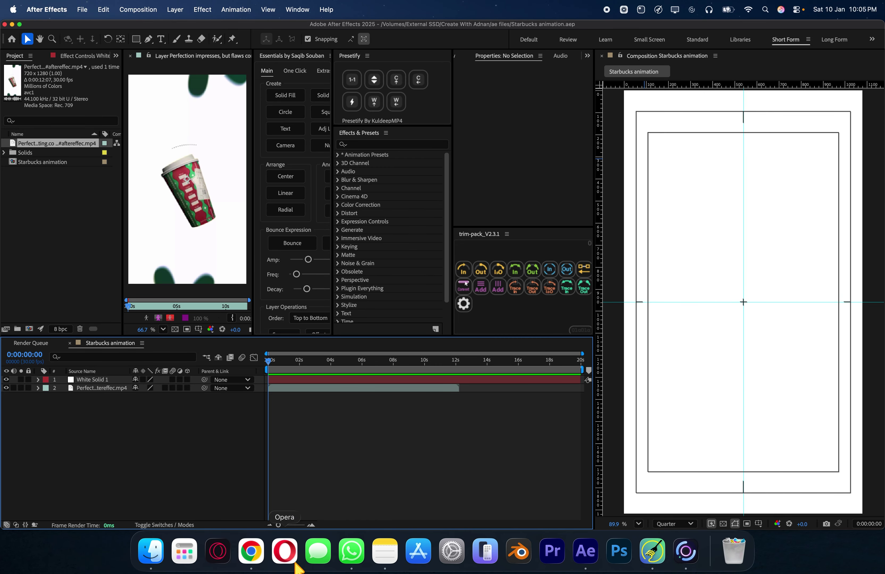
Switch to Chrome, open sketchfab.com in a new tab and search its 3D models for "starbucks".
click(247, 561)
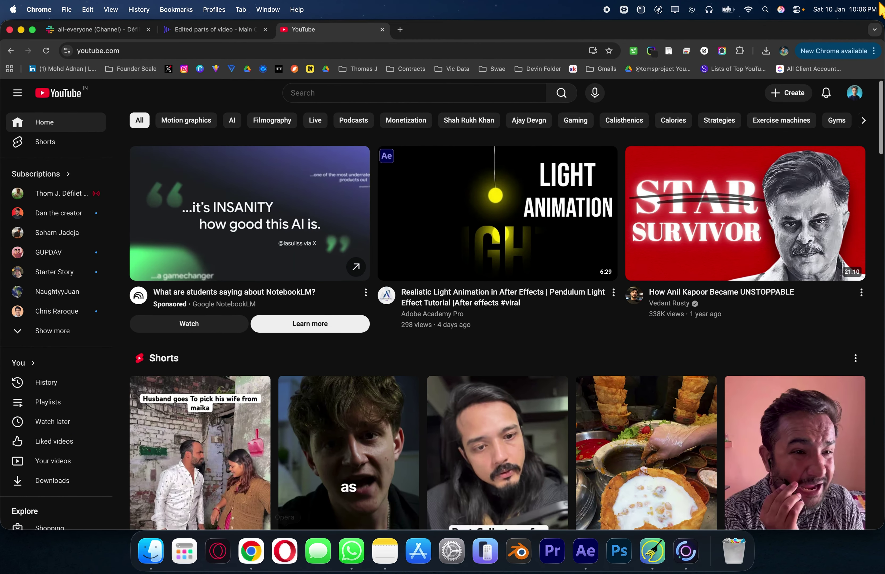
click(400, 30)
text(sketchfab.com)
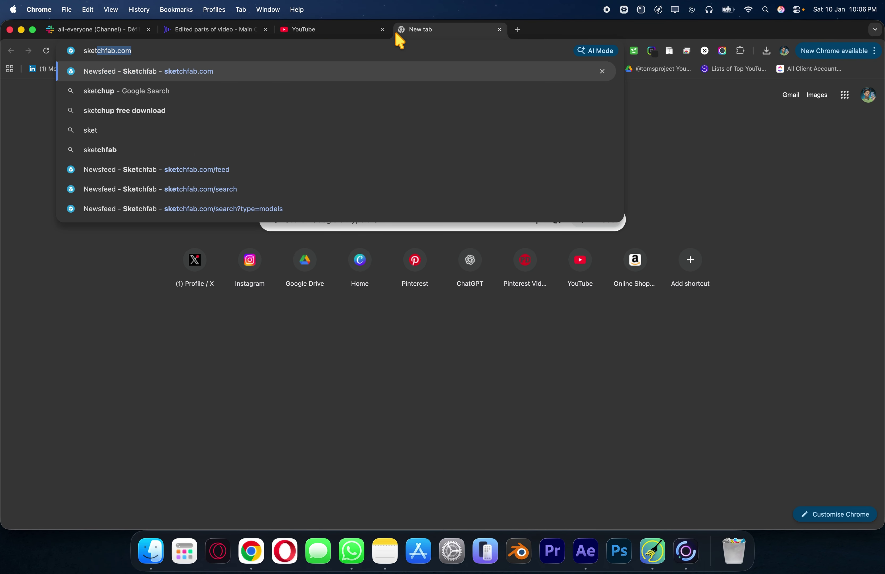
key(Return)
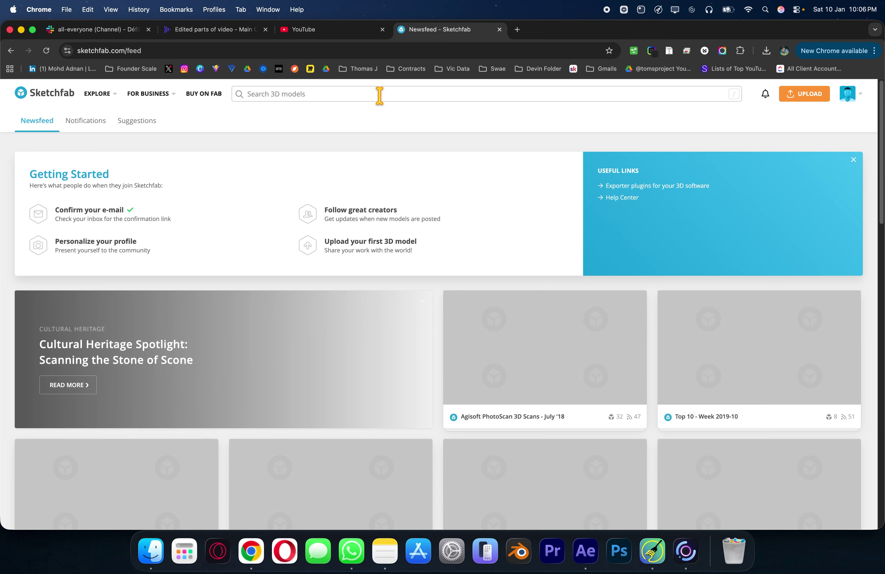
click(380, 93)
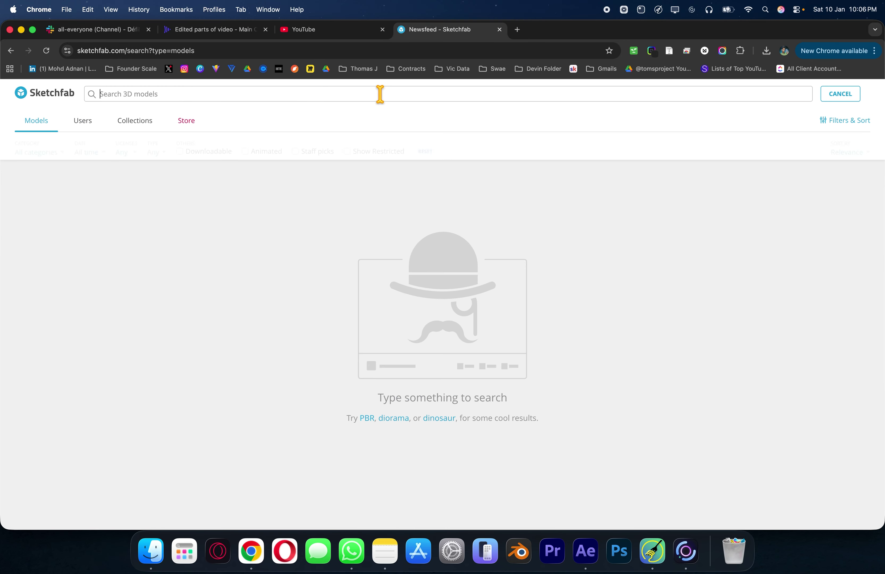
text(starbuc)
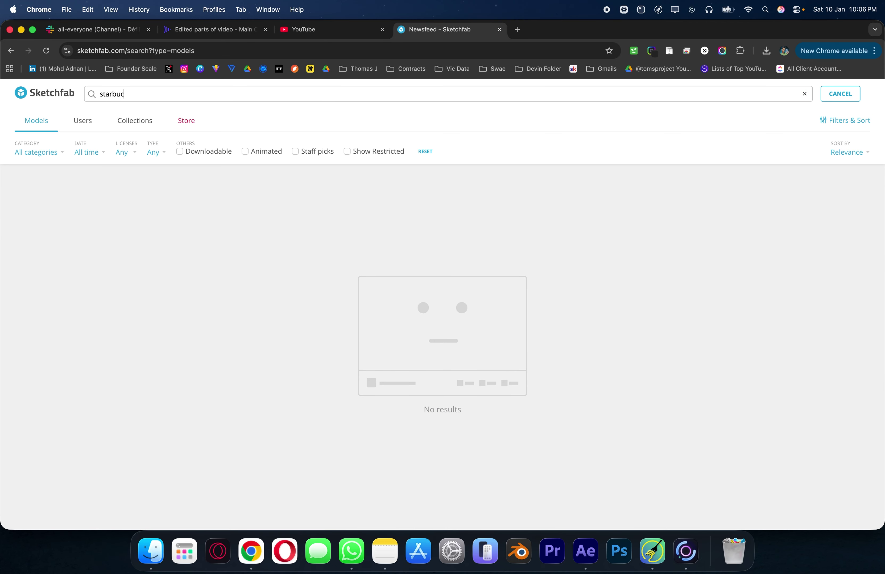
text(ks)
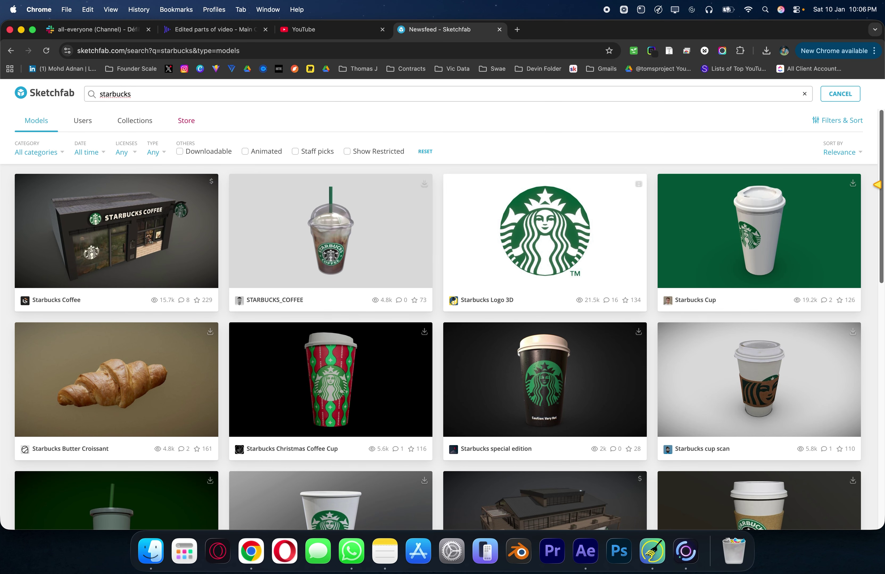
Download the Starbucks Christmas Coffee Cup model from the search results as a GLB file.
scroll(400, 323, down, 1)
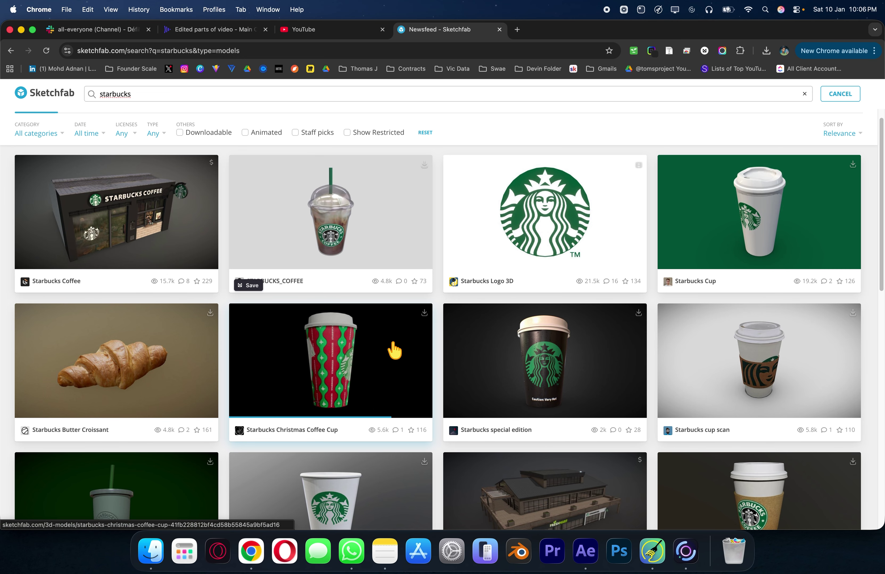
click(424, 313)
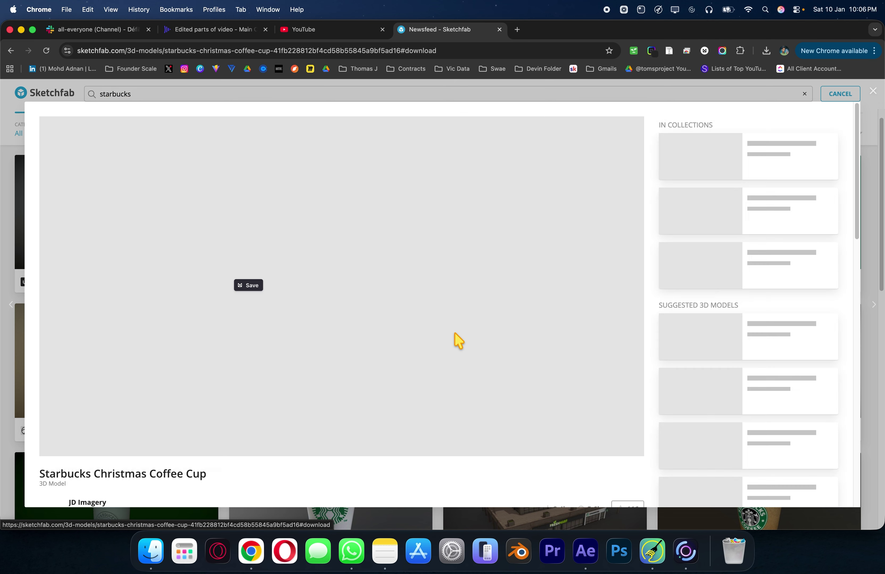
click(516, 463)
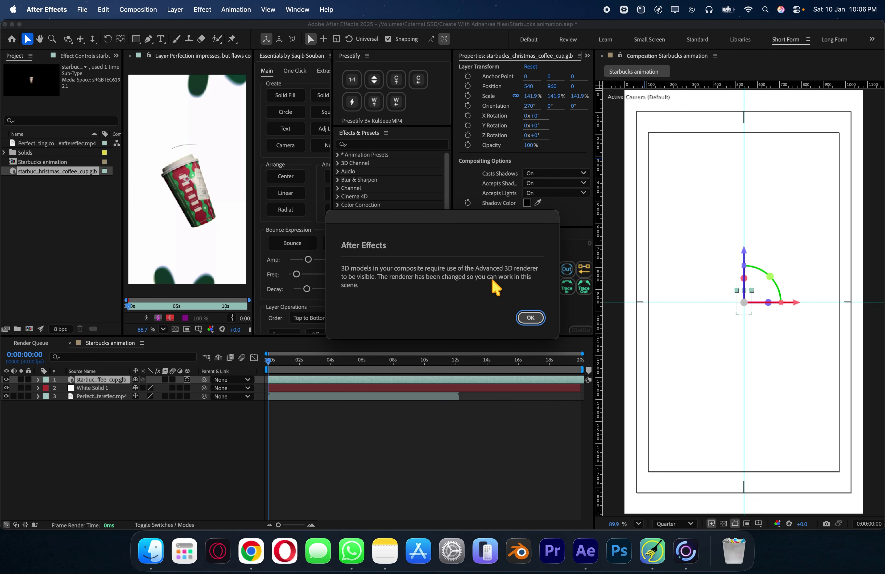
Accept the change to the Advanced 3D renderer and fit the coffee cup model to the comp size at 200% object scale.
click(530, 318)
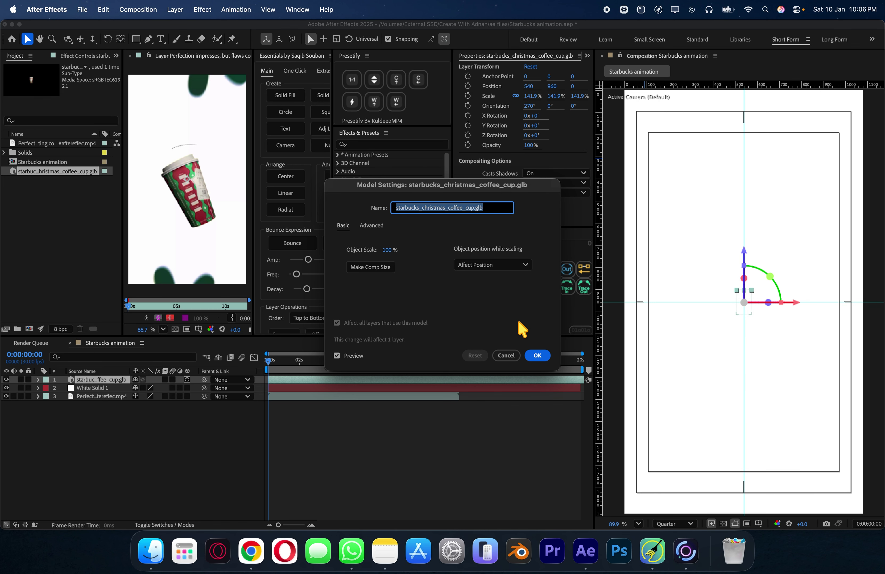
click(374, 268)
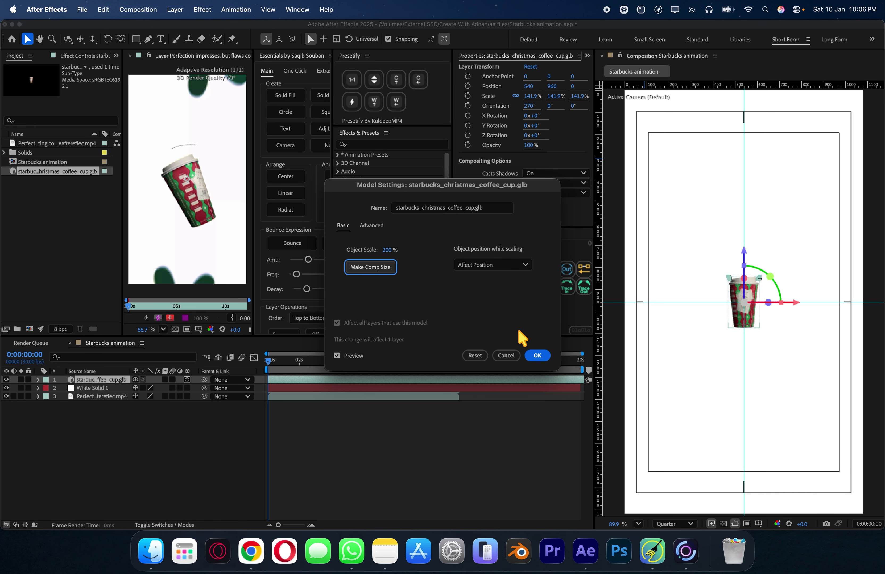
click(537, 356)
Set the composition preview resolution to Full and scale the coffee cup layer to 224.7%.
click(673, 524)
click(675, 455)
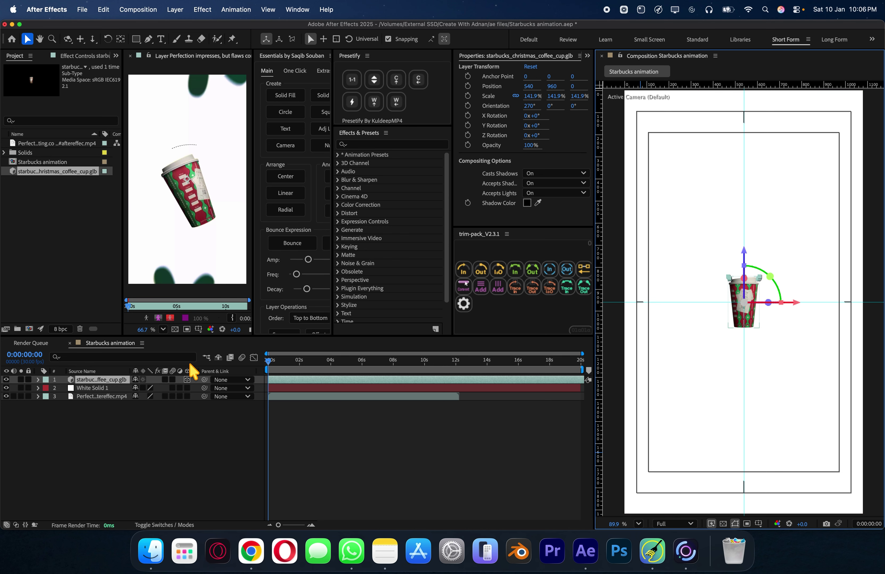
key(s)
drag(174, 388, 536, 395)
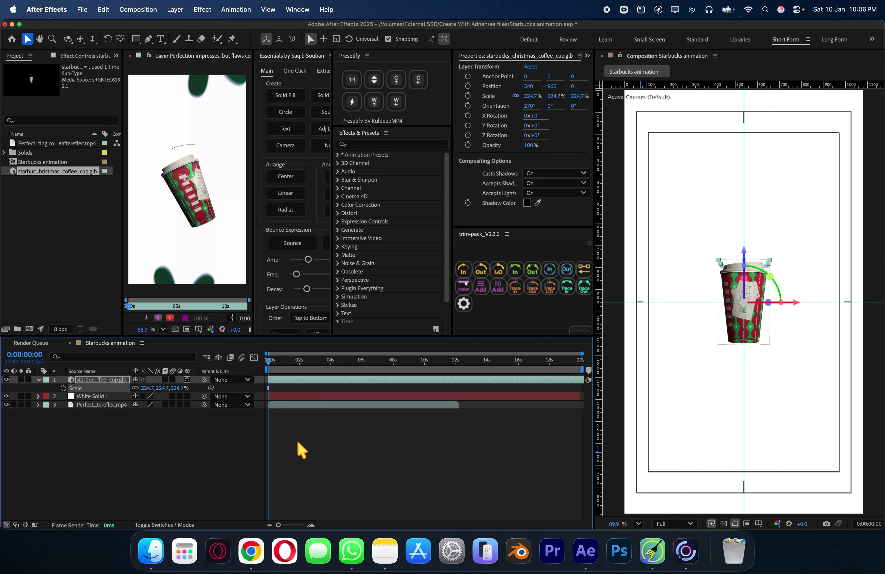
key(s)
click(129, 448)
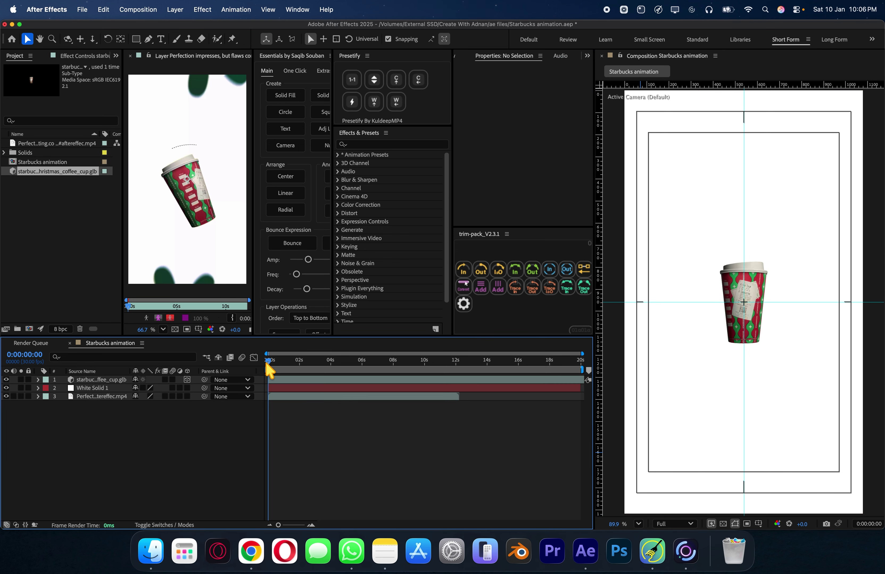
At 0:00:01:18, add a text layer reading "alwayds" above the cup and fill it with black (000000).
drag(267, 365, 293, 371)
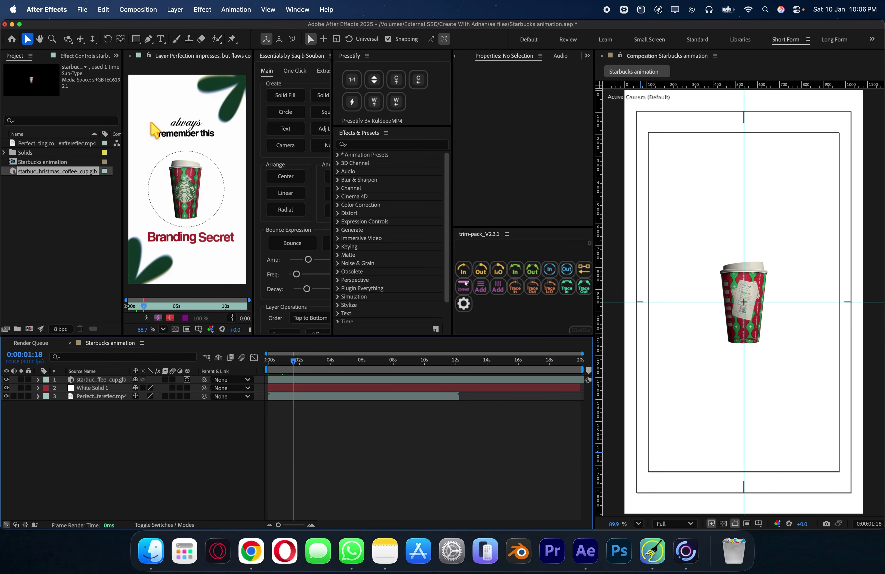
key(super+t)
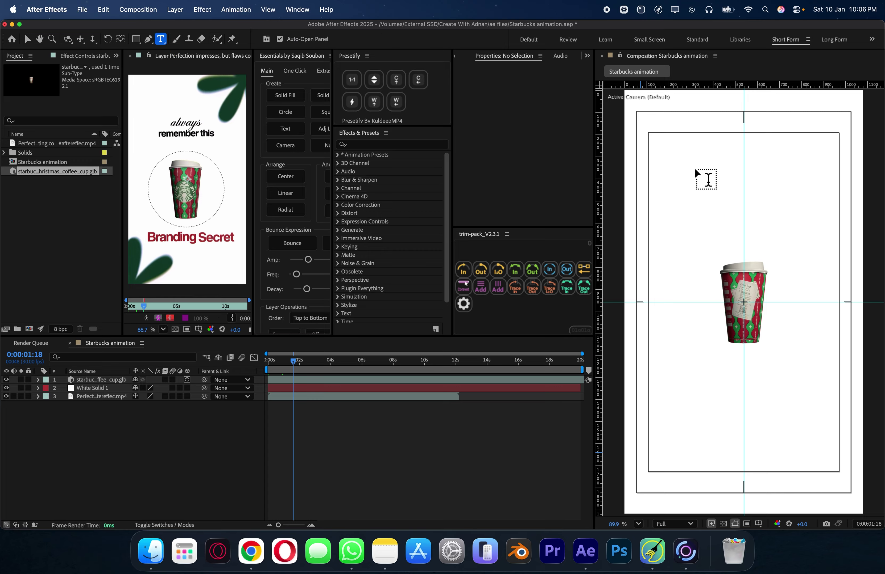
click(696, 177)
text(alwayds)
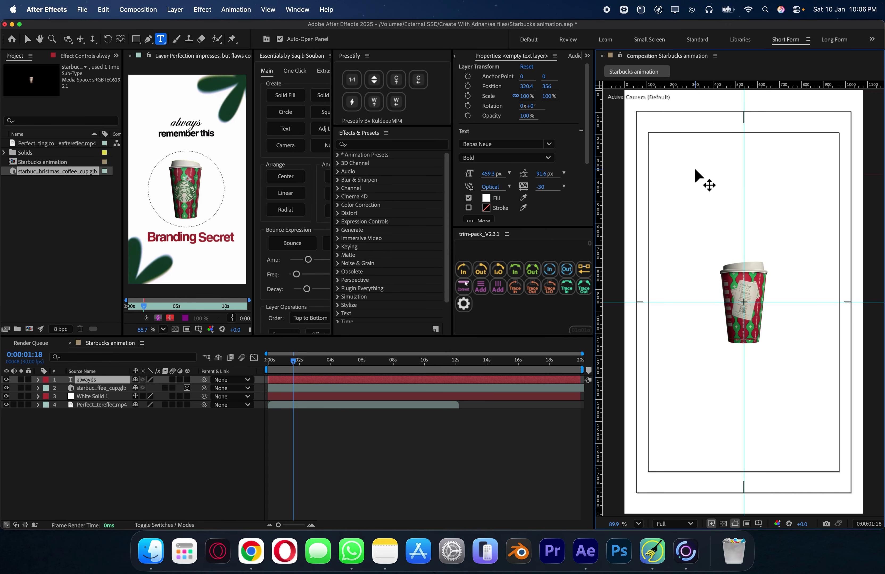
key(super+a)
click(486, 197)
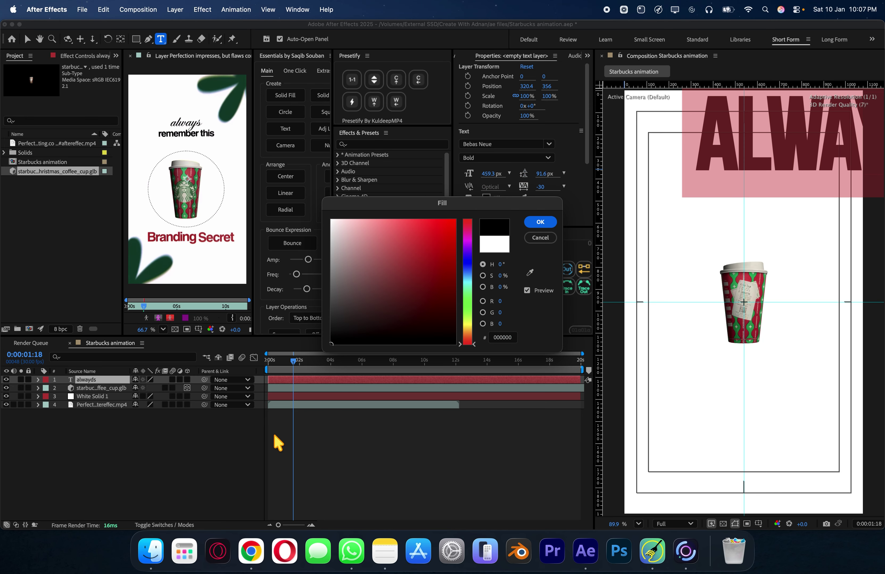
click(539, 222)
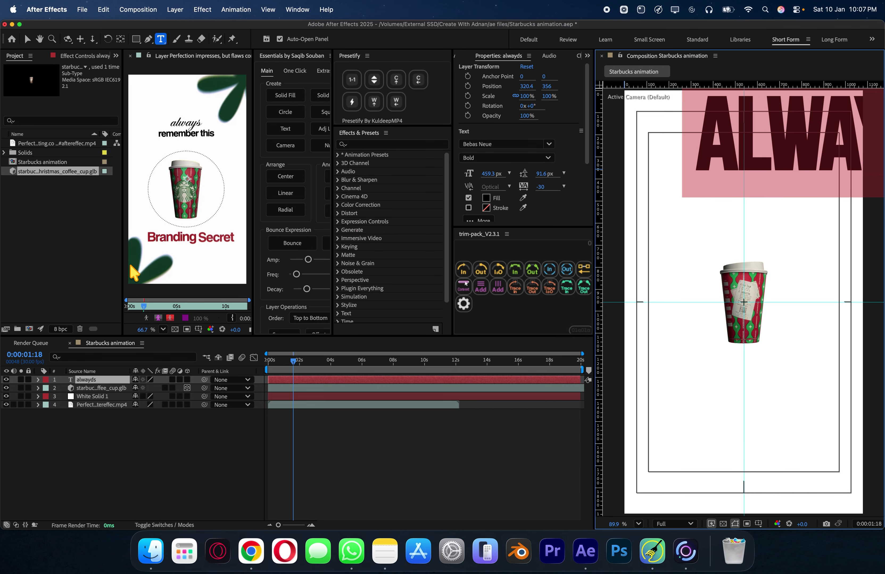
Try the Cookie font on the text above the cup.
click(549, 145)
scroll(667, 191, down, 15)
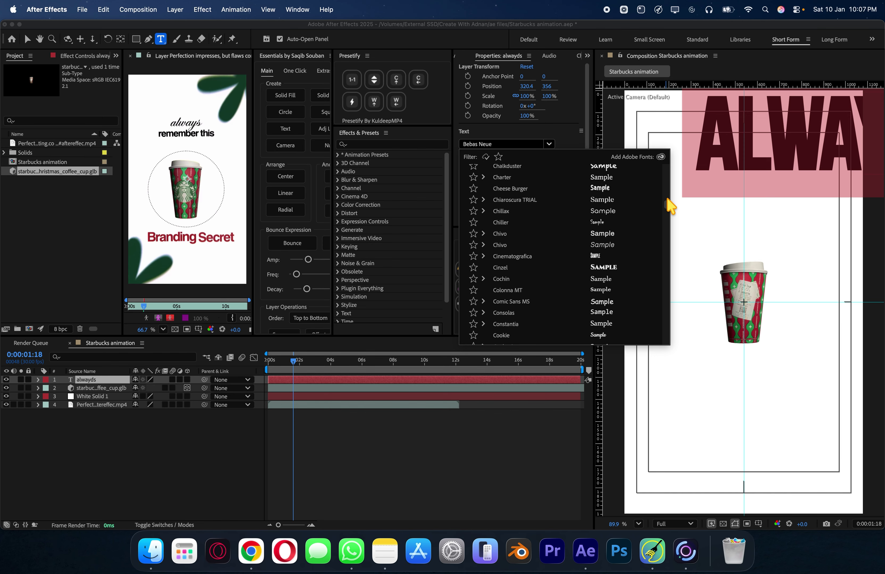
click(597, 335)
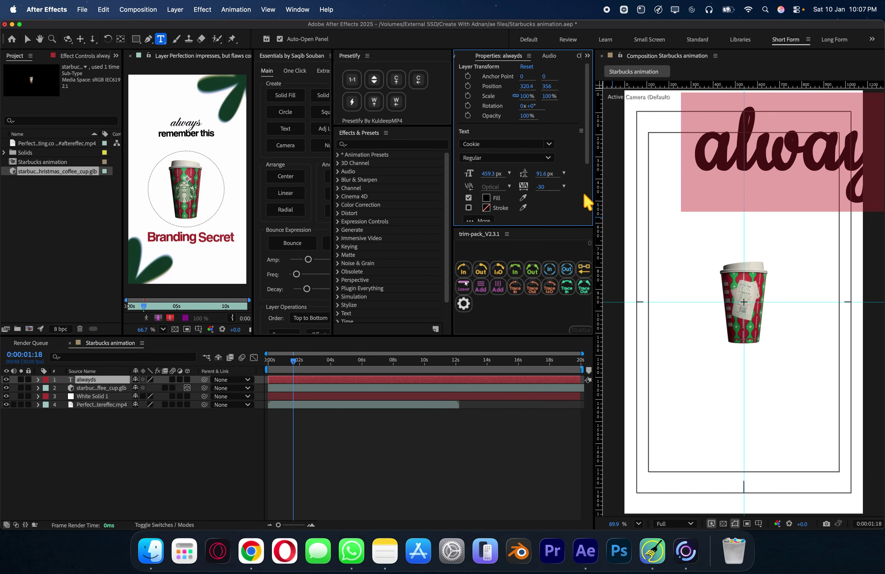
Set the text above the cup in Freestyle Script at 282.3 px and correct its wording to "always".
click(548, 145)
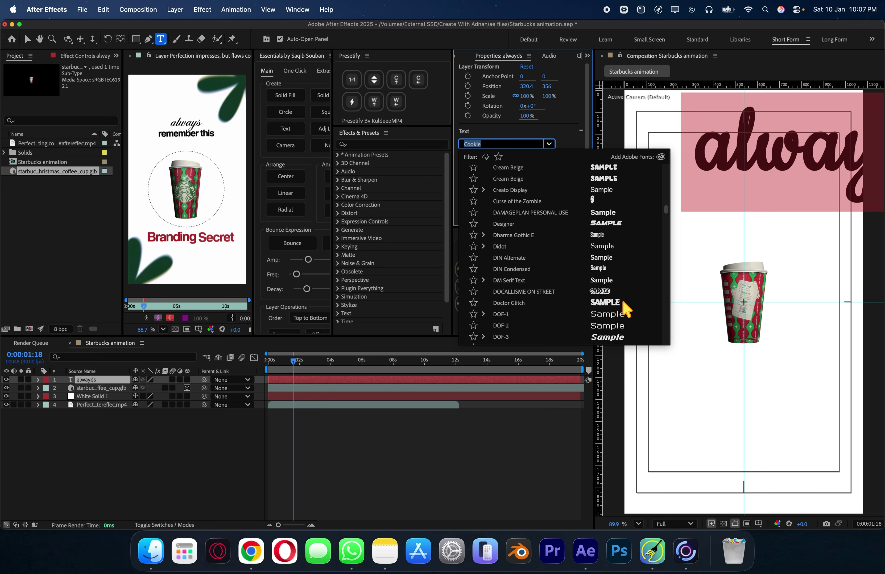
scroll(623, 302, down, 5)
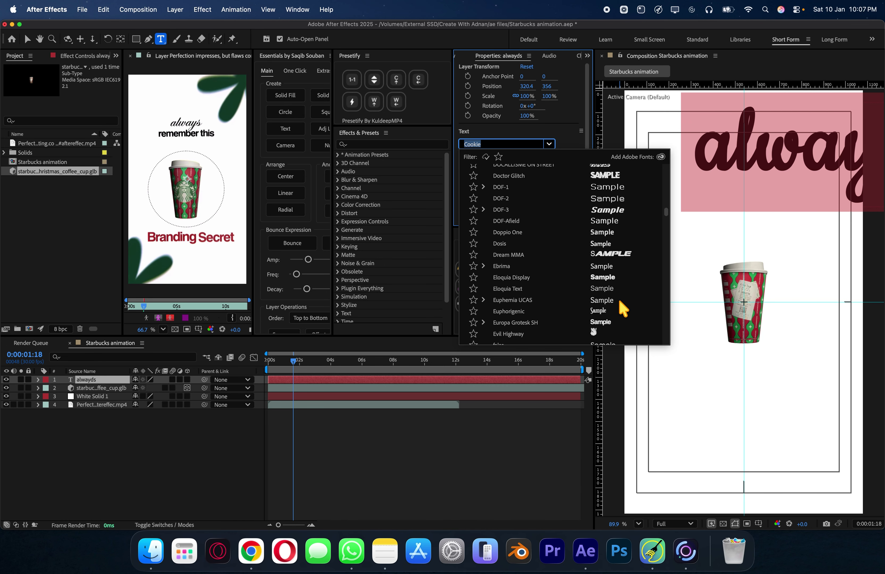
scroll(614, 290, down, 5)
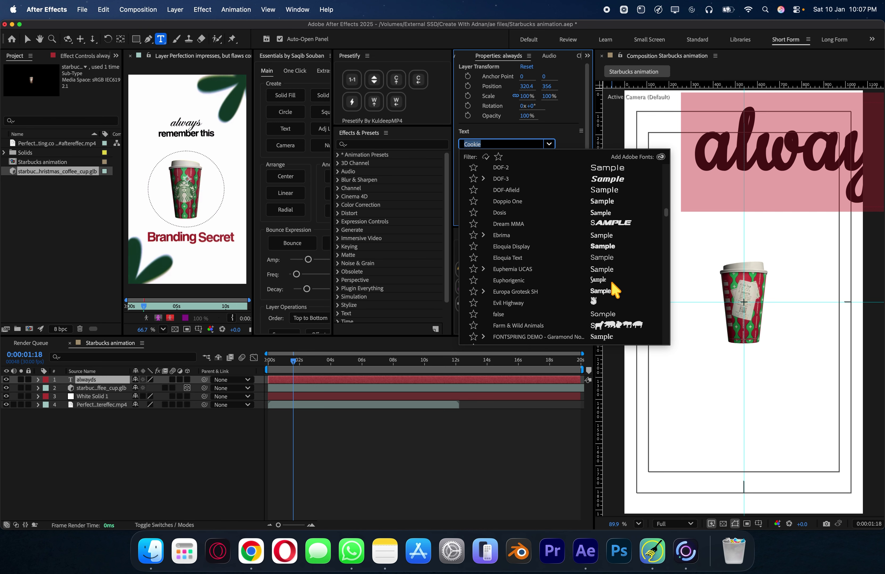
scroll(615, 290, down, 10)
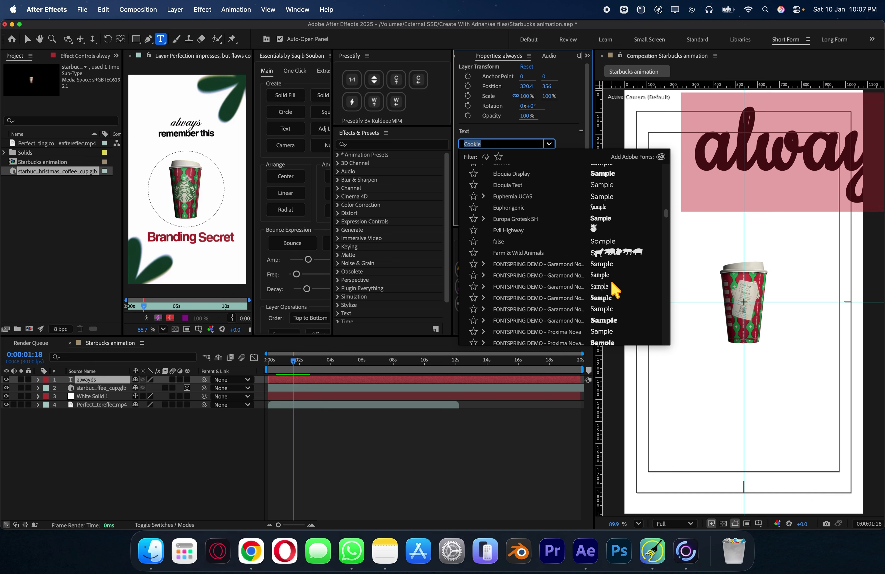
scroll(613, 289, down, 10)
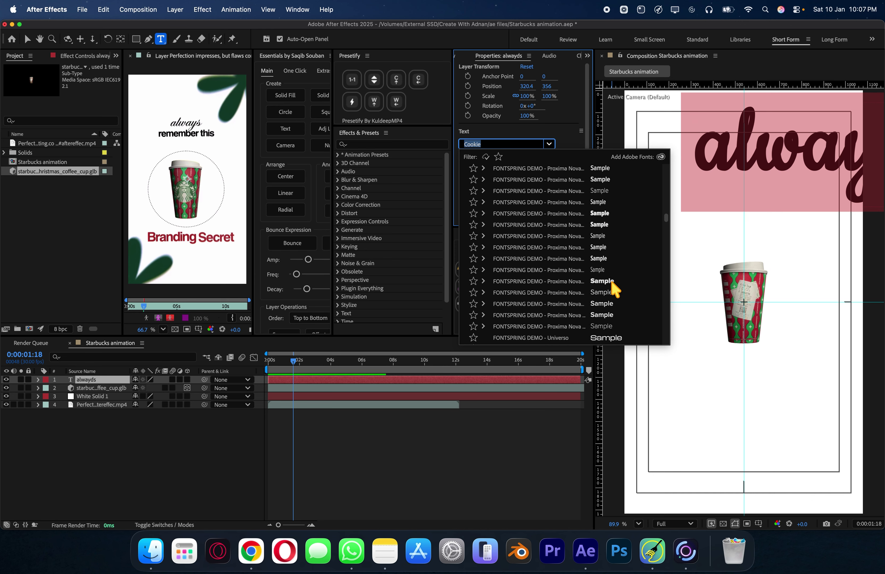
scroll(615, 290, down, 1)
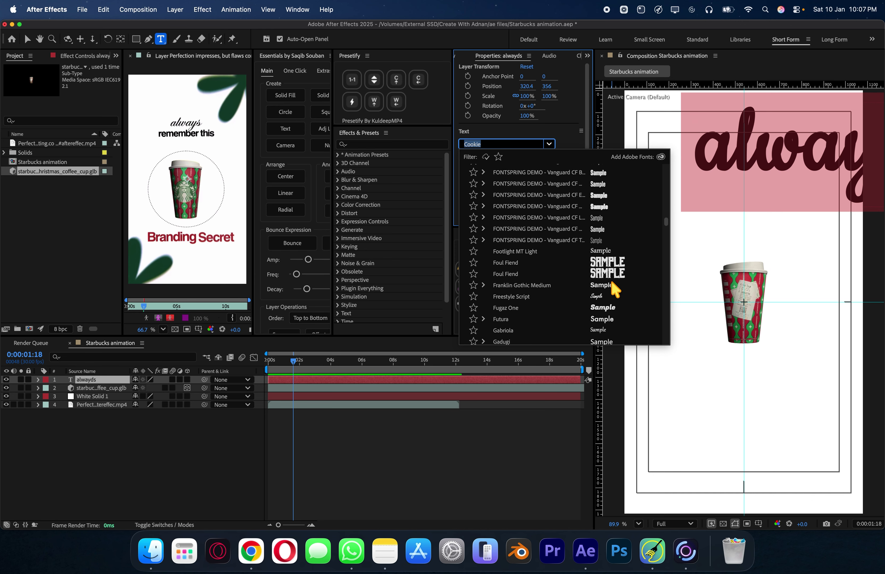
scroll(630, 312, down, 3)
click(612, 265)
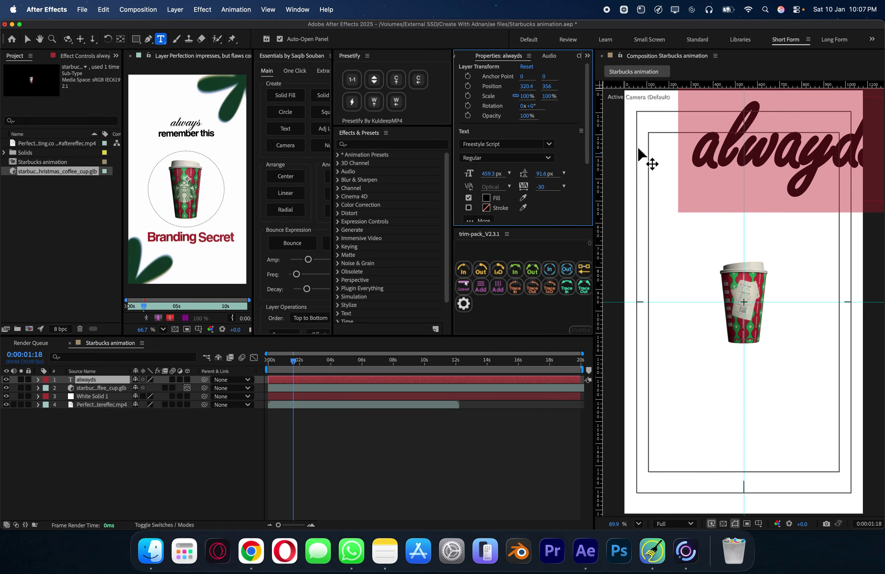
drag(493, 175, 414, 176)
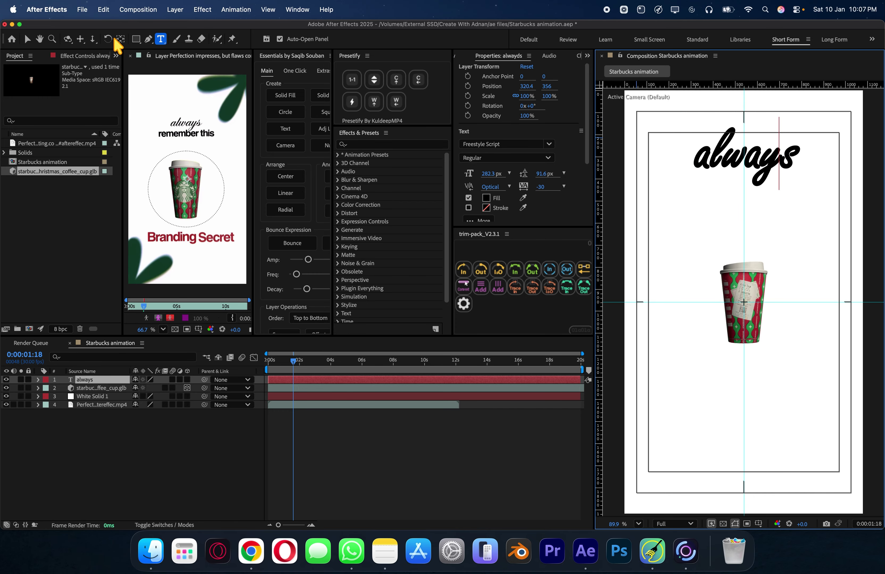
Center the anchor point of the "always" text, place the text centered above the cup and scale it to 62%.
double_click(120, 39)
key(v)
drag(774, 156, 772, 168)
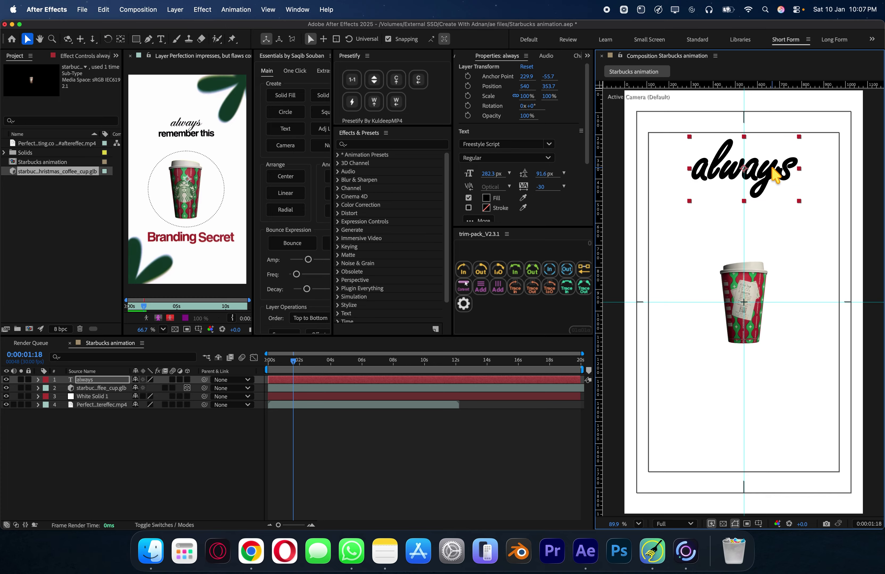
key(s)
drag(164, 388, 149, 388)
Duplicate the "always" text to just beneath the original at position 540, 516.1 and reword the copy as "remember this".
drag(755, 169, 761, 206)
key(super+d)
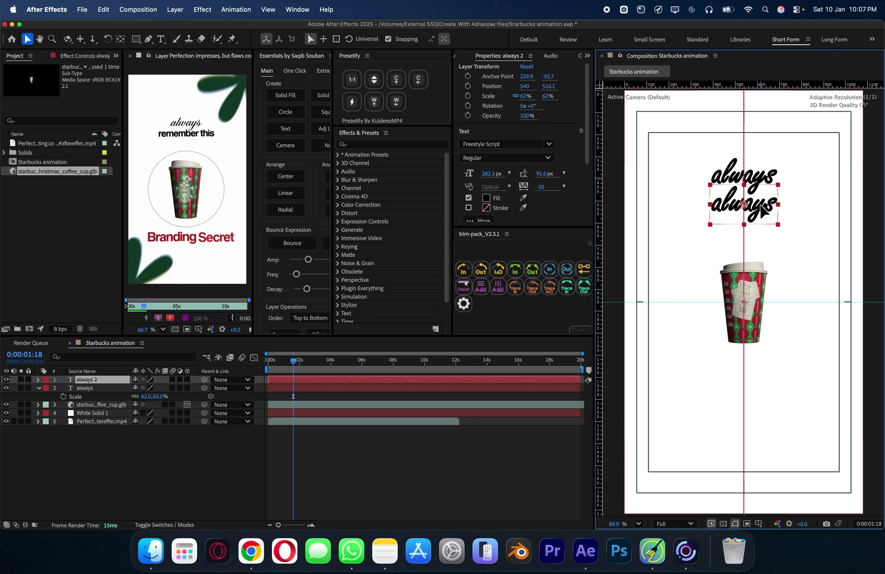
double_click(760, 206)
text(remember this)
Set the "remember this" text in Helvetica Neue Regular with a tracking of -50.
key(super+a)
click(519, 144)
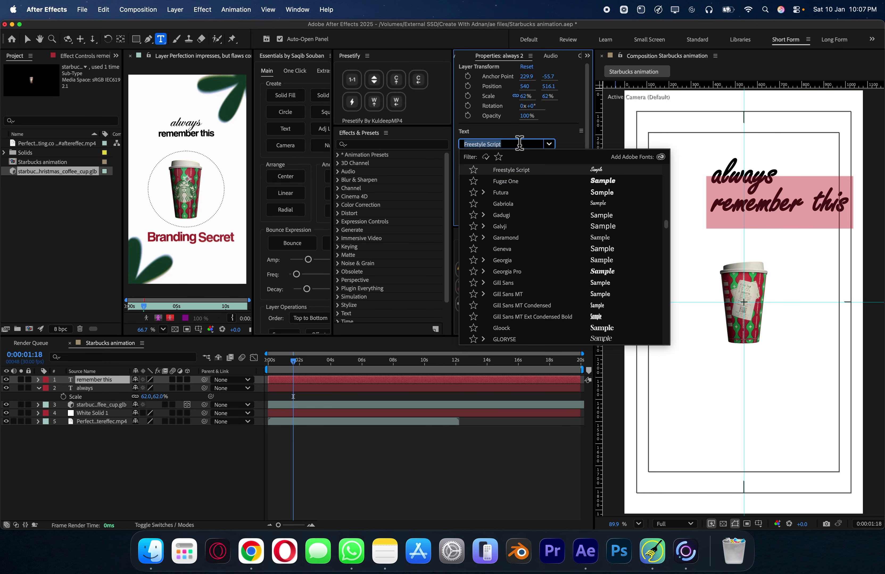
text(helv)
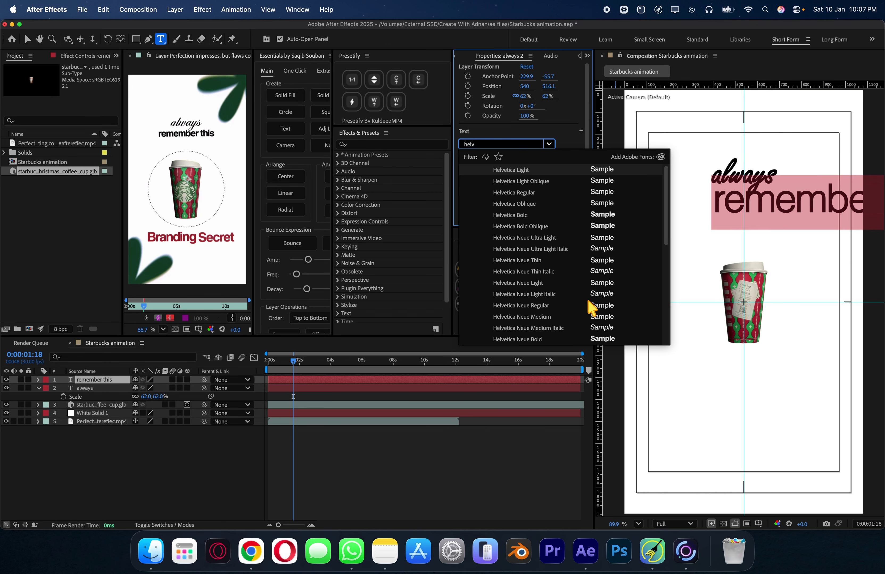
click(571, 305)
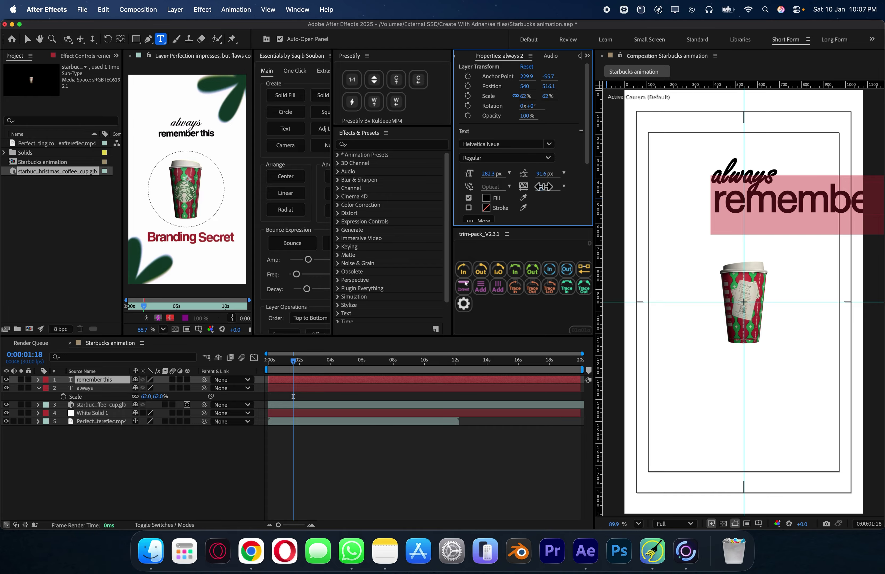
text(-50)
key(Return)
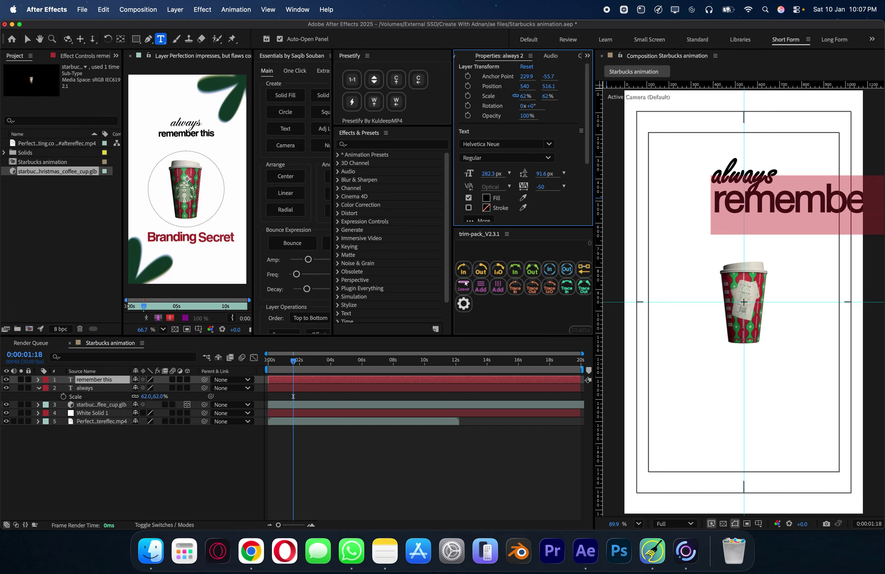
Reduce the "remember this" text to 138.2 px and center it just below "always" at position 540, 491.7.
drag(437, 174, 224, 174)
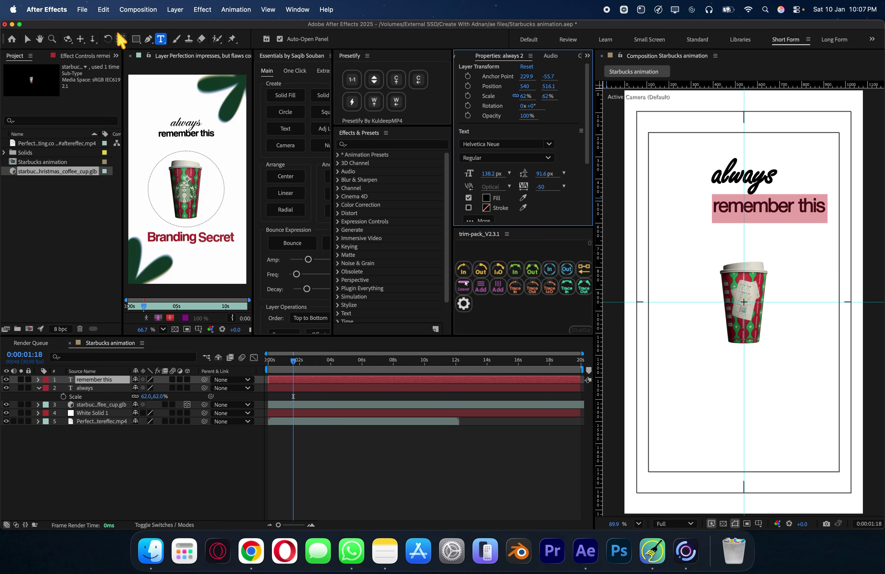
key(Escape)
key(v)
drag(795, 209, 768, 201)
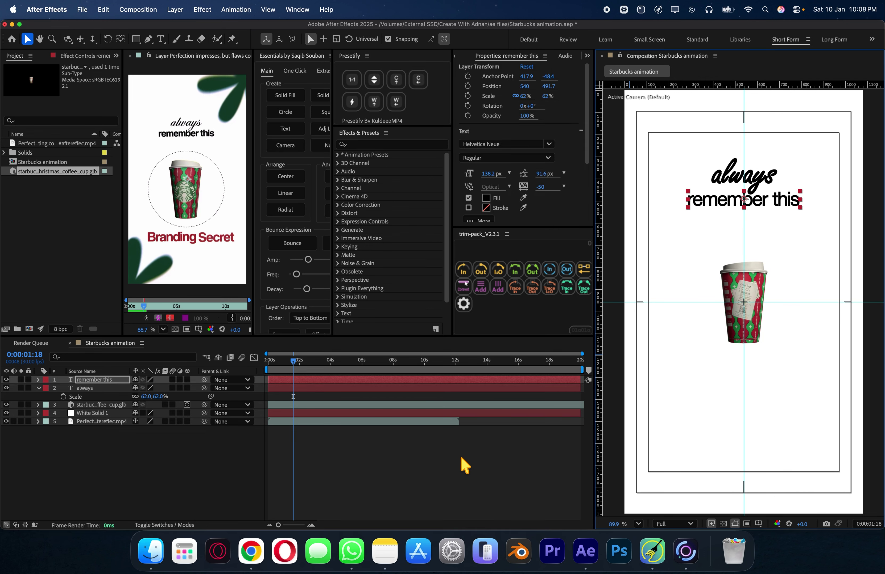
click(464, 467)
Duplicate the "remember this" text to below the cup at position 540, 1383.8 and reword the copy as "Branding Secret".
click(765, 211)
key(super+d)
drag(780, 212, 779, 404)
double_click(779, 403)
text(Branding Secret)
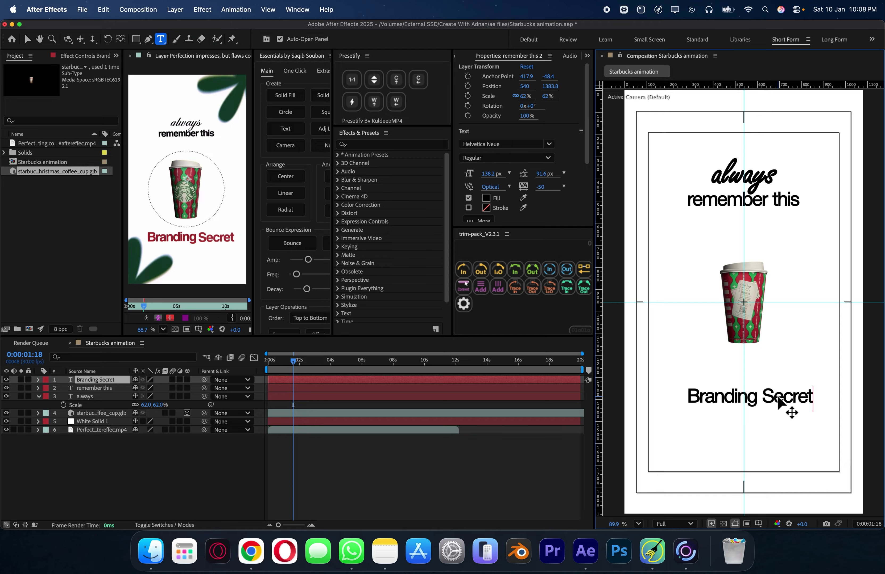
Set the "Branding Secret" text to Helvetica Neue Medium and fill it with red sampled from the cup.
key(super+a)
click(506, 160)
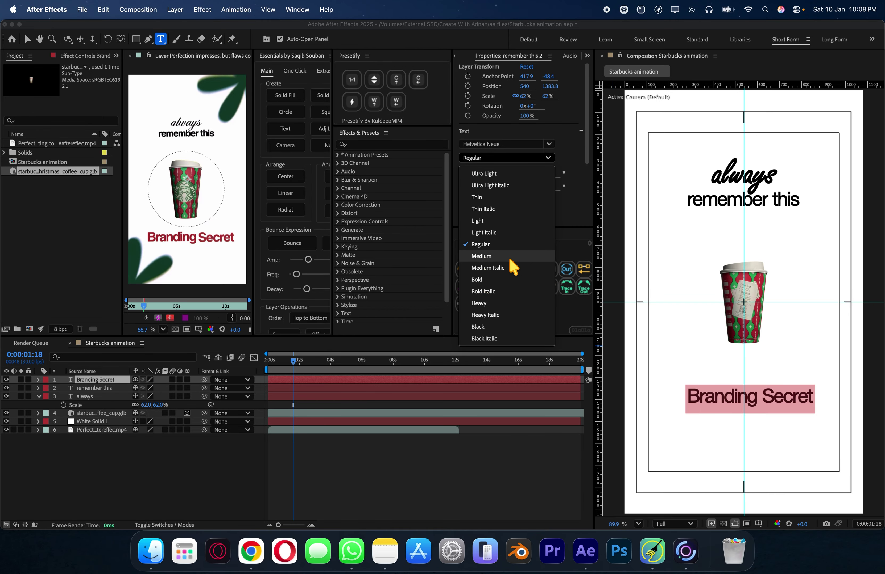
click(510, 261)
click(523, 197)
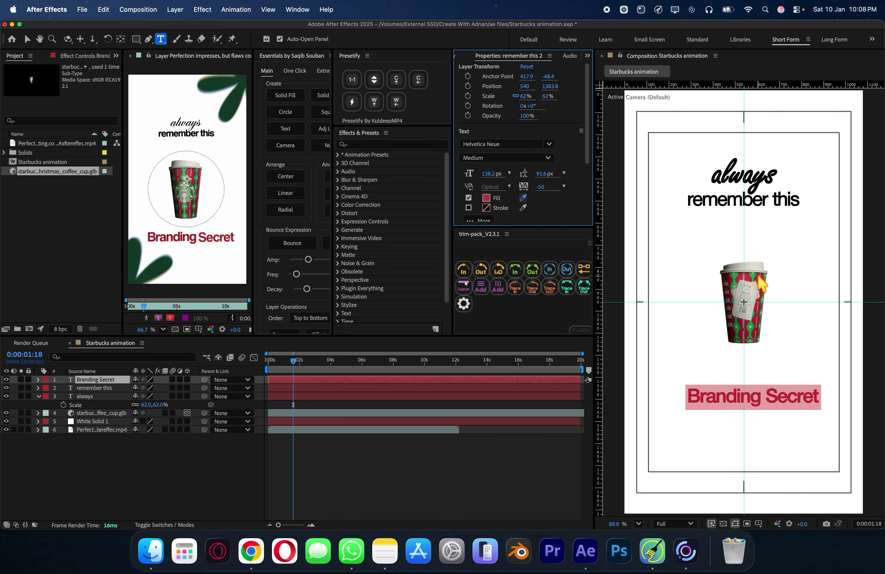
click(756, 289)
Center the anchor point of "Branding Secret", align the text horizontally under the cup at position 540, 1397.3 and save the project.
key(Escape)
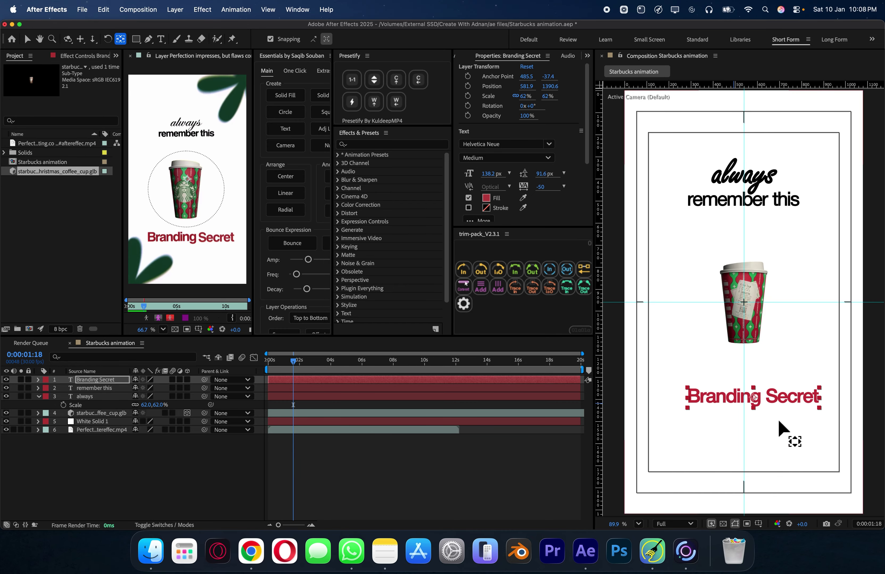
key(v)
key(super+s)
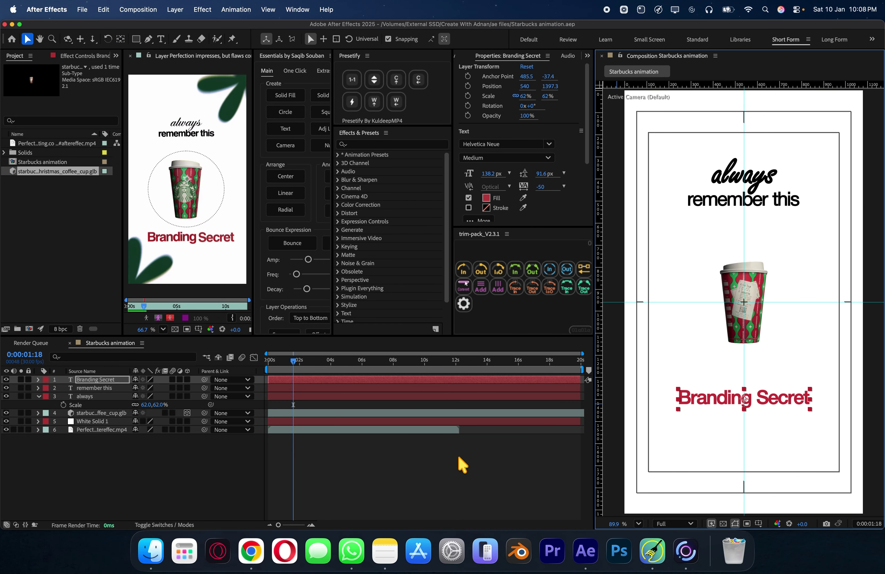
Make the three text layers 3D and add a one-node camera with its settings left as offered.
drag(187, 379, 188, 396)
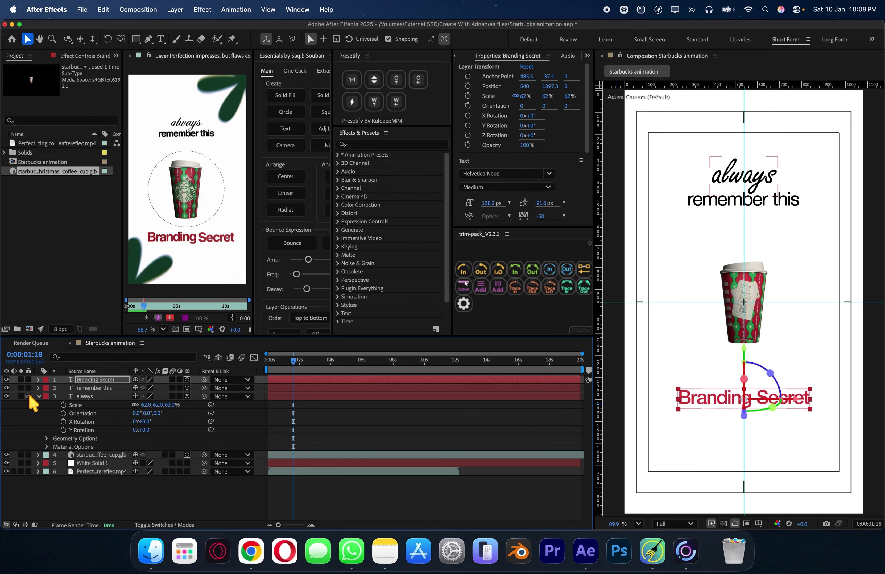
click(39, 397)
right_click(127, 466)
mouse_move(239, 392)
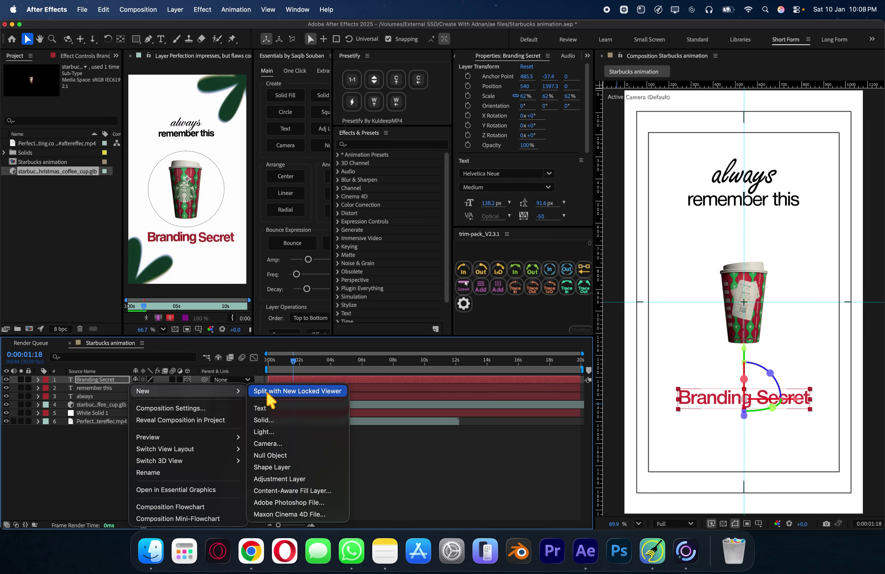
click(297, 444)
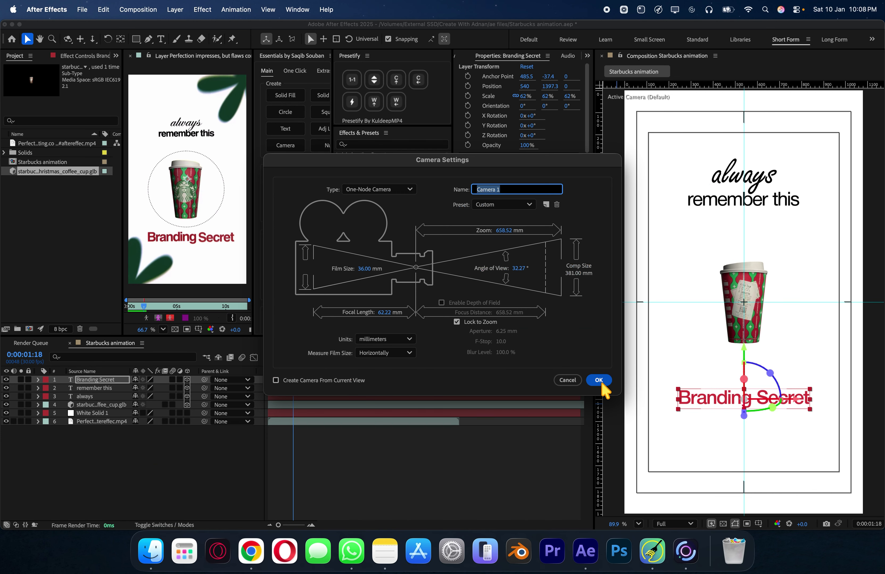
click(601, 387)
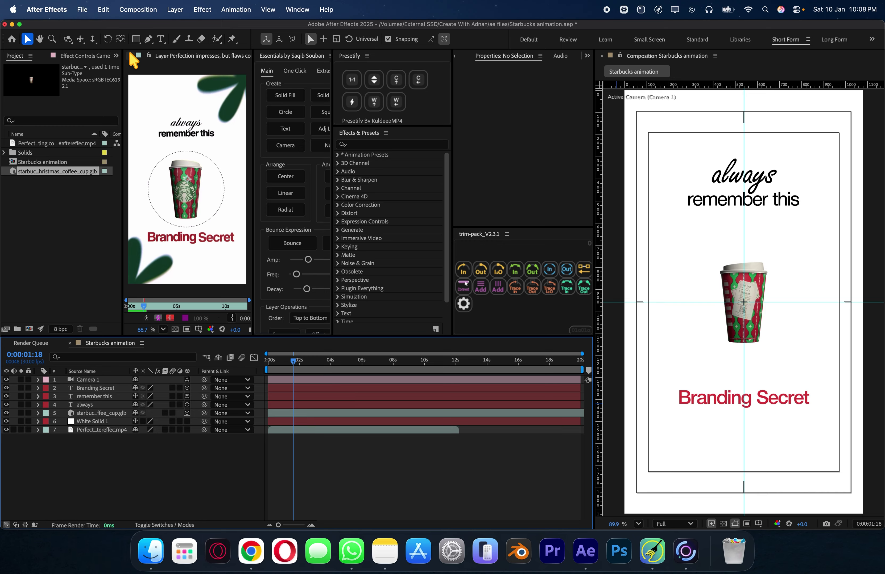
Draw a circle around the coffee cup with the Ellipse tool and set its fill to None.
drag(135, 41, 205, 61)
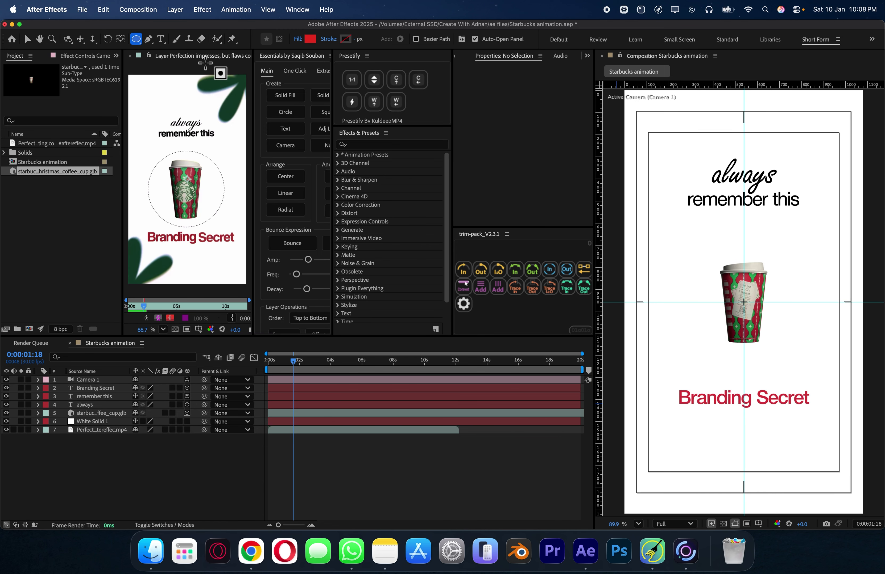
drag(673, 225, 792, 377)
click(299, 39)
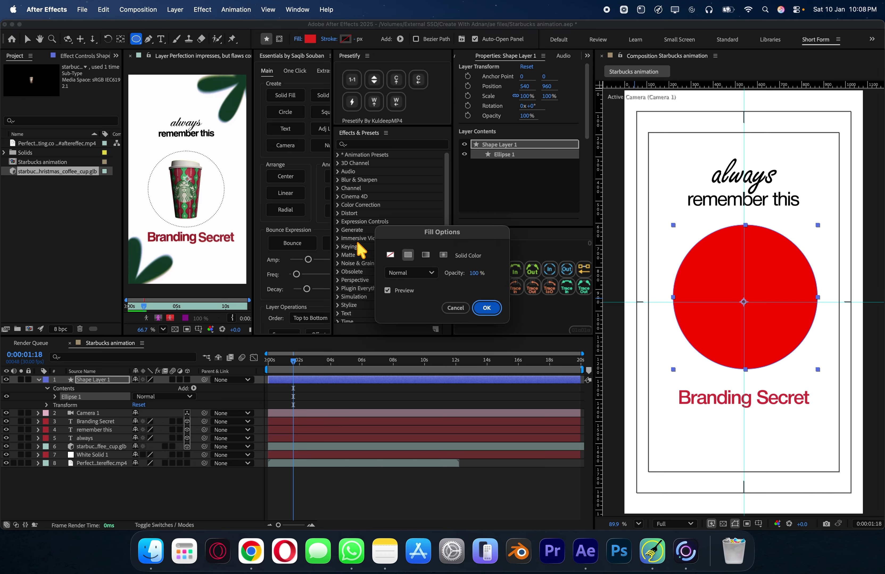
click(390, 255)
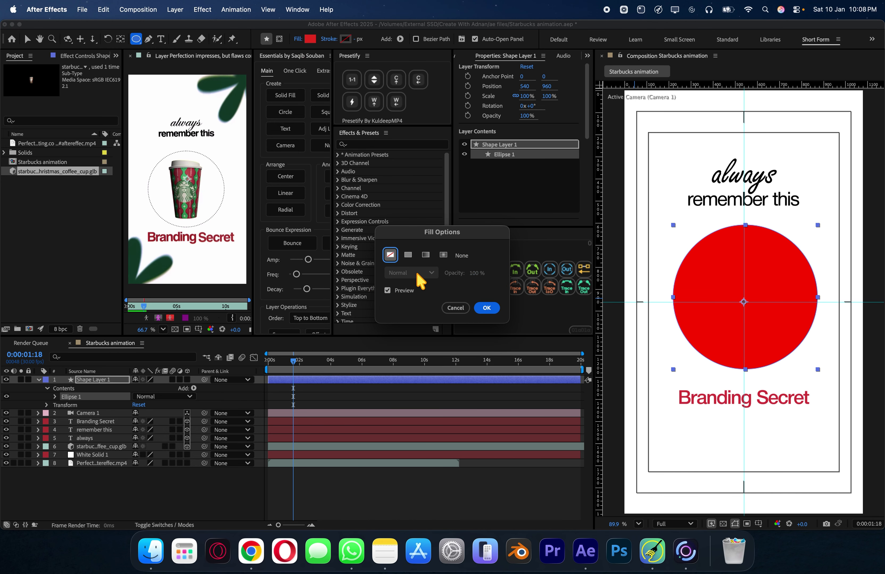
click(486, 307)
Give the circle a black stroke (000000) with a width of 5 px.
click(345, 38)
click(331, 343)
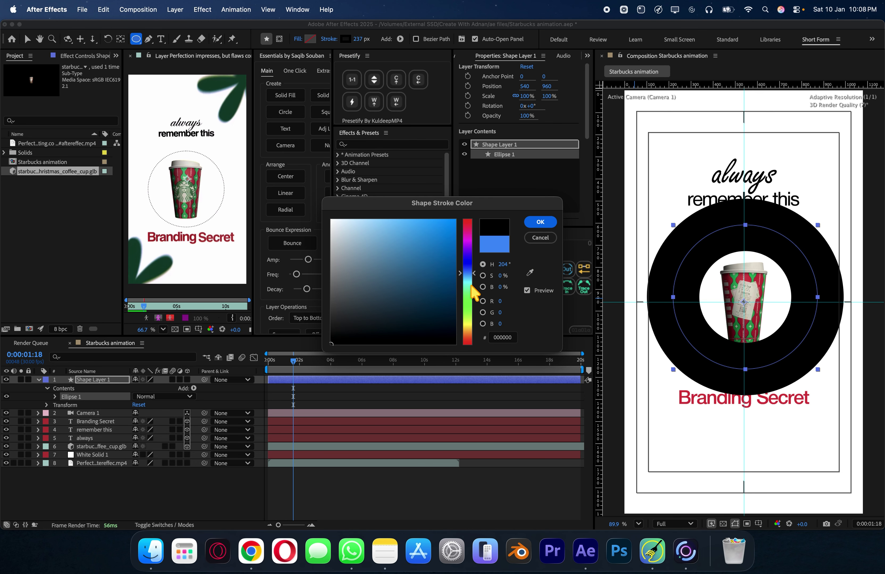
click(540, 222)
click(372, 40)
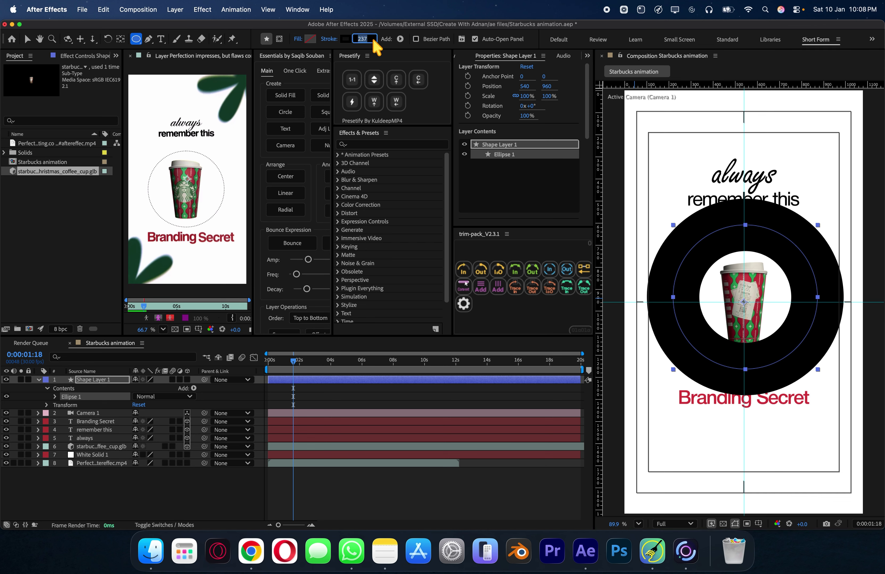
text(5)
key(Return)
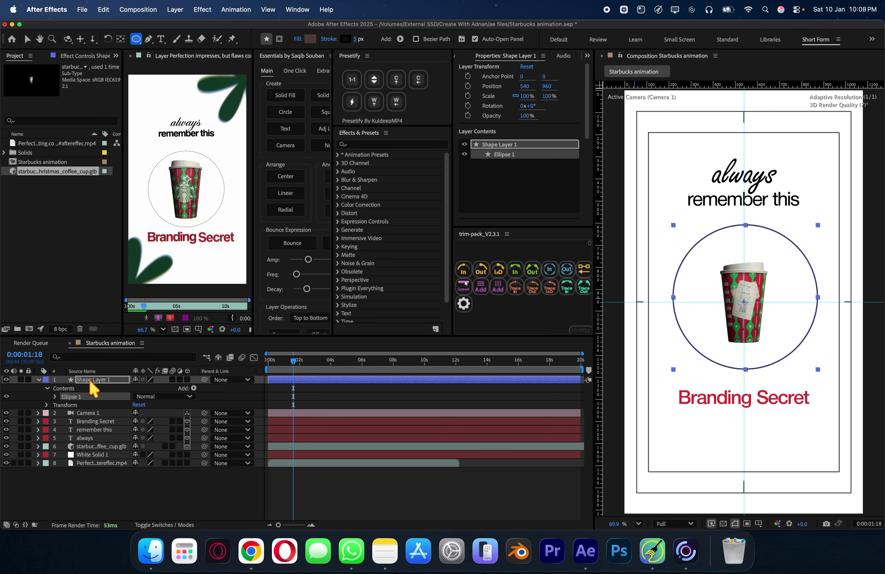
Find the stroke properties of the circle's shape layer, add dashes to Stroke 1 and adjust the dash length to make a dashed outline.
click(102, 358)
text(stroke)
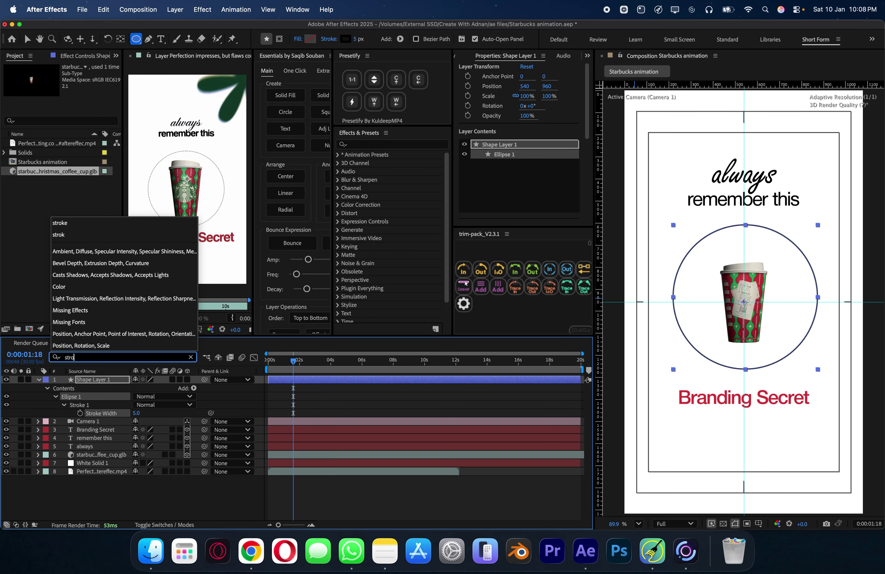
click(65, 406)
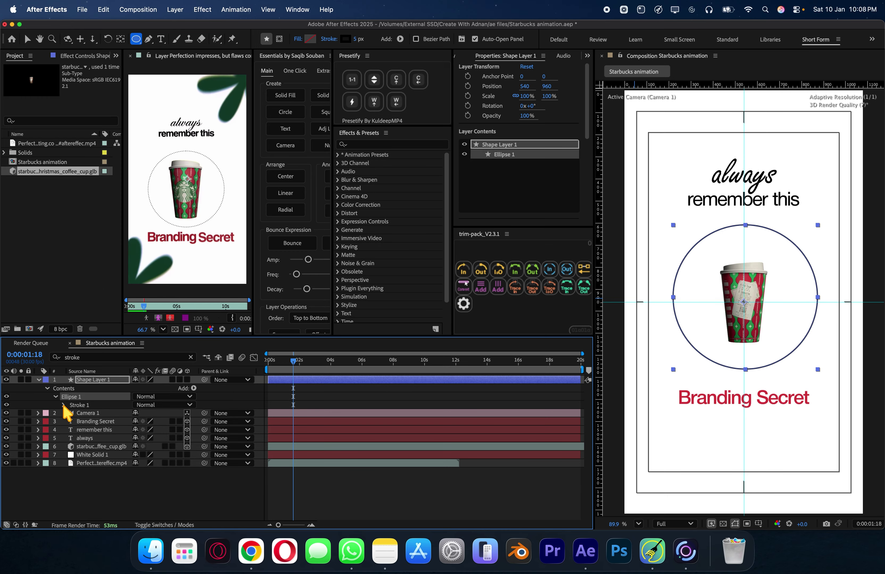
click(64, 406)
click(136, 471)
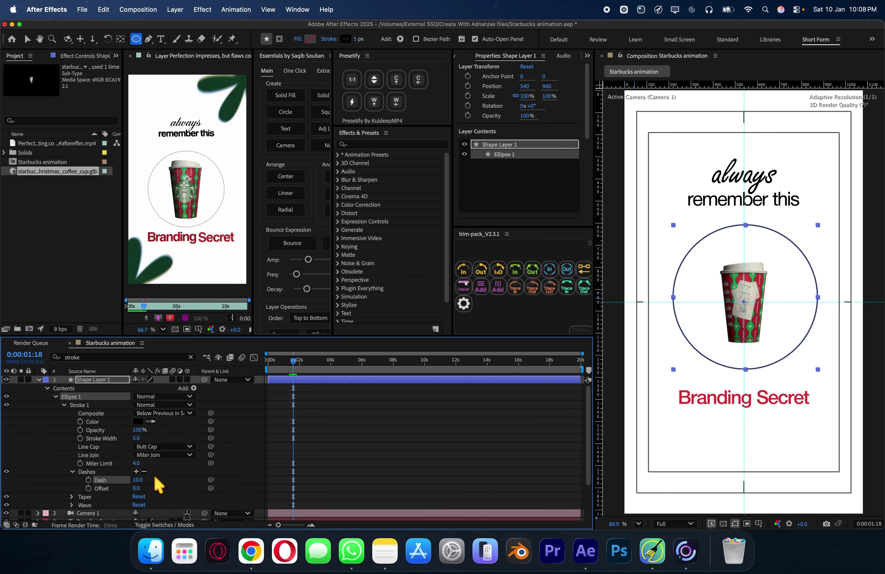
drag(138, 480, 201, 483)
drag(406, 482, 338, 485)
drag(280, 491, 163, 499)
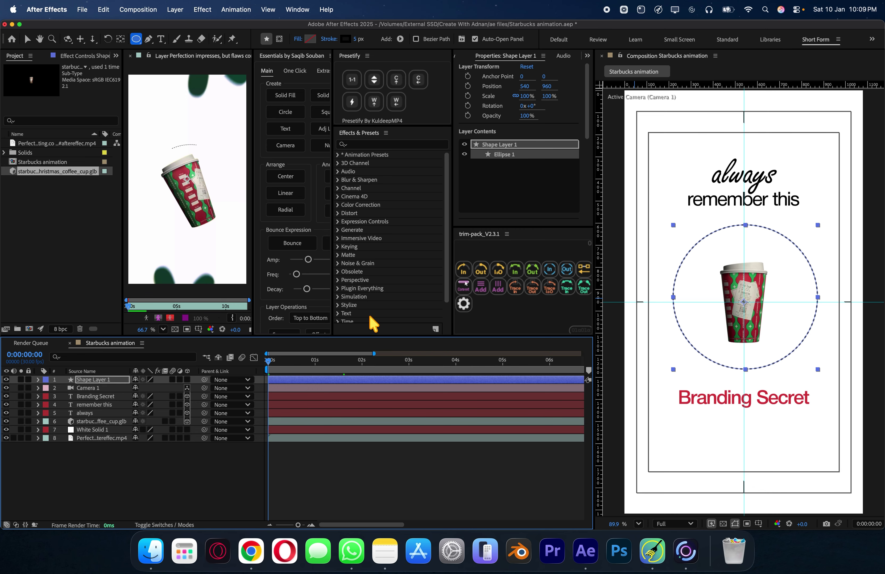
Apply a trim-in animation to the circle from the first frame, with its final End keyframe at about 2 seconds 3 frames.
click(463, 270)
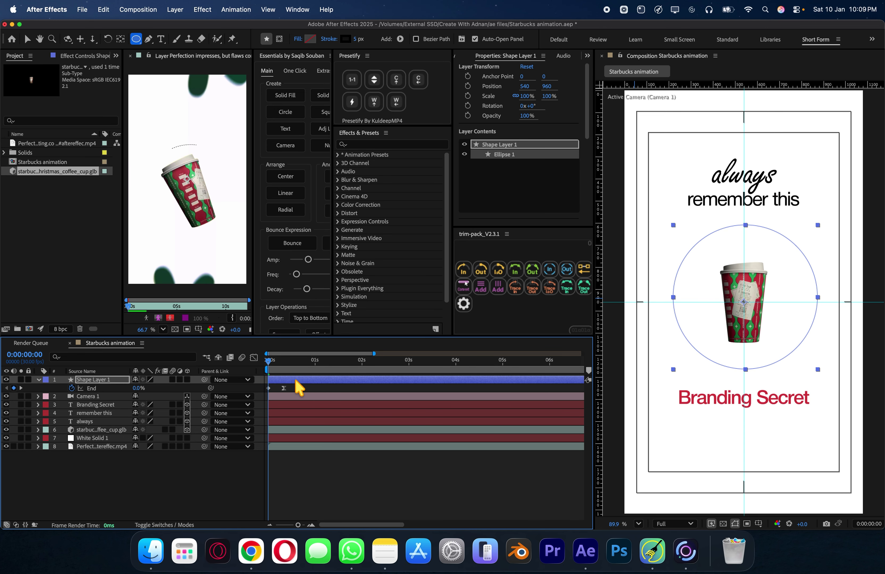
key(equal)
drag(305, 388, 339, 389)
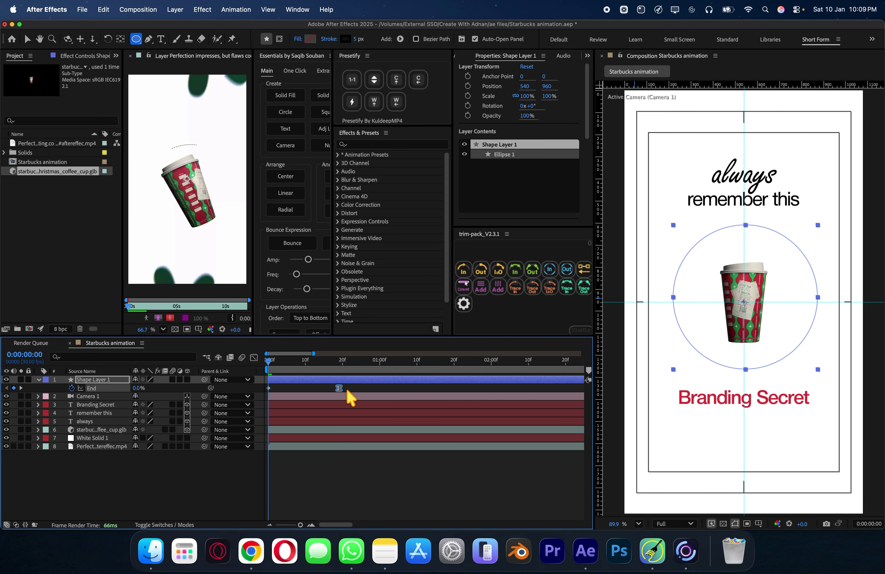
drag(509, 388, 226, 388)
Extend the incoming ease of the circle's last End keyframe in the speed graph for a fast start and slow finish, and preview it.
click(253, 358)
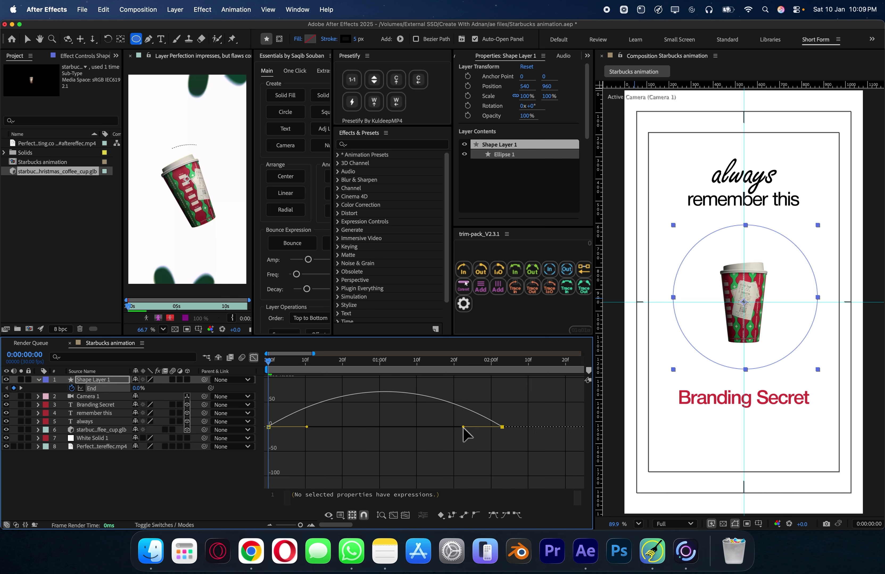
drag(464, 428, 306, 429)
click(253, 358)
key(space)
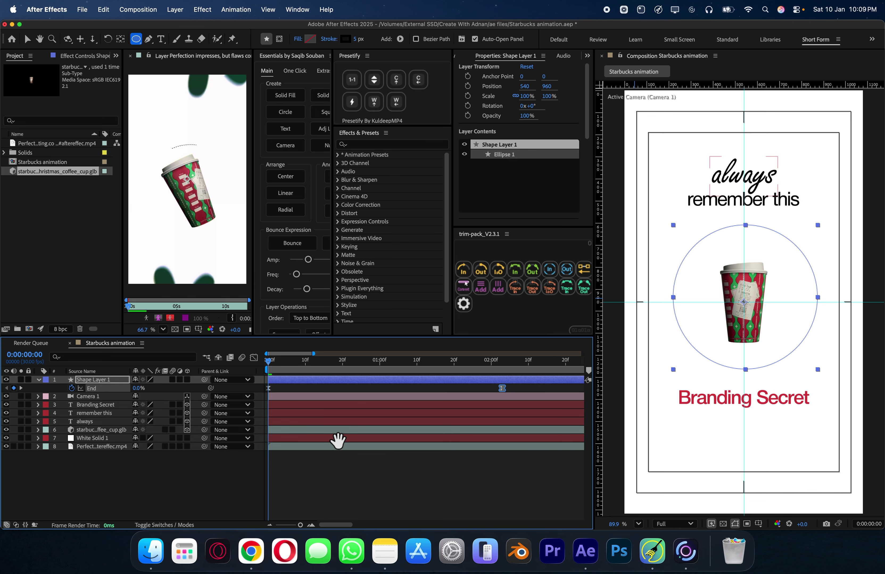
scroll(363, 454, down, 3)
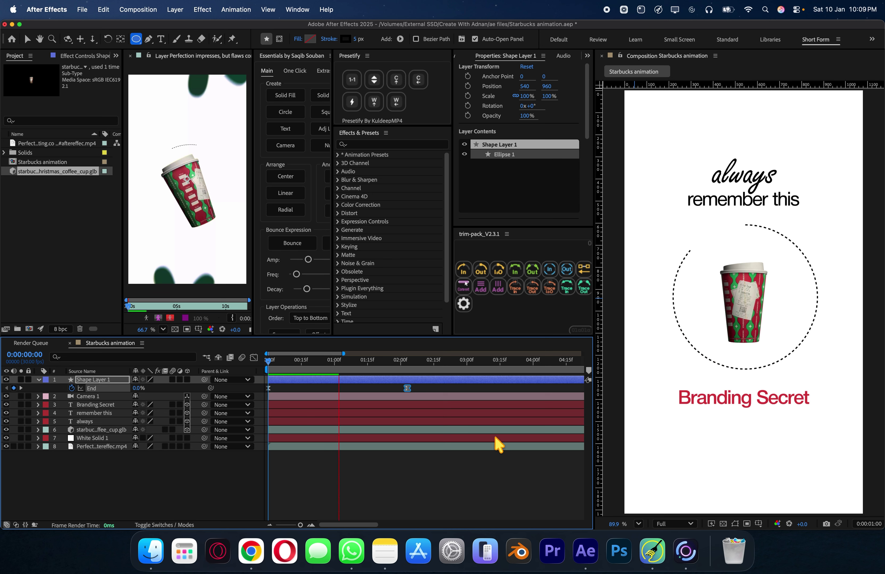
key(space)
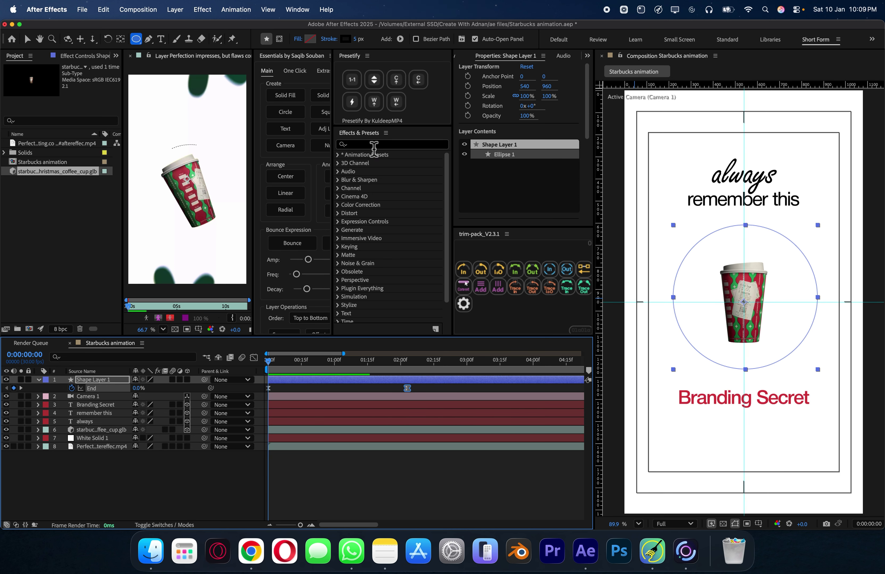
Apply the sideways per-character text animation to "always", place its last Offset keyframe at about 1 second 14 frames and preview it.
click(93, 413)
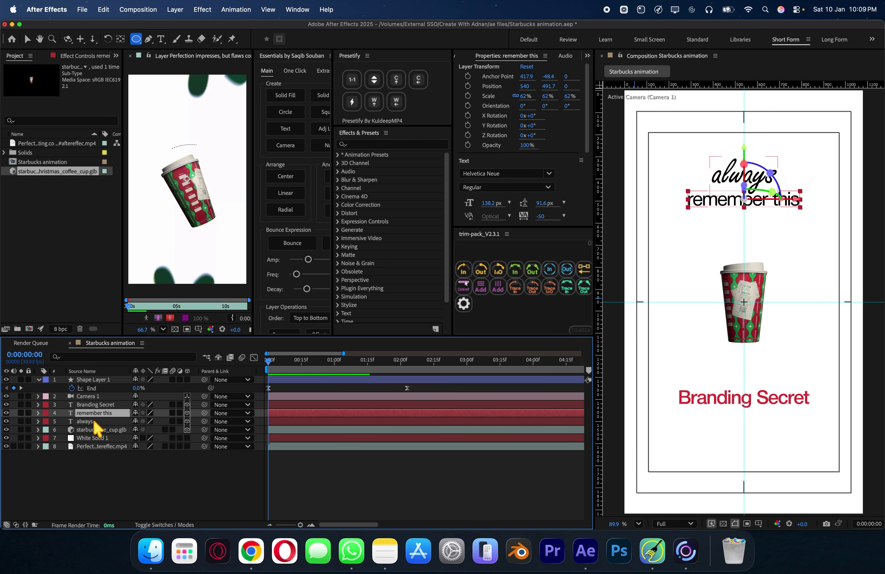
click(94, 422)
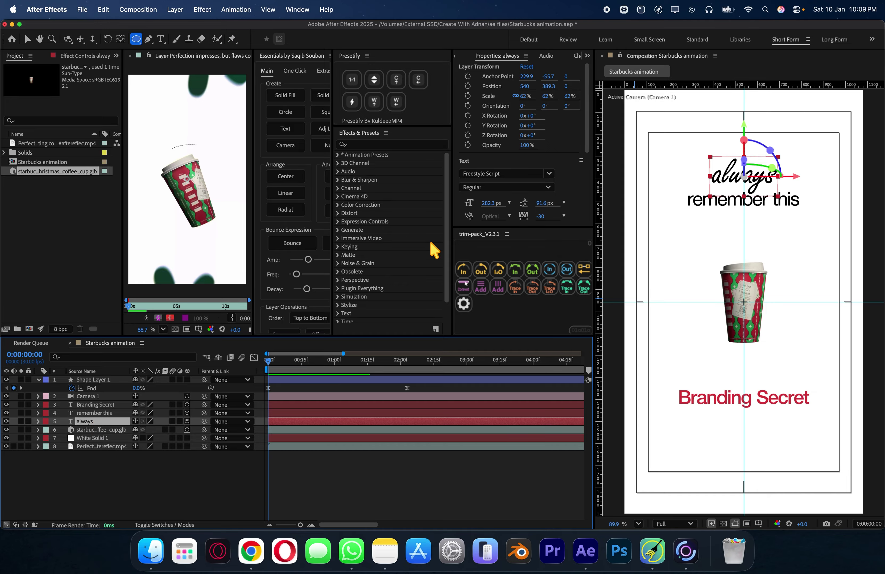
click(414, 84)
drag(385, 439, 378, 439)
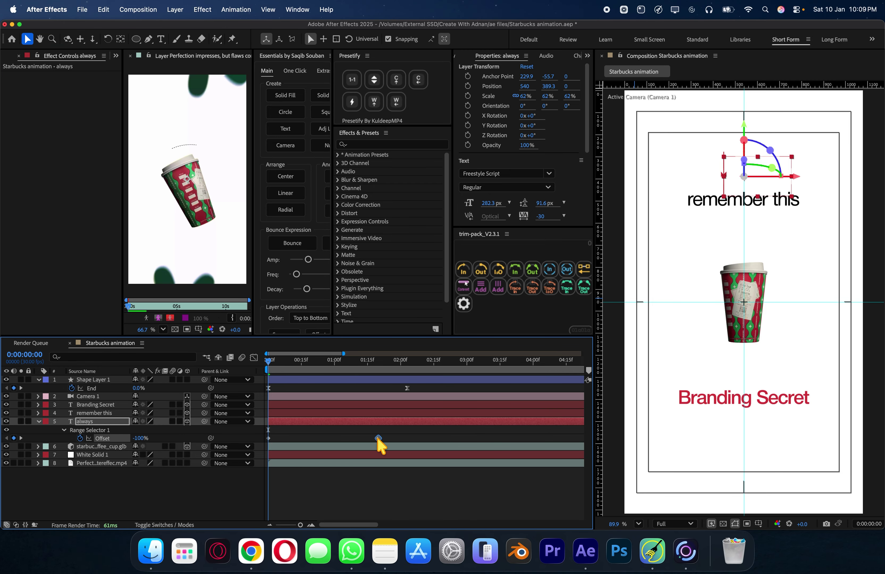
key(space)
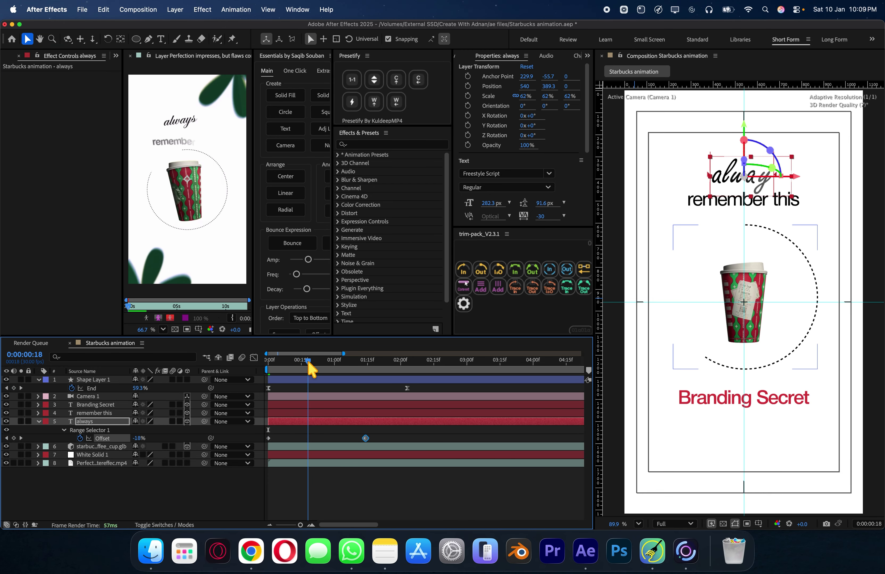
key(space)
Animate "remember this" rising in by character and "Branding Secret" rising in by word, delaying the latter layer by about 12 frames, and preview.
click(123, 413)
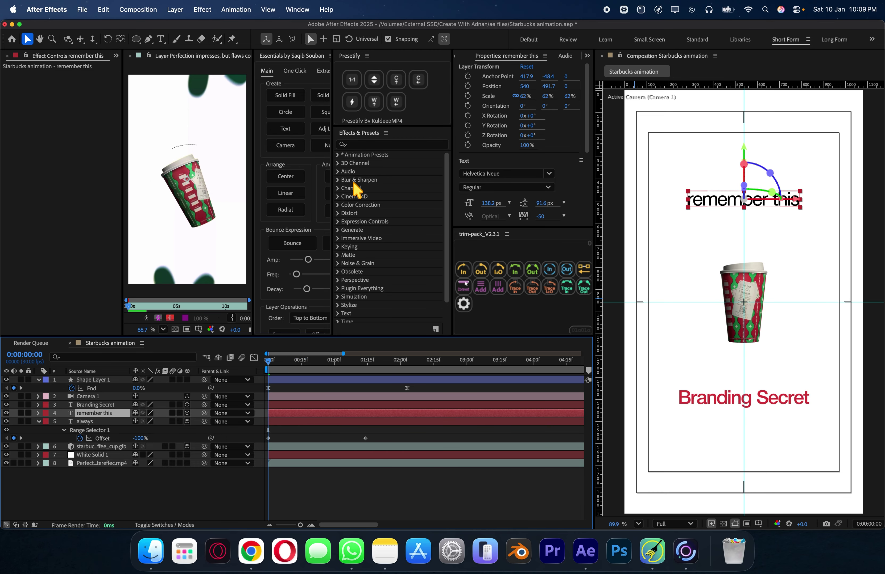
click(397, 82)
click(282, 405)
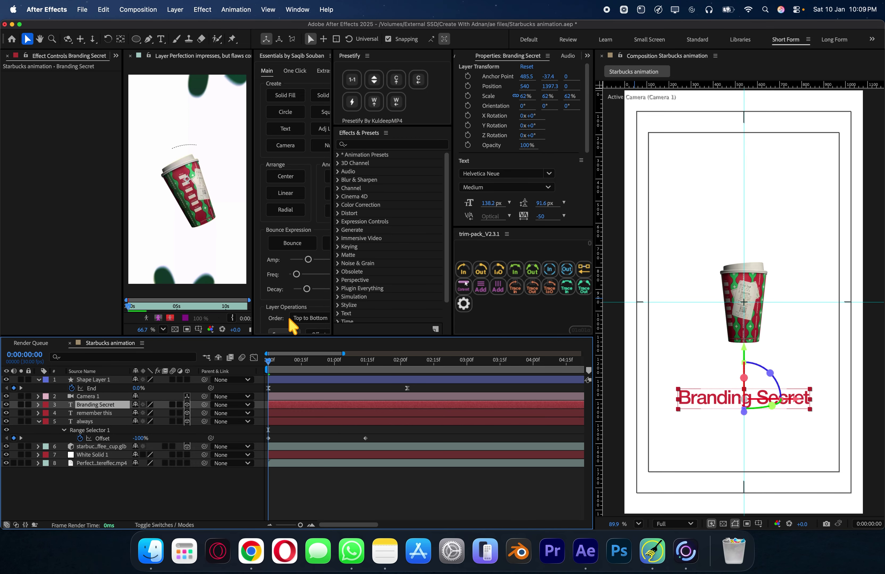
click(390, 103)
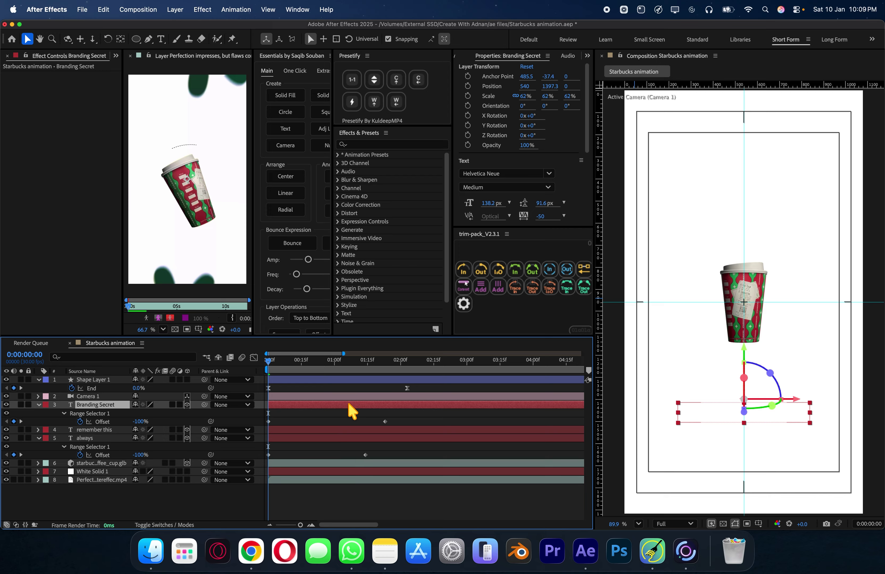
key(space)
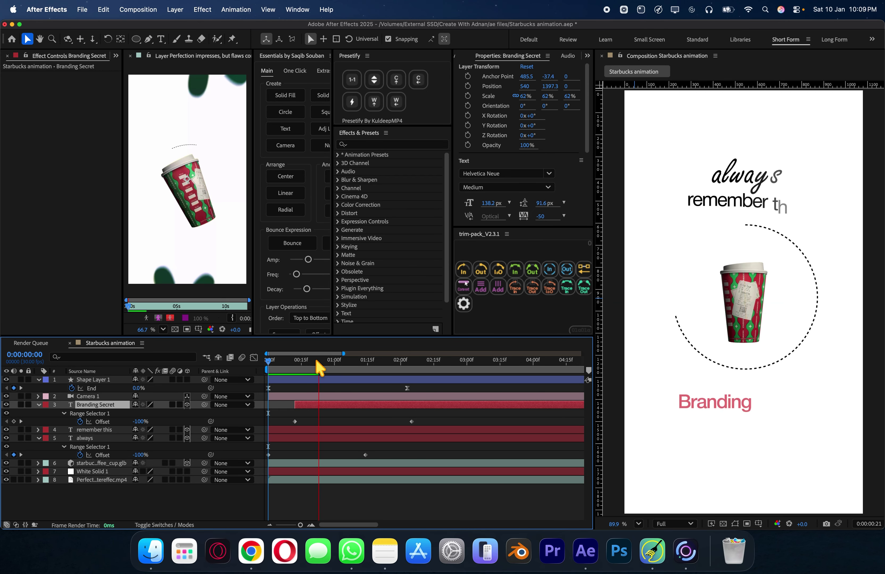
Delay the "remember this" layer by about 5 frames and check the revealed keyframes of all layers at 2 seconds.
key(space)
drag(304, 430, 316, 430)
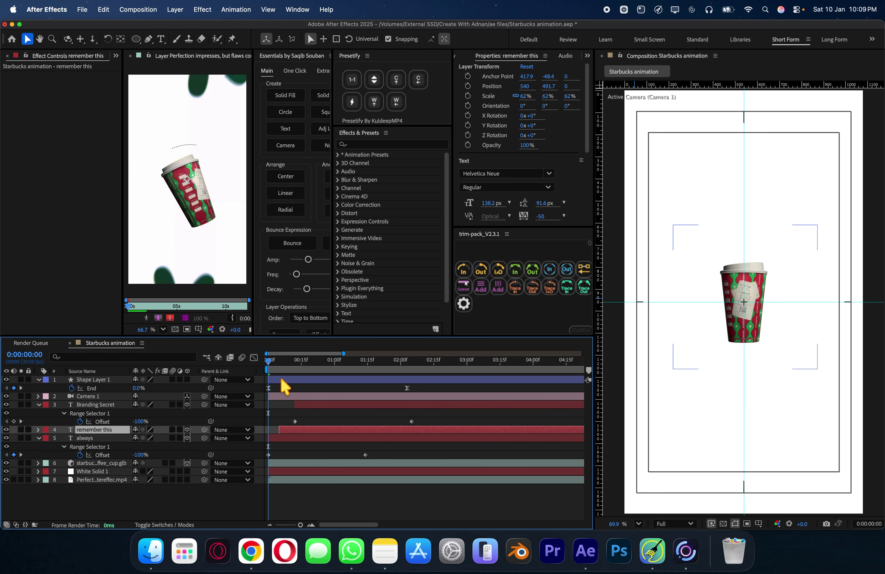
click(281, 367)
drag(281, 368, 402, 371)
key(u)
click(431, 500)
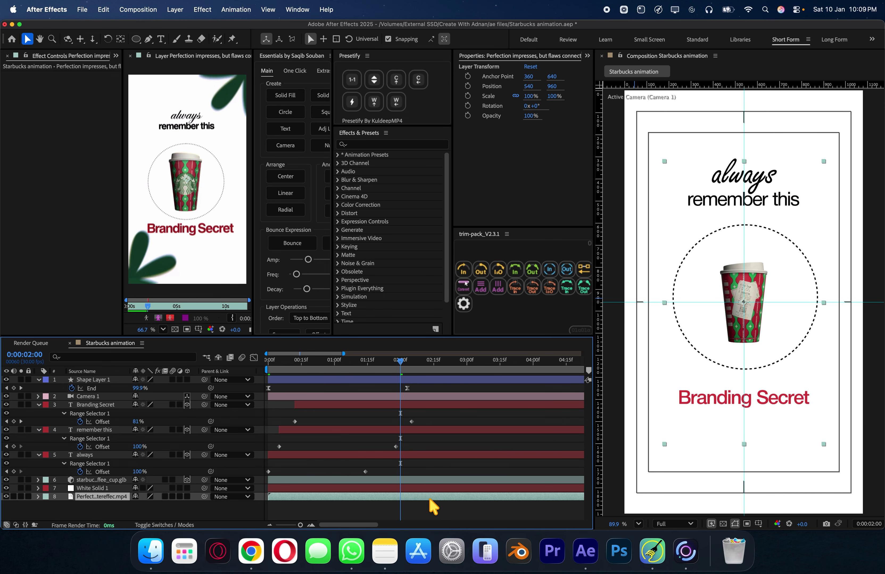
click(428, 522)
key(u)
Move Camera 1 to the top of the layer stack and set Position and Z Rotation keyframes for it at 2 seconds.
drag(104, 388, 112, 377)
key(p)
click(63, 389)
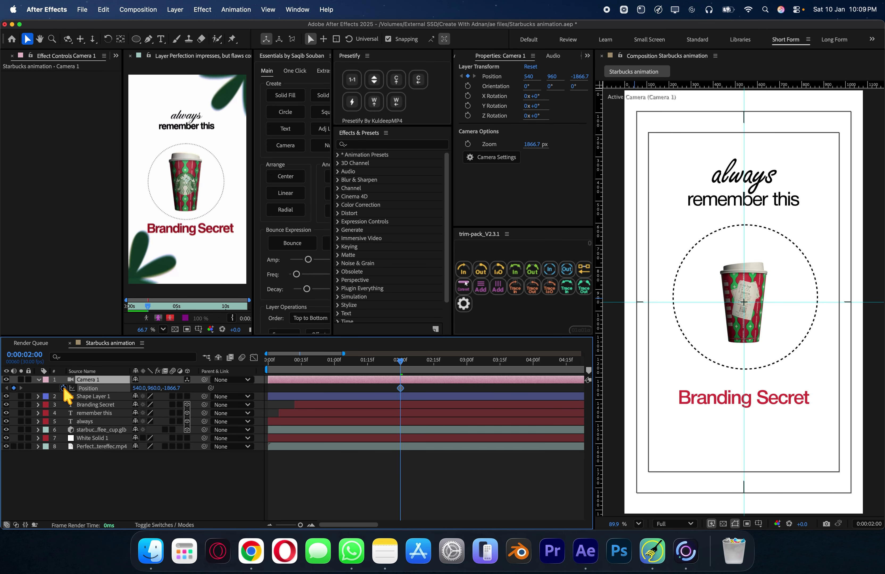
key(r)
key(u)
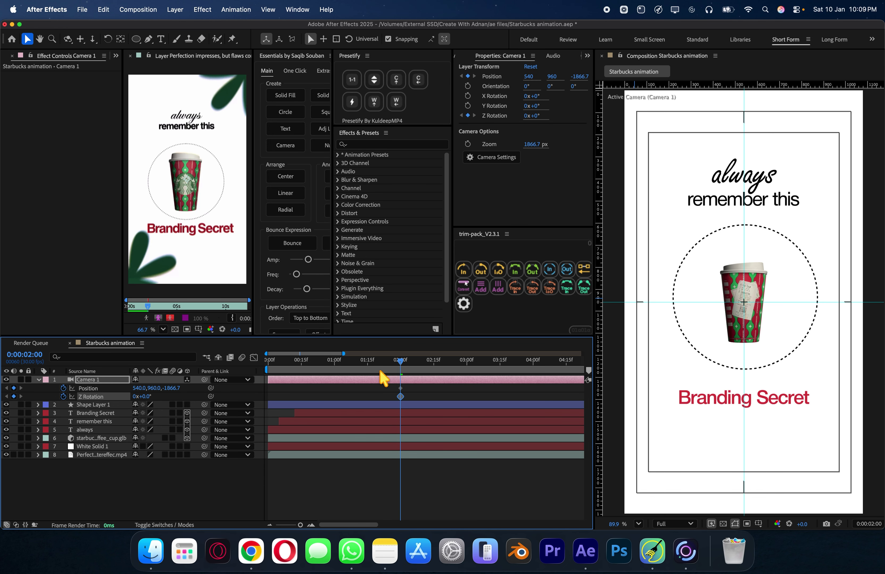
On the first frame, set Camera 1's Z Rotation to 14.8° and its Z position to -1522.5.
key(Home)
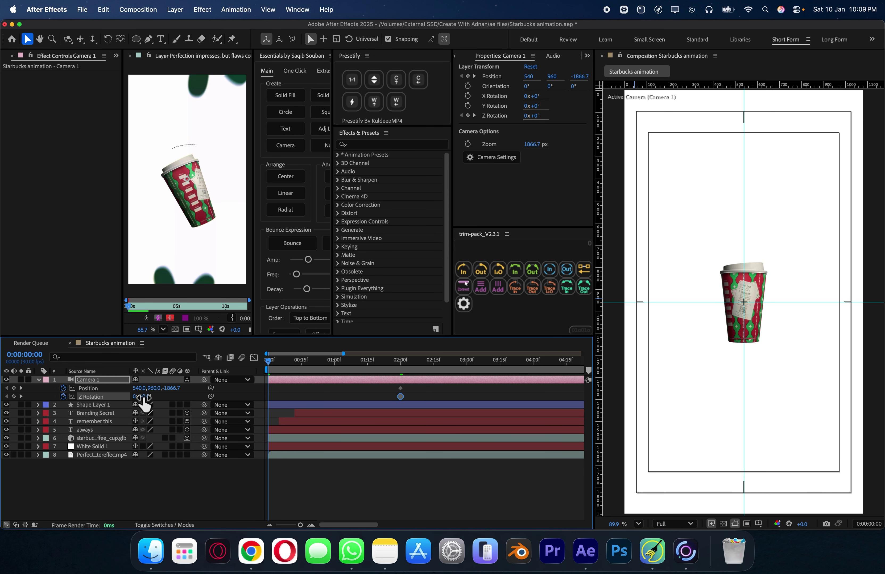
drag(143, 403, 675, 383)
drag(426, 387, 239, 400)
Easy ease Camera 1's Position and Z Rotation keyframes and shape the speed graph for a fast start and long, slow finish.
click(254, 357)
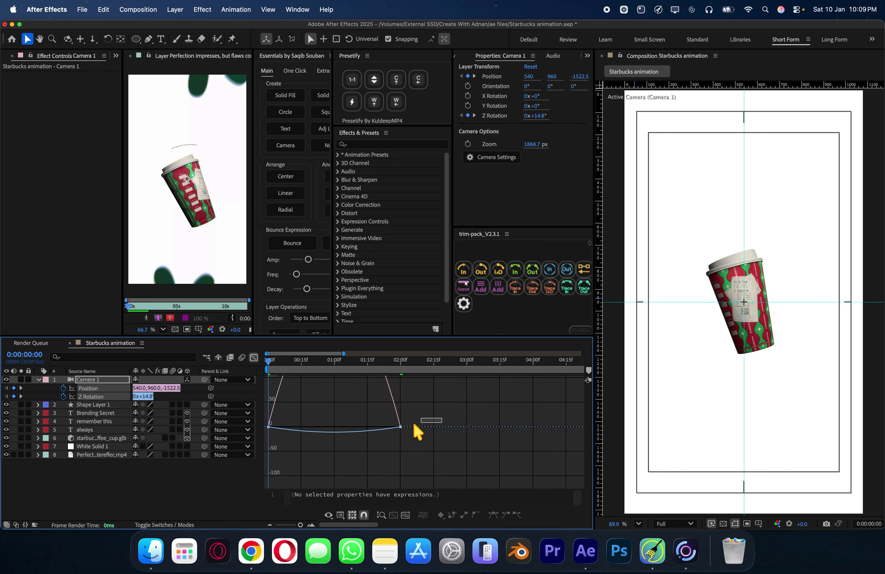
key(F9)
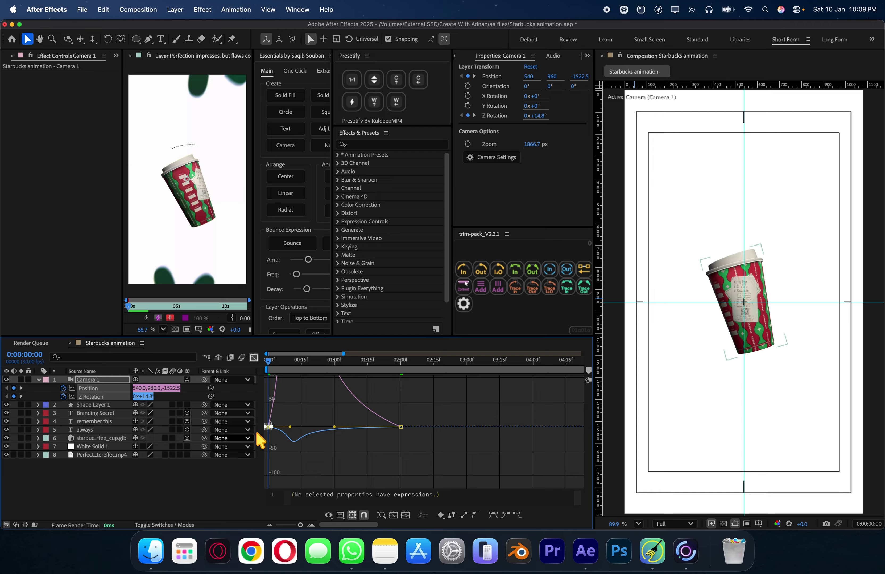
click(253, 357)
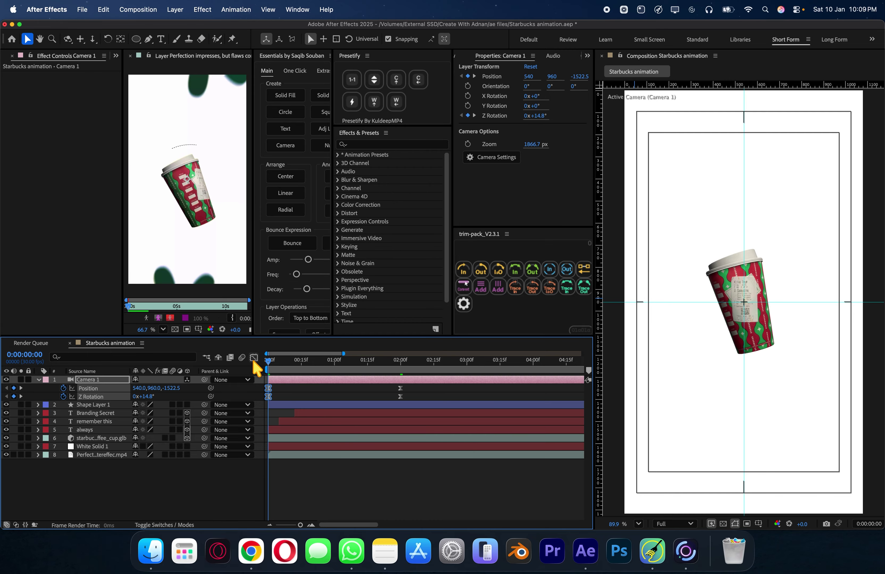
Start animating the coffee cup's Z Rotation with a -60° keyframe on the first frame.
click(287, 440)
key(r)
click(130, 472)
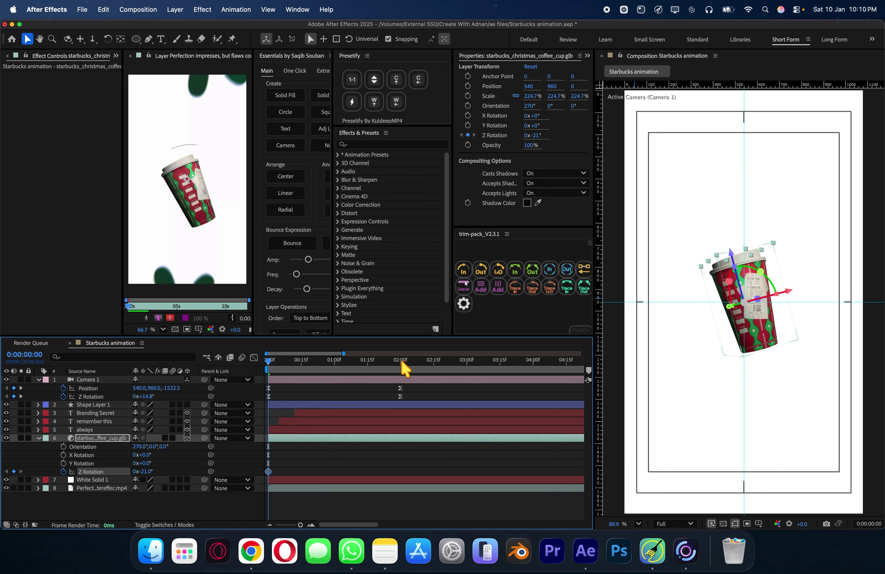
drag(148, 472, 127, 466)
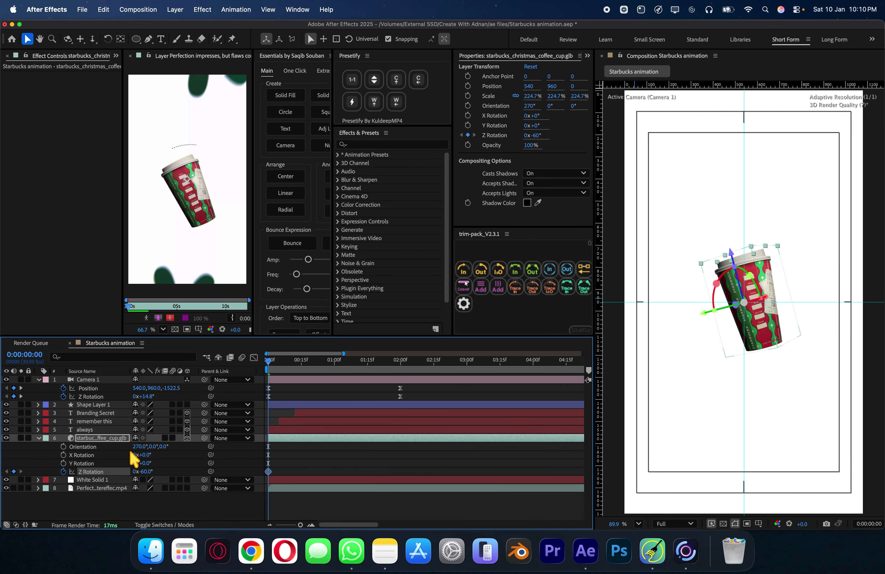
At 2 seconds, turn the cup's Z Rotation to 168.9° so the logo faces the camera.
click(406, 362)
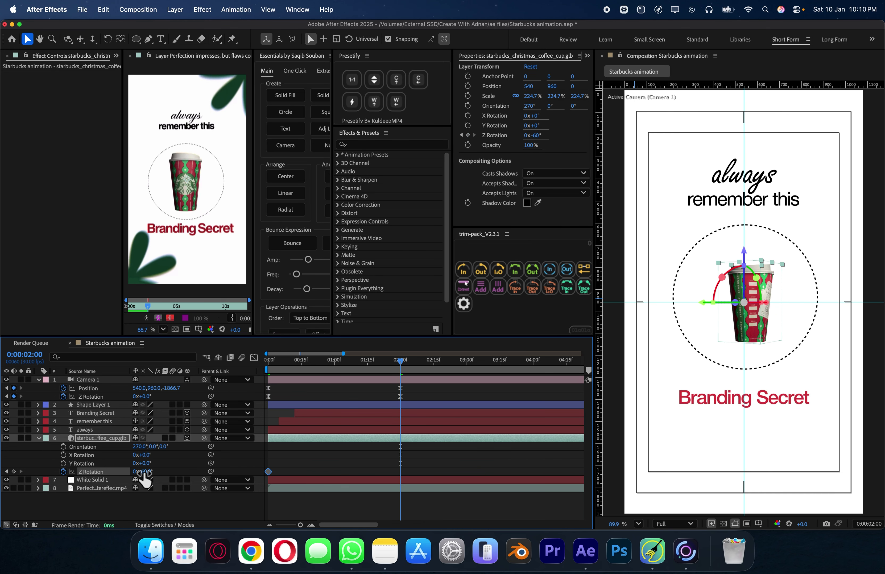
text(0)
key(Return)
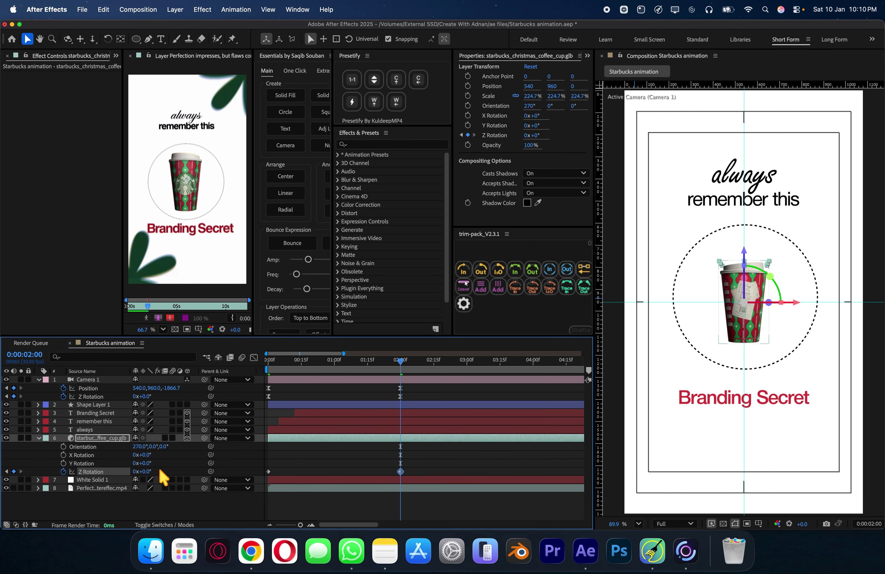
drag(143, 473, 456, 473)
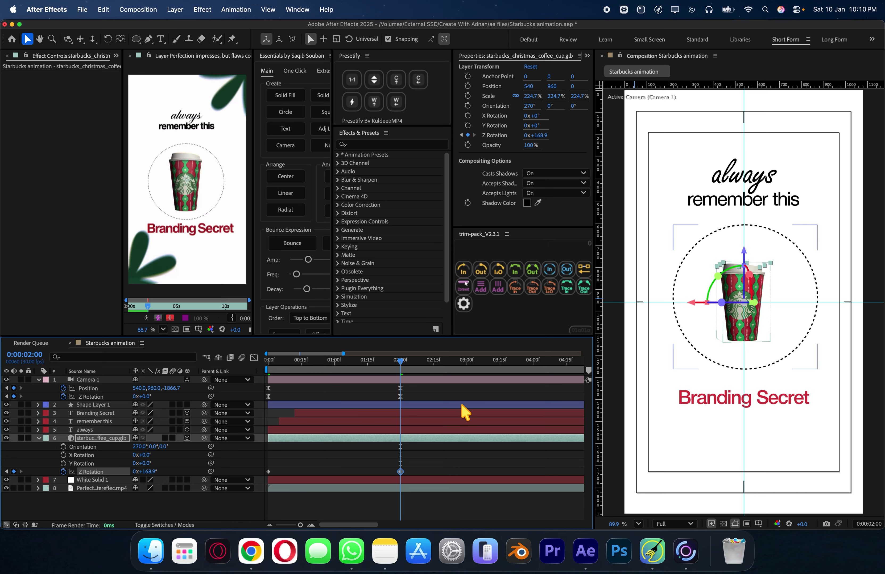
Enlarge the coffee cup to a scale of about 297.7% and bring its keyframed properties back into view.
key(s)
drag(178, 447, 549, 443)
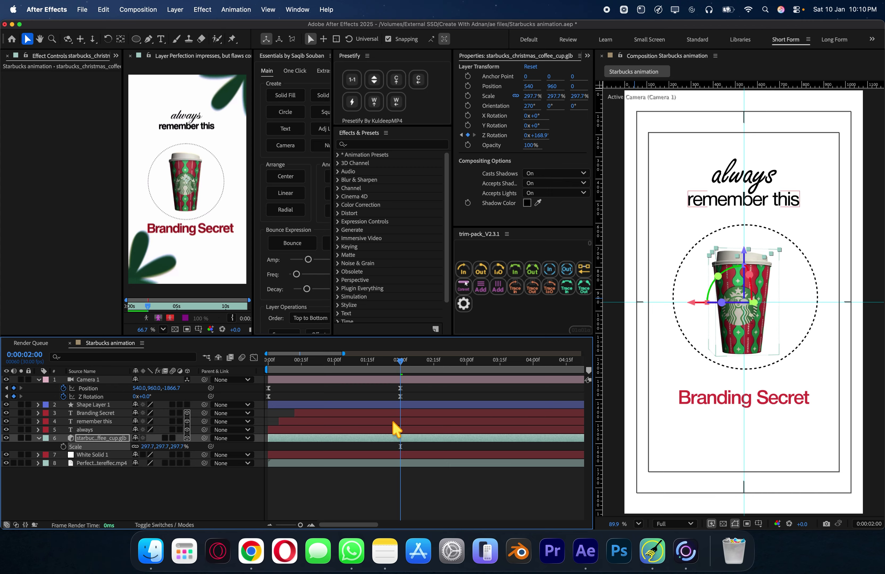
key(u)
Set the composition's preview resolution to Third, play from the first frame and scrub through the cup and camera motion.
drag(401, 372, 215, 388)
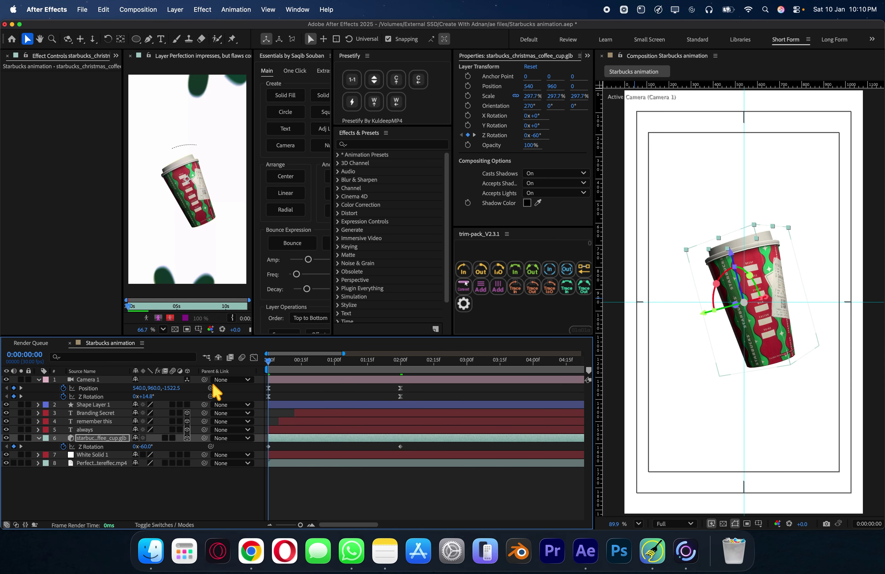
click(671, 525)
click(680, 482)
click(424, 478)
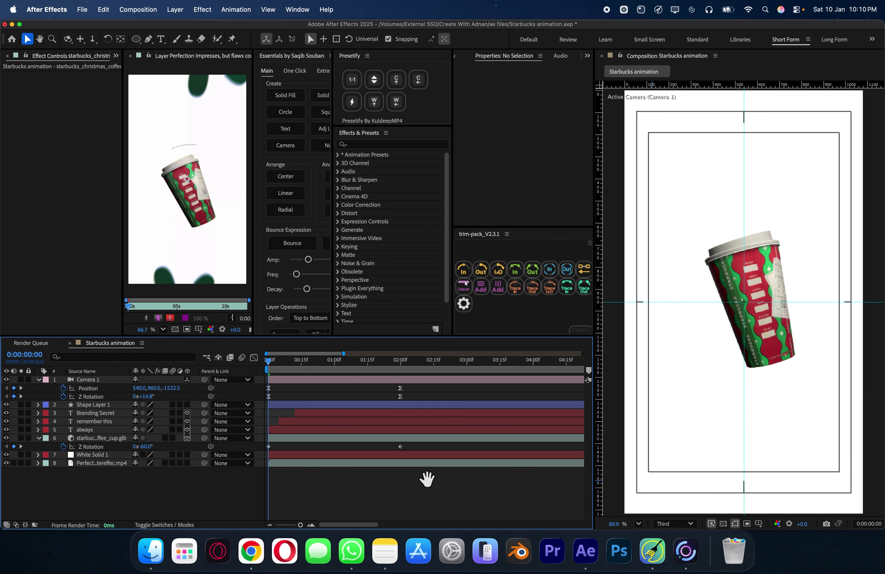
key(space)
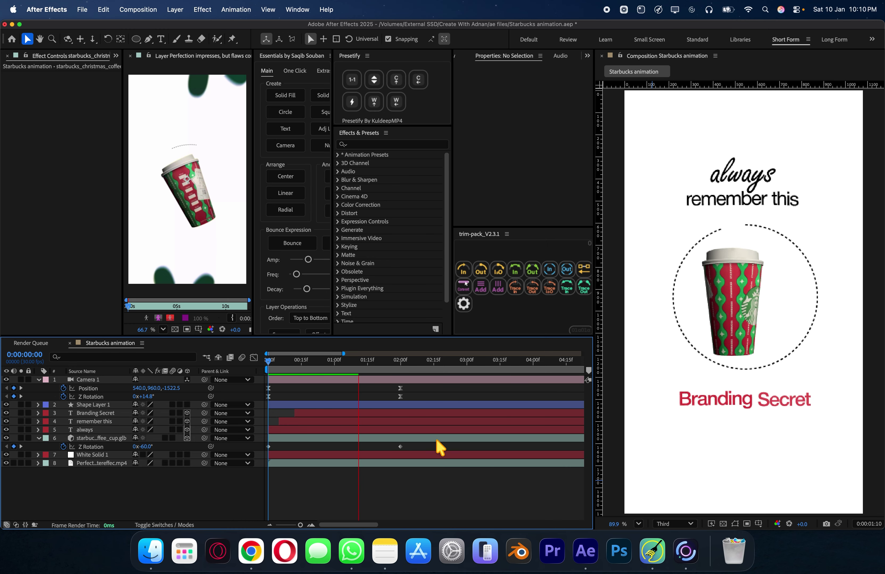
drag(395, 375, 316, 377)
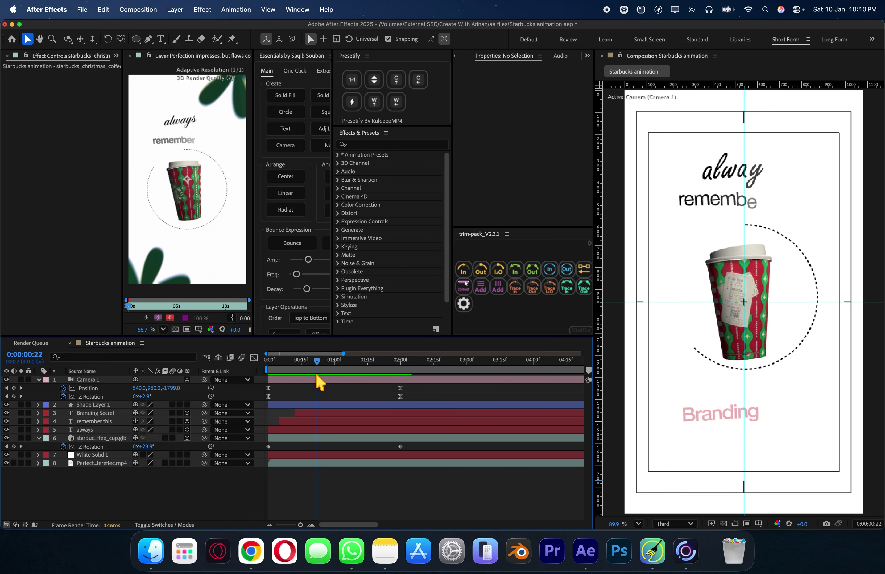
drag(368, 358, 353, 361)
Remove the cup's Z Rotation keyframes, offset its anchor point to Y 8 and re-centre the cup at X 540.
click(364, 440)
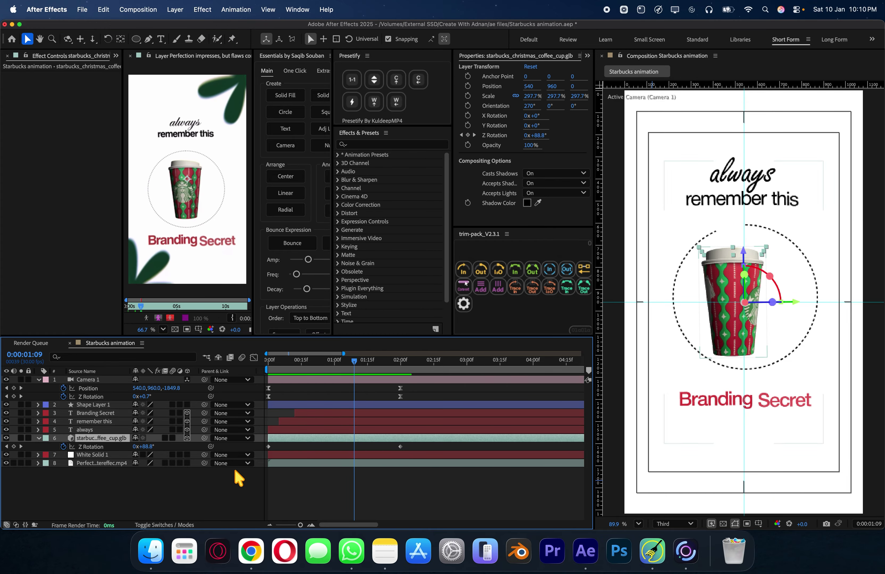
click(64, 447)
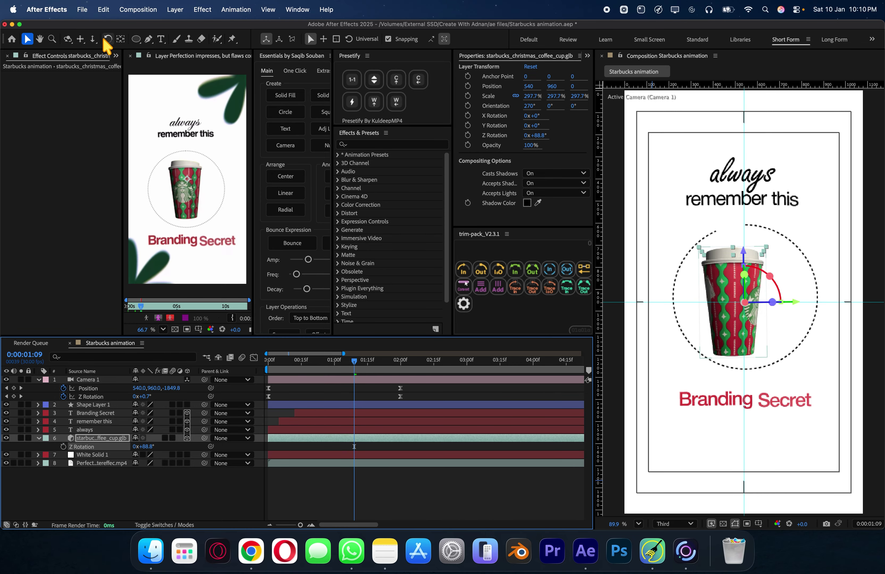
click(121, 40)
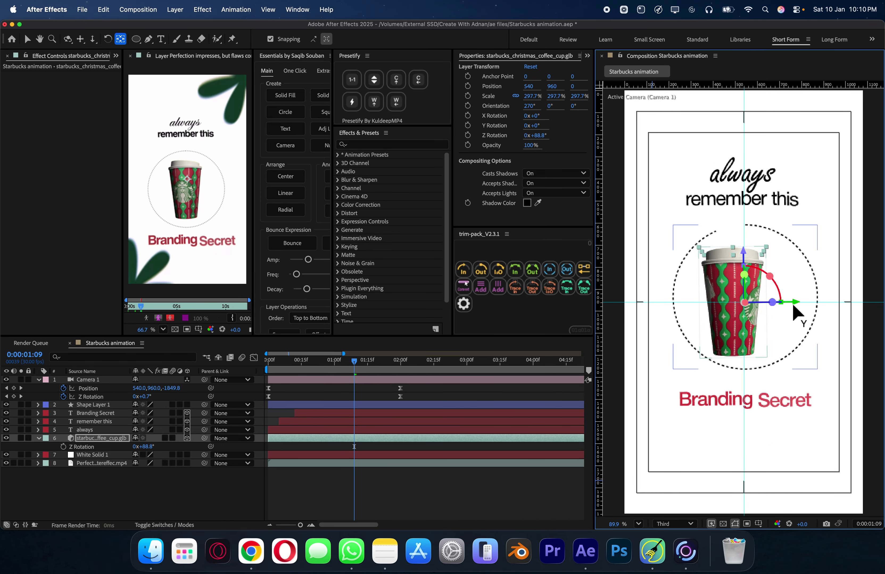
drag(797, 303, 782, 306)
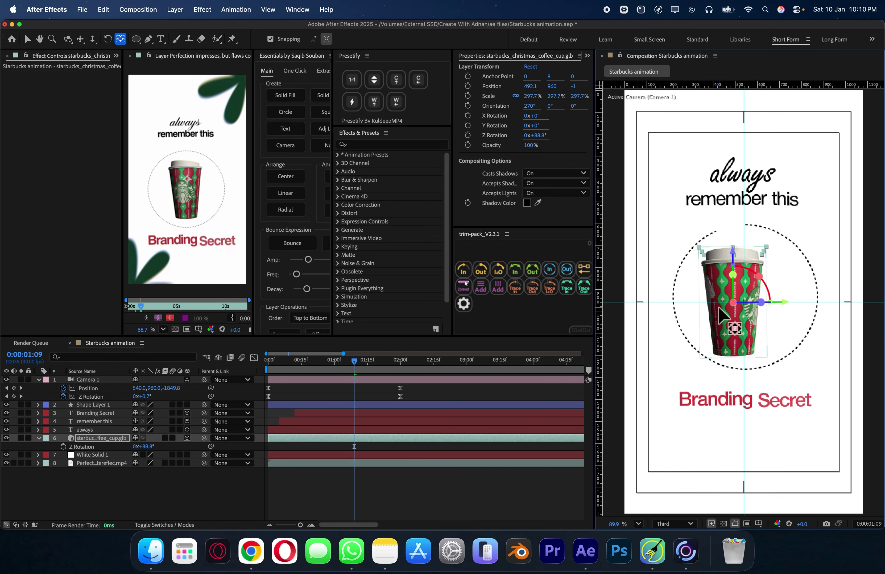
key(v)
key(cmd+z)
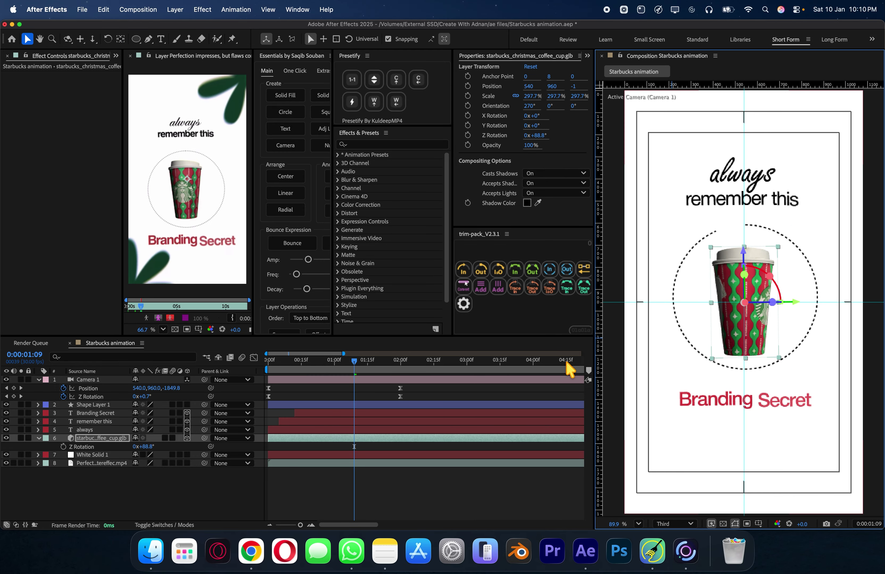
Set a new Z Rotation keyframe of 331.8° for the cup on the first frame.
key(Home)
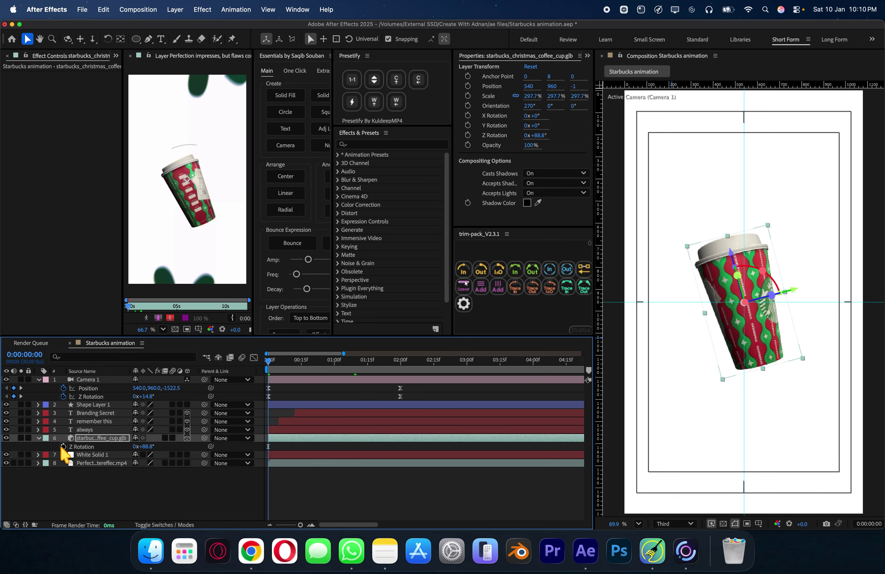
click(63, 447)
drag(138, 447, 99, 447)
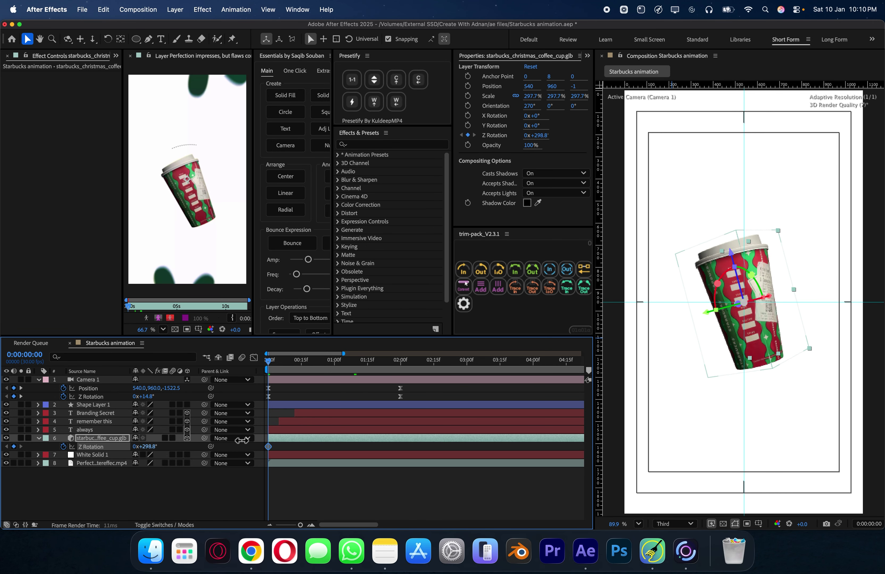
drag(722, 428, 442, 428)
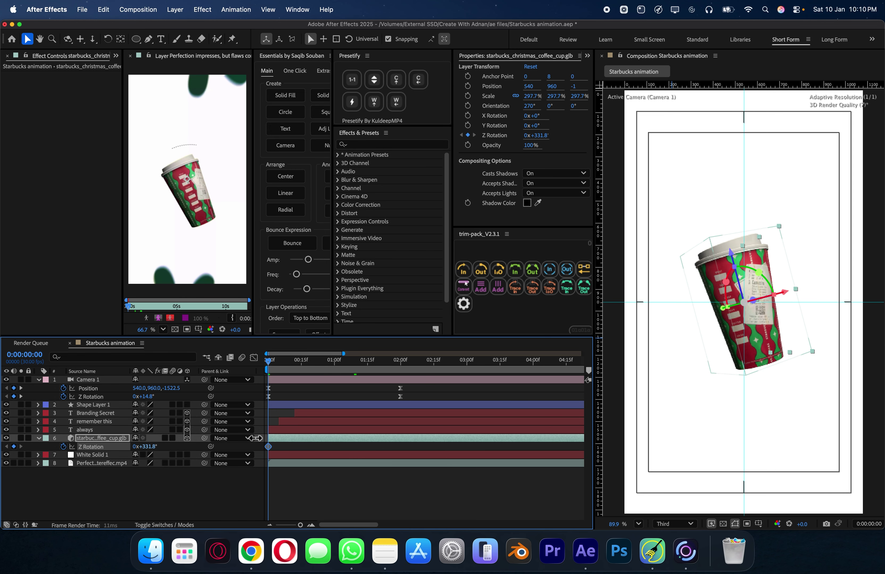
At 2 seconds, set the cup's Z Rotation to 1x+154.8° so the logo faces front, and preview the spin.
click(400, 371)
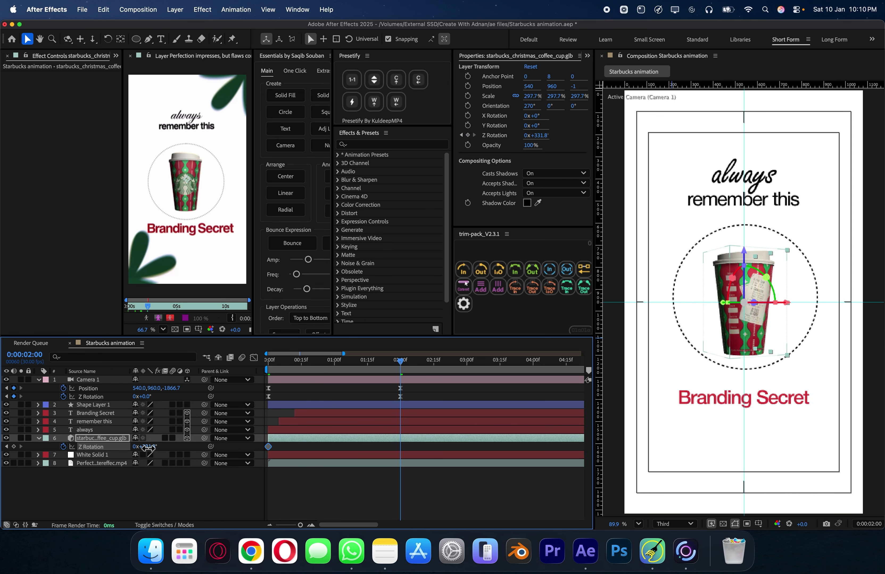
drag(148, 447, 206, 448)
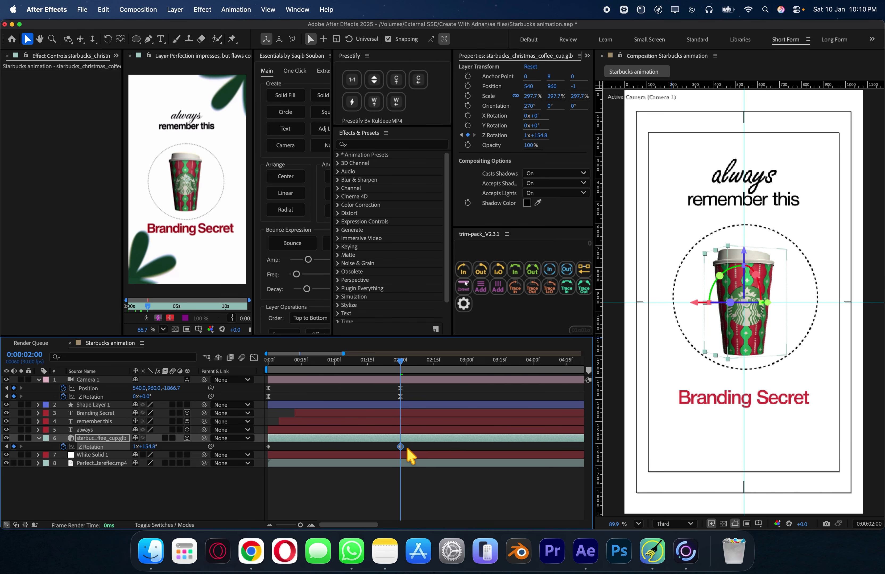
key(space)
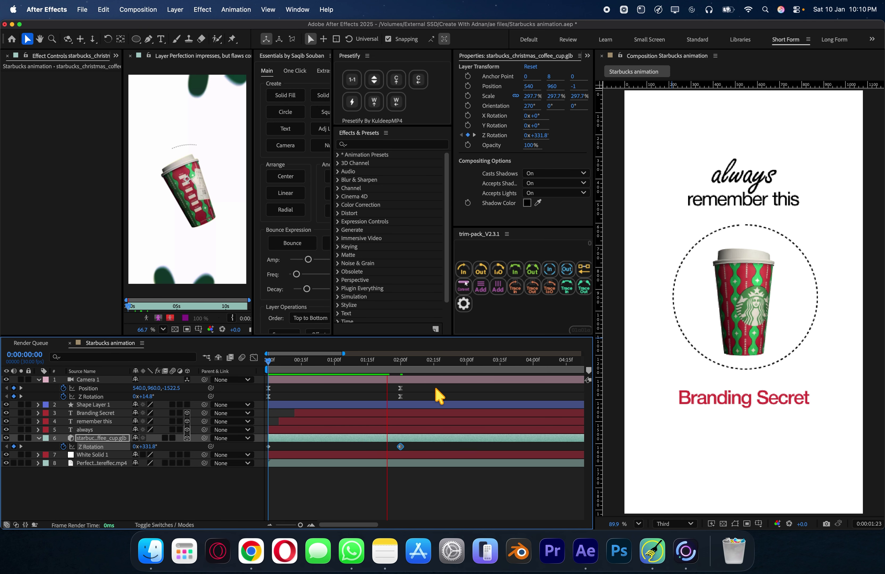
key(space)
Move Camera 1's last Position and Z Rotation keyframes to about 2 seconds 14 frames and split the camera layer at about 2 seconds 5 frames.
mouse_move(391, 372)
mouse_down()
mouse_move(377, 374)
mouse_move(400, 375)
mouse_move(397, 398)
mouse_move(396, 366)
mouse_up()
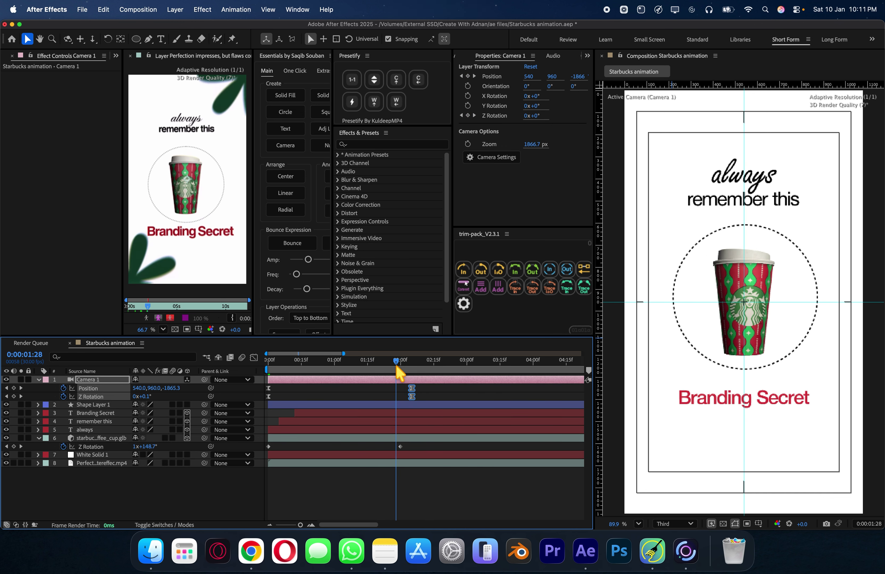
click(404, 367)
key(Page_Up)
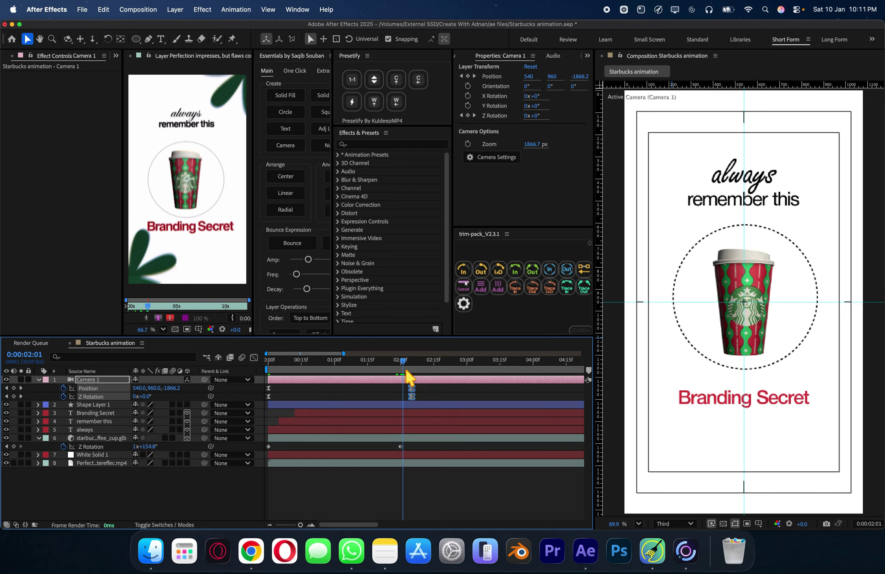
drag(406, 366, 431, 405)
key(super+shift+d)
Add a null object above the cameras and parent both Camera 1 and Camera 2 to it.
right_click(168, 502)
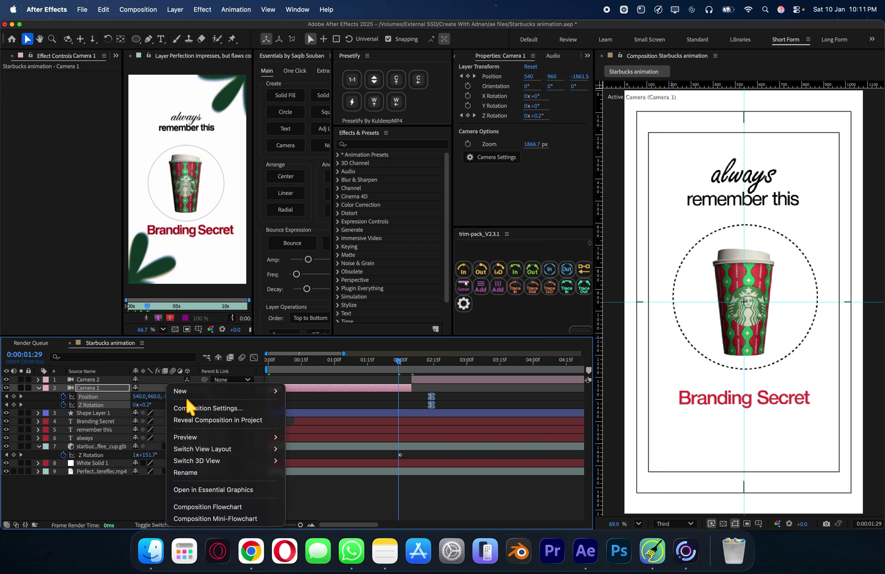
mouse_move(224, 390)
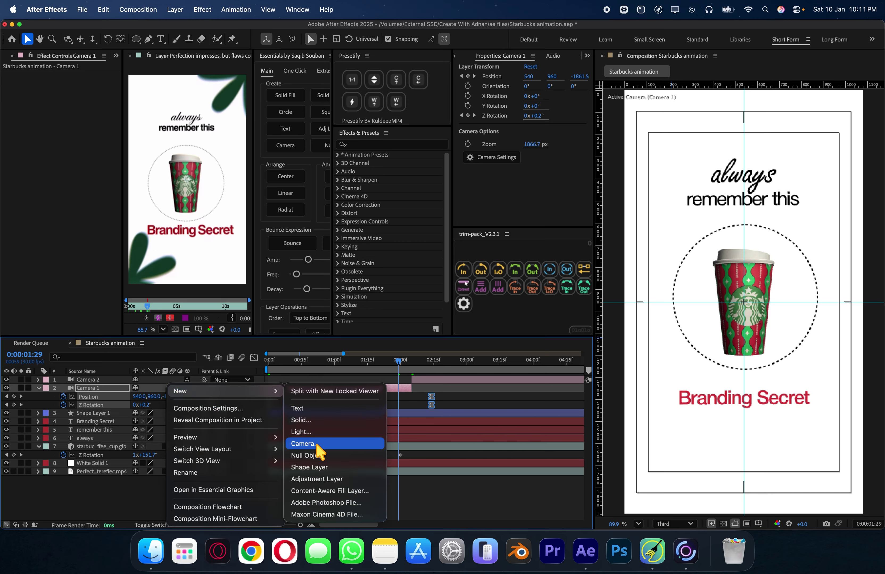
click(316, 456)
drag(96, 386, 105, 379)
click(101, 389)
shift+click(101, 399)
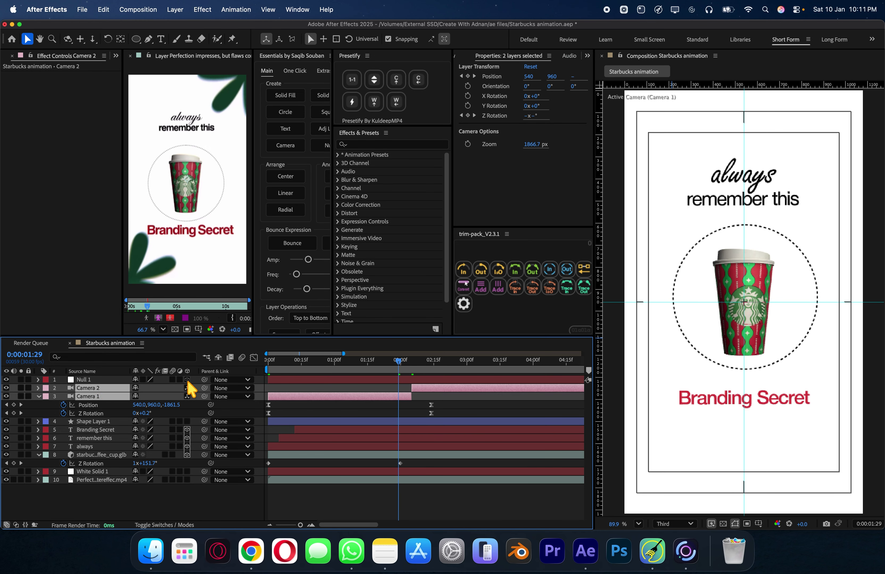
drag(205, 396, 105, 379)
scroll(378, 380, up, 3)
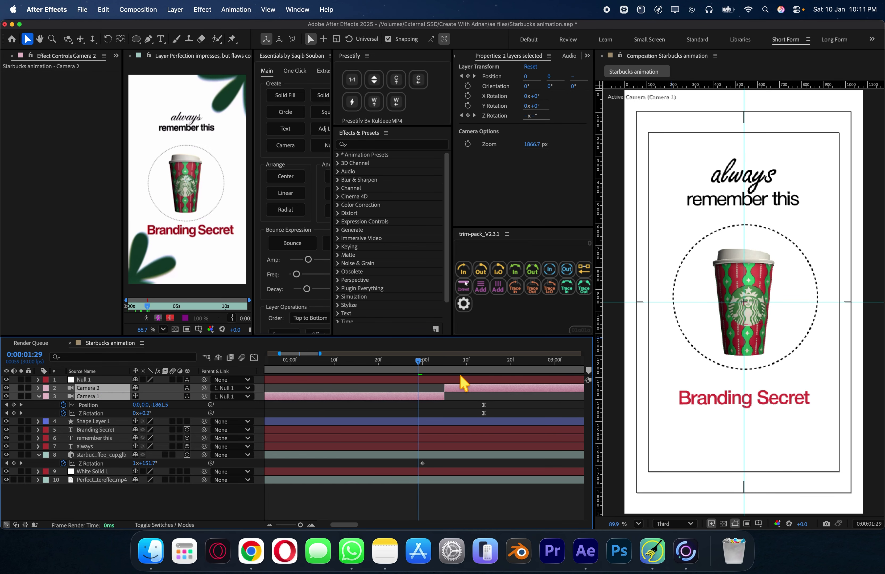
Add a starting Position keyframe to Null 1 at 1 second.
drag(350, 371, 290, 363)
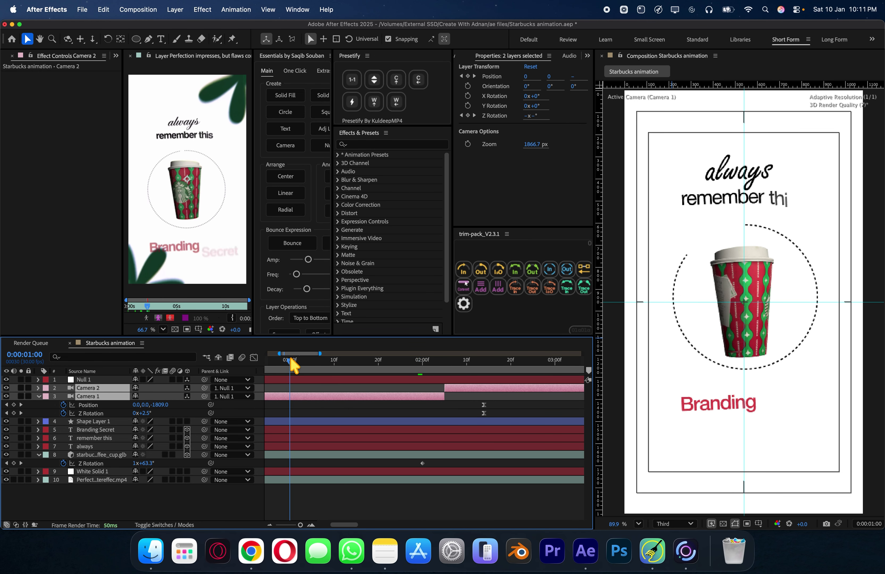
click(303, 380)
key(p)
click(63, 388)
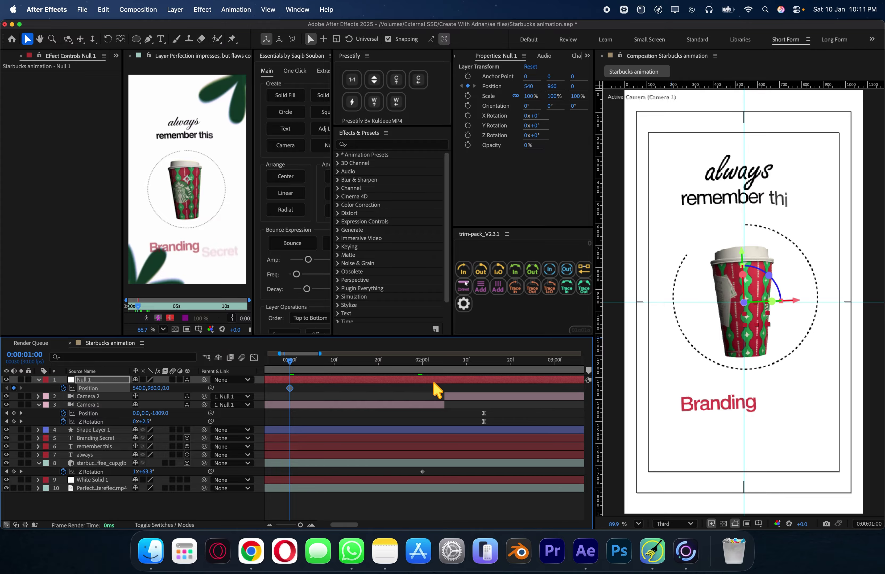
key(k)
drag(155, 390, 283, 422)
key(super+z)
Turn the dashed circle's Shape Layer 1 into a 3D layer.
click(428, 428)
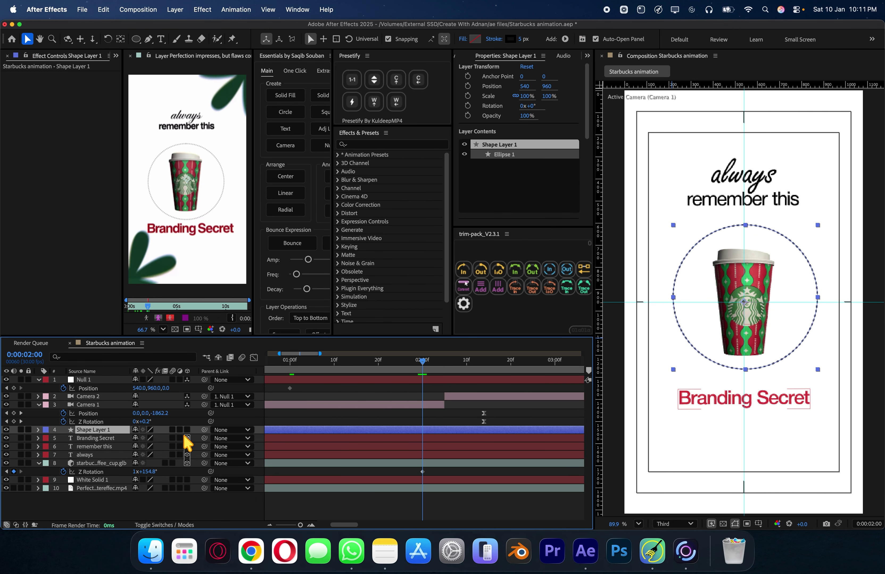
click(483, 368)
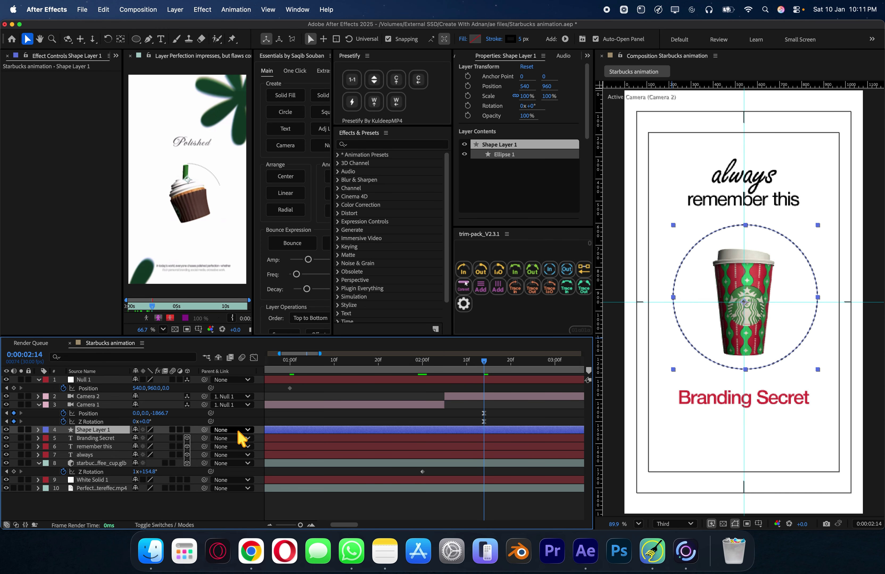
click(187, 430)
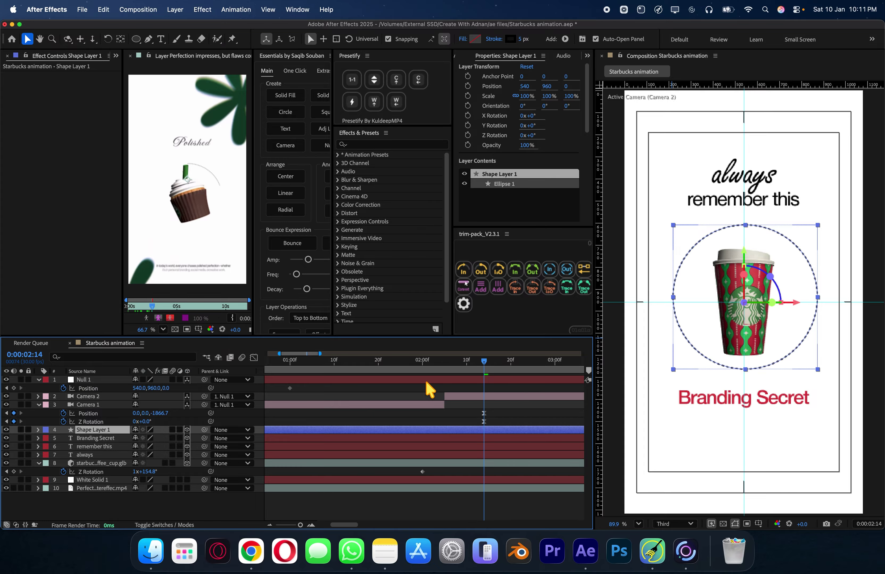
At 2 seconds 2 frames, set Null 1's Y Position to 1369 and ease both Position keyframes.
click(431, 362)
drag(156, 396, 353, 396)
drag(436, 409, 285, 391)
Shape Null 1's Position speed graph into a sharp peak around 1 second 16 frames with long ease-out and ease-in.
click(253, 357)
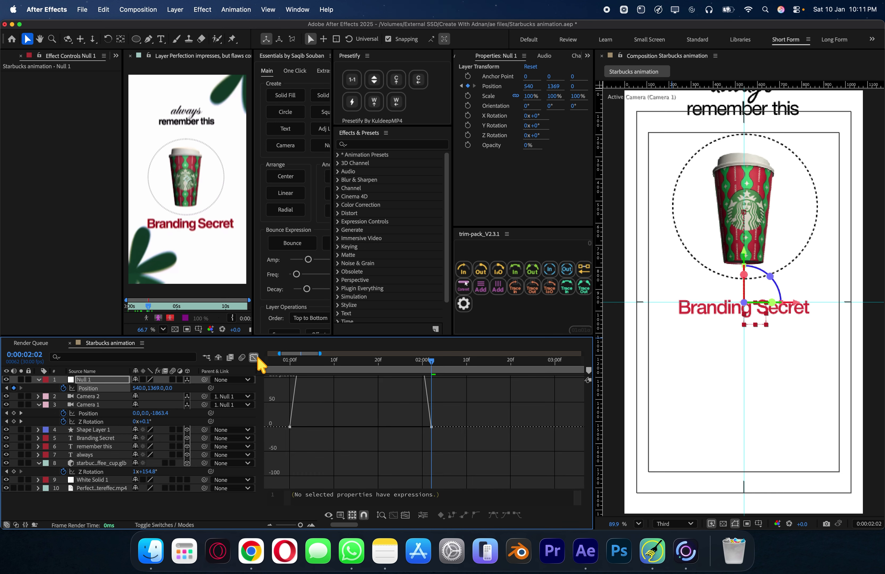
click(405, 516)
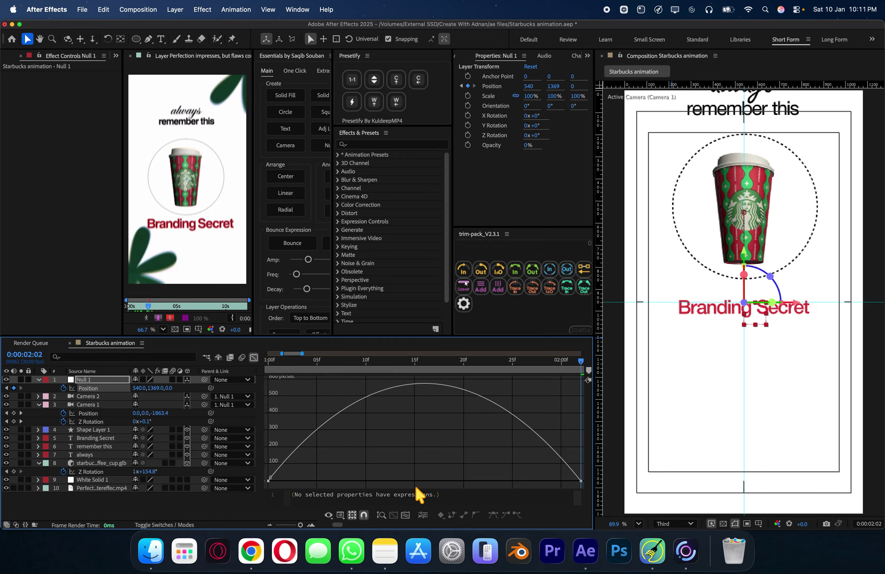
click(424, 364)
key(minus)
drag(543, 454, 446, 481)
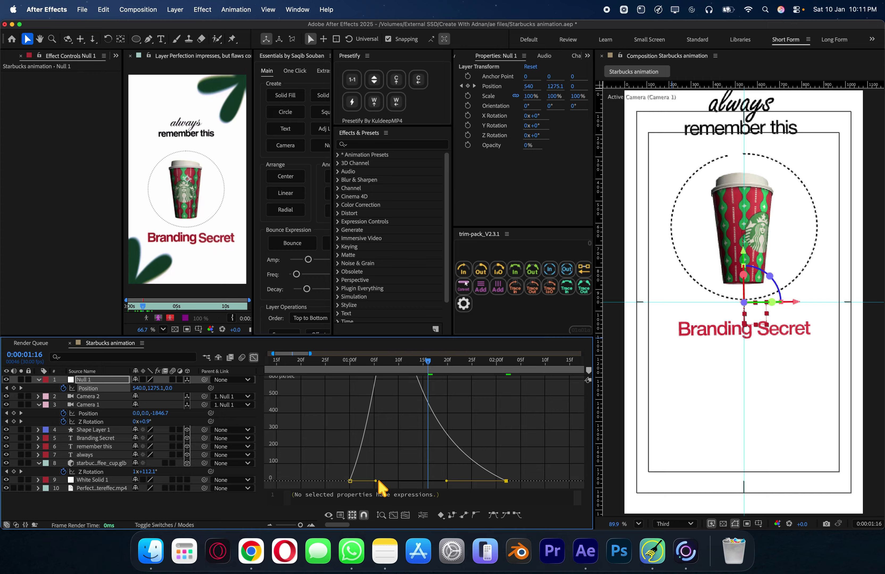
drag(375, 482, 410, 481)
click(405, 516)
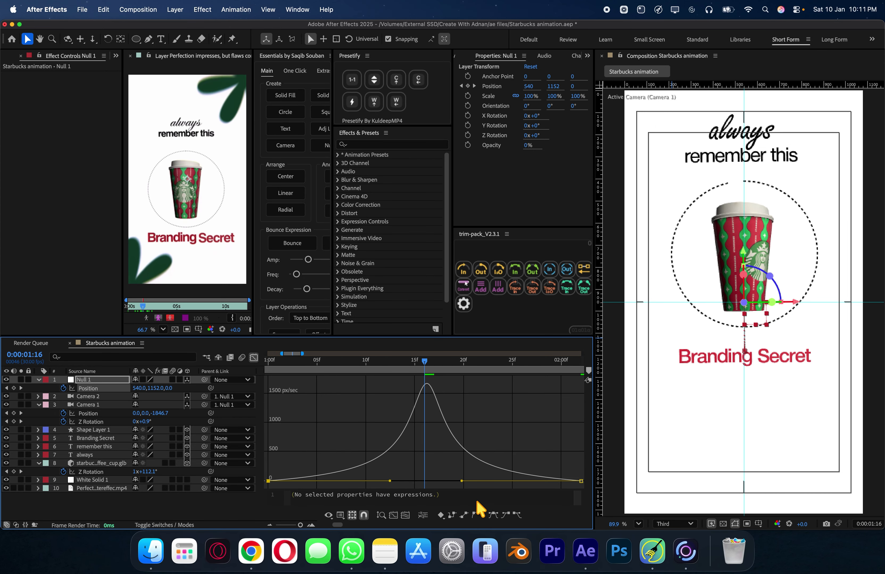
drag(467, 486, 459, 484)
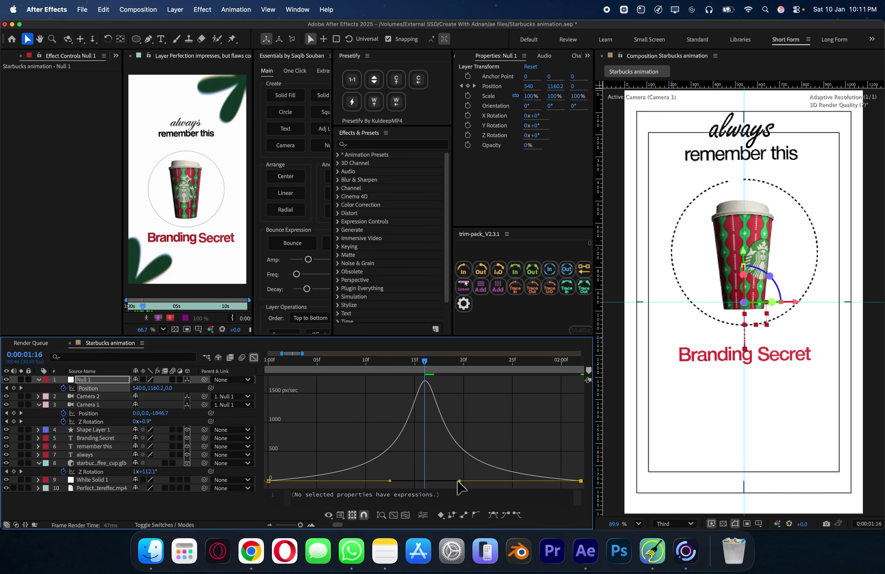
Move Null 1's last Position keyframe to about 3 seconds 10 frames so the speed peak falls on the camera cut.
click(254, 358)
scroll(338, 444, down, 2)
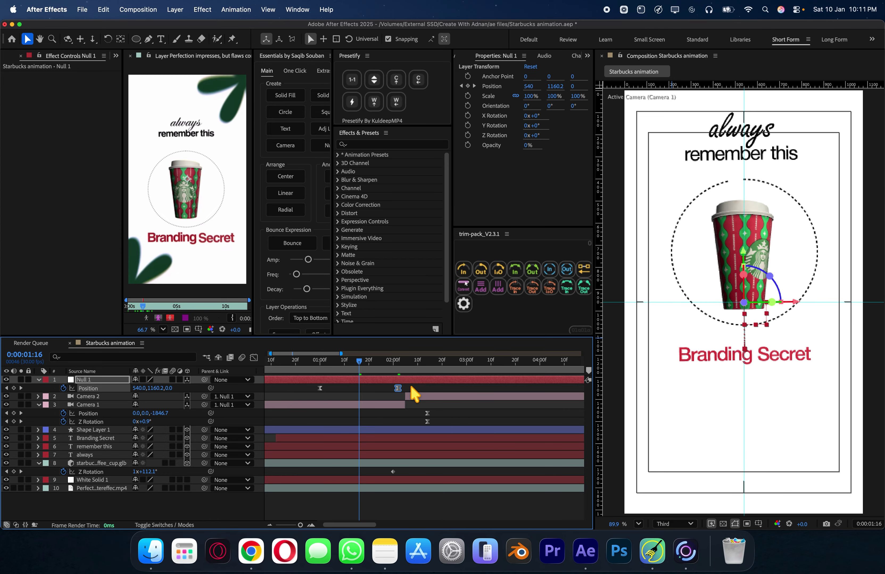
click(405, 364)
drag(399, 388, 457, 388)
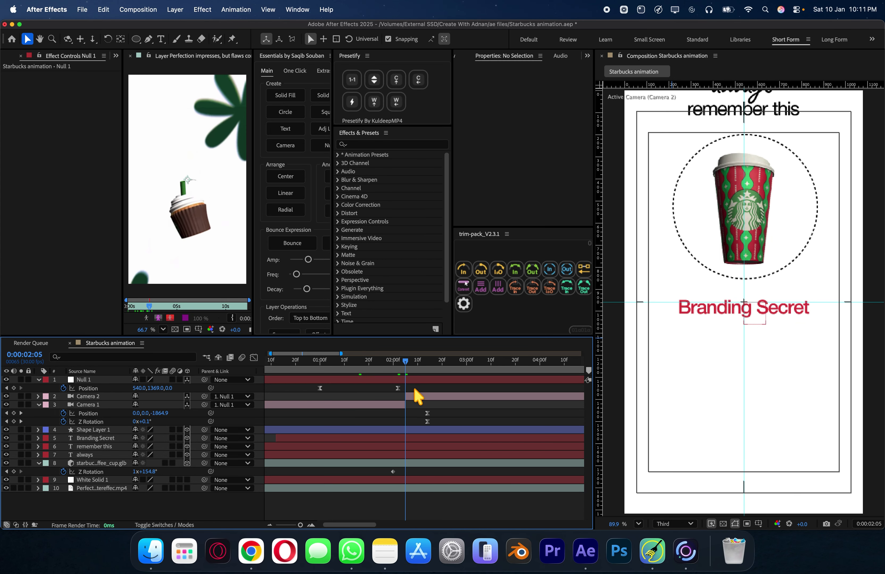
drag(397, 388, 486, 388)
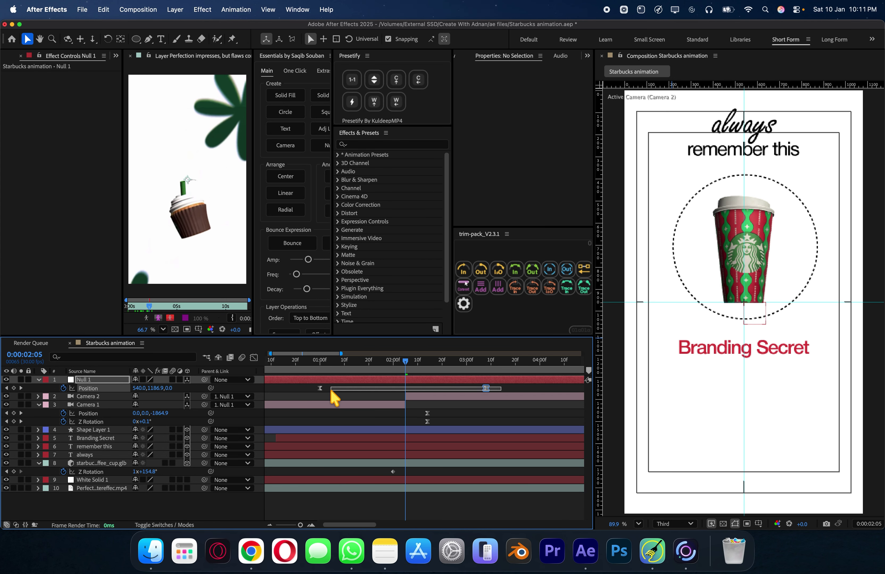
click(254, 358)
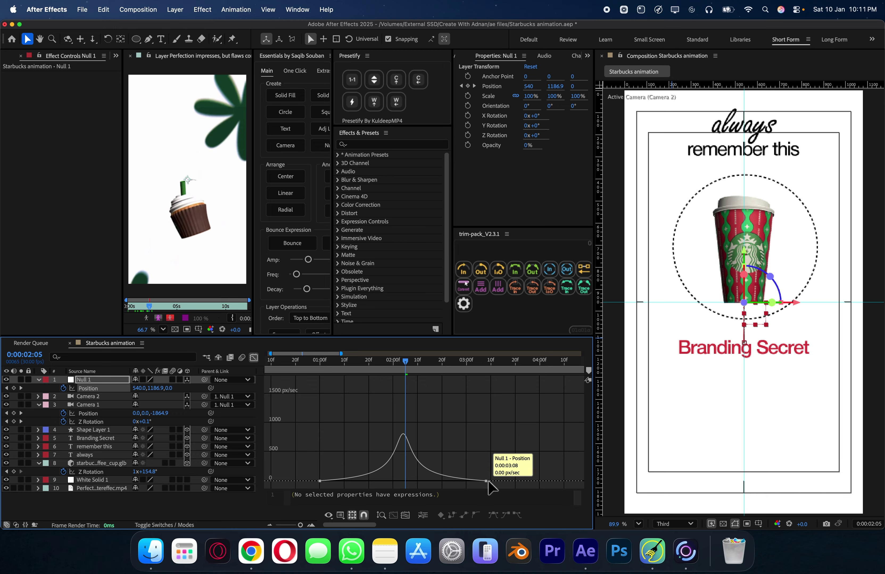
drag(486, 481, 491, 481)
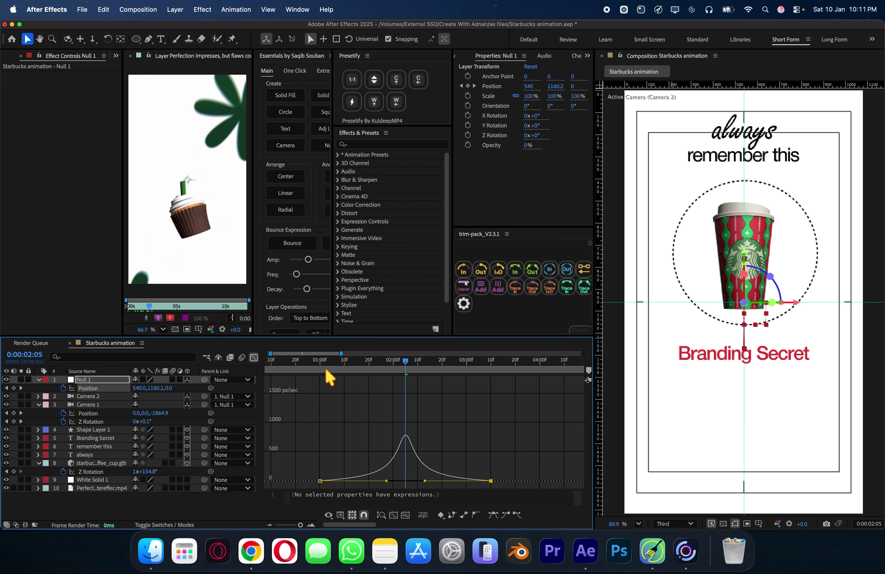
click(252, 355)
Save the project and preview the camera move from the first frame.
key(minus)
key(minus)
drag(331, 362, 235, 379)
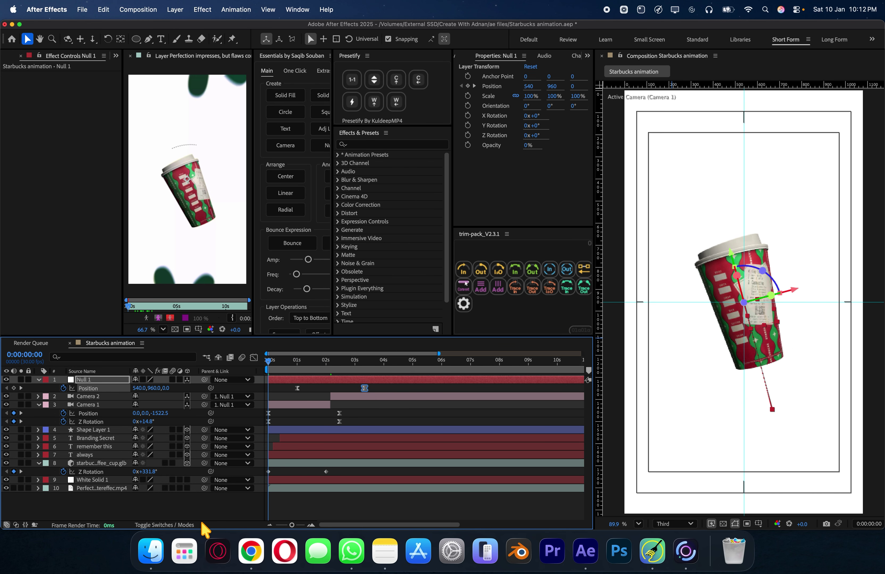
key(equal)
key(equal)
key(super+s)
key(space)
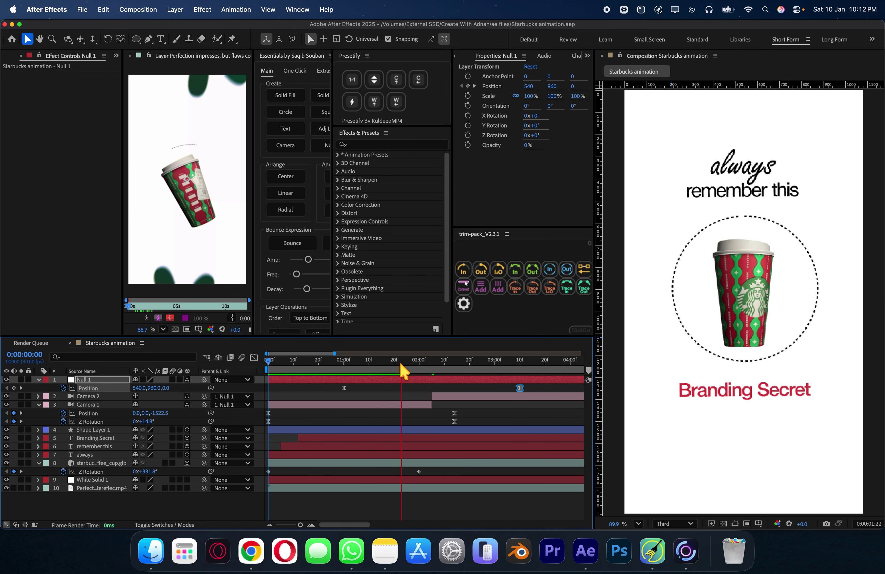
key(space)
key(space)
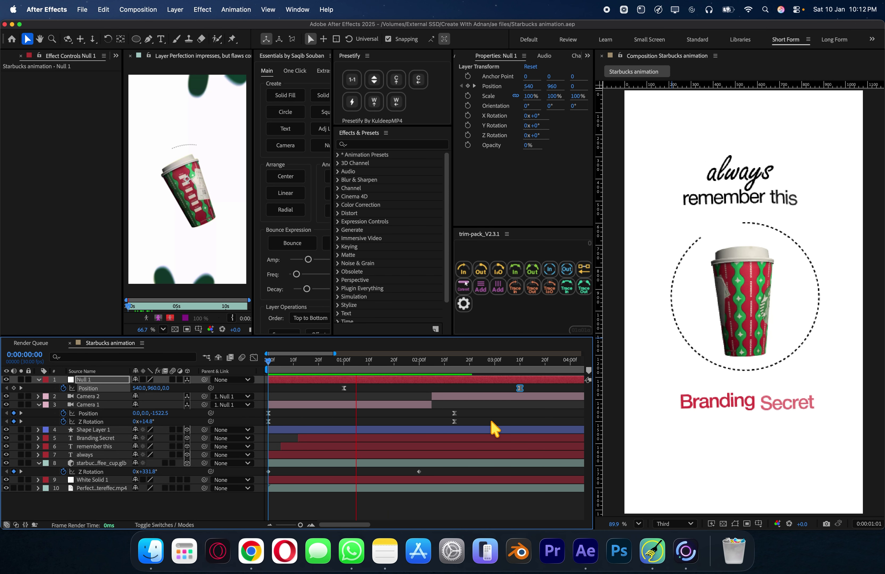
key(space)
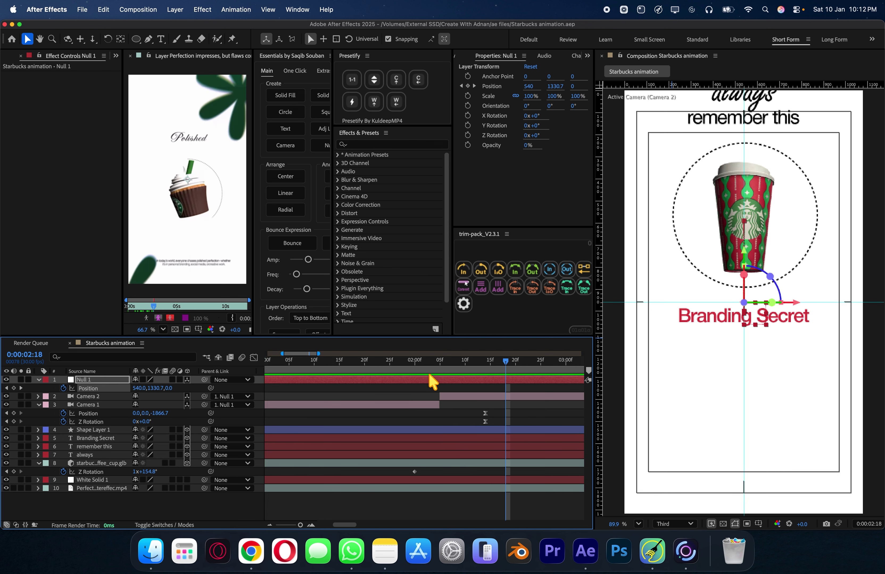
Split the circle, three text layers and cup at 2 seconds 5 frames, delete the second halves and save the project.
drag(429, 374, 439, 370)
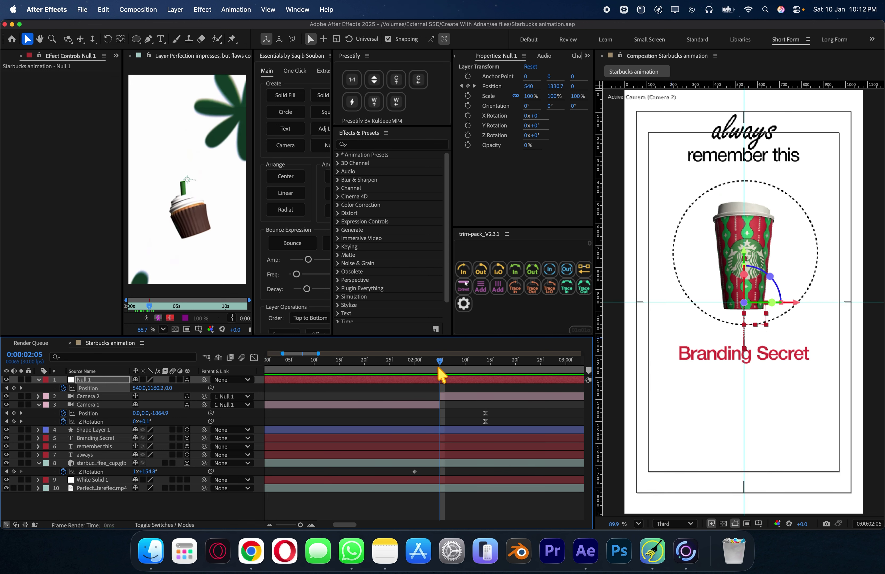
click(450, 431)
shift+click(454, 462)
key(super+shift+d)
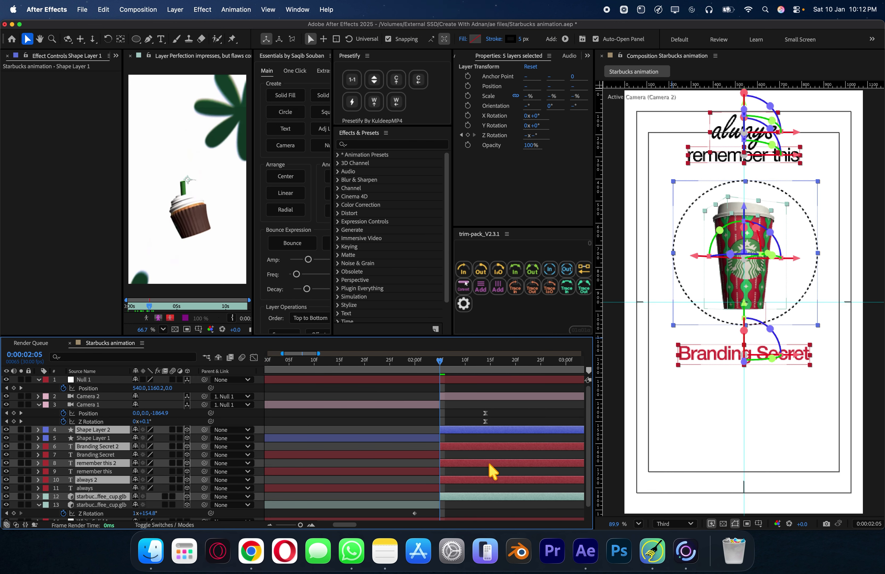
key(Delete)
key(u)
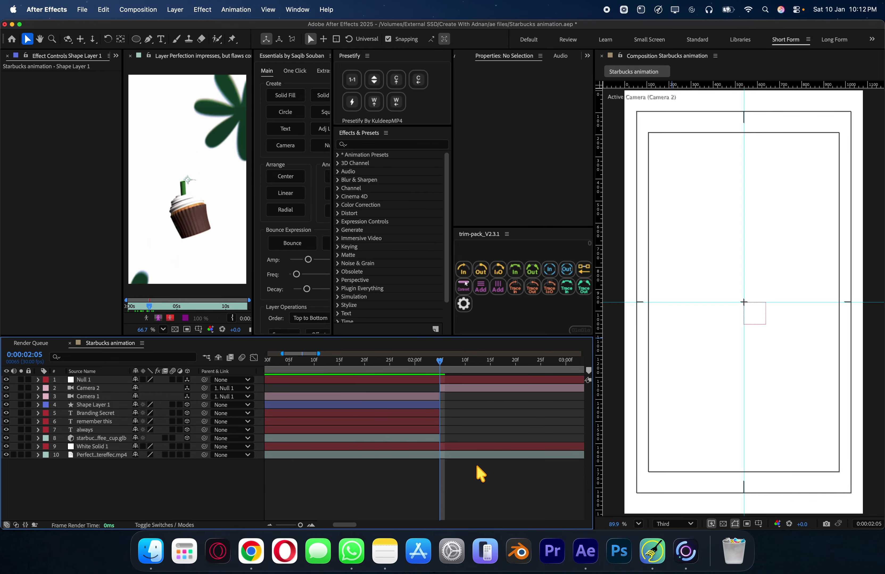
key(super+s)
Set the label colour of the circle, three text layers and cup to Fuchsia.
click(434, 405)
shift+click(372, 439)
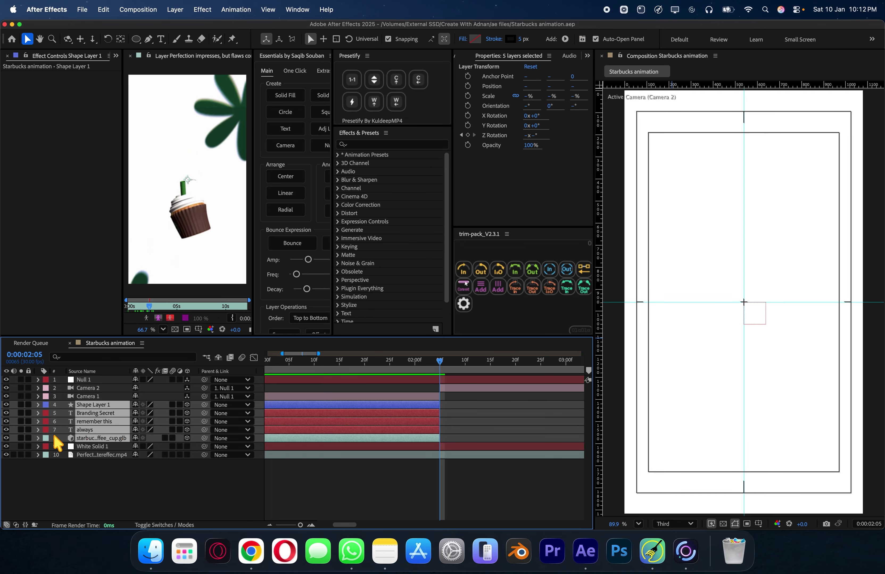
click(46, 439)
click(74, 467)
click(305, 501)
Duplicate Shape Layer 1, place the copy below Camera 2 and shift it to start at 2 seconds 5 frames.
key(minus)
drag(371, 370, 437, 374)
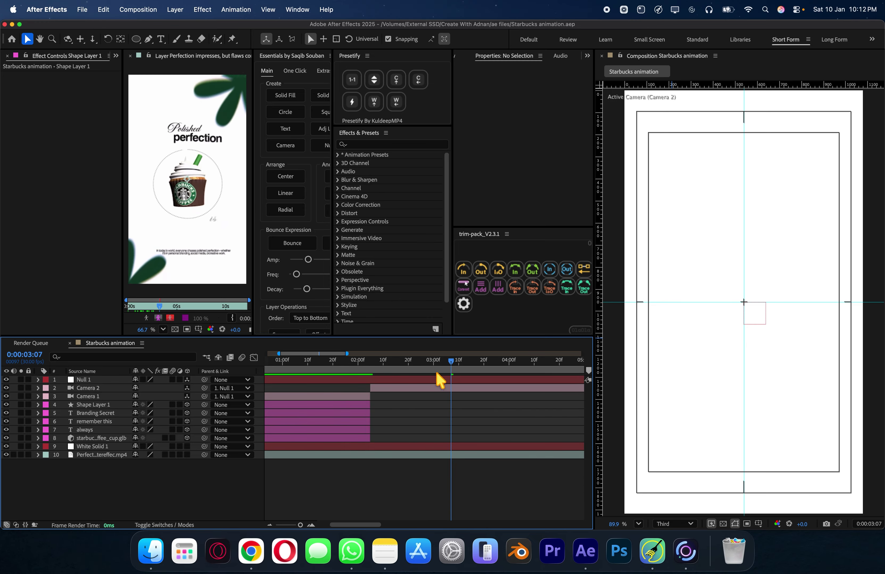
click(105, 422)
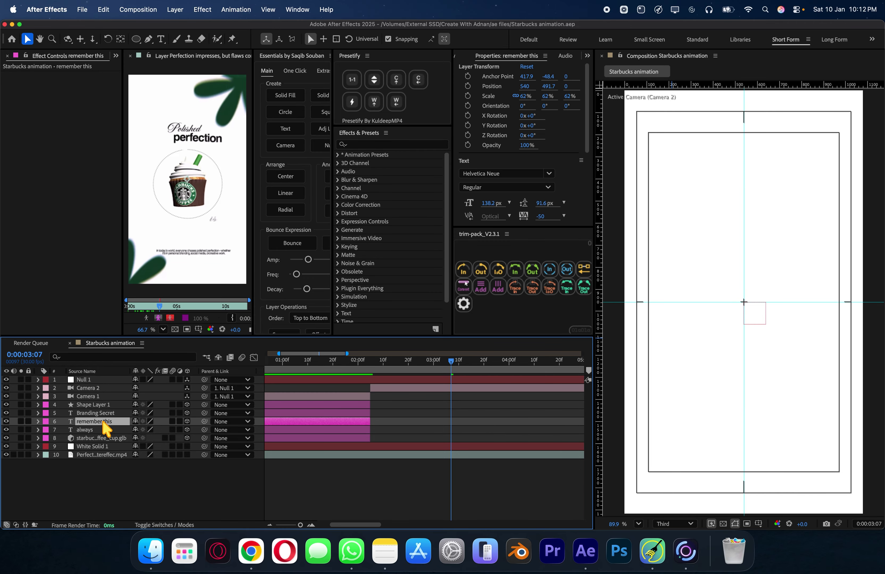
click(101, 436)
click(107, 407)
key(super+d)
drag(110, 406, 122, 398)
drag(286, 398, 445, 399)
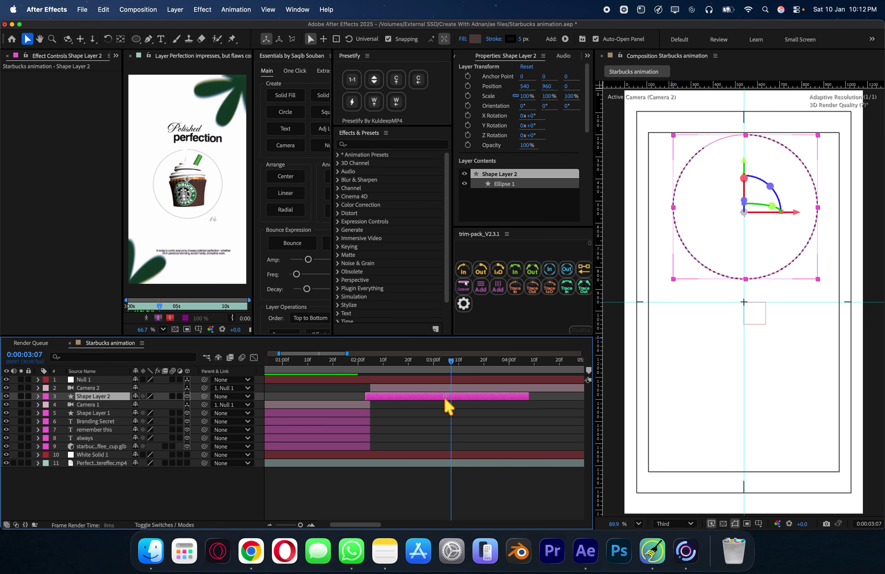
Move the duplicated circle down to about 567, 1369 and set its label colour to Green.
click(497, 363)
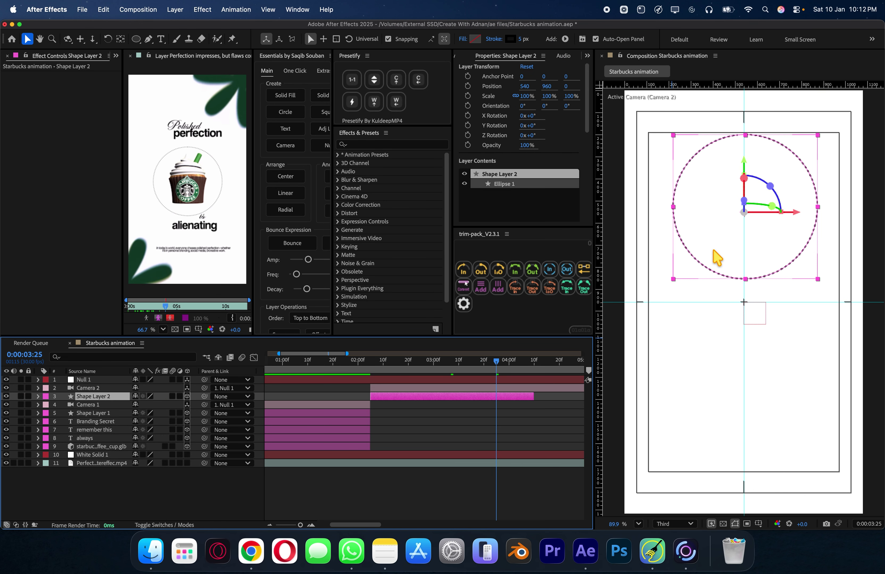
drag(716, 257, 725, 342)
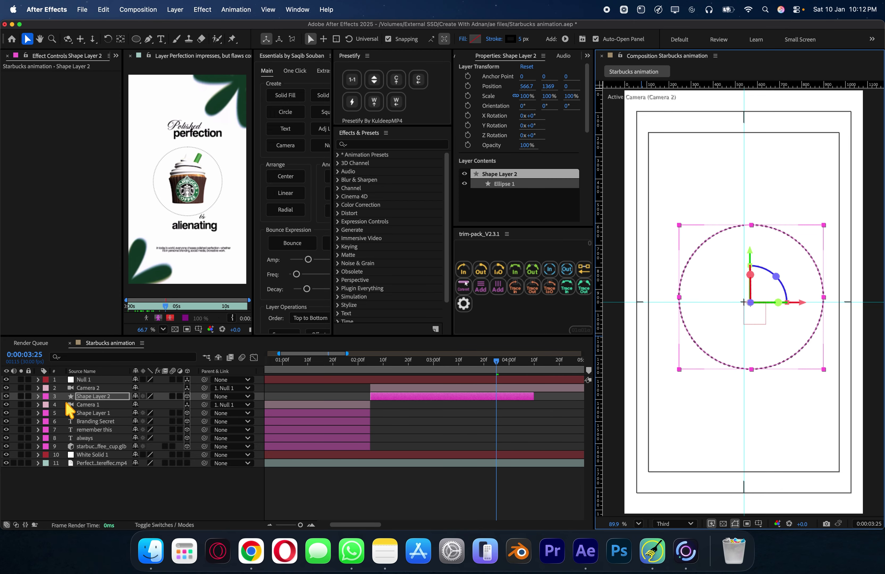
click(53, 398)
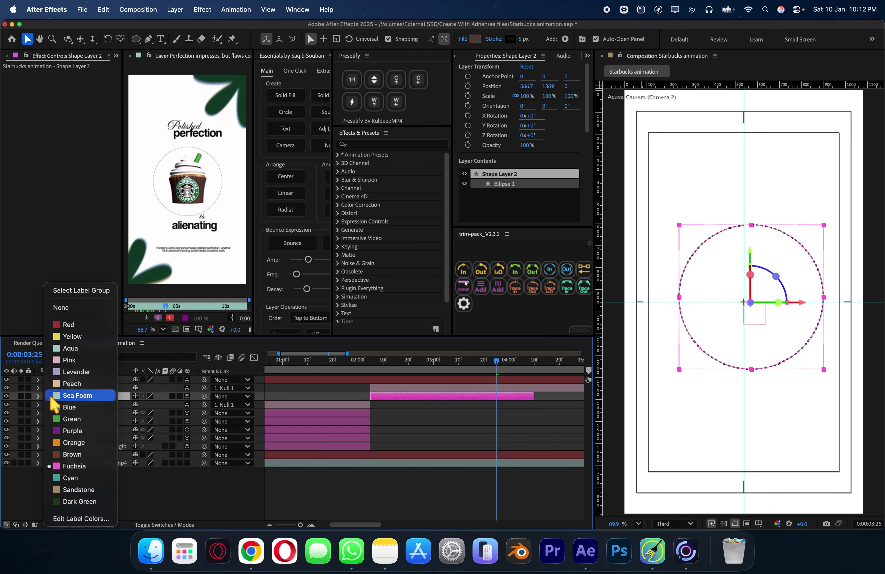
click(97, 419)
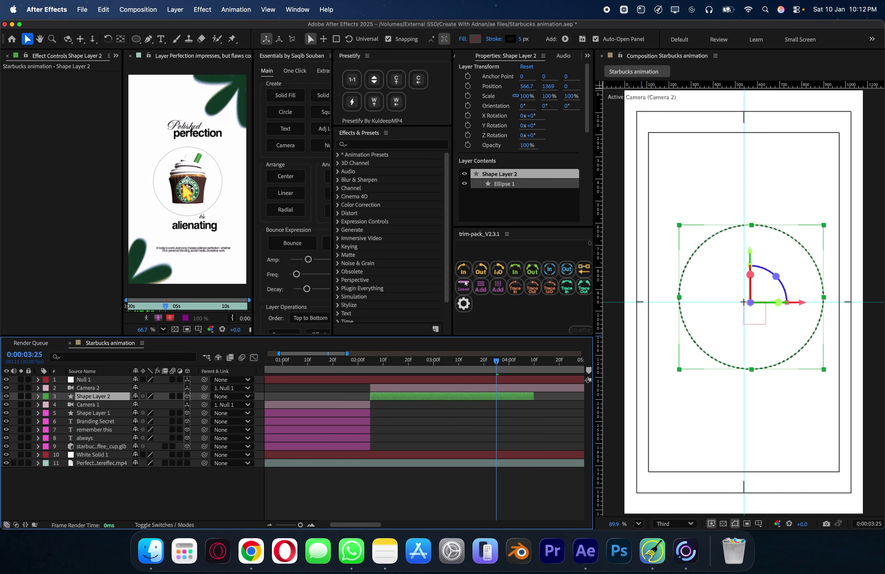
Duplicate the remember this and always layers above Shape Layer 2, start them from 2 seconds 5 frames and position them above the circle.
click(116, 424)
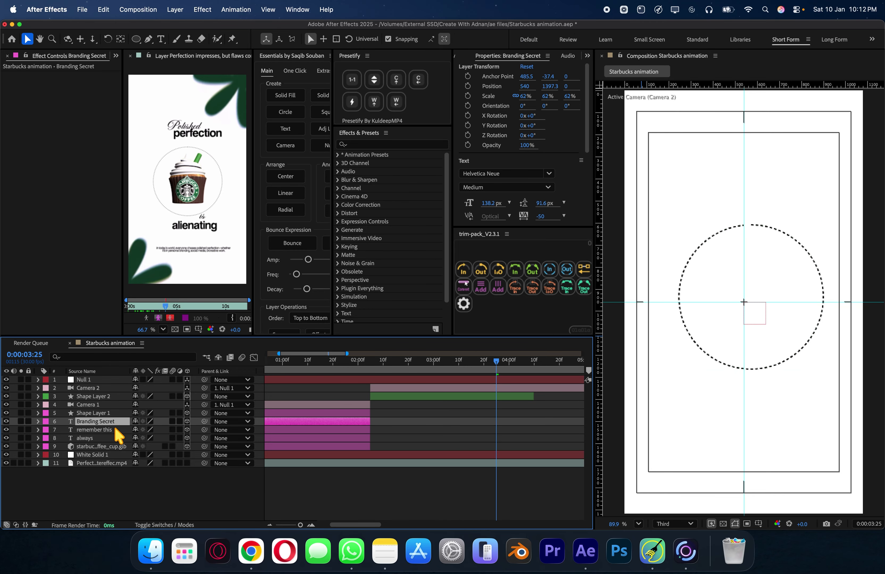
click(114, 430)
shift+click(111, 439)
key(super+d)
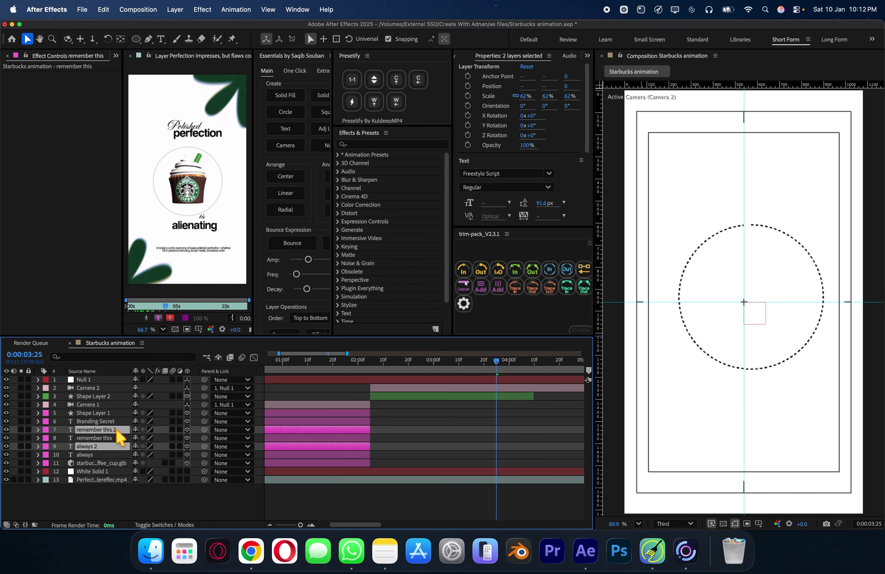
drag(118, 442, 142, 396)
drag(289, 409, 450, 413)
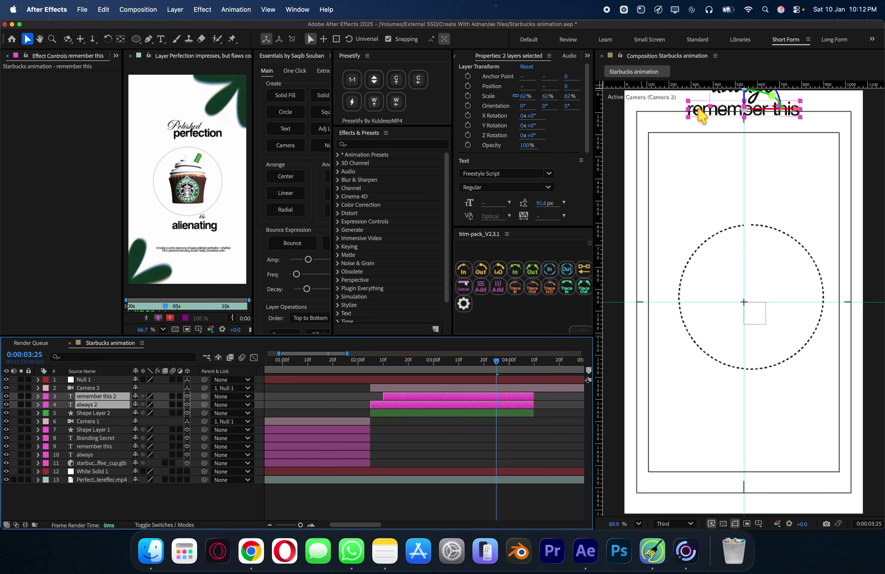
drag(698, 108, 699, 190)
Move the Shape Layer 2 circle to the middle of the composition, at about 533, 1393.
click(524, 368)
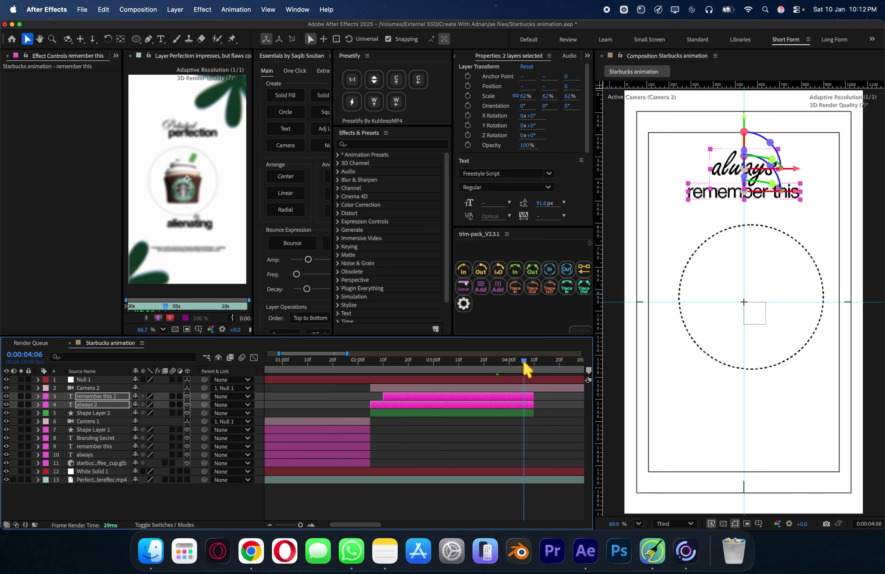
click(555, 444)
click(526, 413)
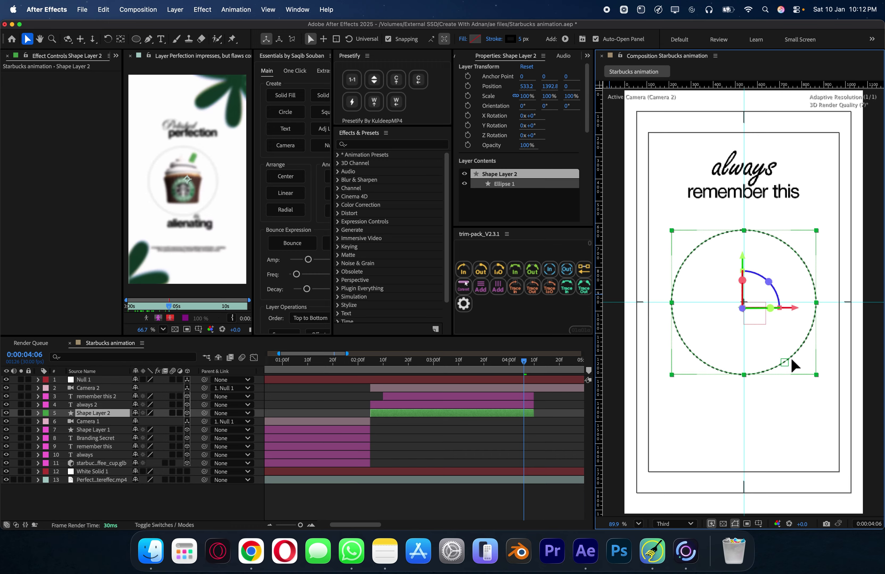
click(529, 430)
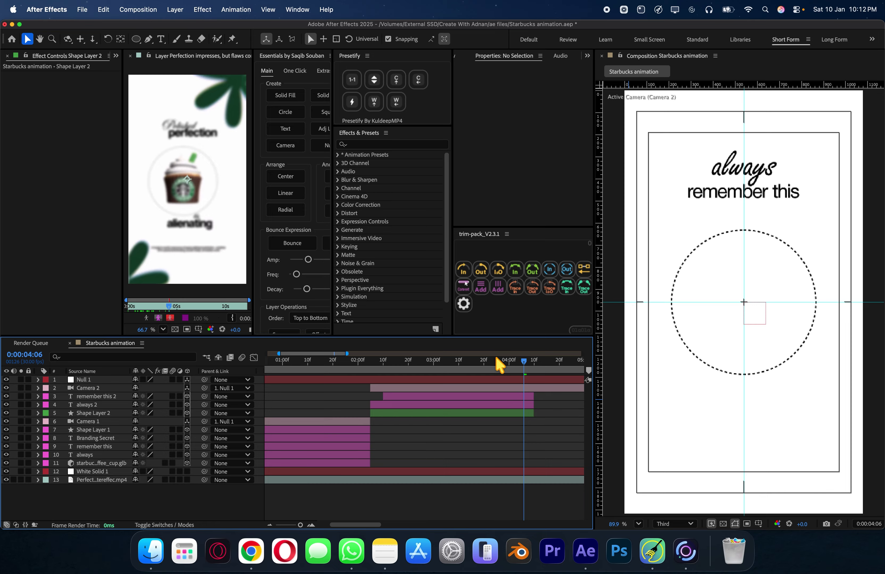
Replace the text of the always 2 layer with polished and of the remember this 2 layer with perfection.
click(494, 360)
double_click(476, 405)
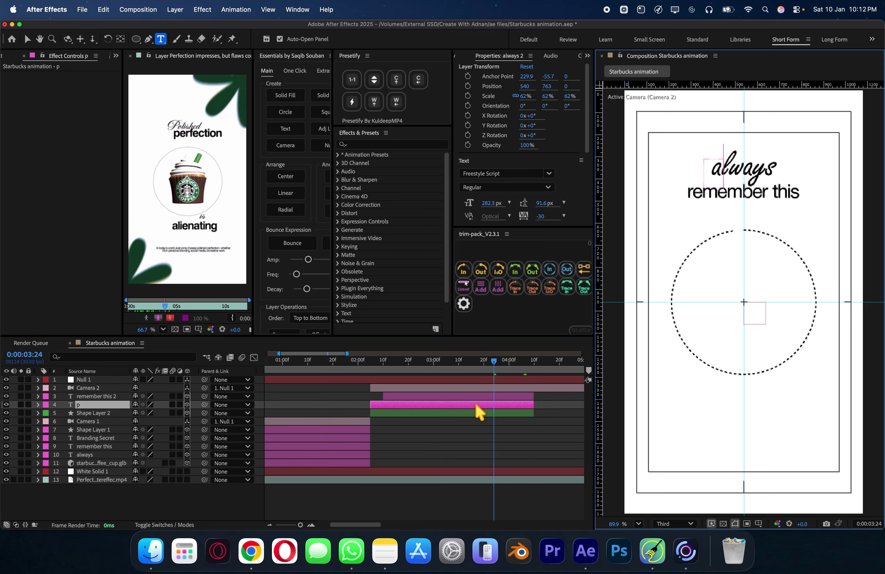
text(polished)
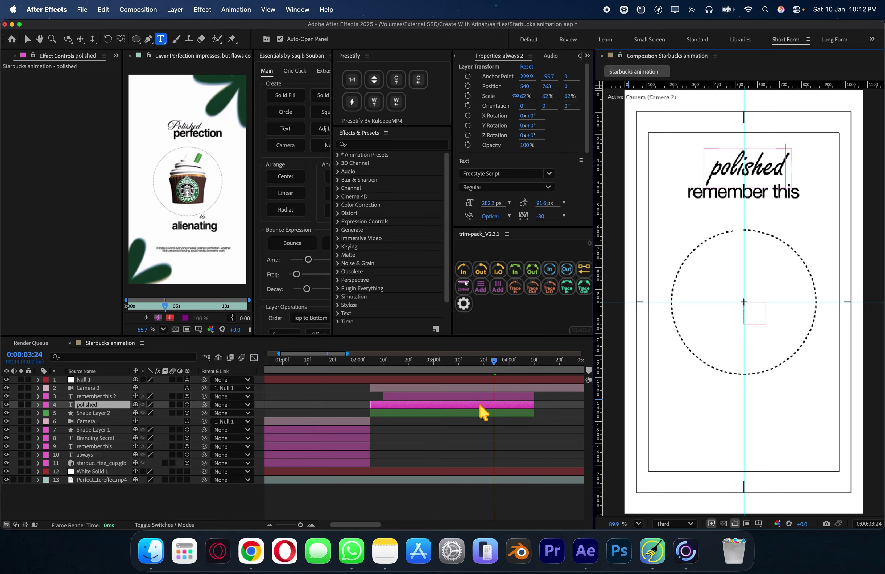
double_click(487, 397)
text(perfection)
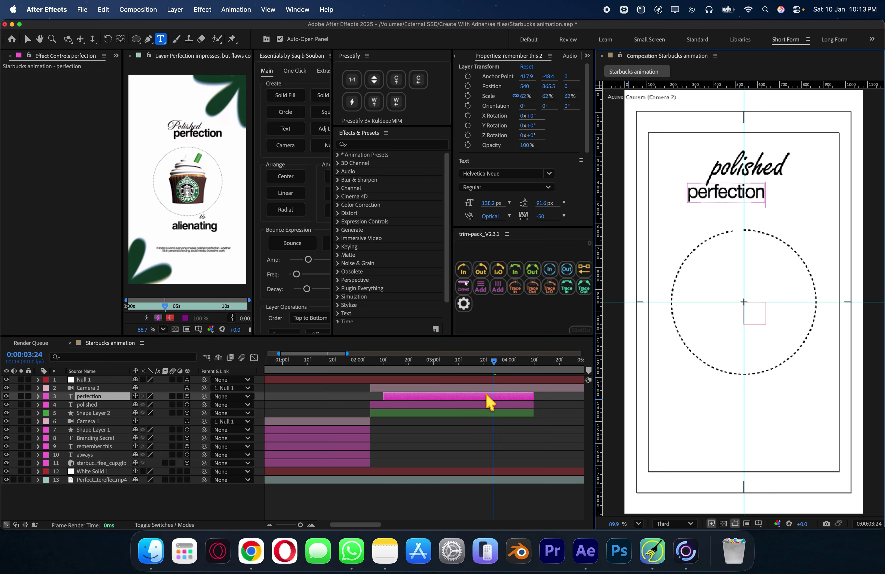
Set the perfection text to Helvetica Neue Medium with a font size of 181.8 px.
double_click(486, 397)
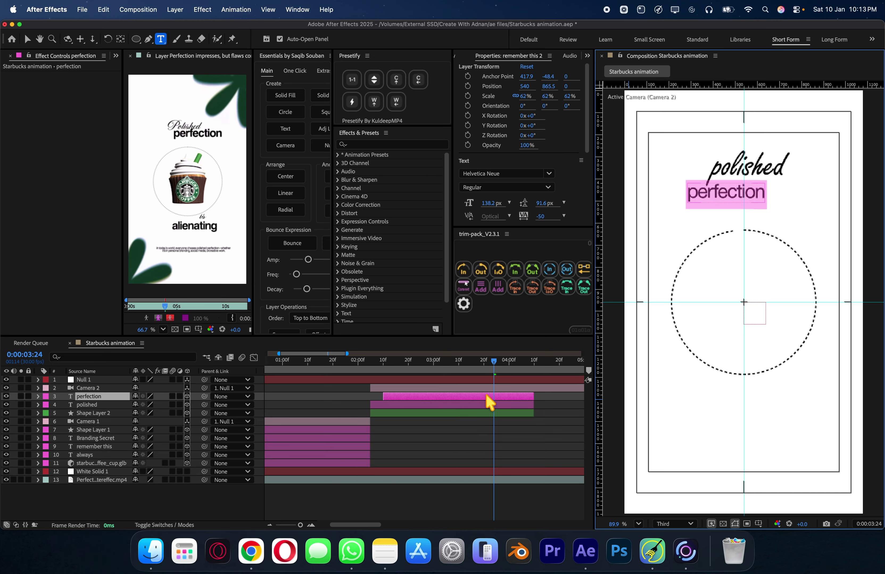
click(504, 188)
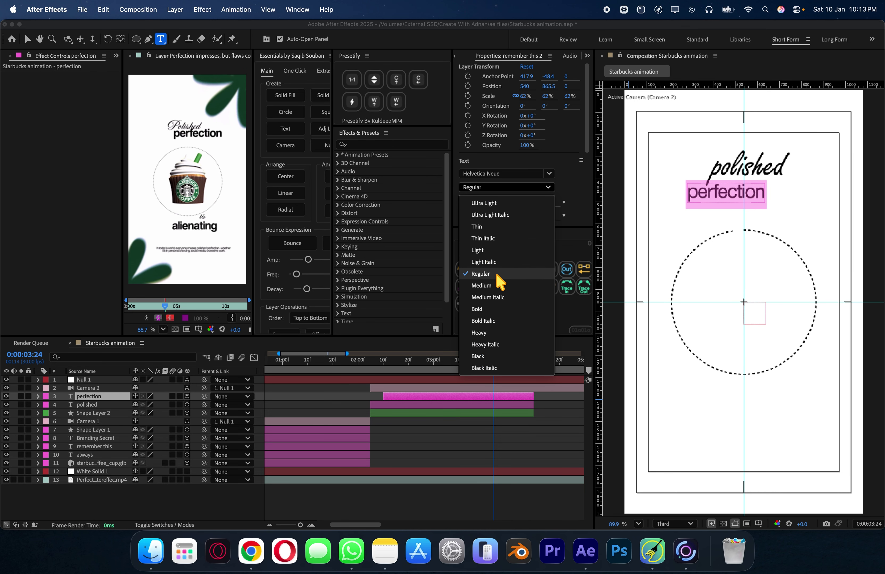
click(499, 290)
drag(489, 211, 727, 209)
Shift perfection right and slightly up under the script word, to position 668.8, 847.6.
click(494, 398)
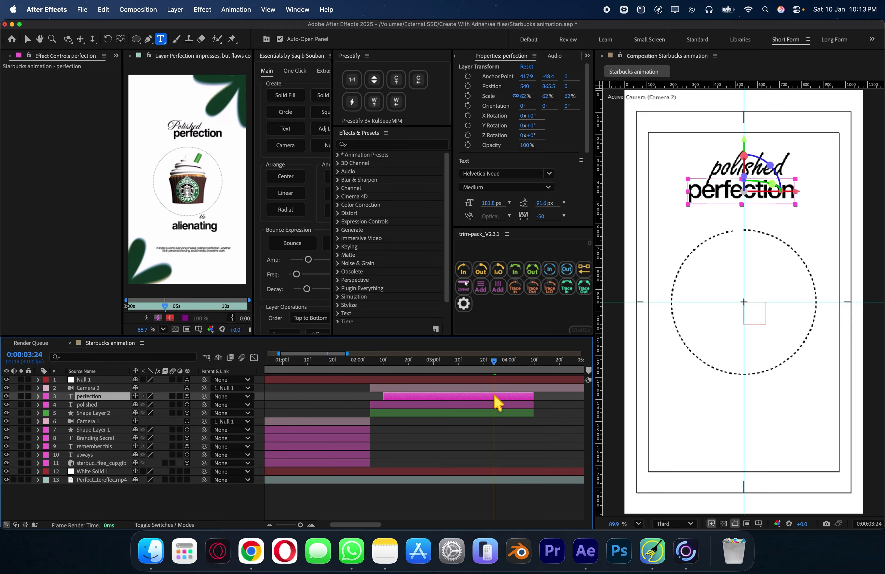
key(p)
drag(139, 405, 755, 393)
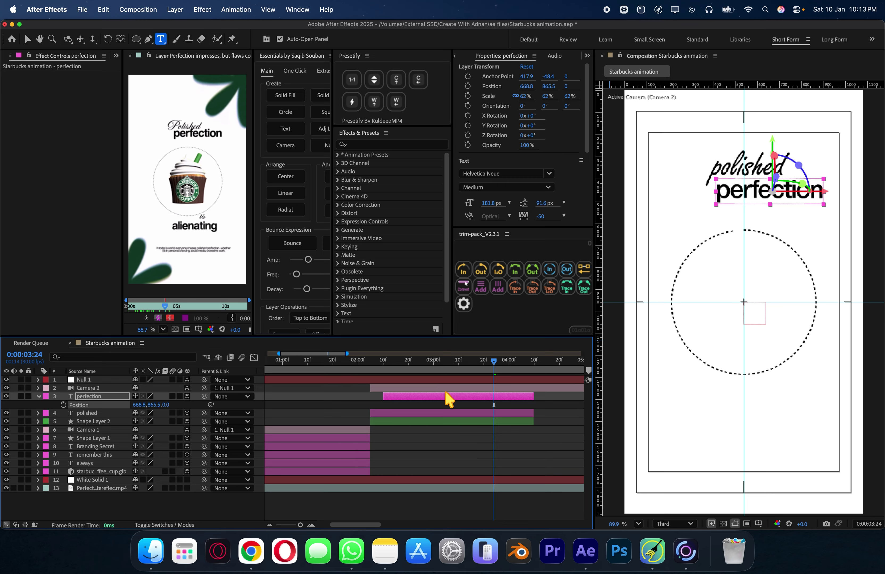
drag(149, 405, 68, 405)
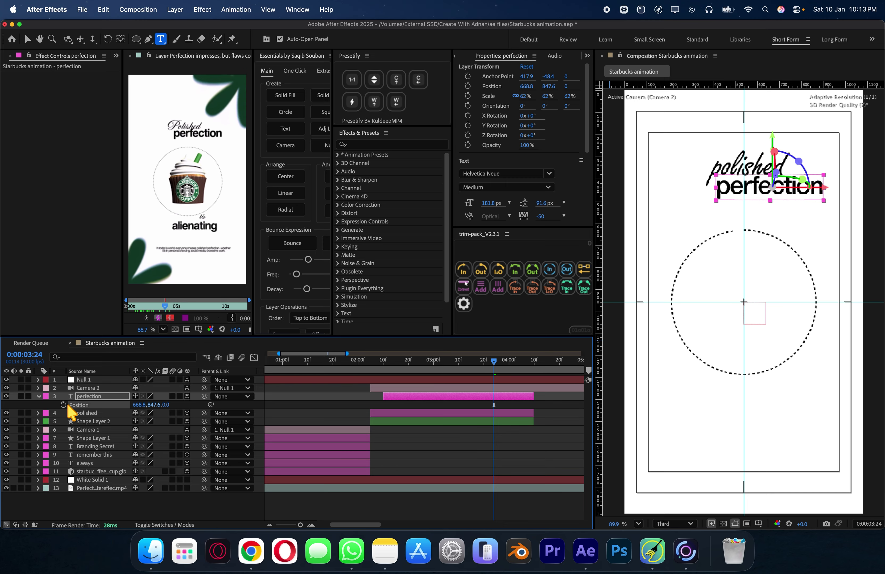
Lower both heading words together, perfection to Y 948 and polished to Y 863.4, and save the project.
shift+click(265, 413)
key(p)
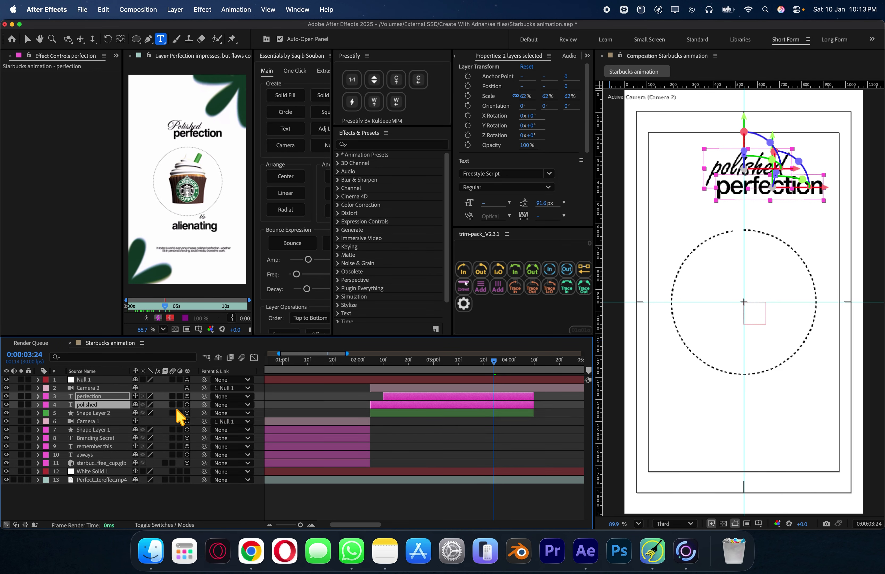
drag(153, 421, 656, 413)
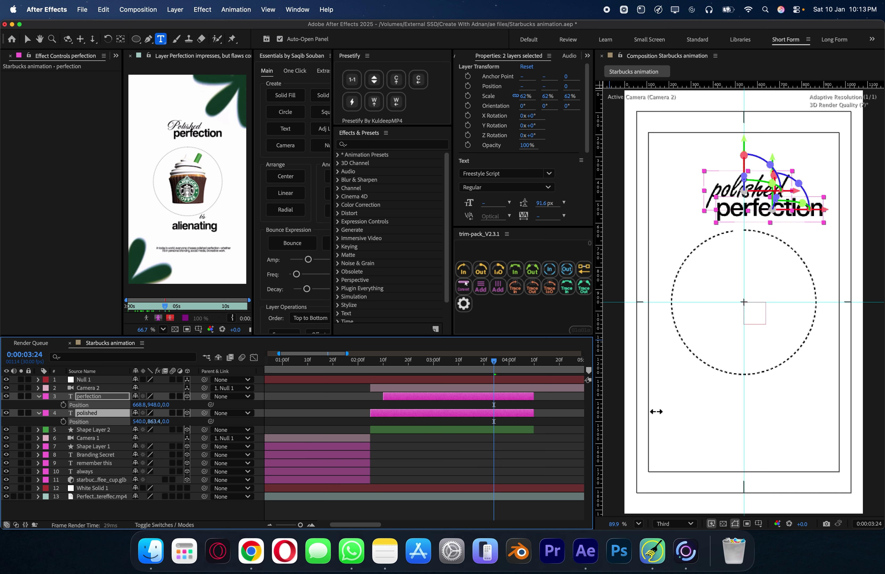
key(p)
click(494, 461)
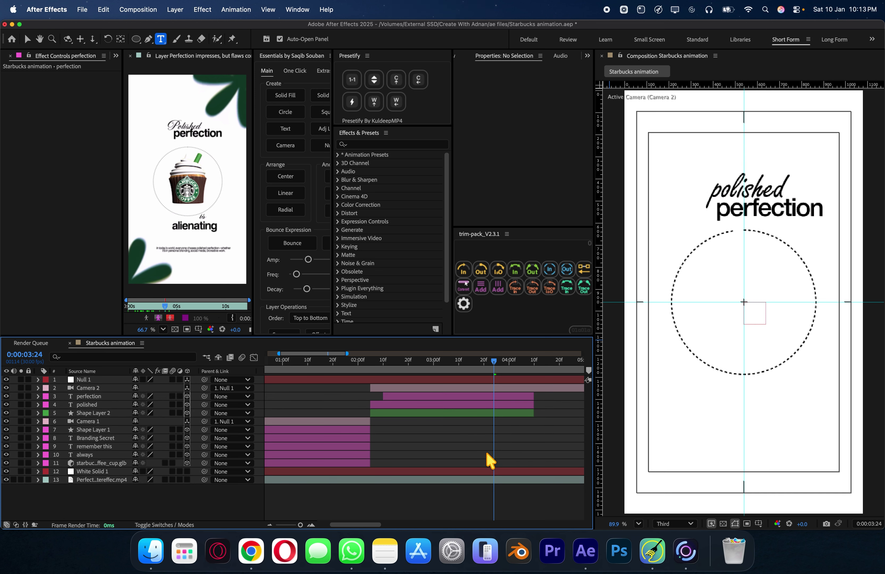
key(super+s)
Duplicate the Branding Secret layer, place the copy below Camera 2 and start it at about 2 seconds 17 frames.
click(112, 439)
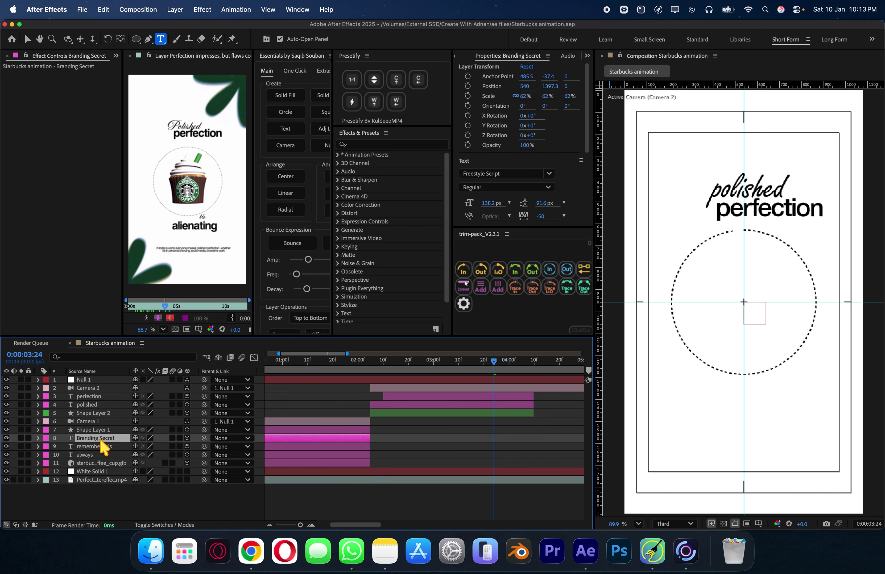
key(super+d)
drag(123, 440, 150, 397)
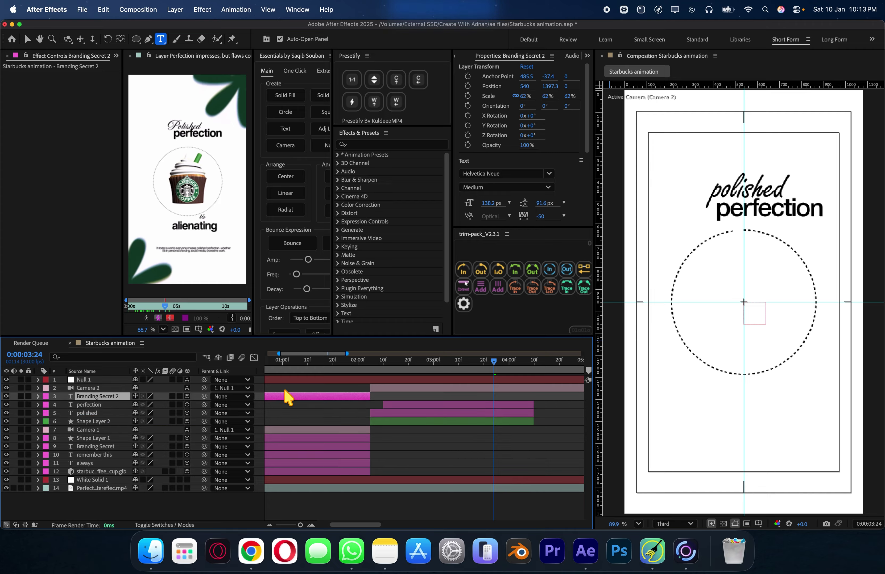
drag(286, 394, 454, 407)
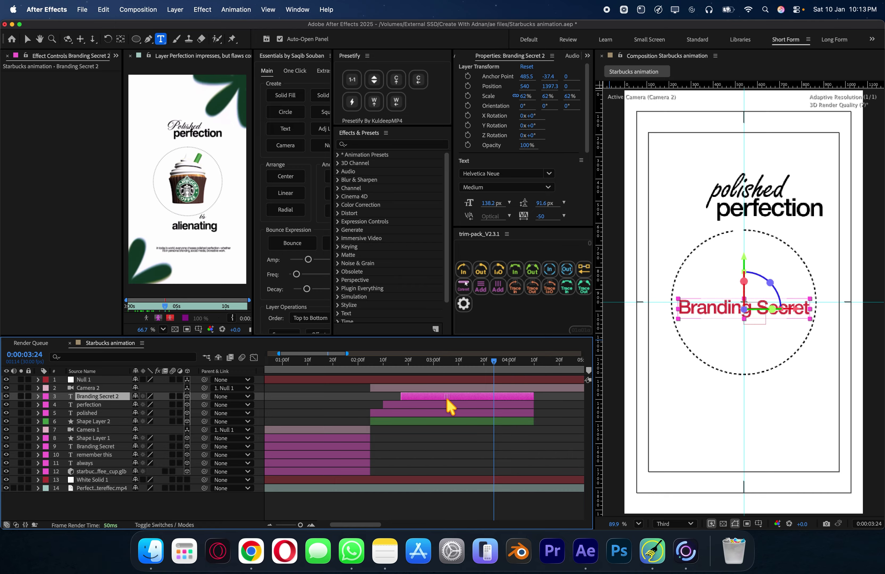
Change the Branding Secret copy's text to alienating and set it to Helvetica Neue Medium.
double_click(451, 398)
text(alienatin)
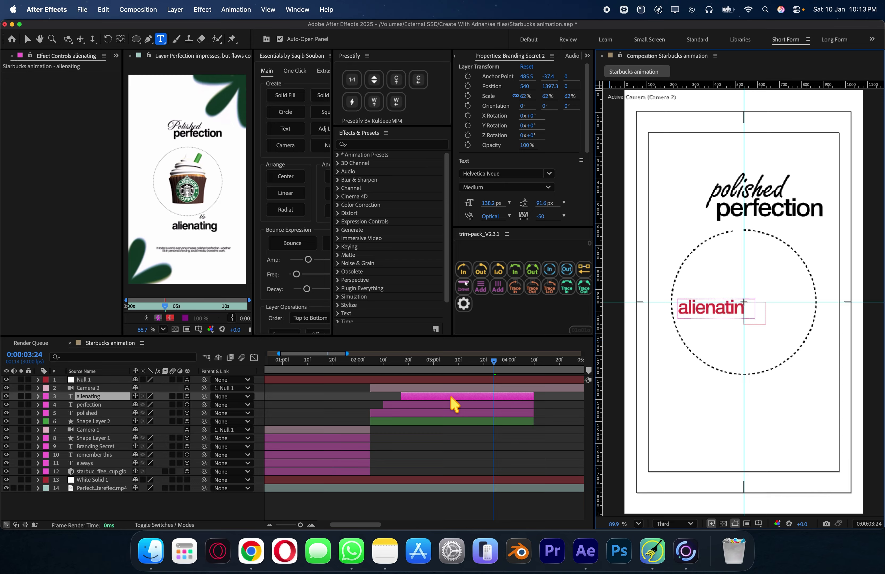
text(g)
key(super+a)
click(489, 188)
click(494, 198)
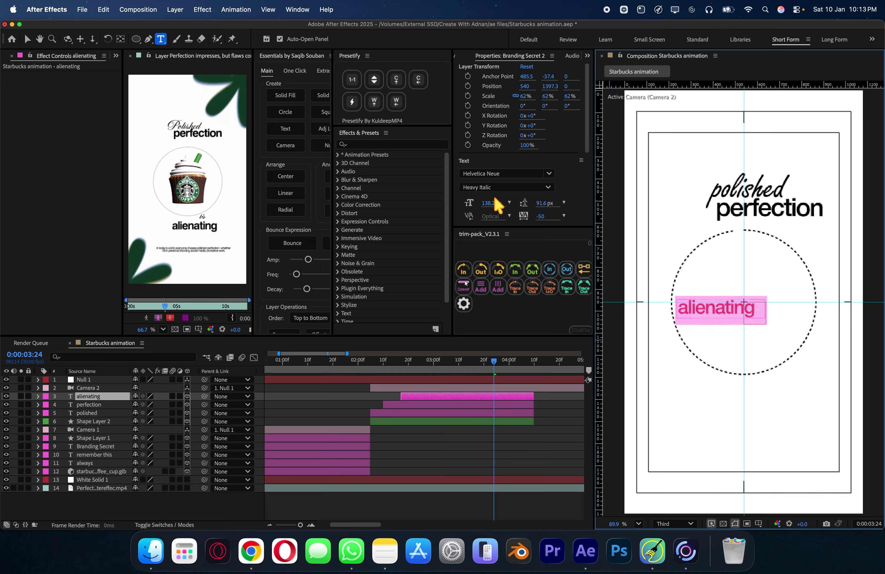
click(543, 190)
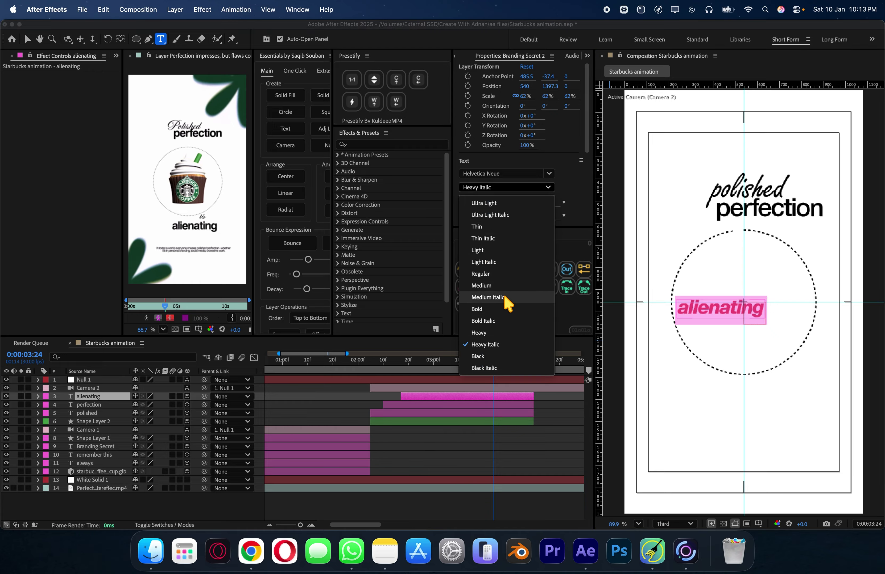
click(507, 301)
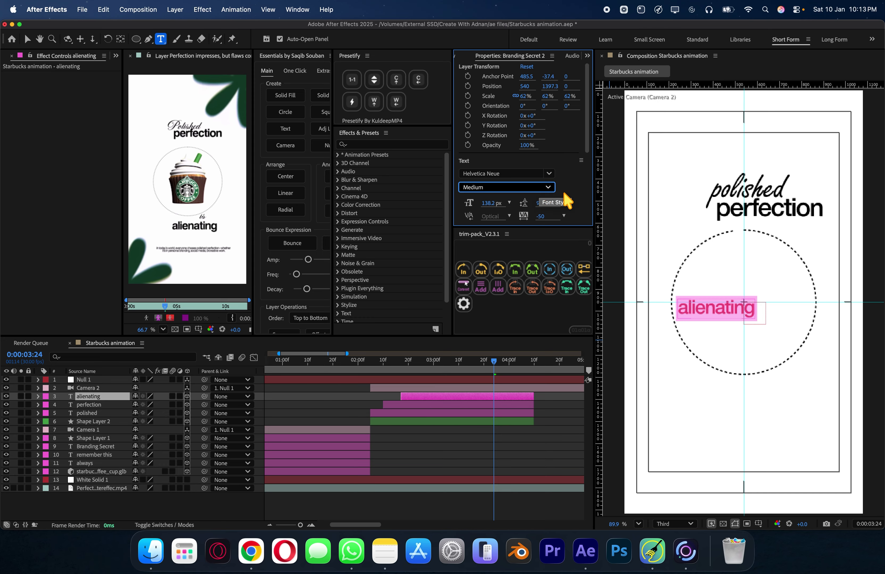
Change the fill colour of the alienating text to black.
scroll(562, 210, down, 2)
click(486, 197)
drag(429, 274, 271, 407)
click(543, 221)
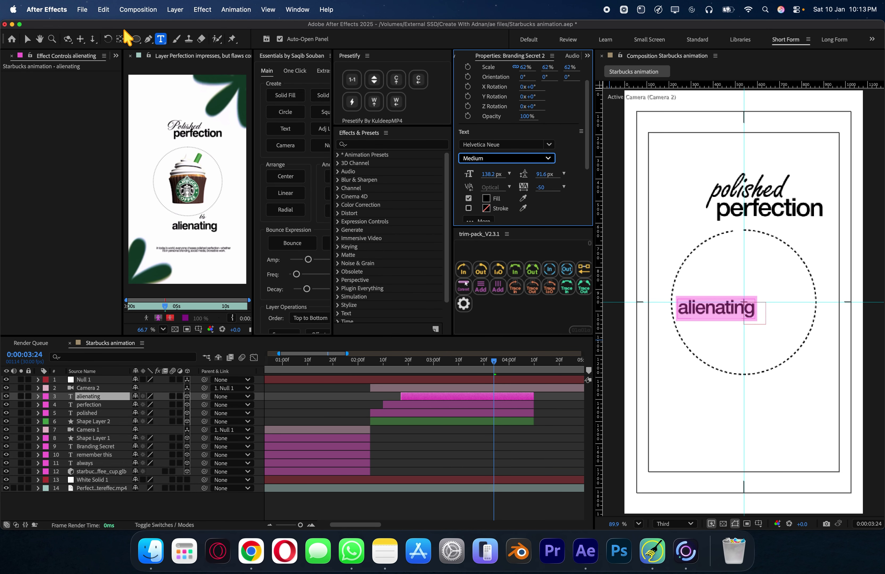
Centre the alienating layer's anchor point horizontally on the word and move the text below the circle on the vertical centre guide.
click(120, 38)
key(v)
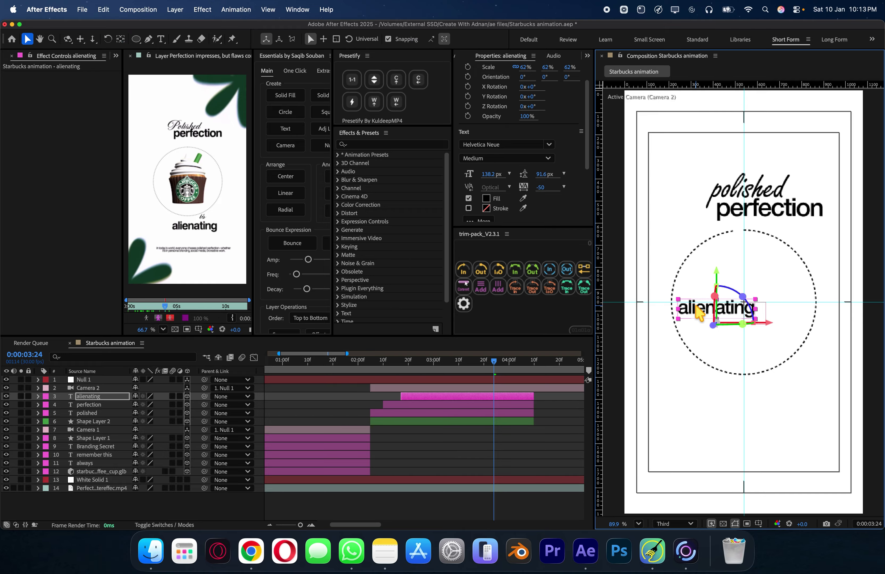
drag(697, 313, 724, 396)
Scale the alienating text to 92% and move it slightly lower to clear the circle.
key(s)
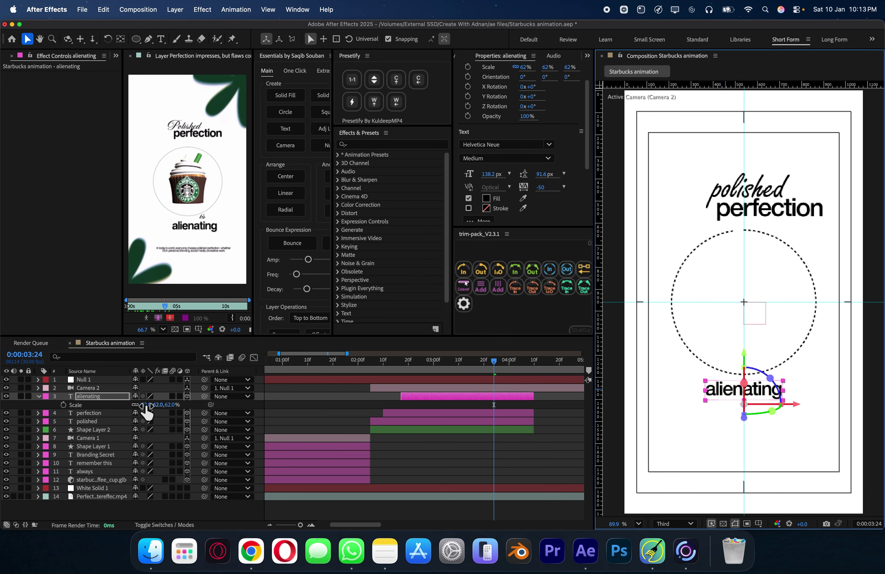
drag(161, 411, 316, 408)
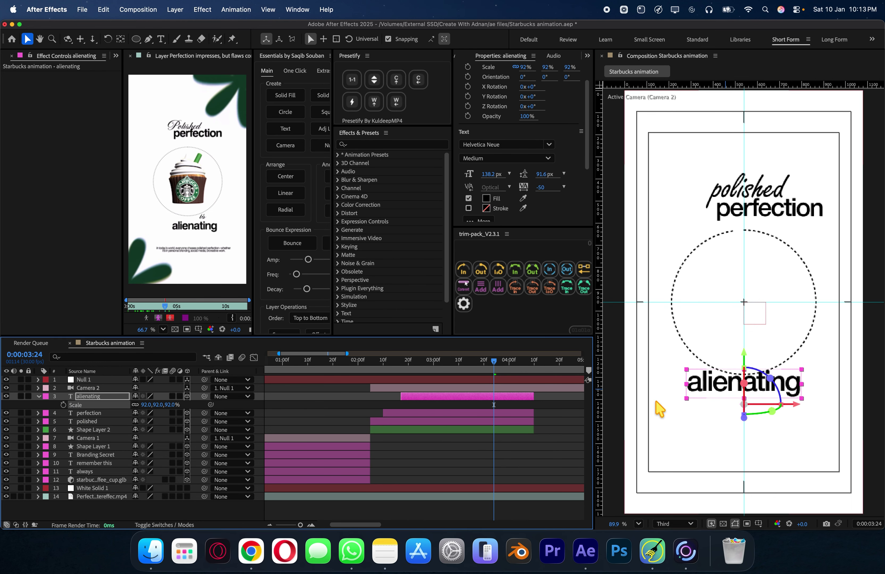
drag(720, 392, 720, 406)
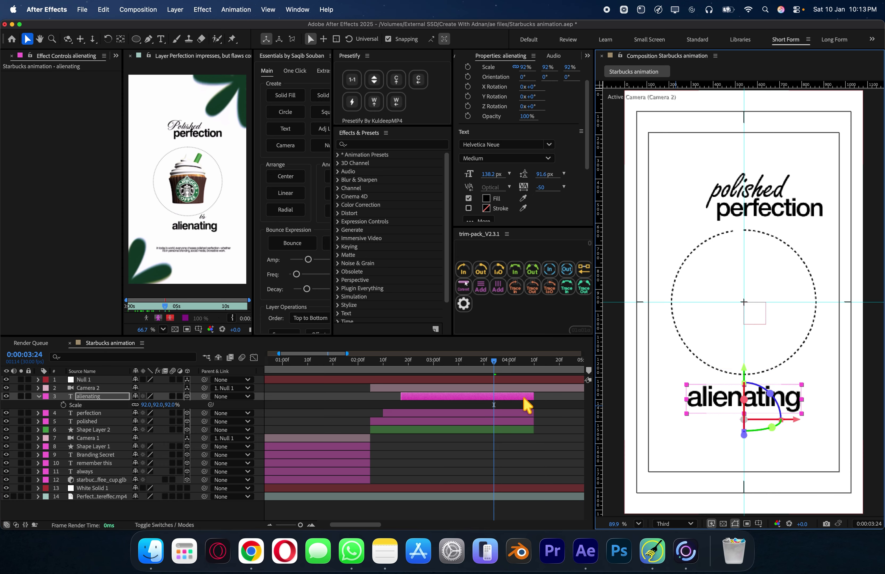
Add a text layer reading is to the lower right of alienating.
scroll(202, 223, up, 1)
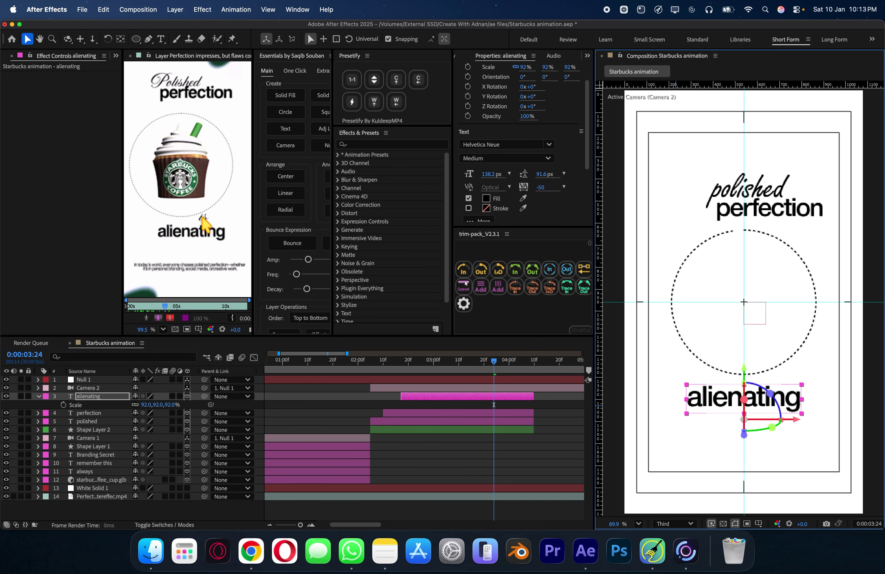
click(555, 458)
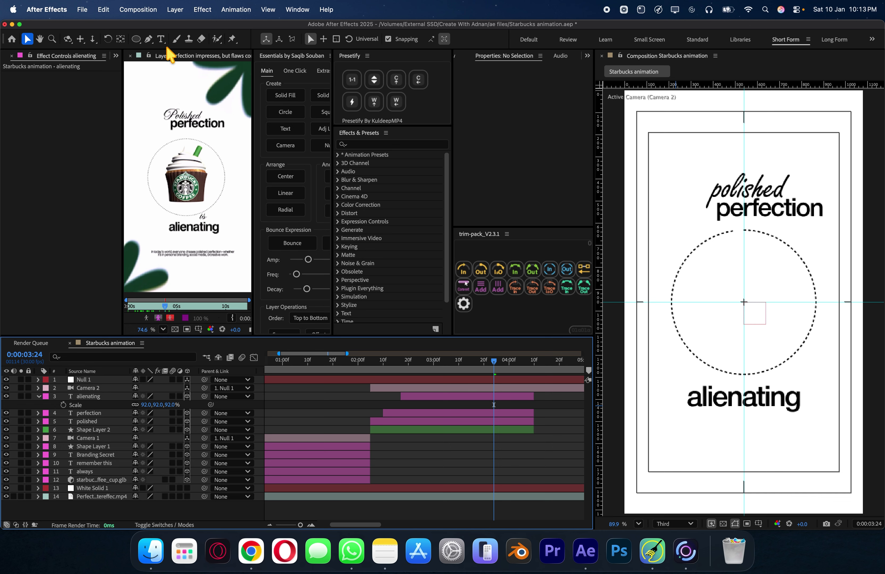
click(160, 39)
click(837, 446)
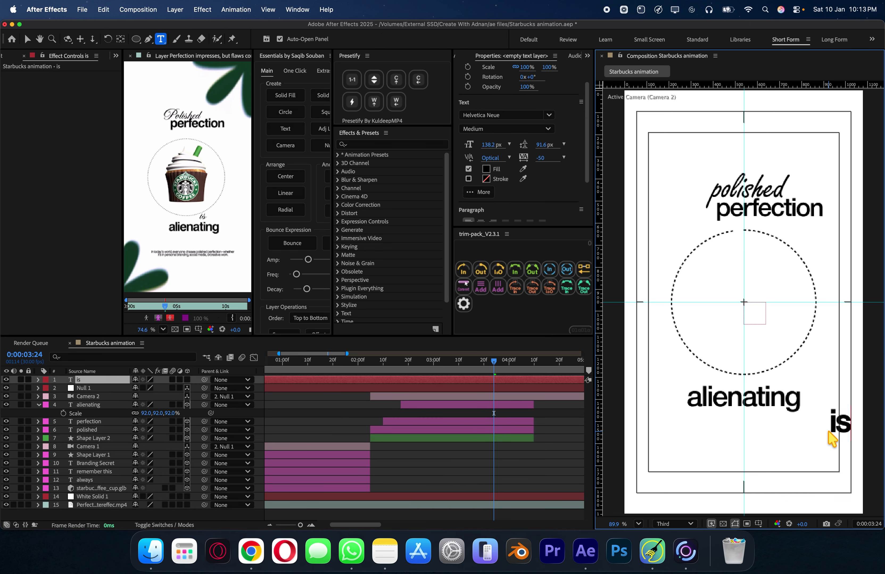
Set the font of the is text to Freestyle Script.
key(super+a)
click(549, 115)
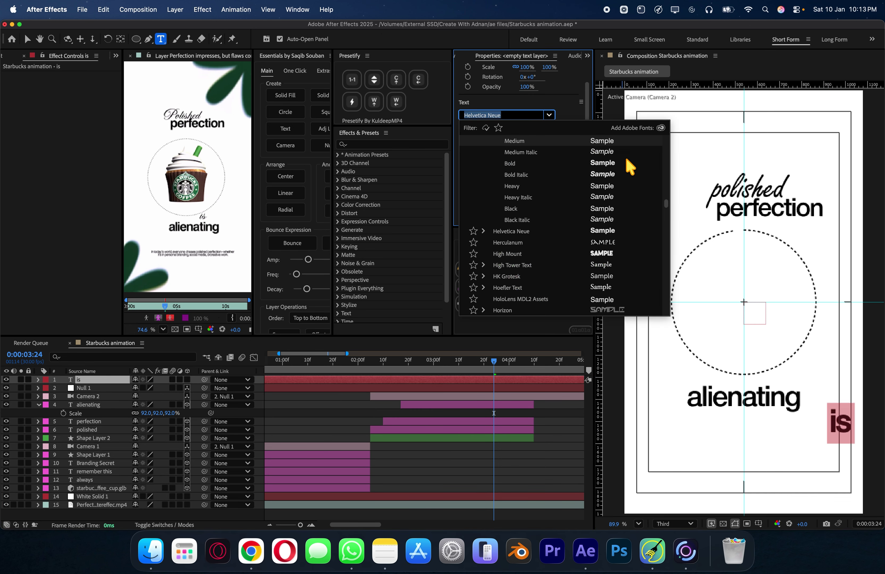
drag(666, 203, 677, 110)
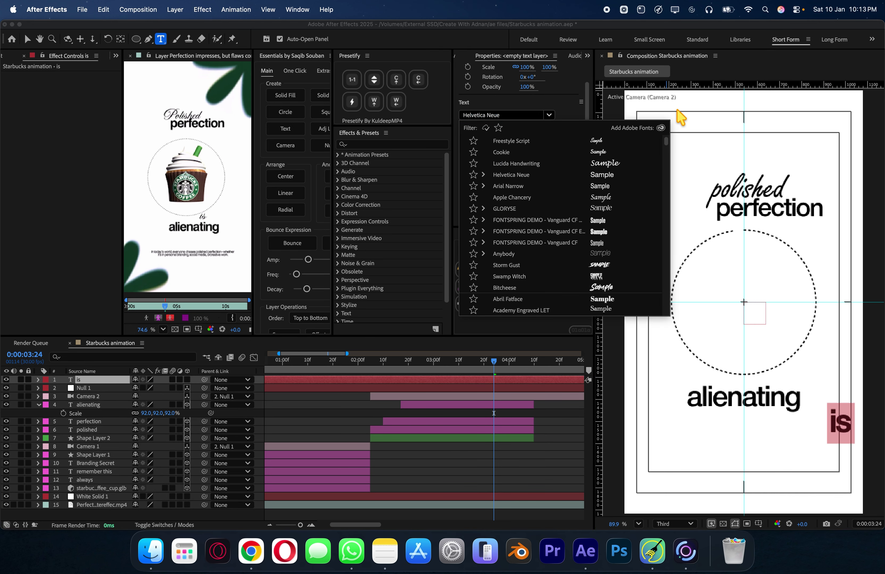
click(615, 141)
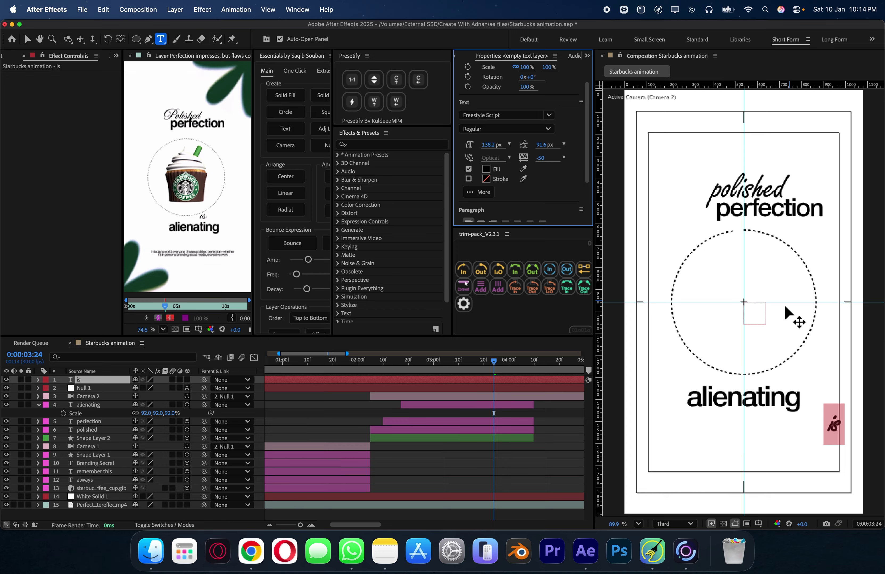
Make the is layer 3D and move it between the circle's lower-right edge and the end of alienating.
click(120, 39)
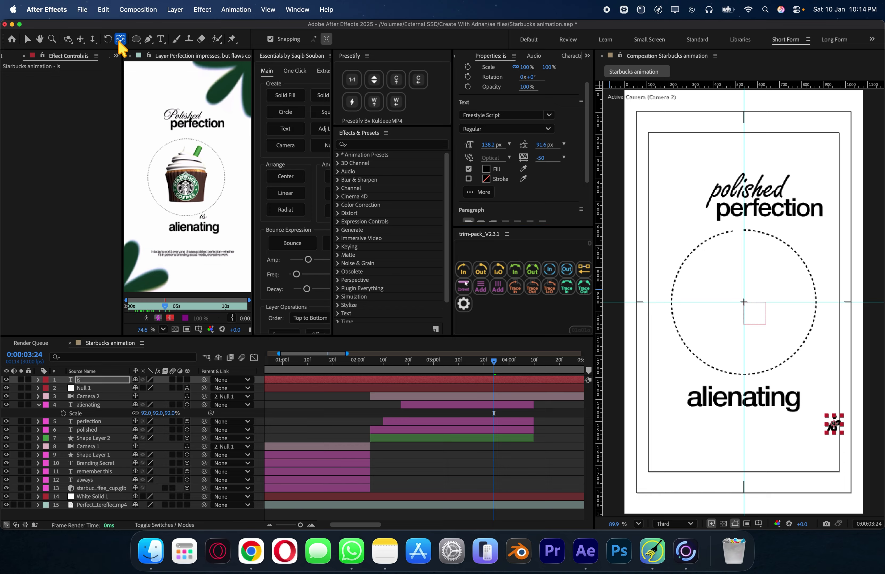
click(186, 380)
key(v)
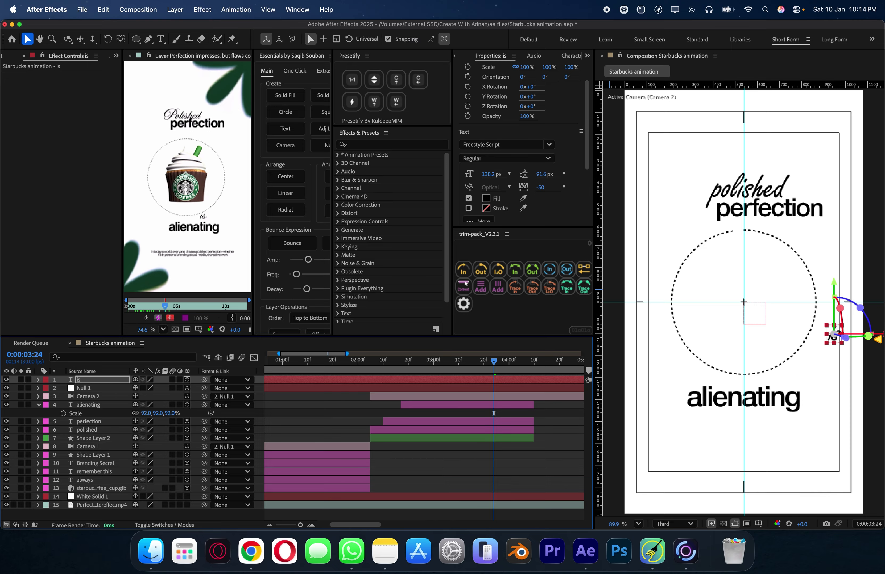
scroll(835, 347, up, 5)
drag(819, 321, 725, 422)
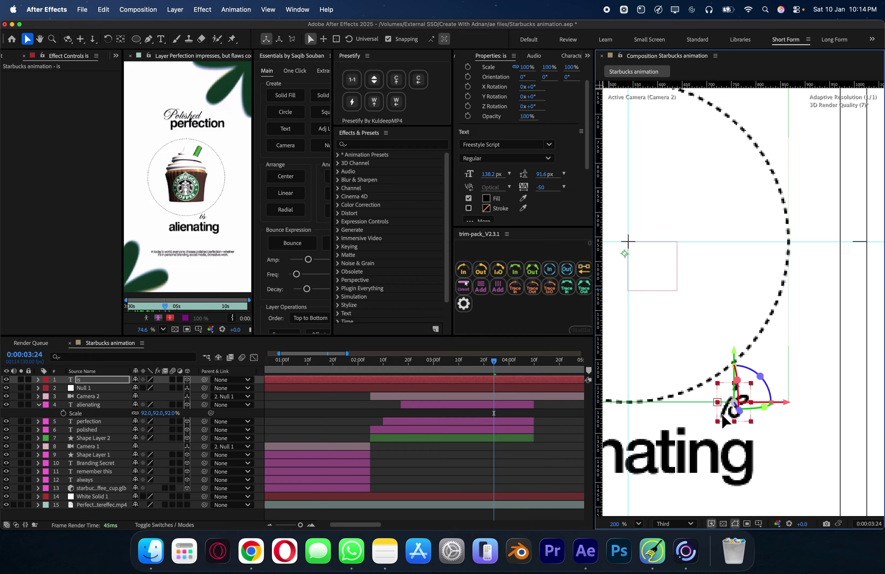
Start the is text layer at 0:00:02:17, order it below alienating, and shift alienating to start at about 0:00:02:24.
click(638, 524)
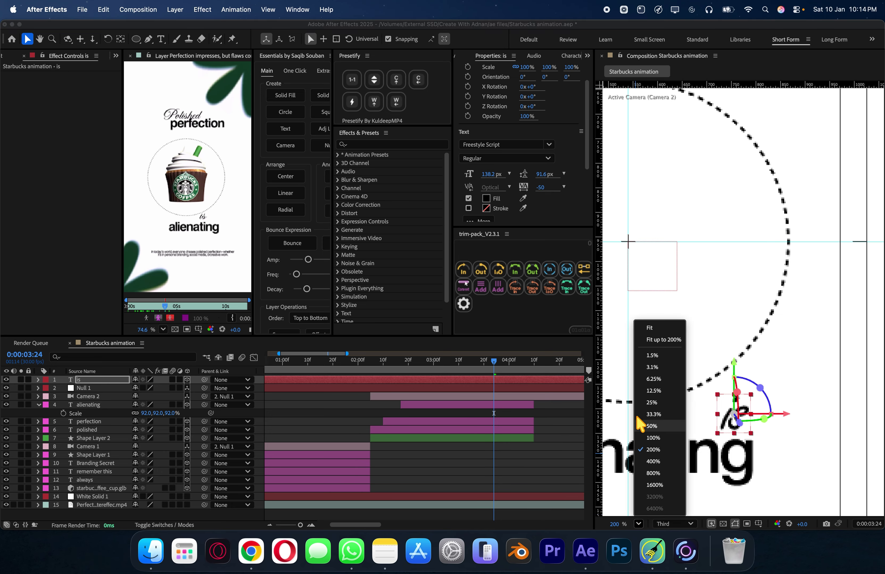
click(664, 337)
drag(111, 397, 114, 403)
scroll(407, 380, up, 1)
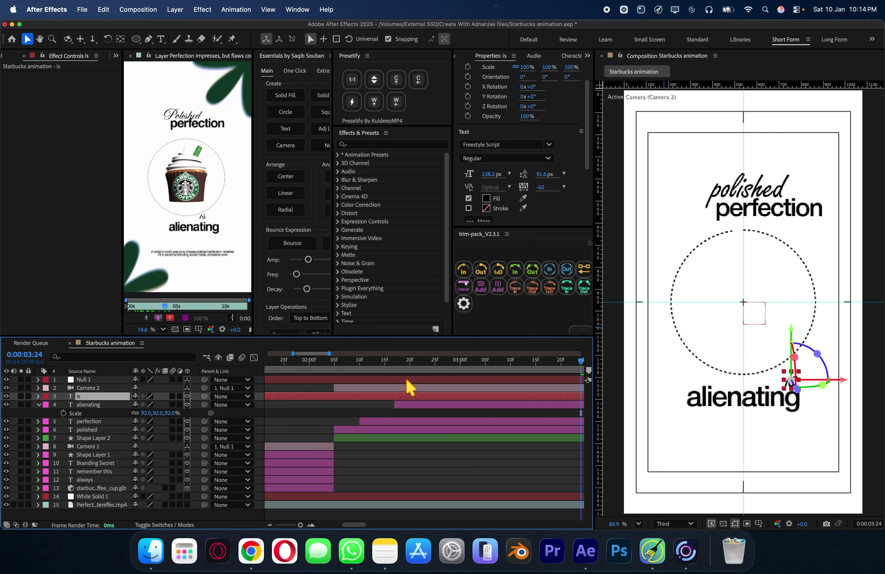
click(397, 372)
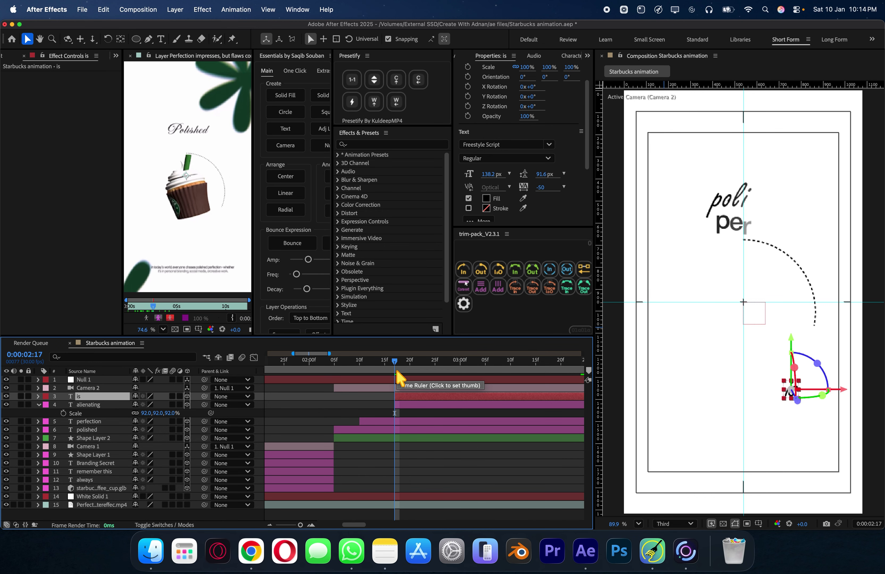
drag(117, 397, 127, 421)
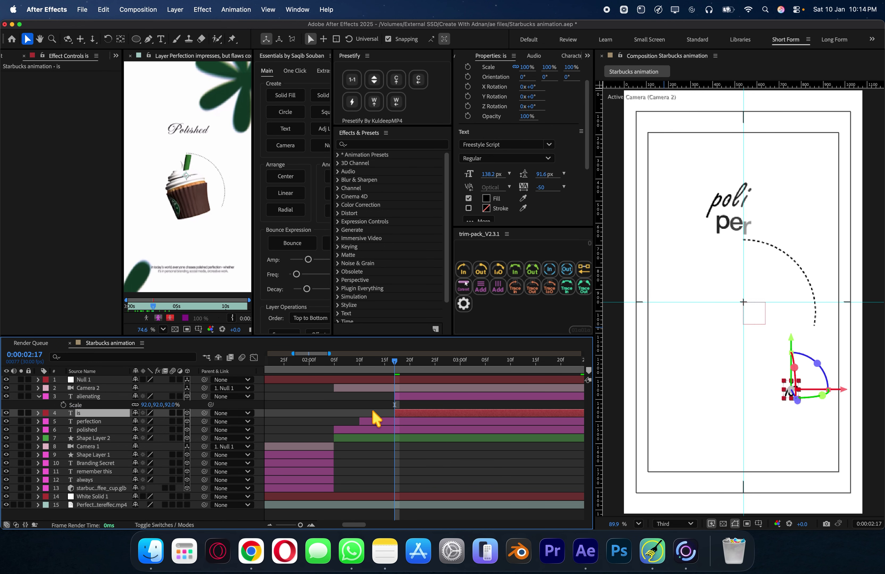
drag(404, 399, 506, 400)
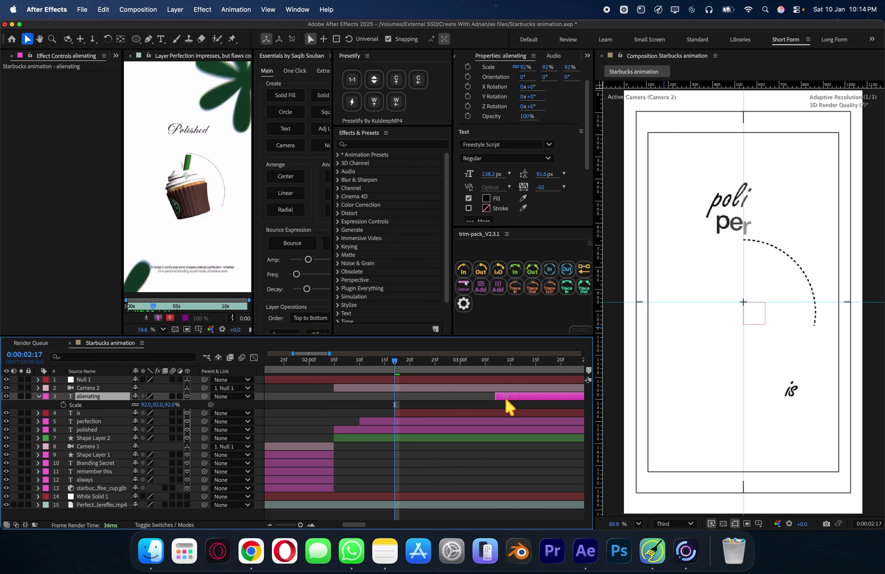
Apply the Presetify upward character reveal to the is layer and set its final Offset keyframe at about 0:00:03:11.
click(433, 414)
click(396, 86)
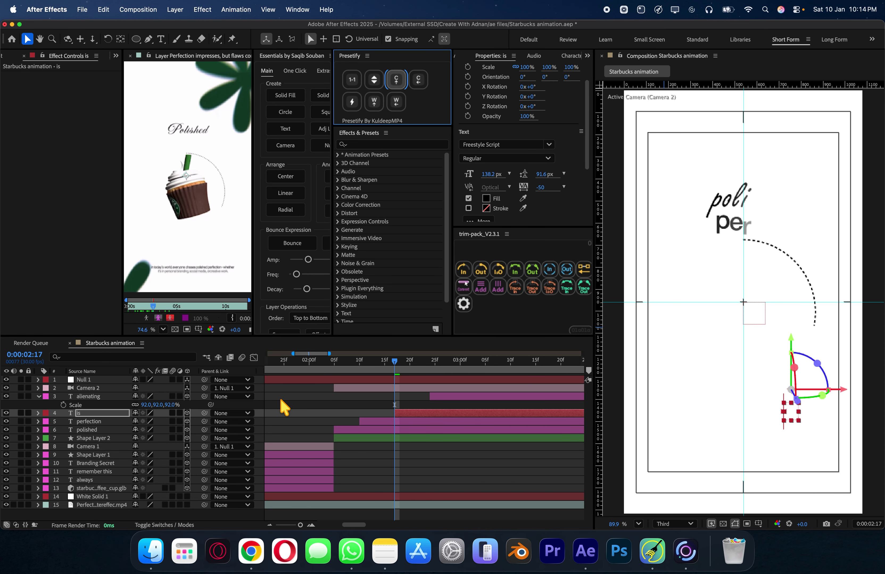
scroll(280, 400, down, 1)
key(u)
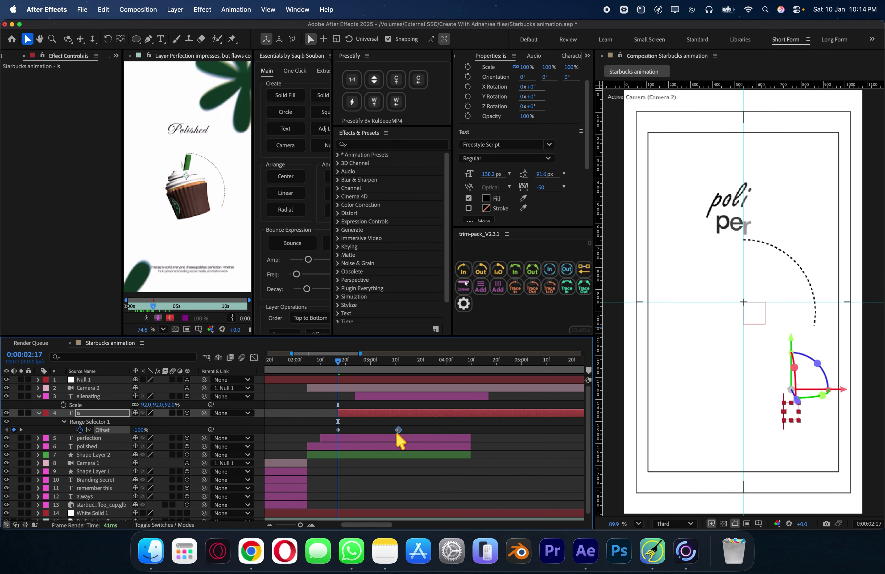
key(u)
Trim the is and alienating layers to end at 0:00:04:10, in line with the other second-scene layers.
scroll(472, 405, up, 1)
click(471, 369)
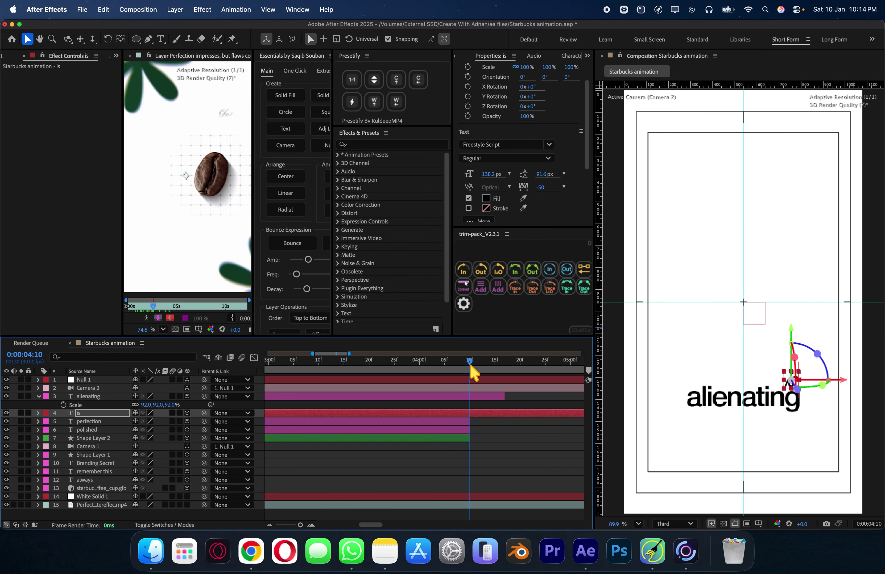
shift+click(479, 399)
key(super+shift+d)
key(Delete)
click(429, 362)
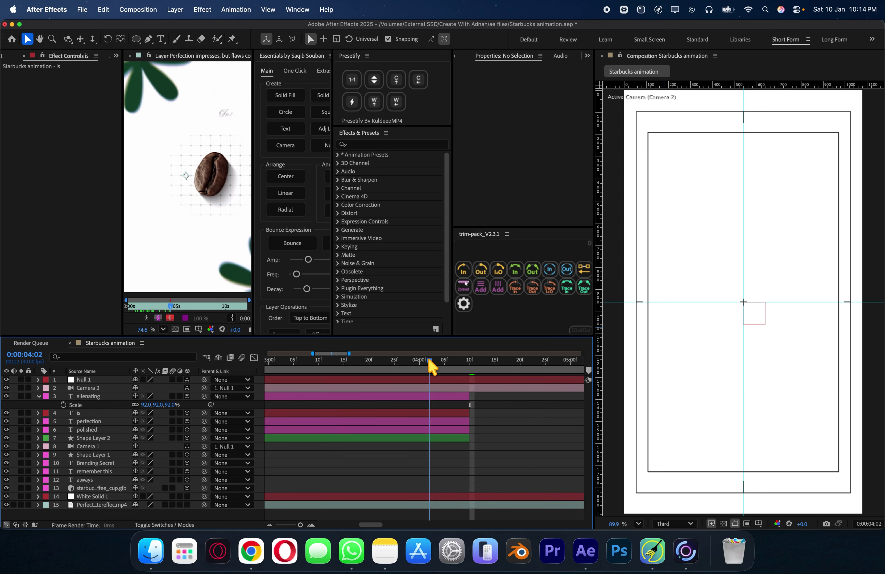
scroll(449, 389, down, 2)
key(u)
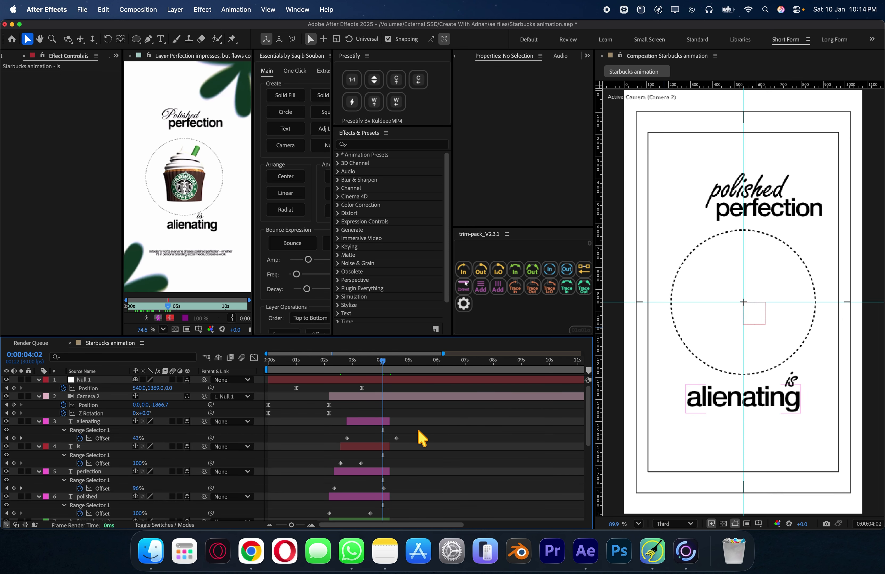
key(u)
At 0:00:03:22, duplicate the alienating text and place the copy directly below the original.
drag(381, 374, 373, 370)
scroll(223, 274, up, 3)
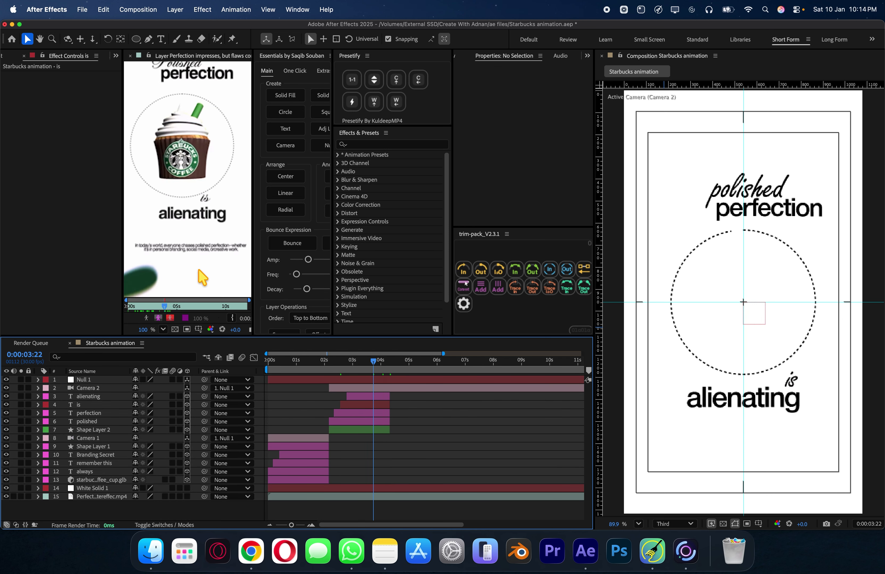
scroll(200, 269, down, 2)
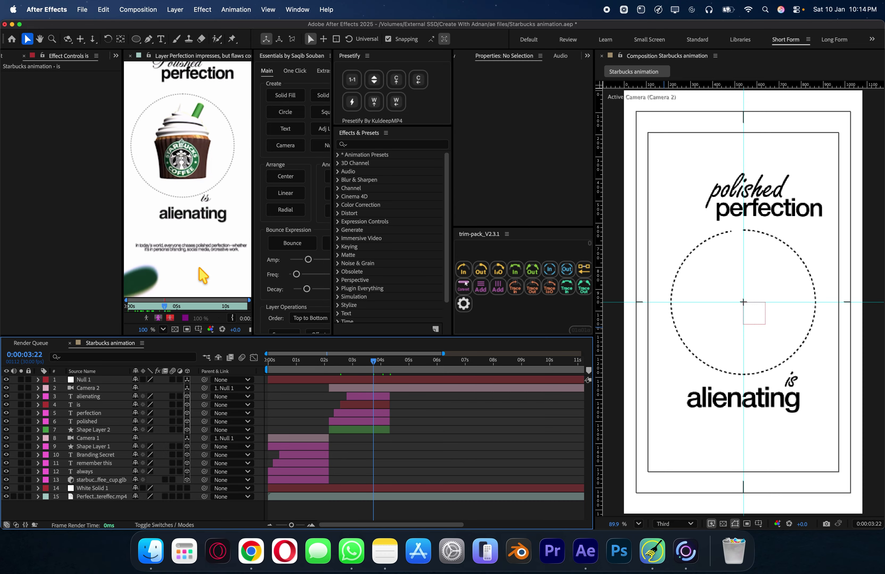
click(768, 406)
key(ctrl+d)
drag(734, 413, 732, 440)
Replace the duplicate's wording with two lines of placeholder text, hsajjywskjsaxnkjadytdsu and sajhkndsukdjsajdnsuk.
double_click(730, 435)
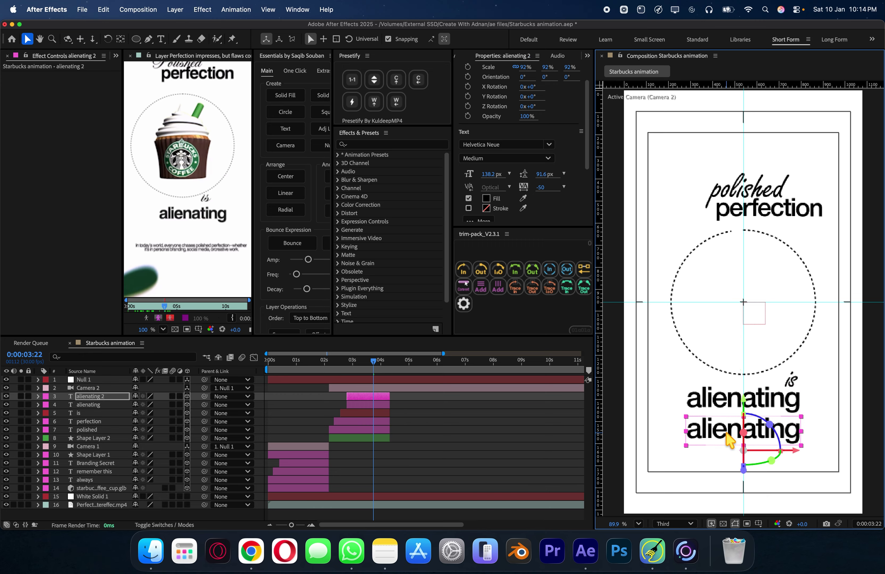
text(h)
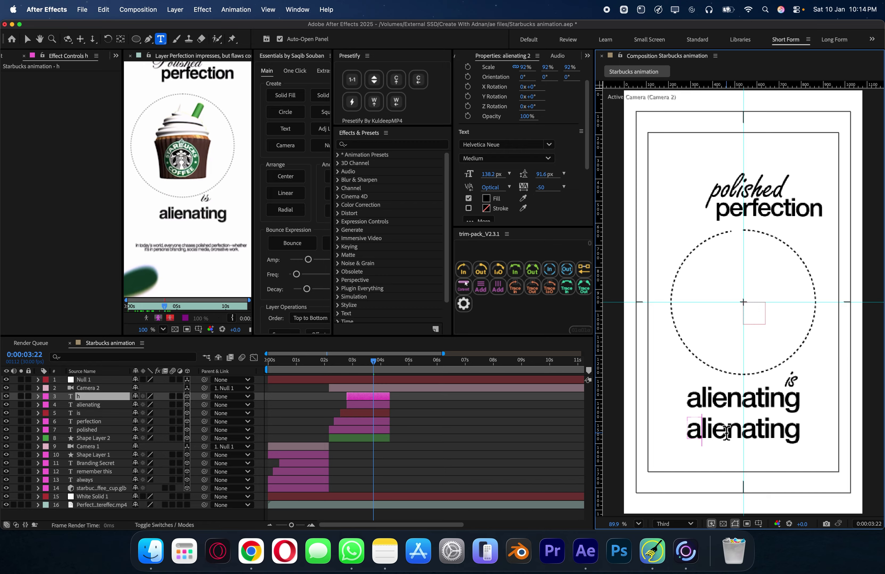
text(sajjywskjsaxnkjadytdsu sajhknds)
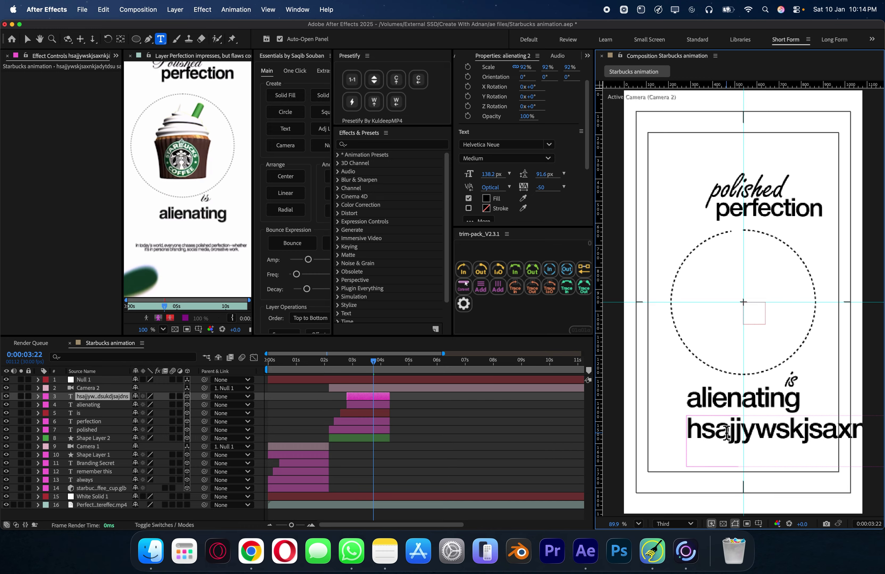
text(ukdjsa)
Center-align the placeholder text and set it to Helvetica Neue Regular, 70.9 px size with 48.6 px leading.
double_click(719, 452)
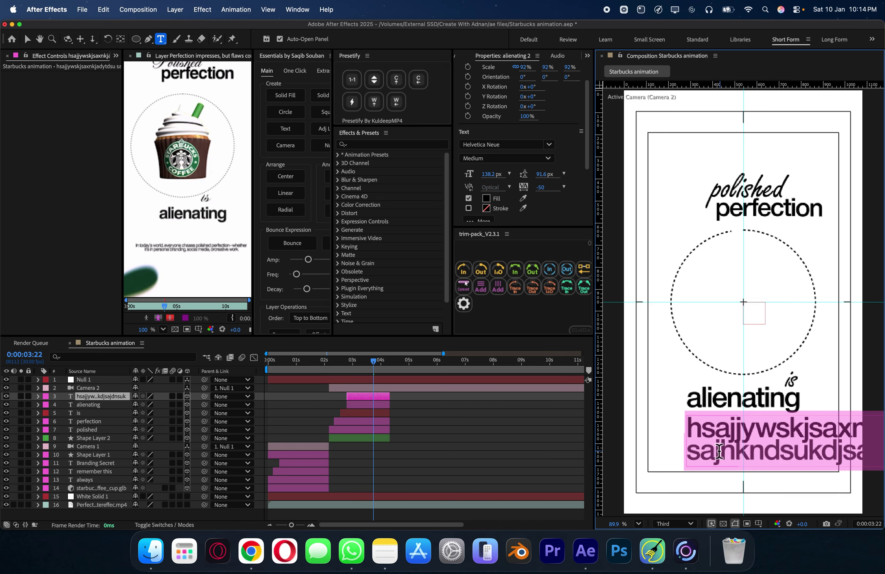
scroll(552, 218, down, 2)
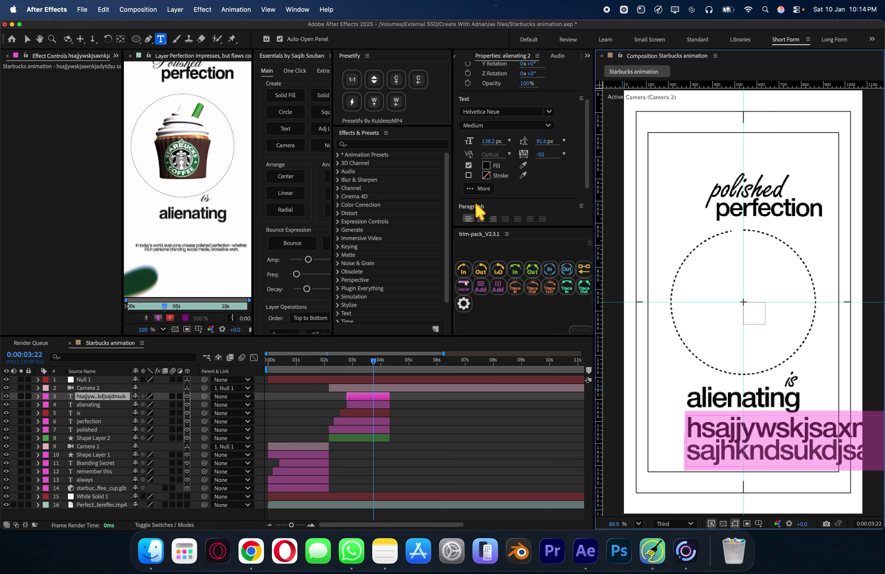
click(480, 219)
click(506, 125)
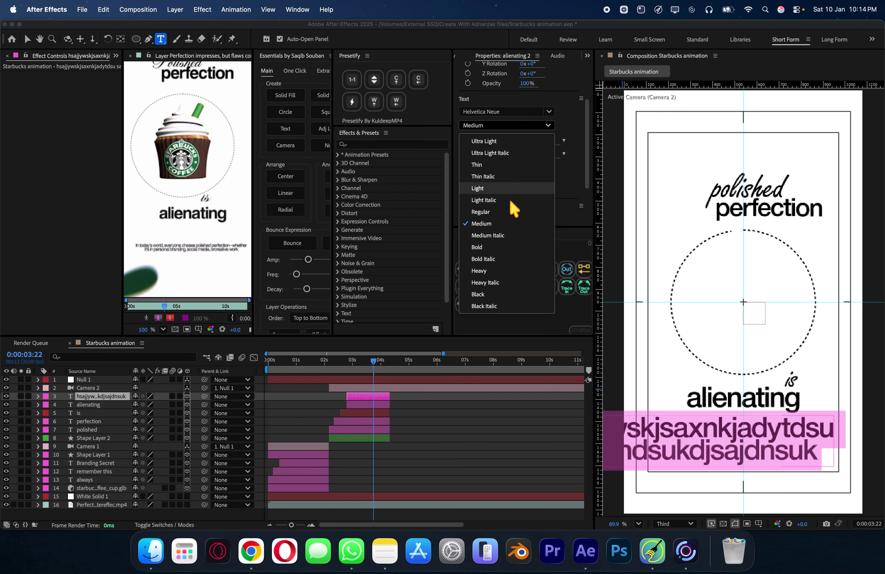
click(507, 216)
drag(491, 141, 199, 168)
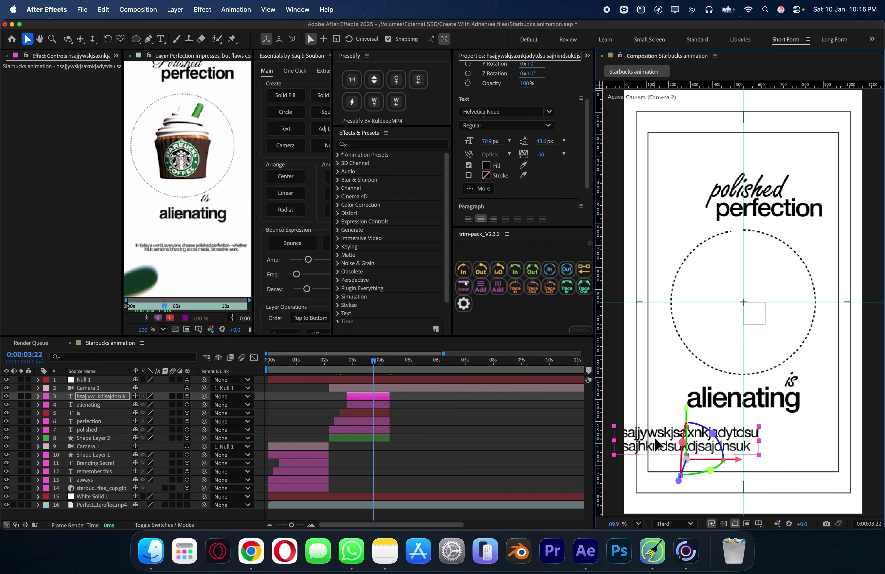
Center the placeholder text beneath alienating and scale it down to a small caption like the reference.
drag(655, 438, 714, 433)
key(s)
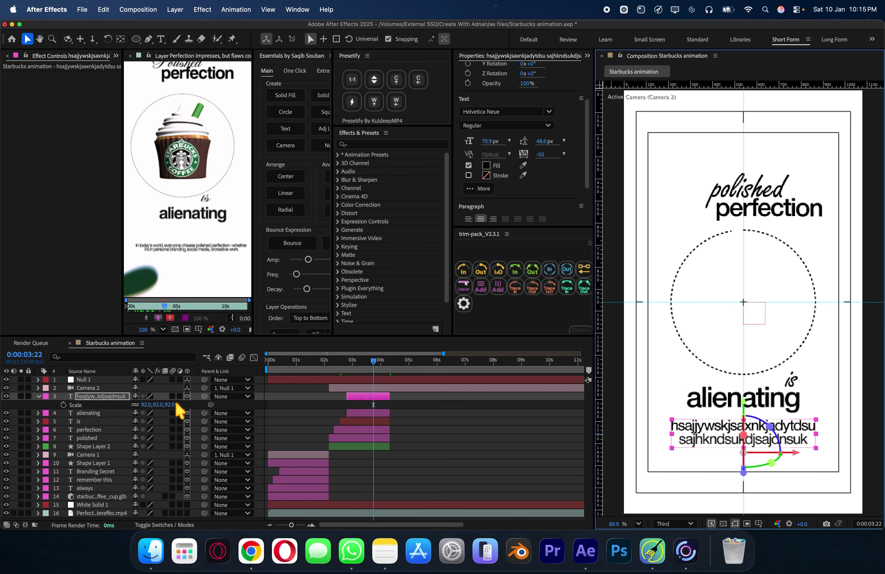
drag(177, 406, 27, 415)
drag(731, 444, 733, 437)
key(u)
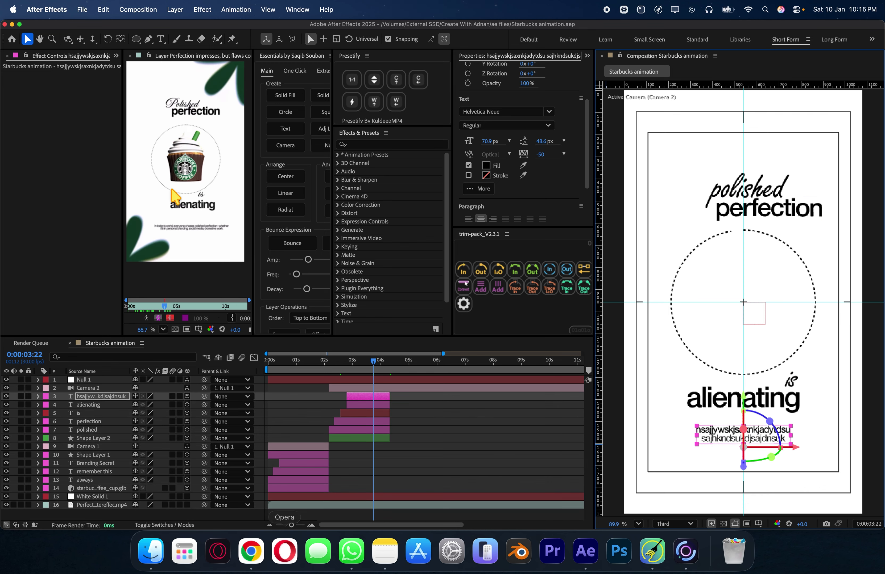
Switch to Chrome and download the Starbucks Frappuccino Cupcake (No Caramel) model from the Sketchfab starbucks search results.
click(251, 551)
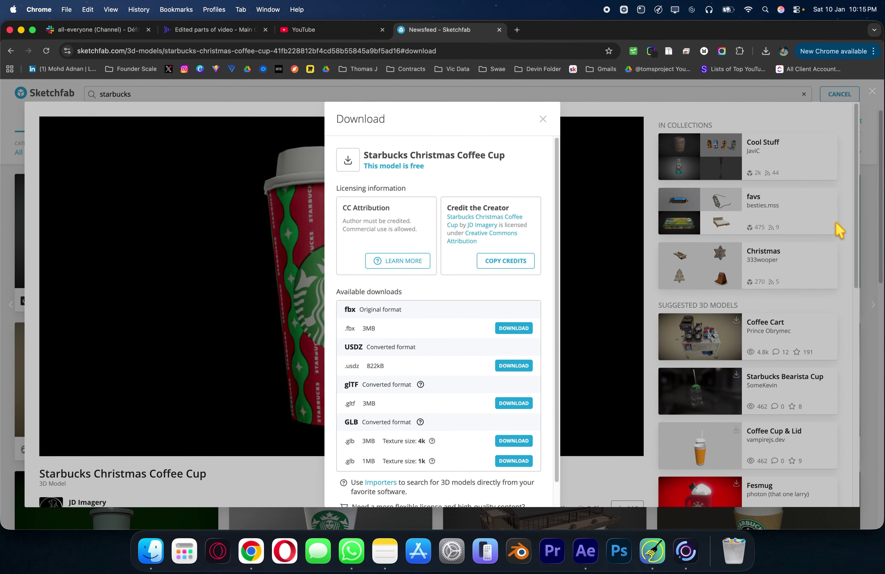
click(872, 94)
click(872, 93)
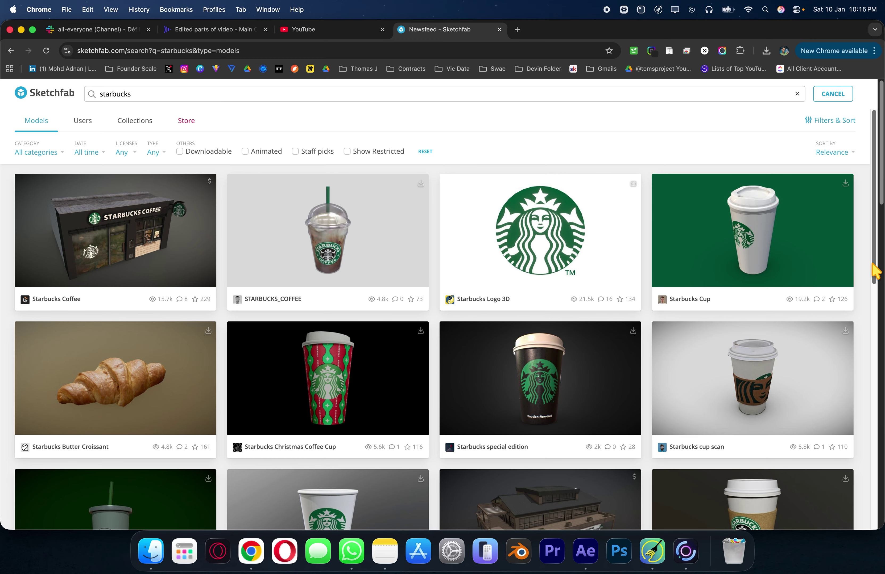
scroll(869, 273, down, 5)
scroll(867, 278, down, 10)
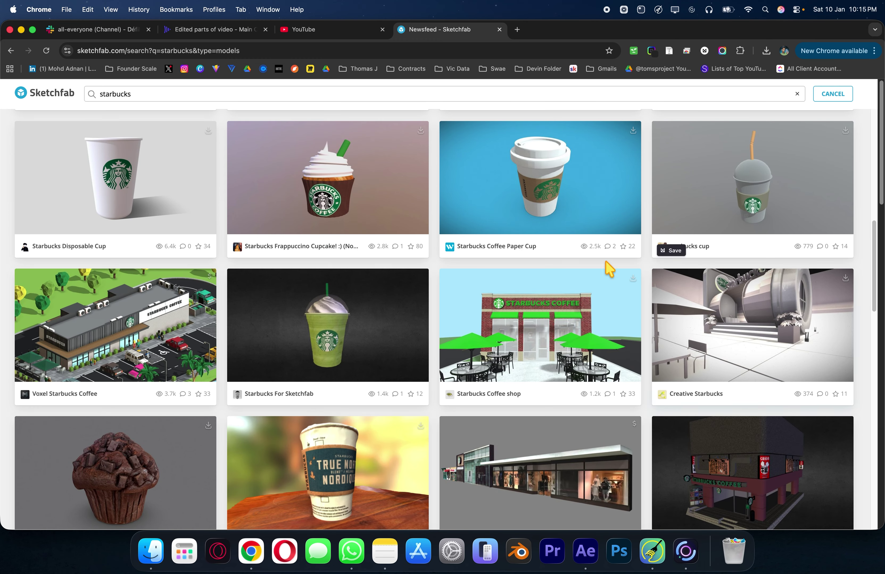
click(422, 131)
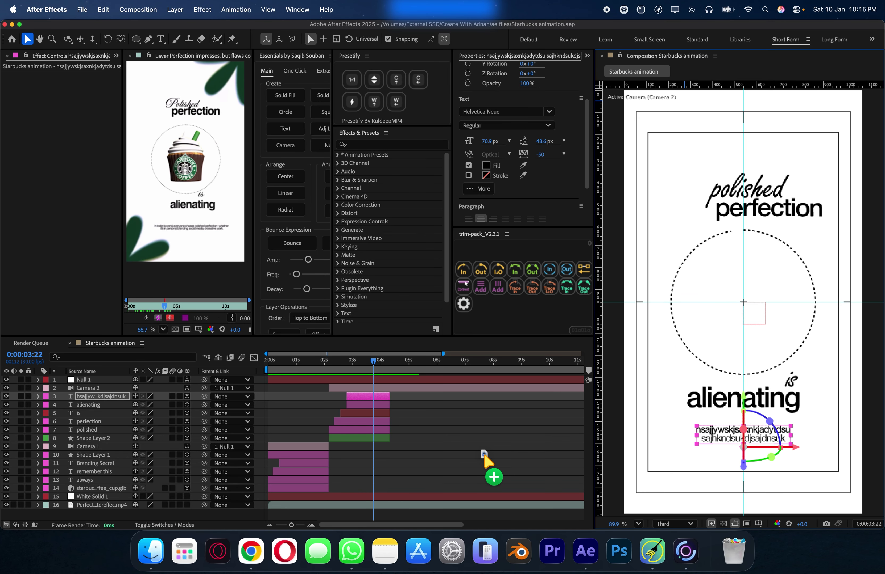
Add the frappuccino cupcake GLB model to the After Effects composition, fitting it to comp size at 50% object scale.
drag(484, 459, 438, 449)
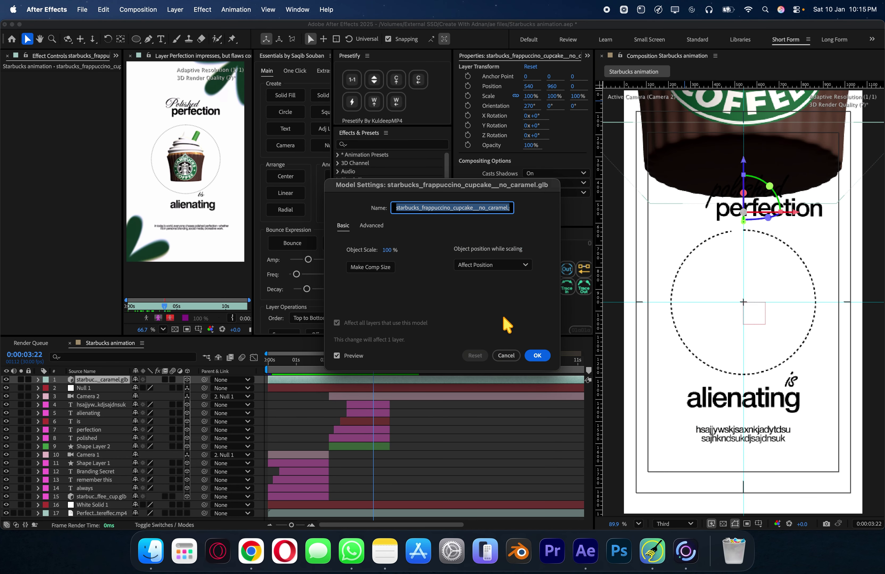
click(380, 276)
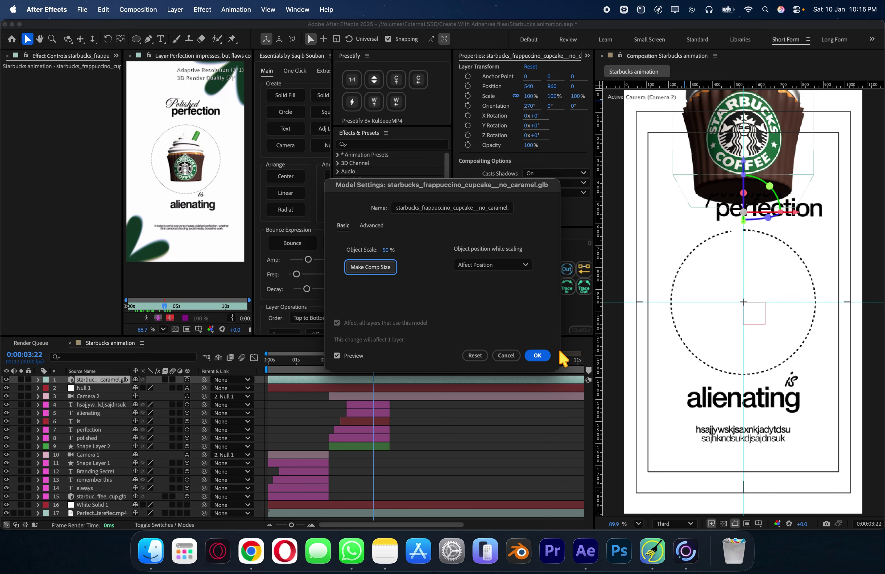
click(537, 356)
Center the cupcake model's anchor point and fit the model inside the dashed circle at position 540, 1369 and 54.3% scale.
click(120, 39)
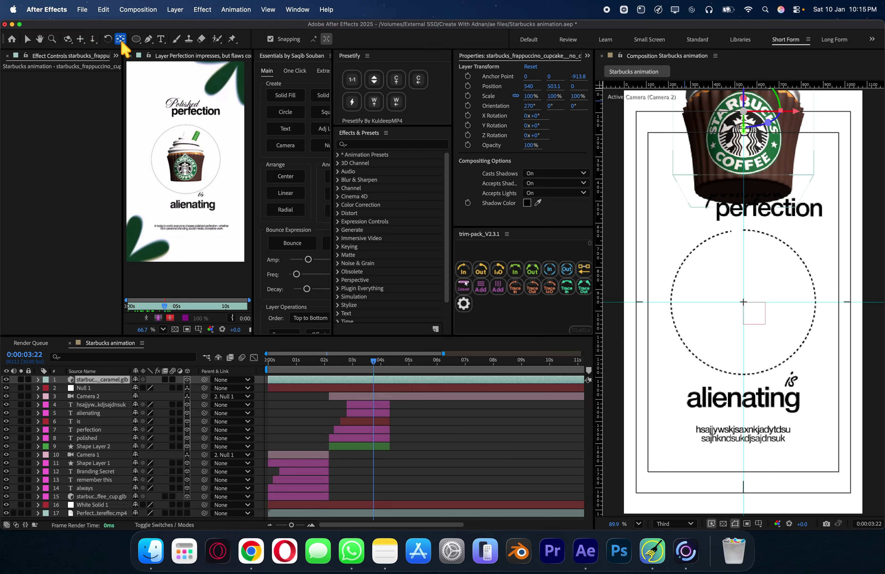
key(v)
drag(772, 176, 763, 389)
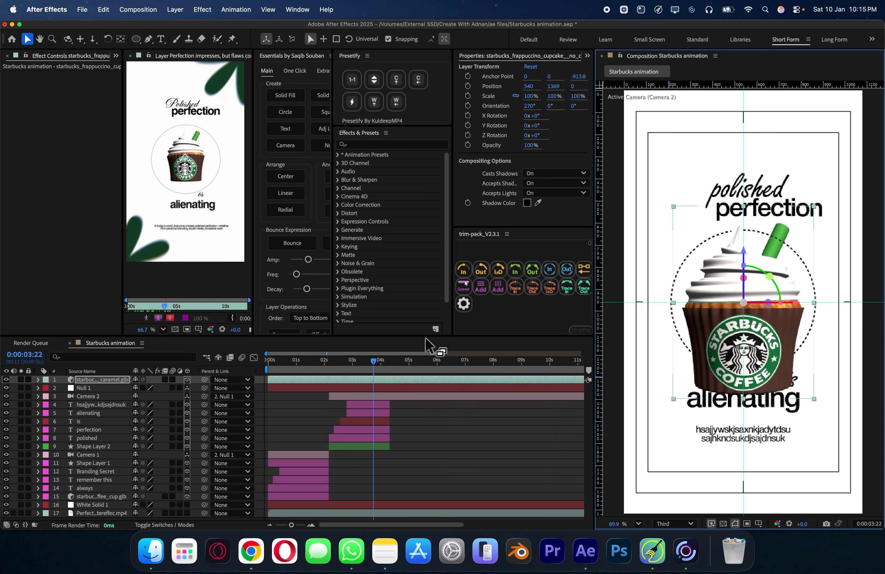
key(s)
mouse_move(180, 390)
mouse_down()
mouse_move(157, 391)
mouse_move(193, 394)
mouse_up()
Set the current time to 0:00:02:05, the start of the second scene, with the cupcake layer selected.
drag(372, 365, 326, 373)
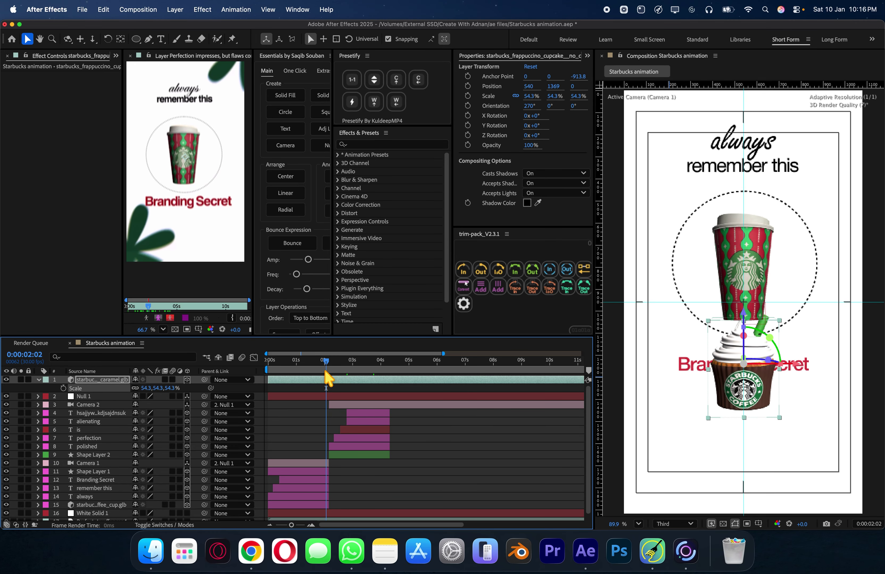
scroll(433, 364, up, 5)
click(386, 371)
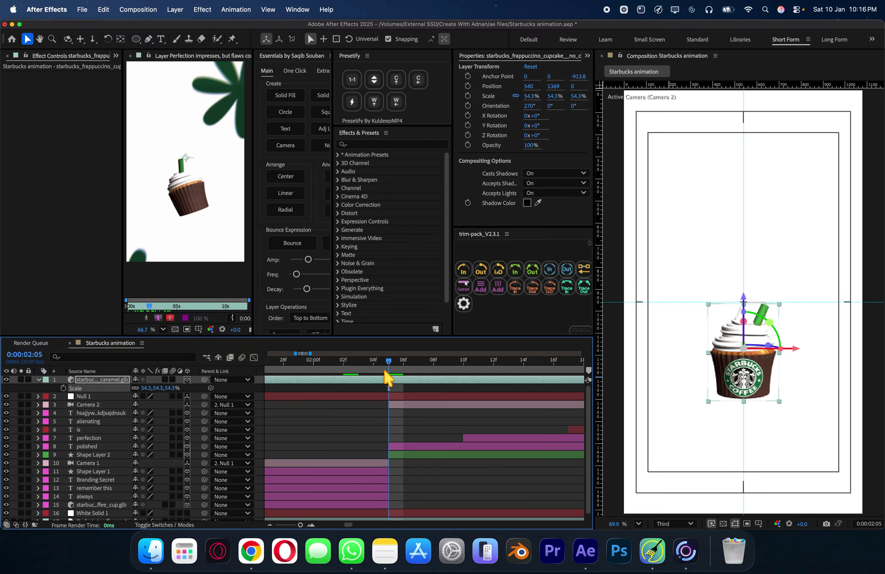
Move the caramel cupcake model layer directly below Shape Layer 2 and set the current time to 0:00:04:06.
drag(109, 379, 114, 467)
scroll(306, 434, down, 5)
click(555, 363)
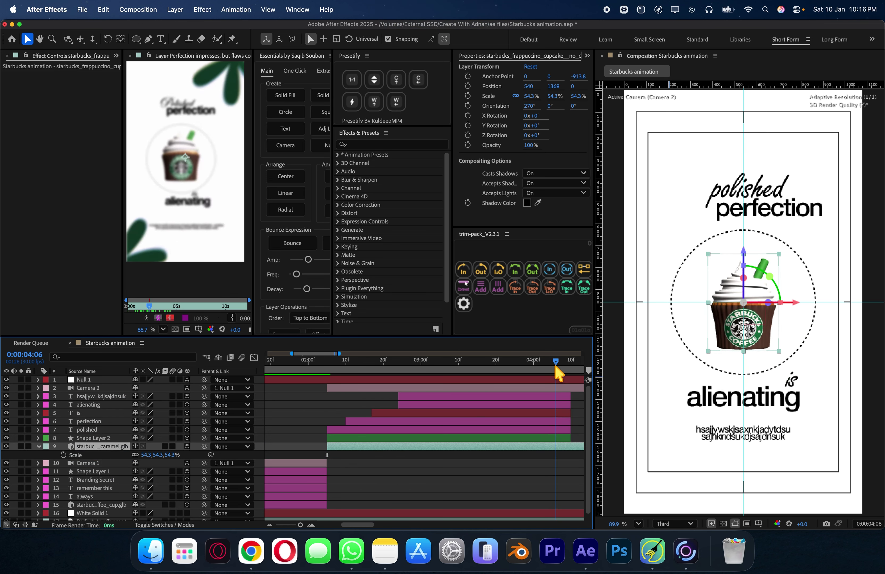
click(763, 303)
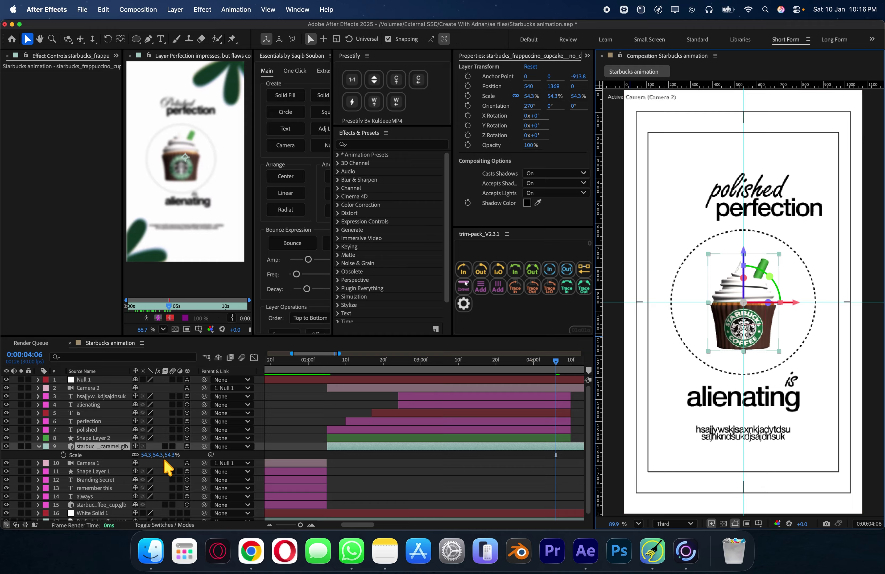
Try rotating the cupcake model about its Z axis by about 103°.
key(r)
drag(145, 480, 196, 481)
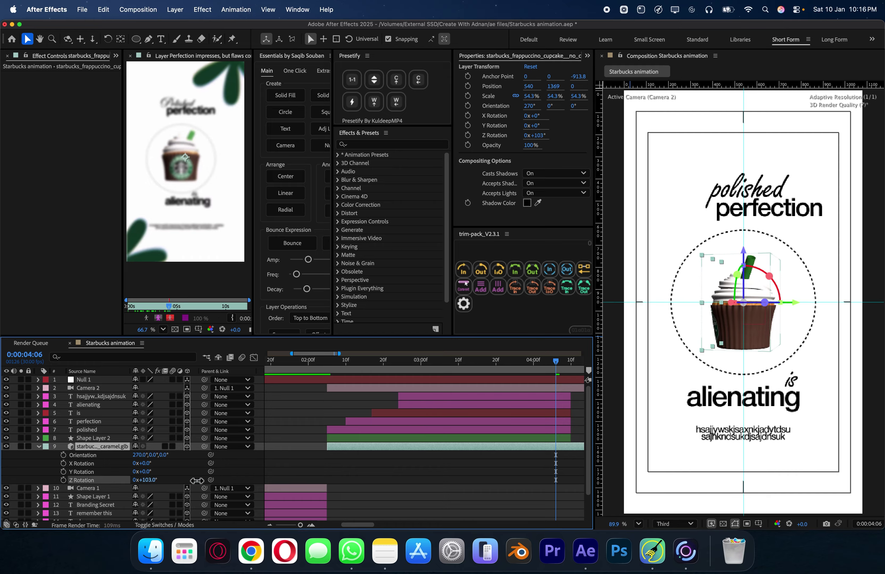
key(super+z)
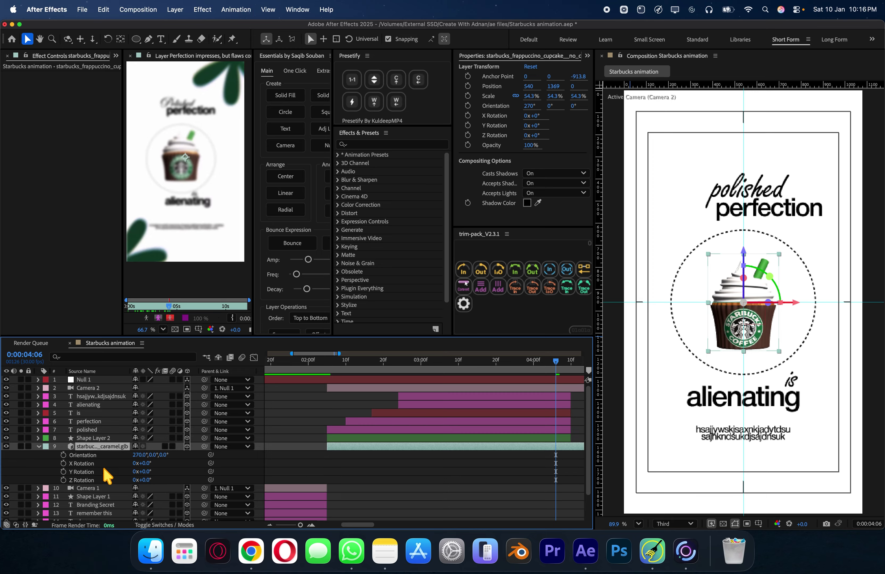
Add Y and Z rotation keyframes at 0° to the cupcake at 0:00:04:06.
key(super+shift+a)
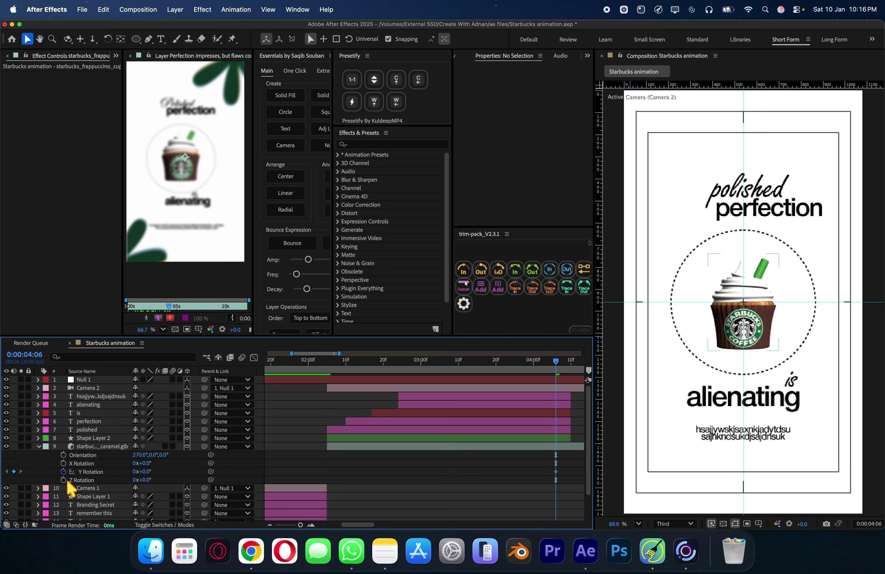
click(64, 480)
drag(148, 477, 43, 489)
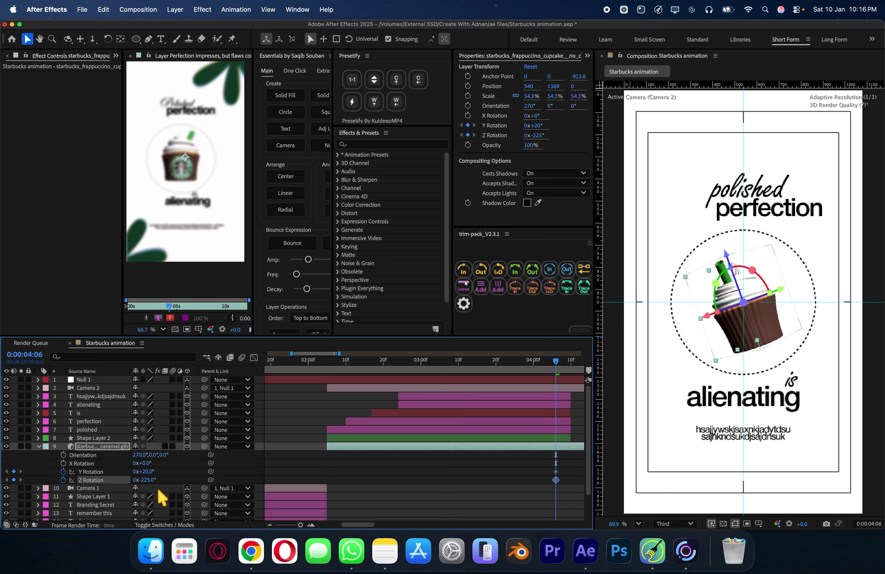
key(super+z)
key(super+z)
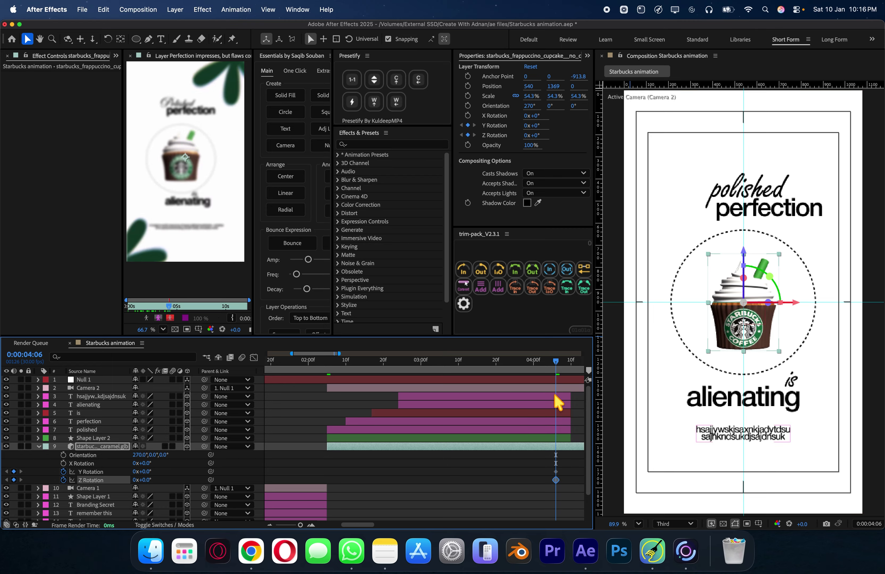
Keyframe the cupcake's starting rotation at Y 23° and Z -161°, placing the start keyframes at about 0:00:02:02 and the end ones at about 0:00:03:10.
drag(359, 371, 330, 371)
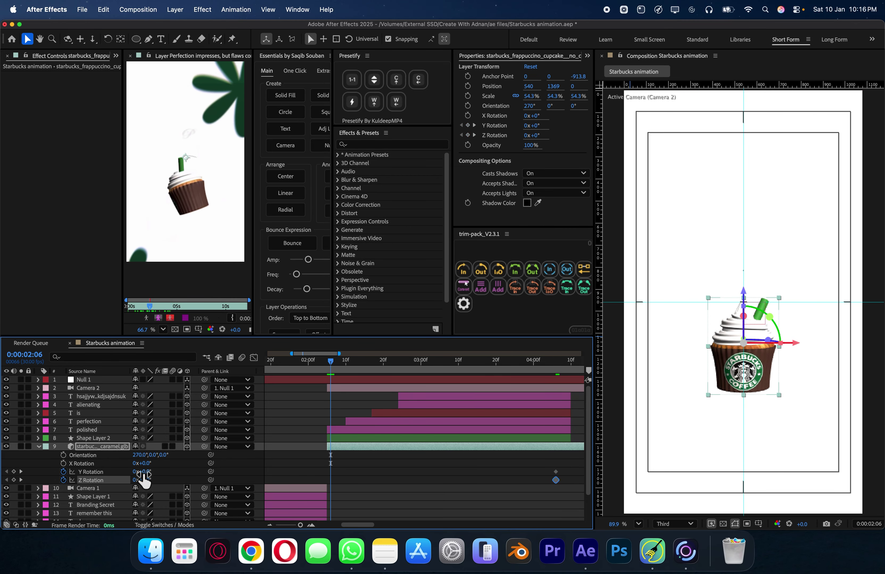
mouse_move(143, 473)
mouse_down()
mouse_move(151, 472)
mouse_move(142, 482)
mouse_up()
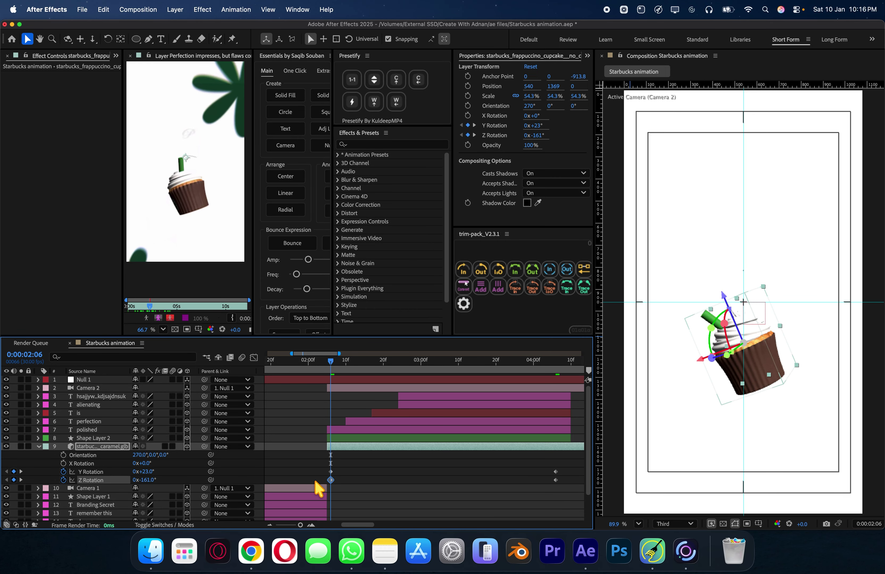
drag(330, 481, 316, 480)
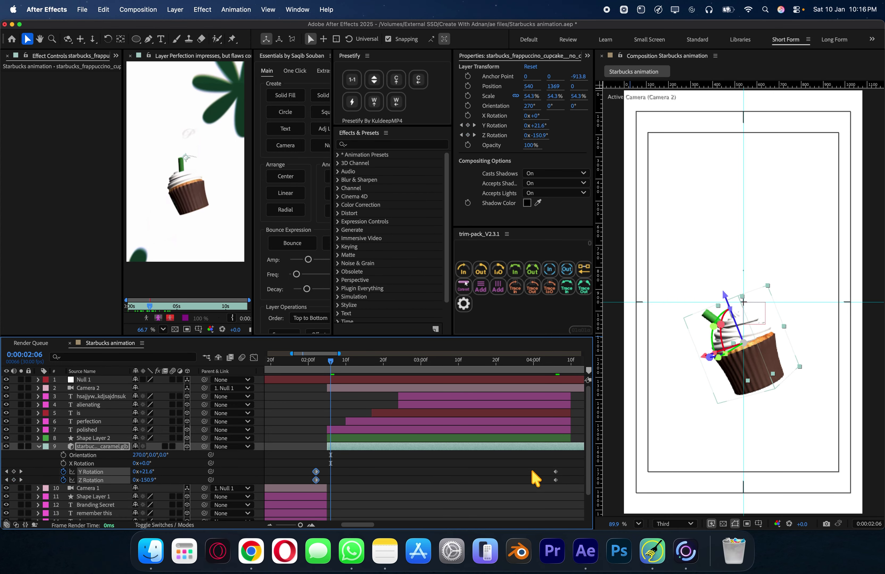
drag(561, 469, 458, 481)
key(u)
Split the cupcake layer at 0:00:04:10 and delete the part after the cut.
click(570, 367)
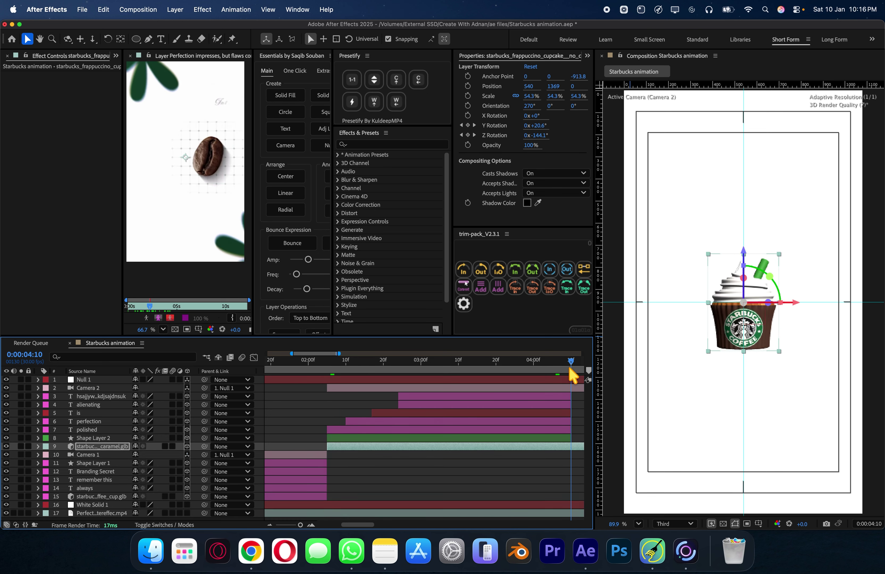
key(super+shift+d)
key(Delete)
Save the project and preview the animation from the beginning.
drag(570, 366, 476, 363)
key(Home)
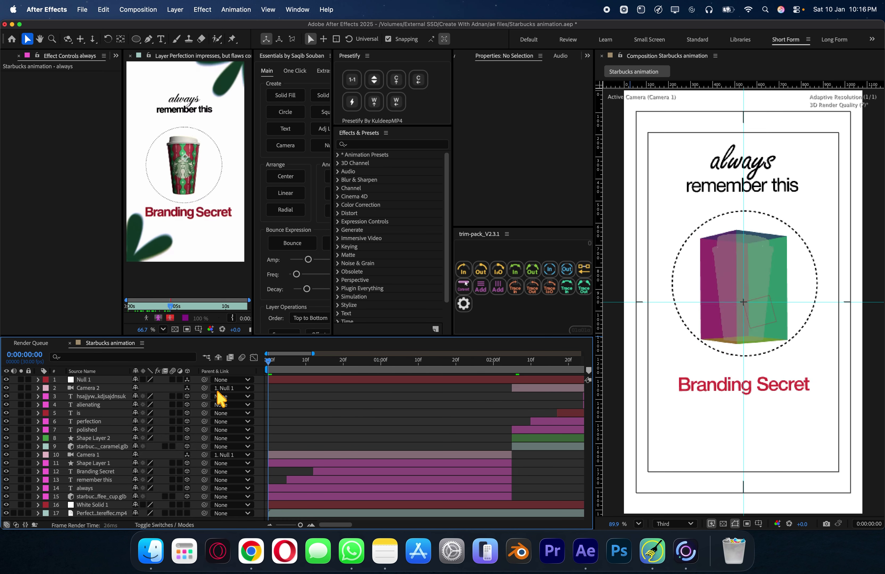
key(super+s)
key(minus)
key(space)
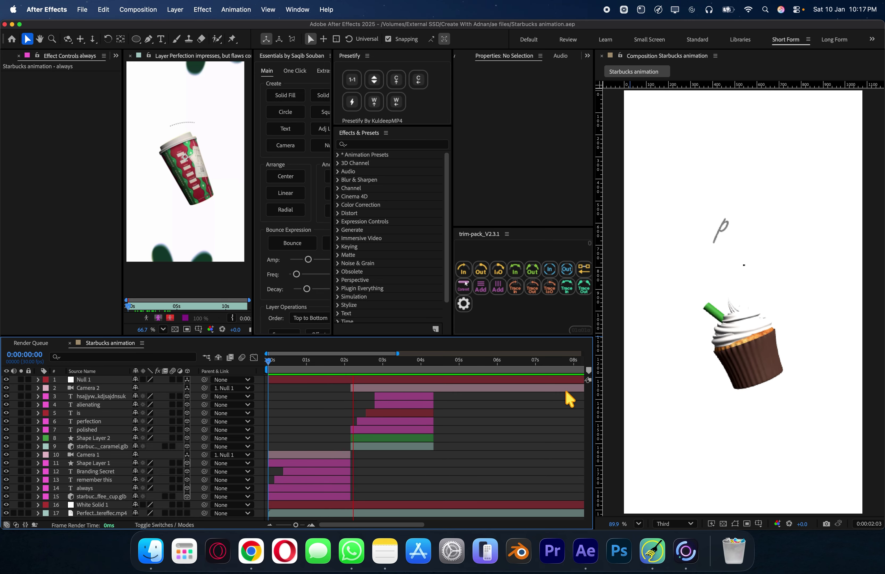
key(space)
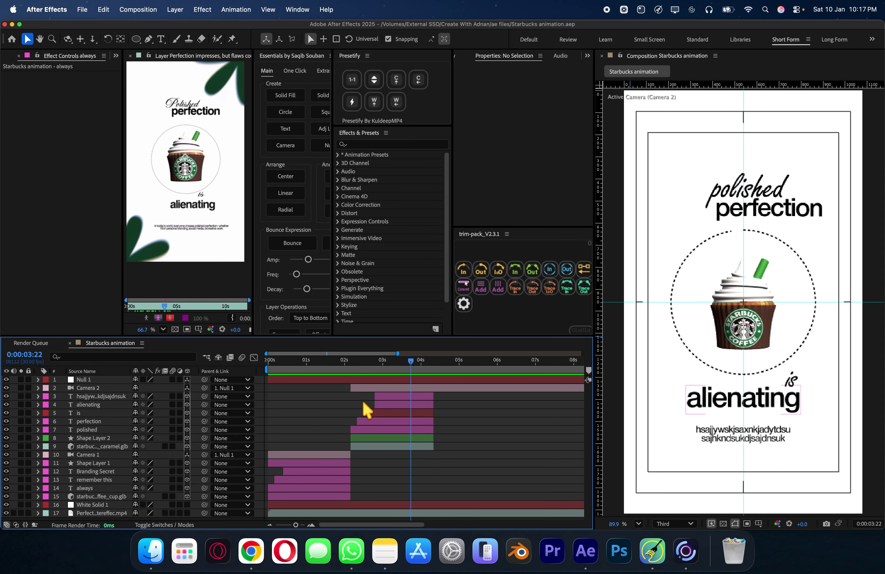
Apply Easy Ease to the coffee cup's two Z Rotation keyframes.
drag(319, 370, 333, 371)
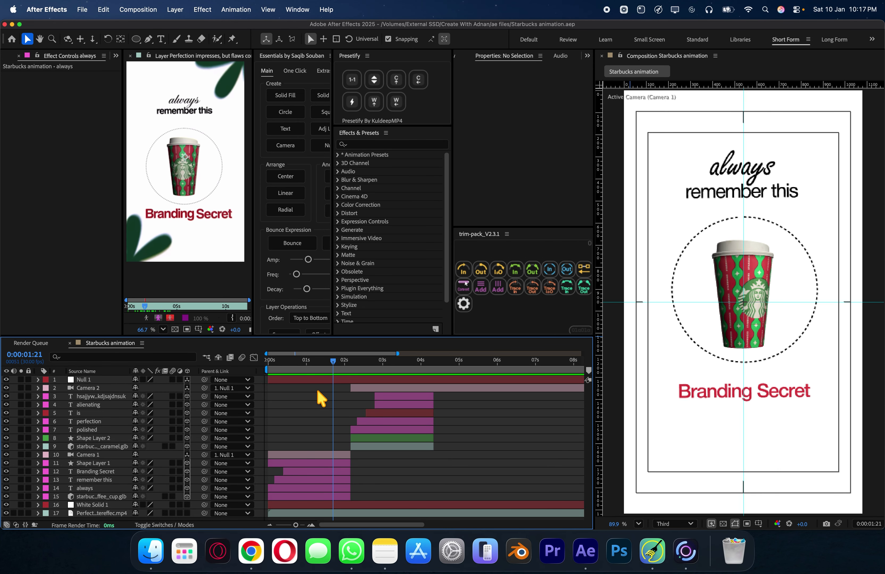
click(317, 498)
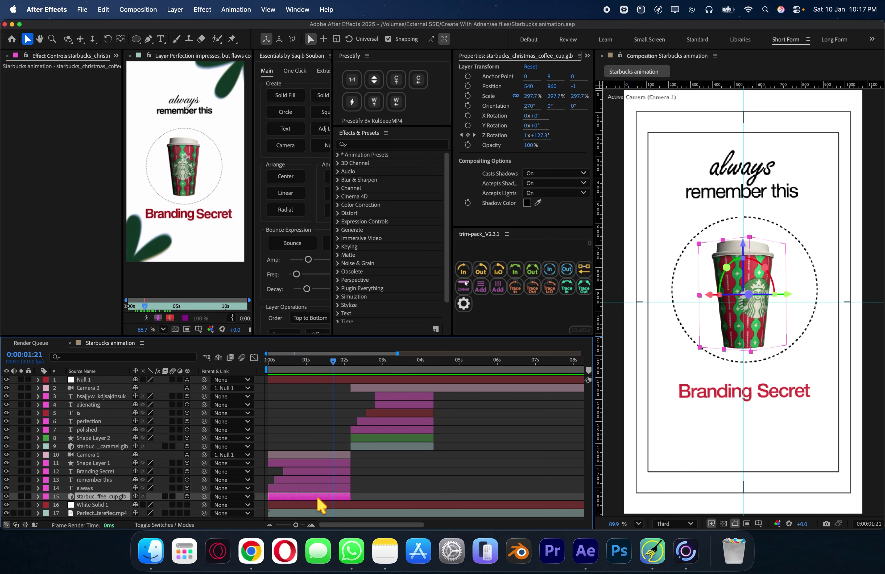
key(u)
drag(357, 504, 247, 498)
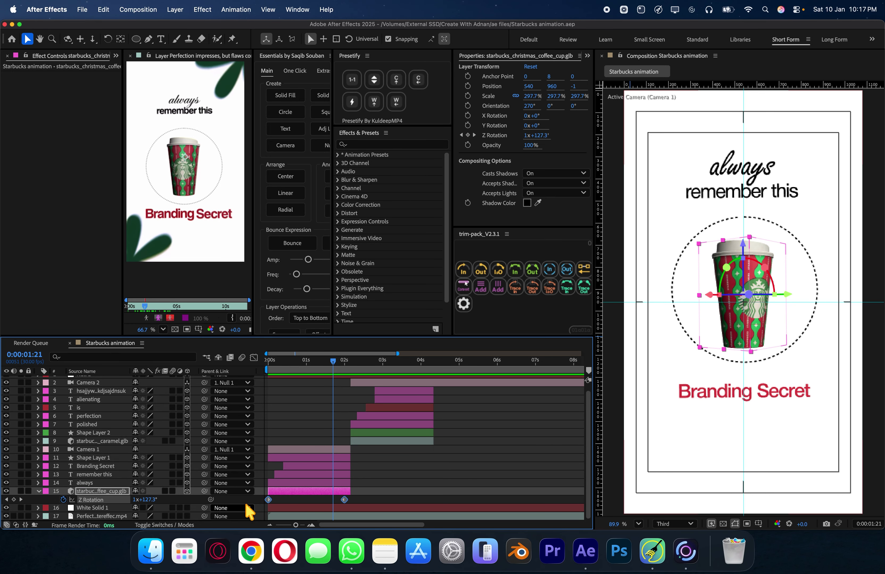
key(F9)
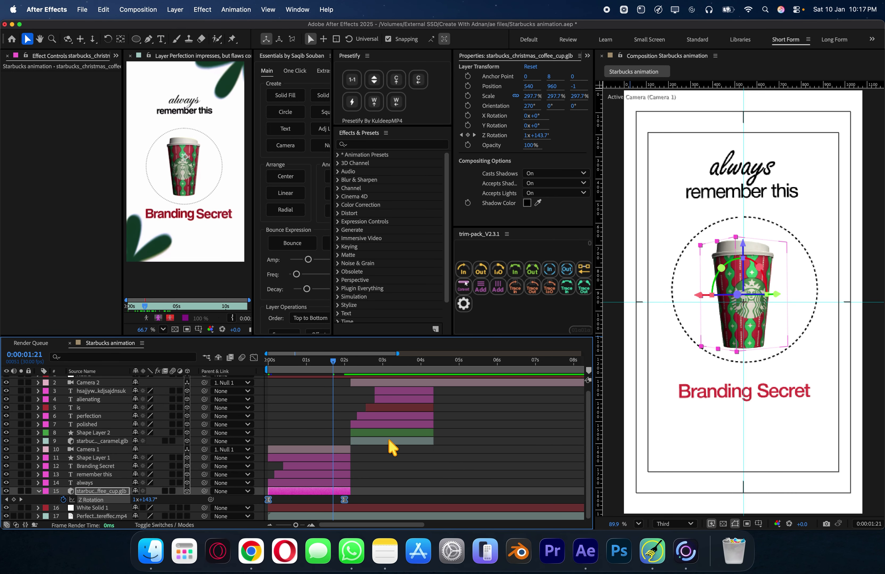
Apply Easy Ease to the cupcake's Y and Z Rotation keyframes.
click(389, 440)
key(u)
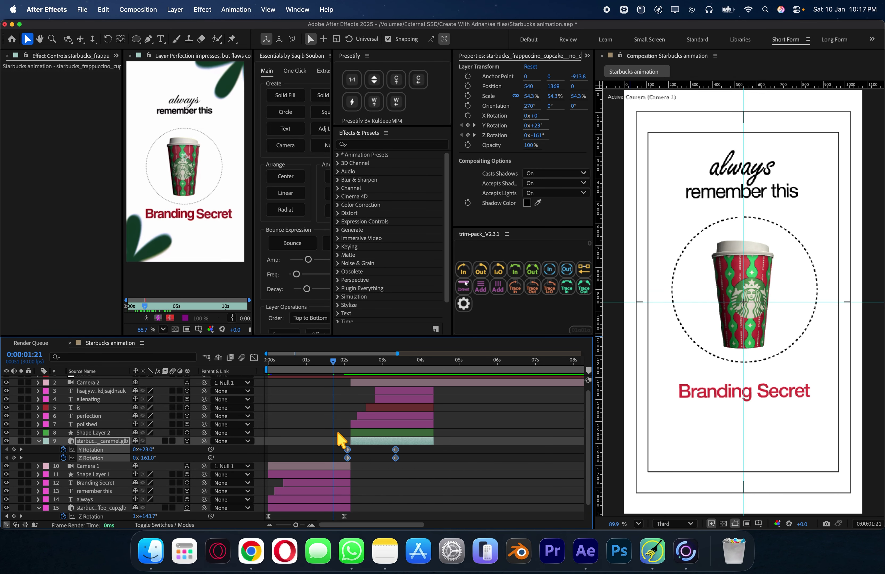
key(F9)
click(337, 409)
Preview the eased rotations from the start of the composition and save the project.
drag(333, 362, 267, 367)
key(space)
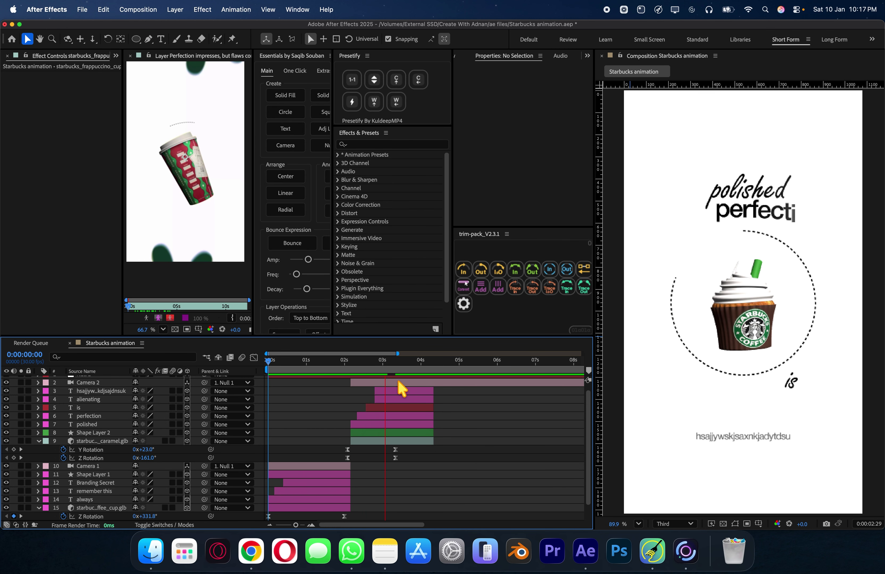
key(space)
key(u)
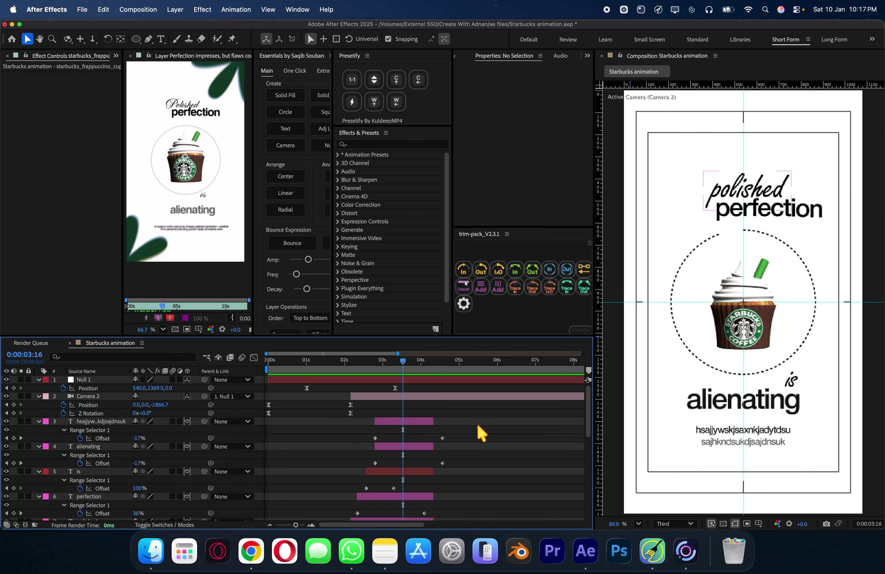
key(u)
key(super+s)
Reveal the Position properties of Camera 2 and Null 1 in the timeline.
key(shift+super+Right)
key(=)
click(422, 389)
key(p)
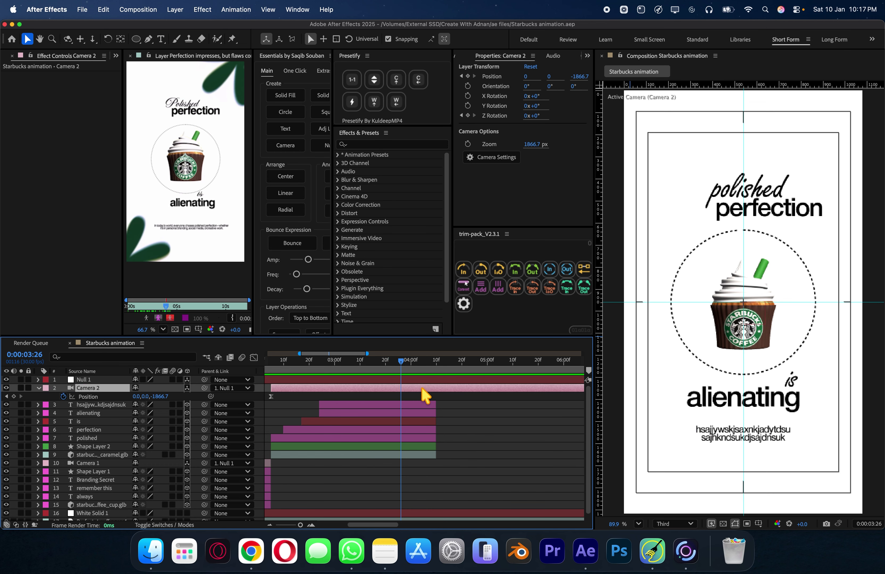
click(412, 381)
key(p)
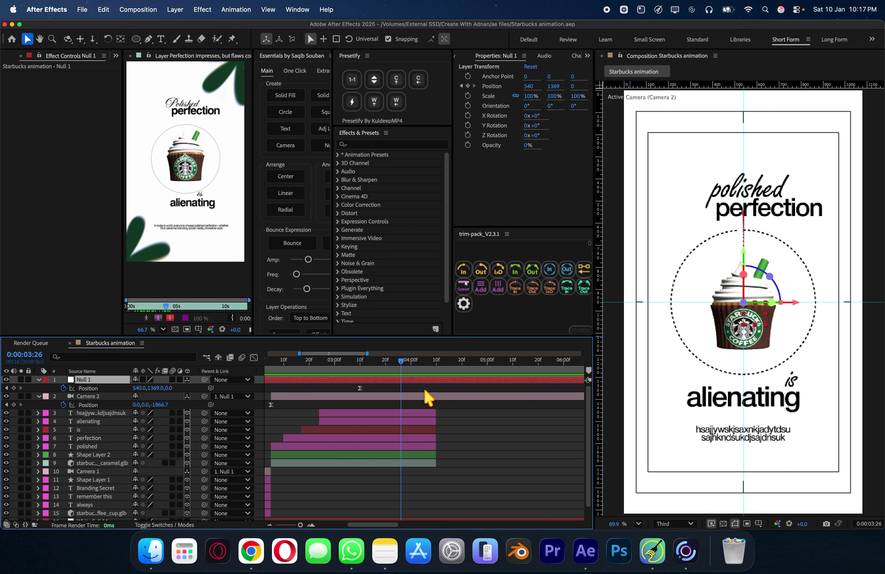
Animate Camera 2 sideways by adding a Position keyframe at 0:00:03:15 and setting X to 384 at 0:00:04:05.
key(=)
click(379, 360)
drag(383, 364, 331, 364)
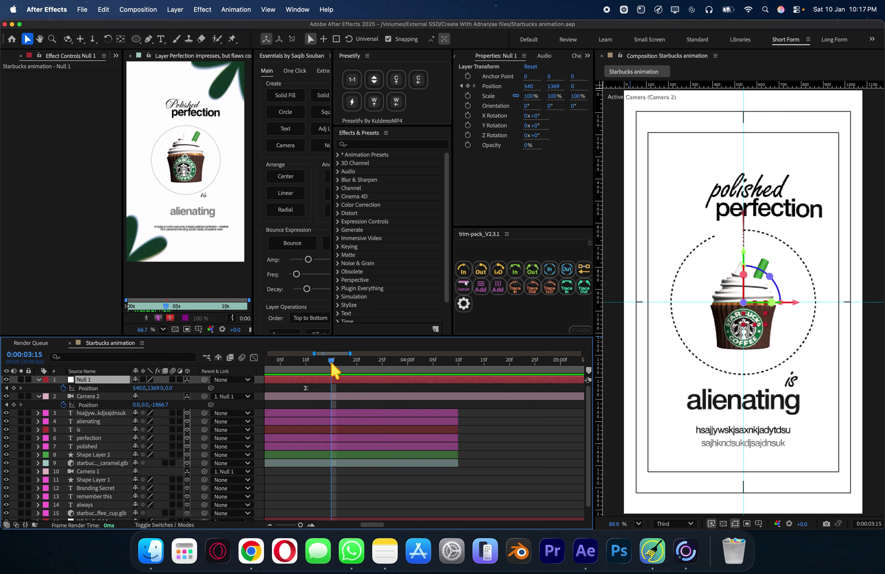
click(13, 404)
key(space)
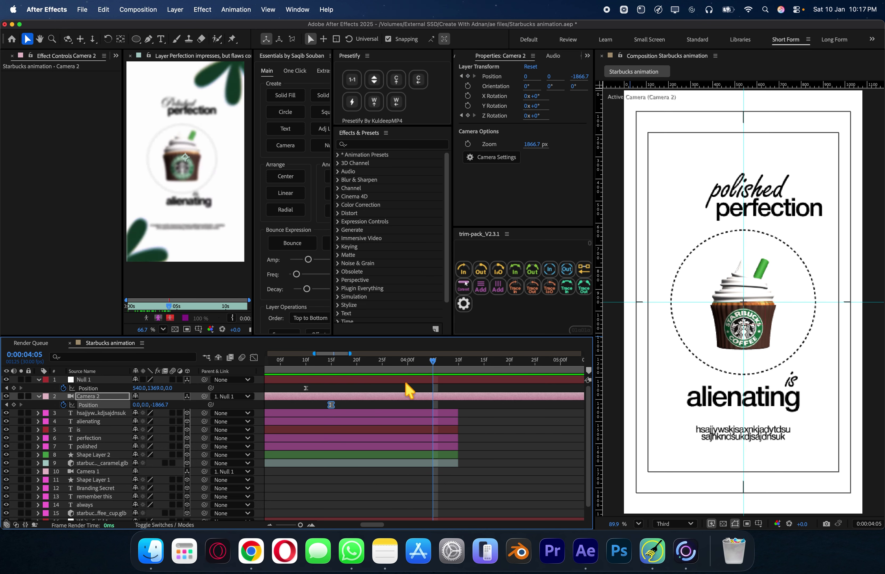
drag(136, 407, 329, 411)
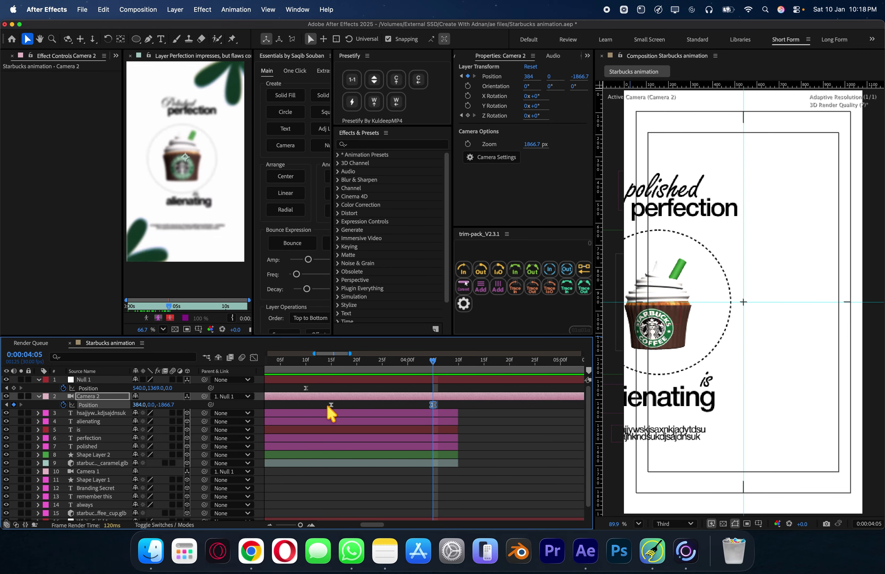
Shape the speed graph of Camera 2's sideways move into a central peak, with about 75% influence out of the first keyframe.
drag(458, 406, 318, 408)
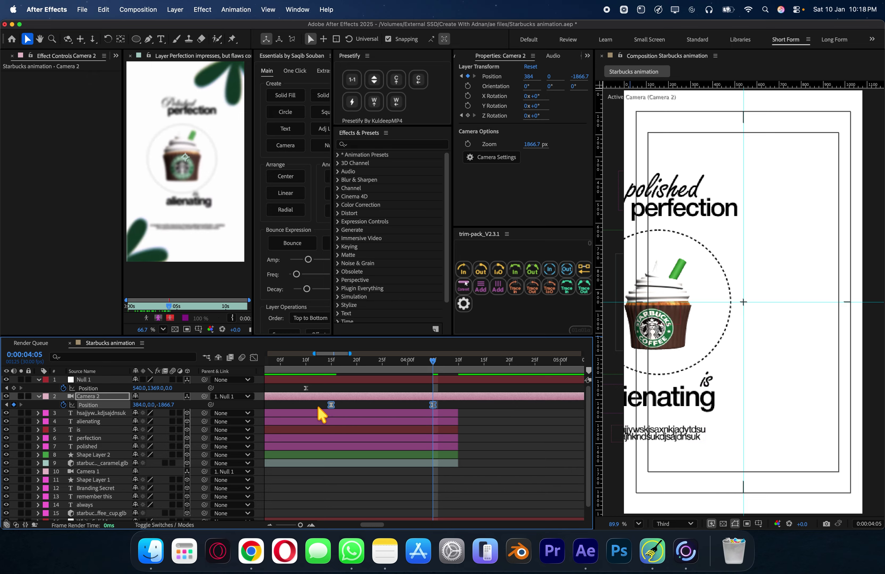
click(253, 357)
drag(462, 452, 368, 482)
click(384, 370)
click(408, 515)
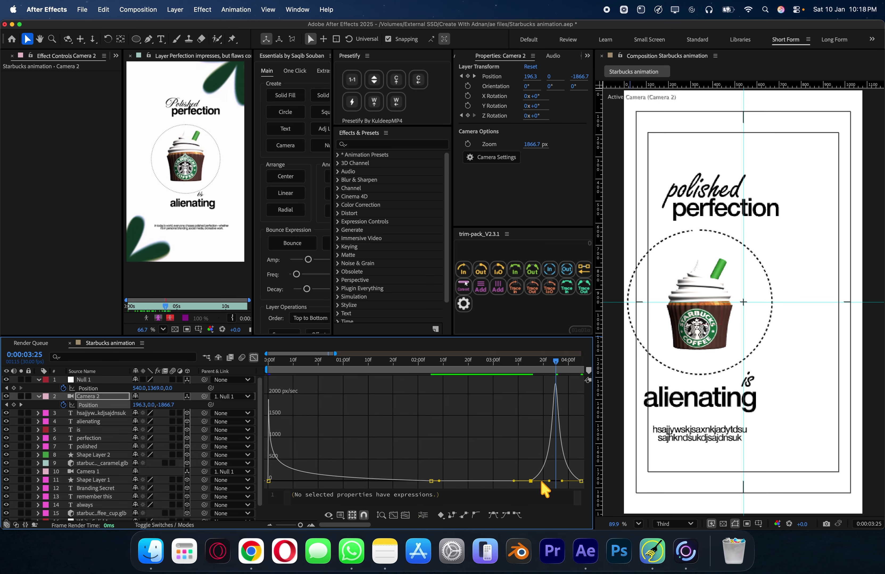
scroll(567, 473, up, 5)
scroll(411, 448, down, 2)
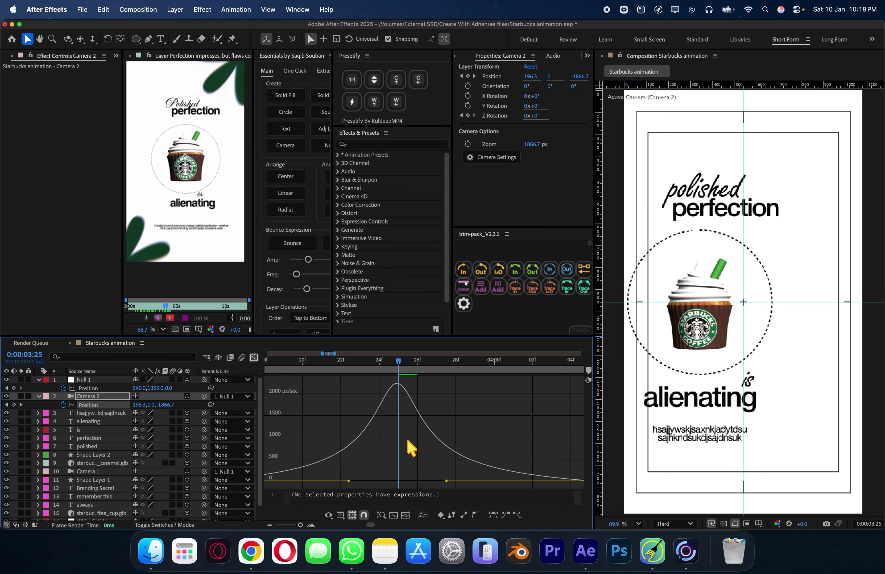
drag(351, 482, 352, 515)
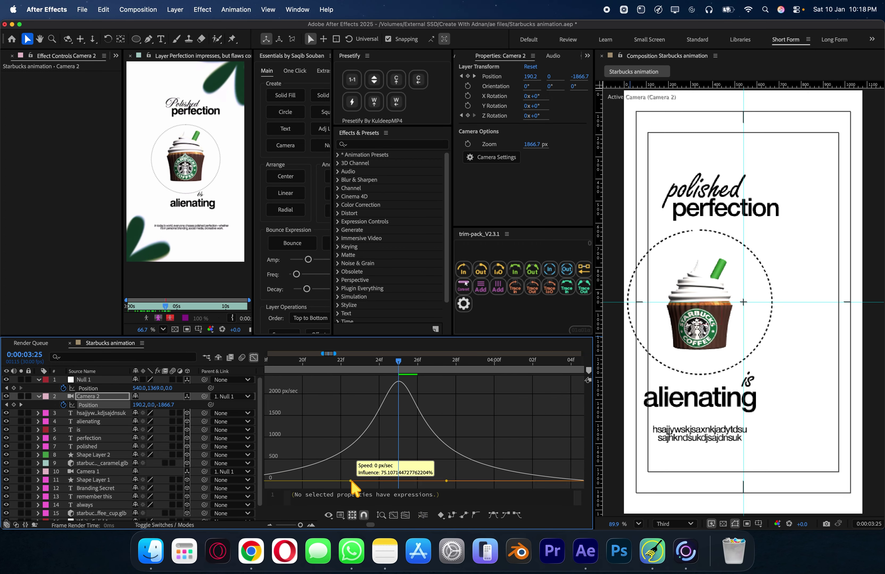
click(253, 357)
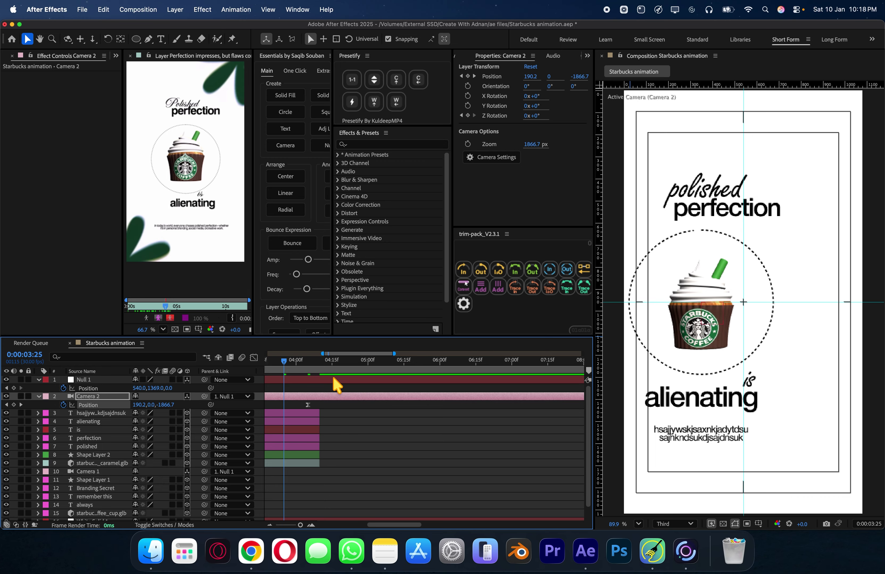
Move Camera 2's last Position keyframe to about 0:00:05:05 to lengthen the sideways move.
click(319, 369)
scroll(362, 410, left, 3)
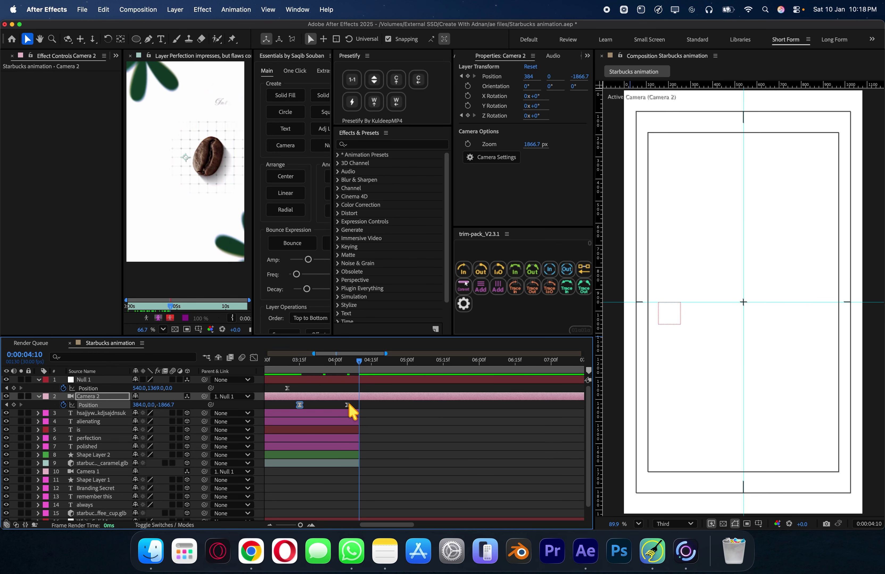
drag(349, 406, 417, 410)
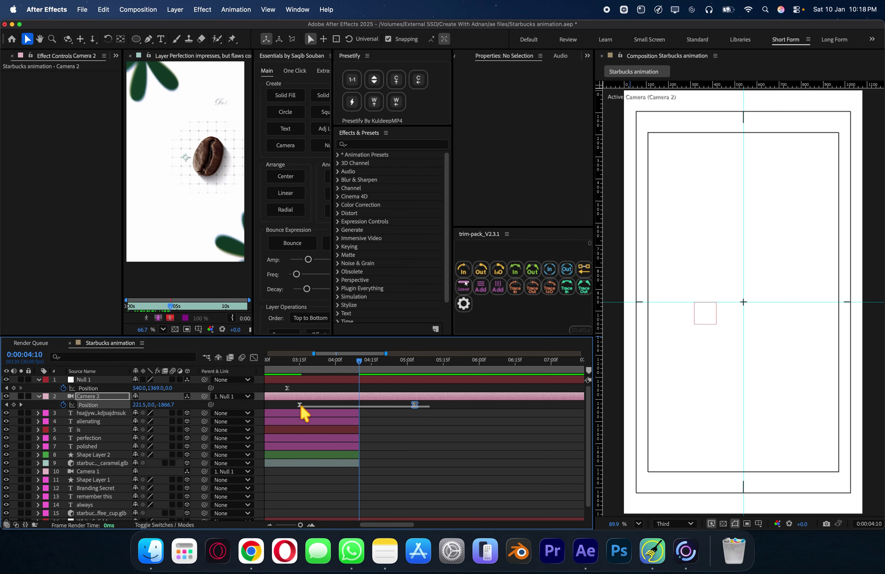
drag(300, 406, 300, 407)
click(253, 357)
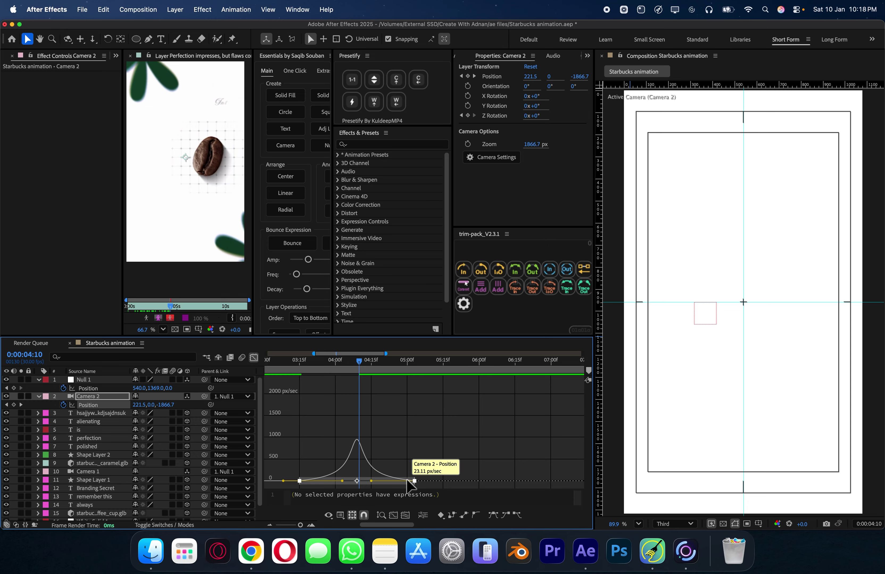
drag(415, 481, 420, 481)
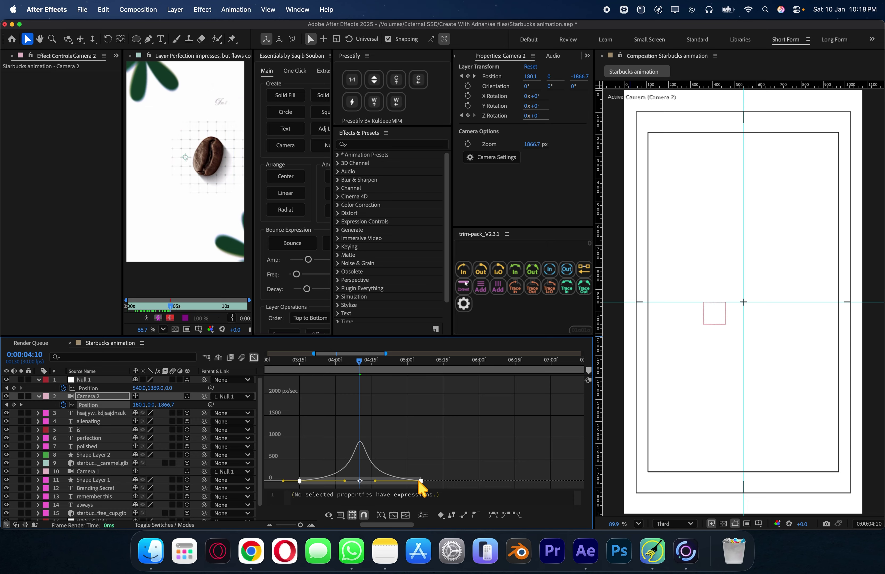
Leave the graph editor, save the project and move the current time to 0:00:06:02.
click(254, 358)
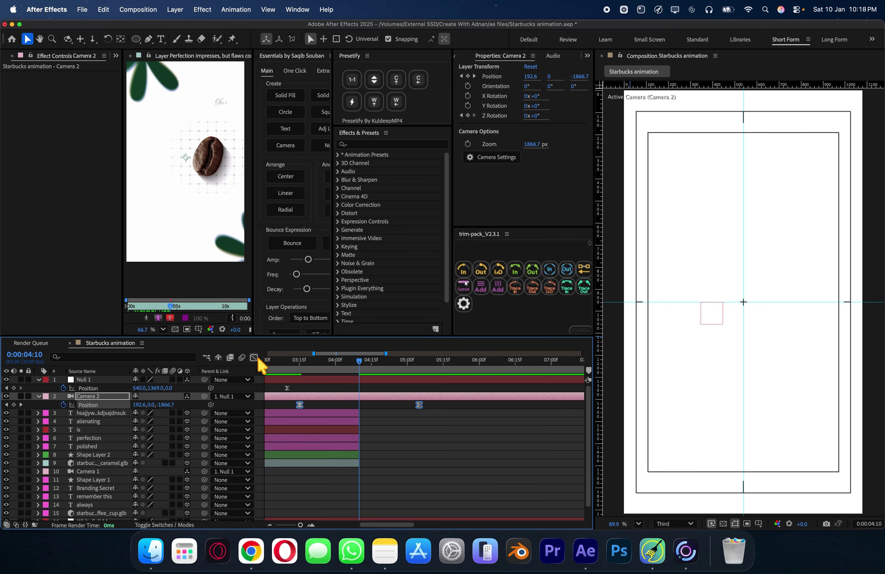
key(super+s)
click(435, 461)
drag(348, 358, 484, 371)
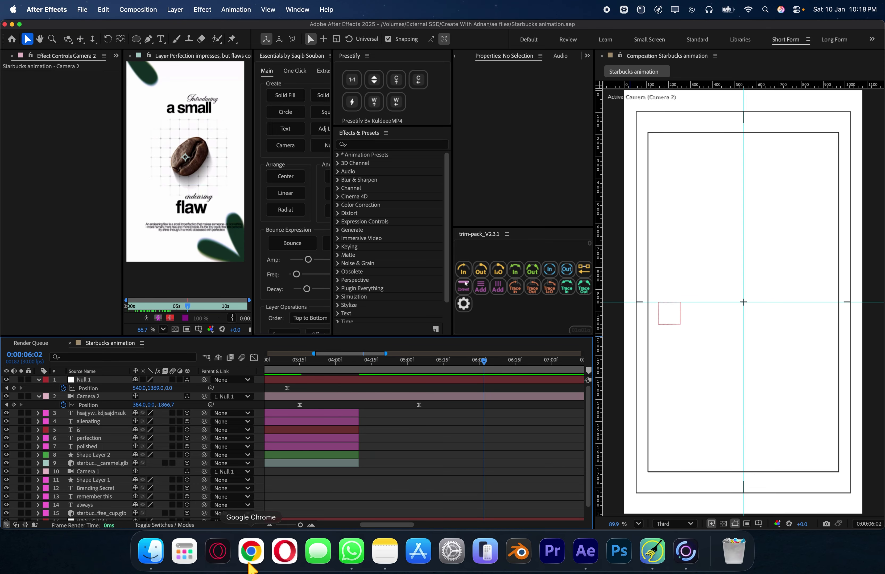
Switch to Chrome, go to canva.com and open the most recent 1080 × 1920 px design.
click(250, 551)
click(519, 29)
text(canva.com)
key(Return)
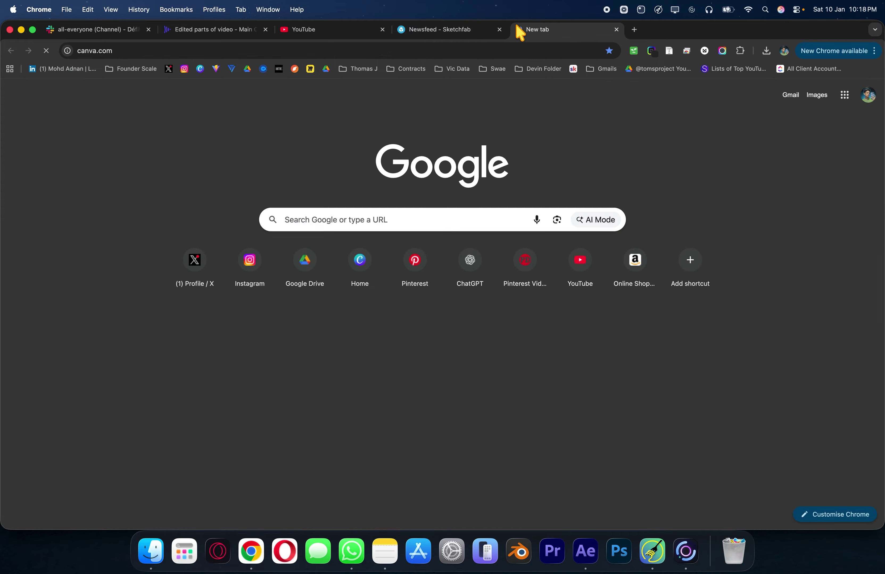
scroll(278, 388, down, 6)
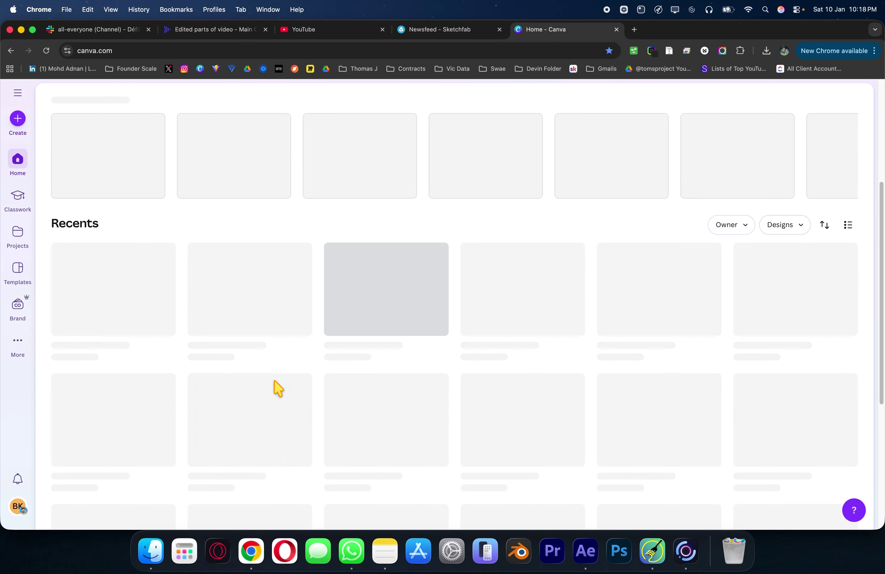
click(135, 310)
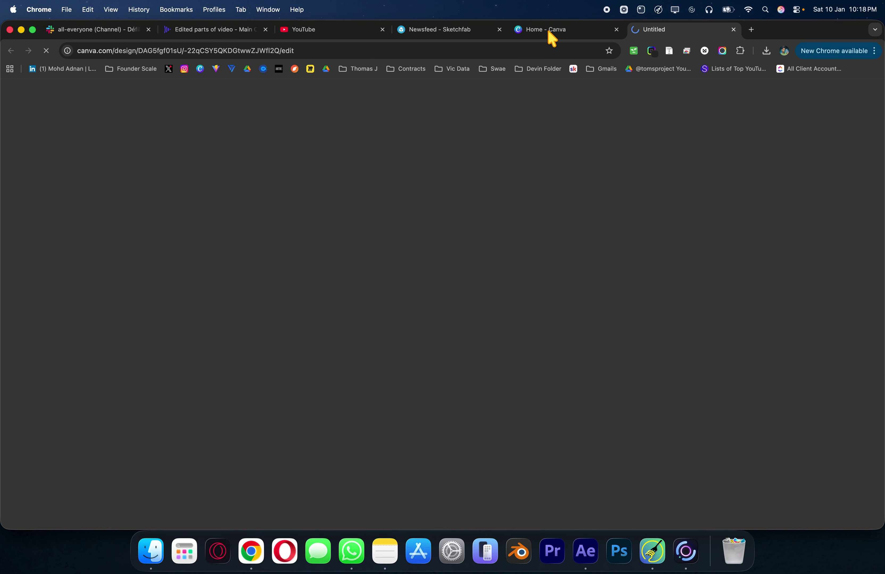
Delete the black sparkle graphic and the white circle behind it from page 1.
click(495, 313)
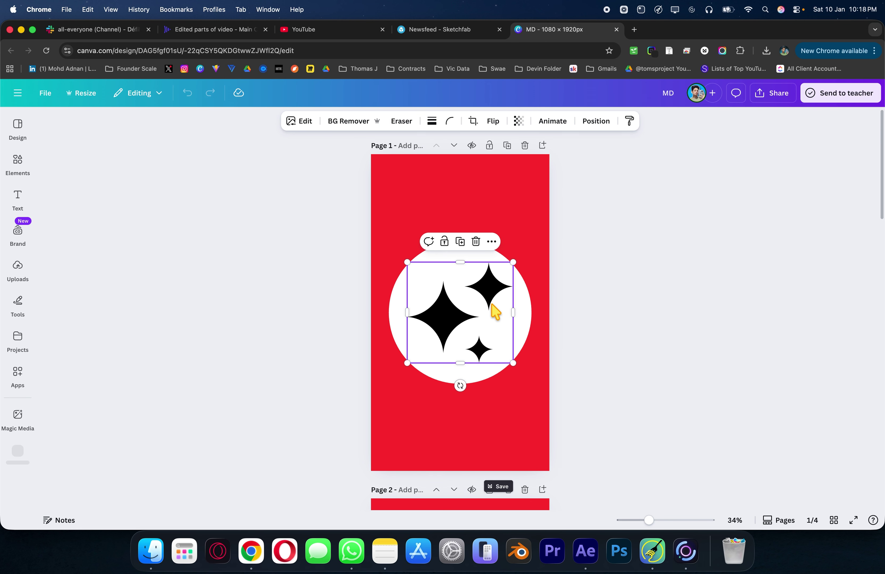
key(Delete)
click(484, 320)
key(Delete)
Search the elements for coffee beans, limited to graphics, and add the single realistic dark-brown bean to page 1.
click(20, 164)
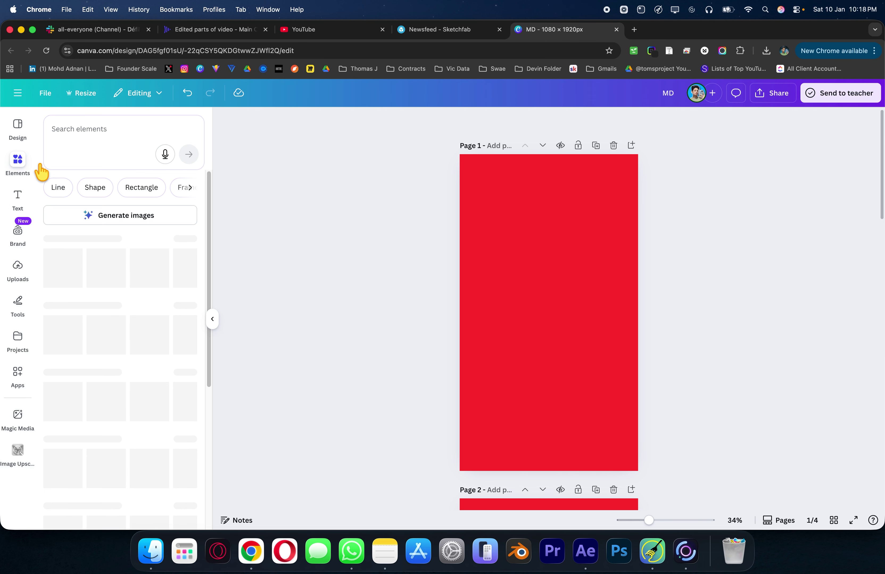
click(139, 136)
text(coff)
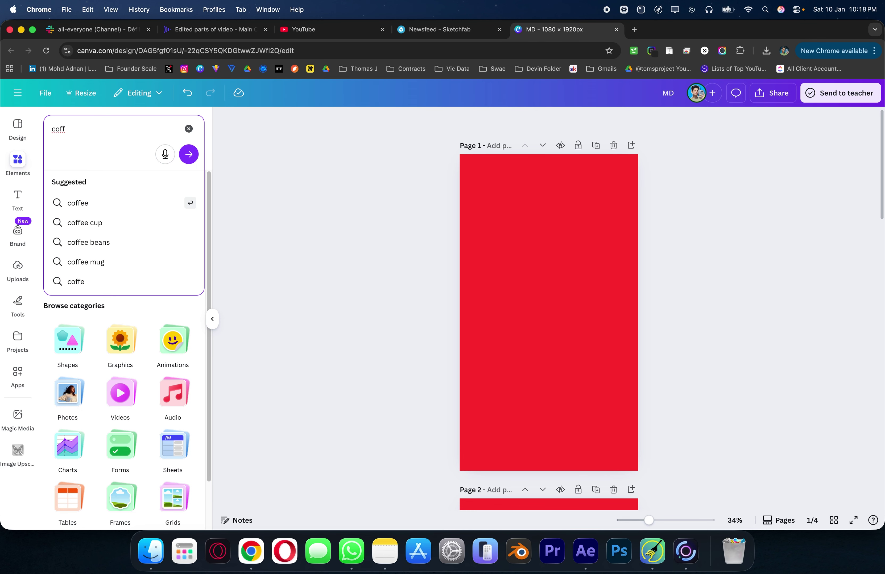
key(Down)
key(Down)
key(Return)
click(76, 186)
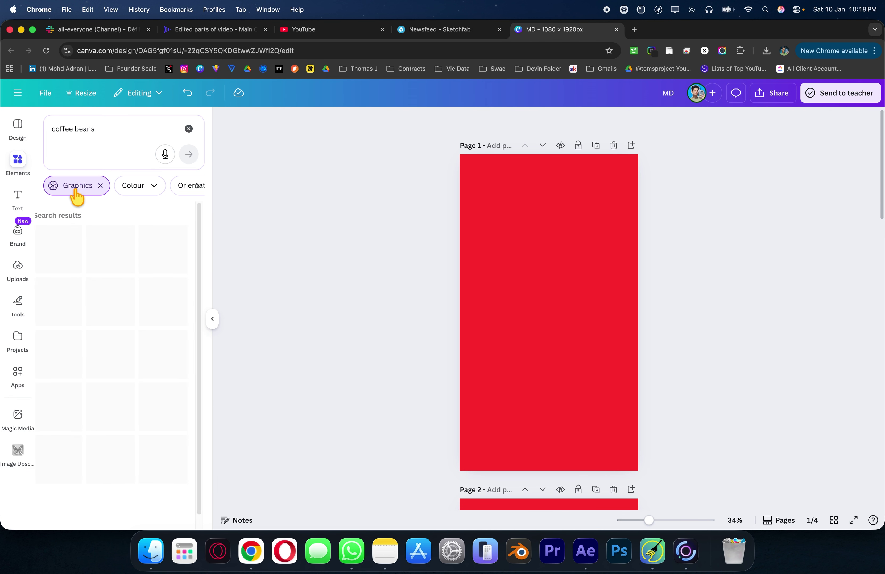
scroll(169, 394, down, 7)
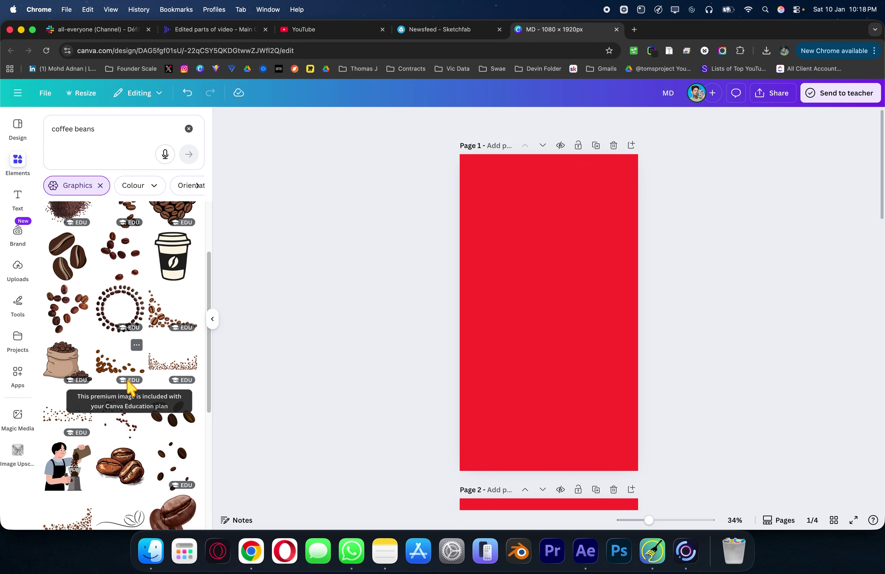
scroll(203, 449, down, 8)
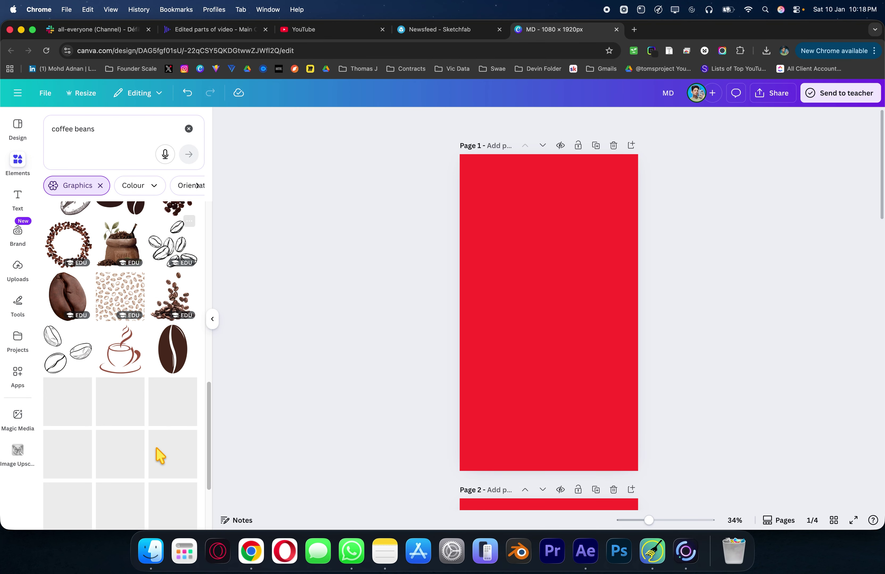
click(77, 294)
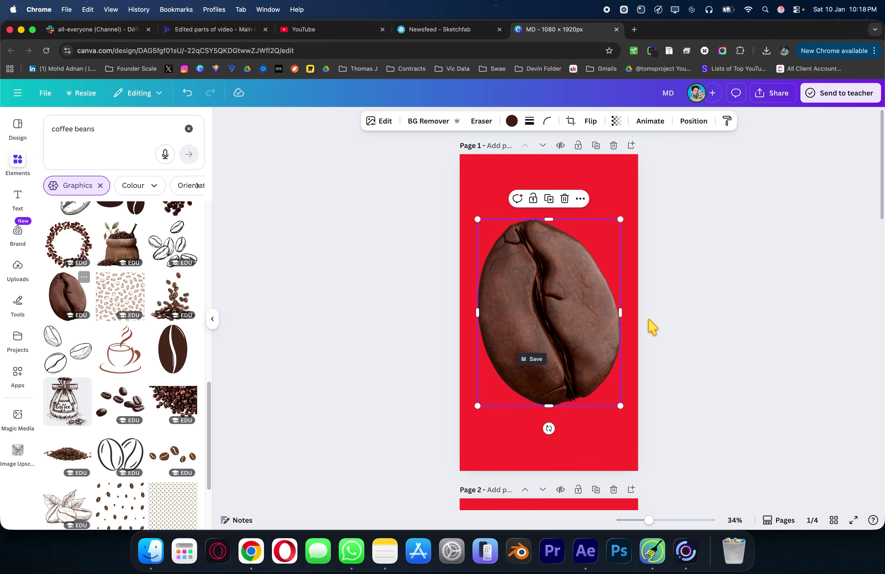
Clear the existing content from page 2 of the design, leaving its red background.
click(722, 377)
scroll(722, 376, down, 9)
click(534, 327)
key(Delete)
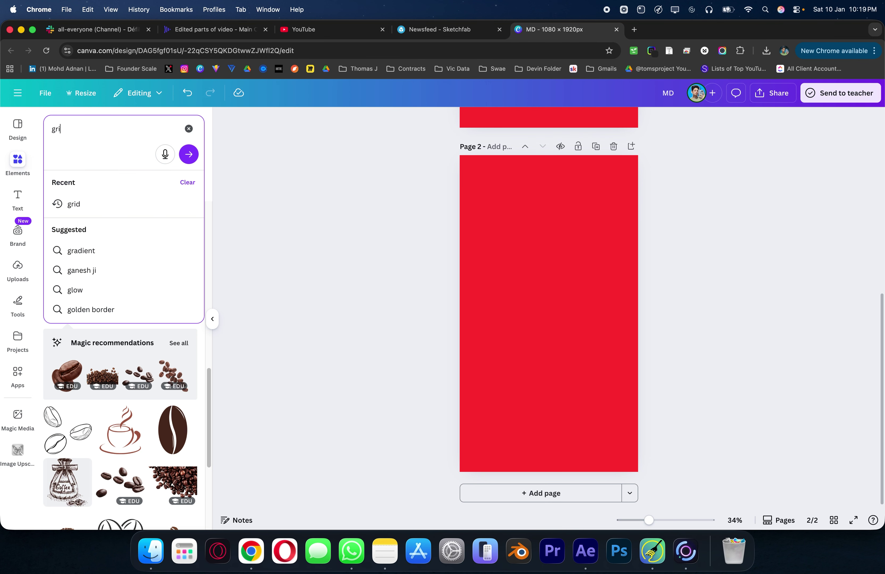
Search the graphics for grid and add the fine square grid with dotted intersections to page 2.
text(d)
key(Return)
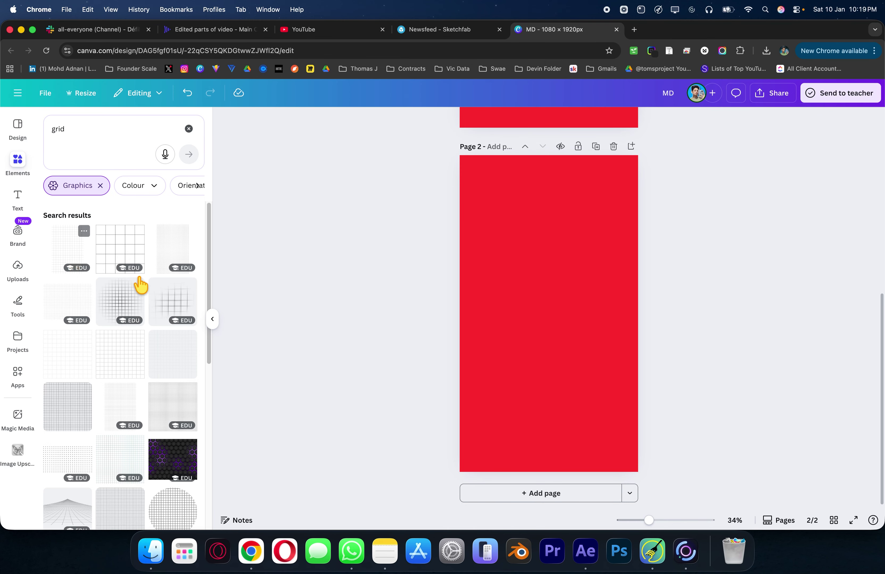
scroll(153, 300, down, 5)
scroll(171, 385, down, 2)
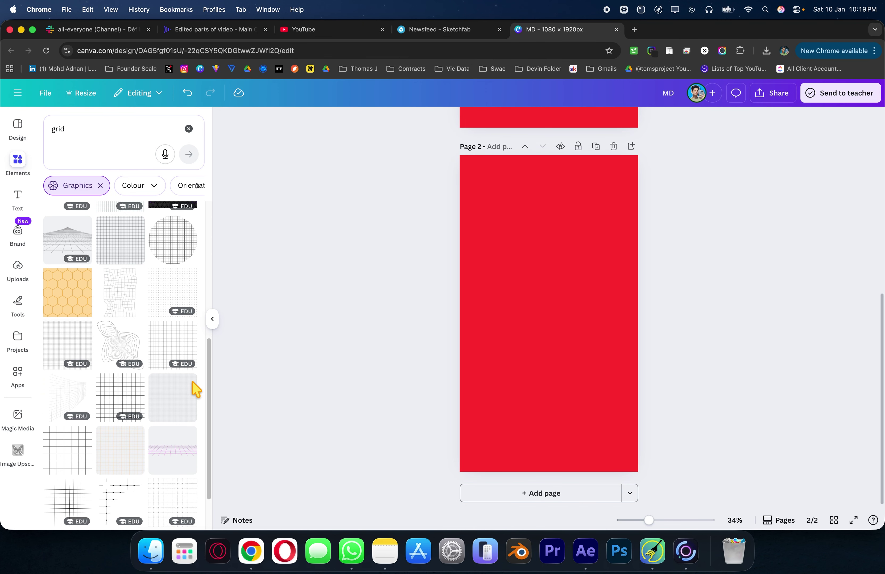
scroll(154, 463, down, 2)
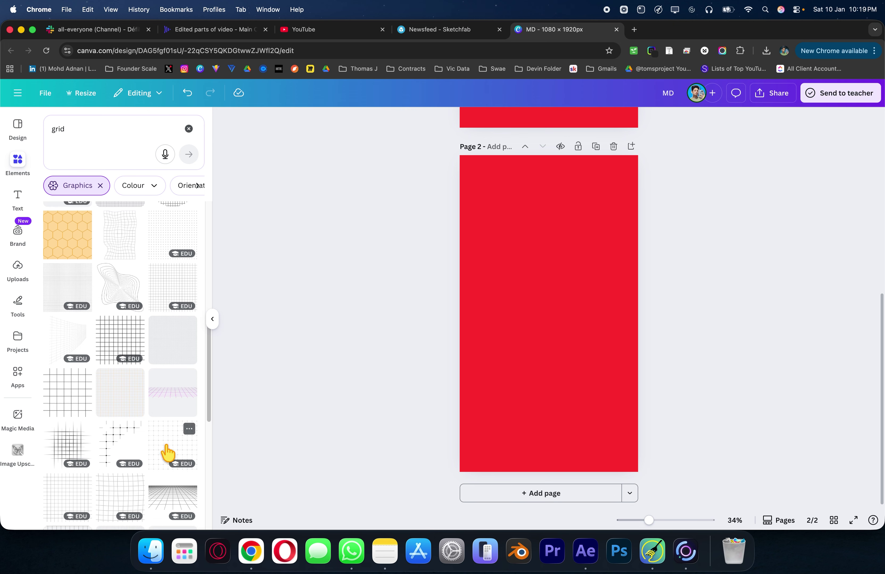
click(184, 449)
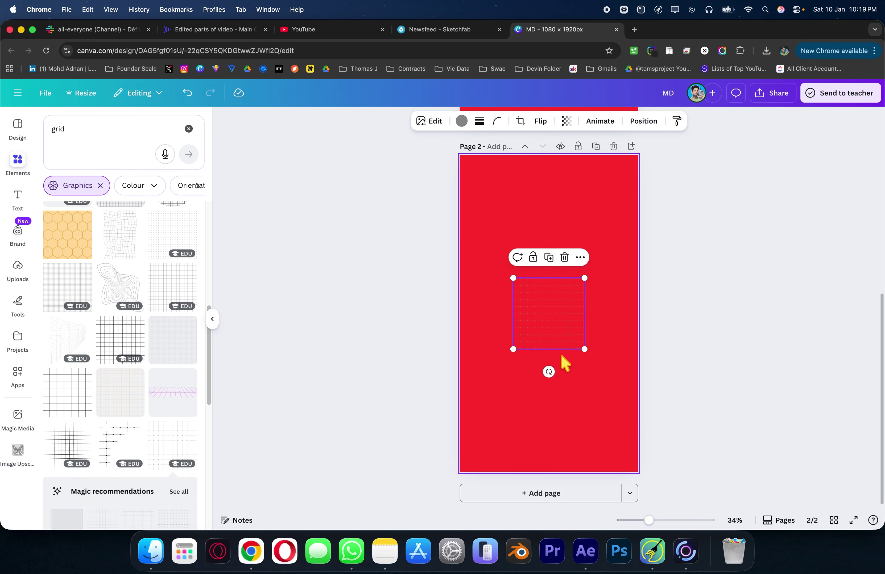
Enlarge the grid to most of the width of page 2 and recolour it black.
drag(583, 349, 608, 392)
click(451, 121)
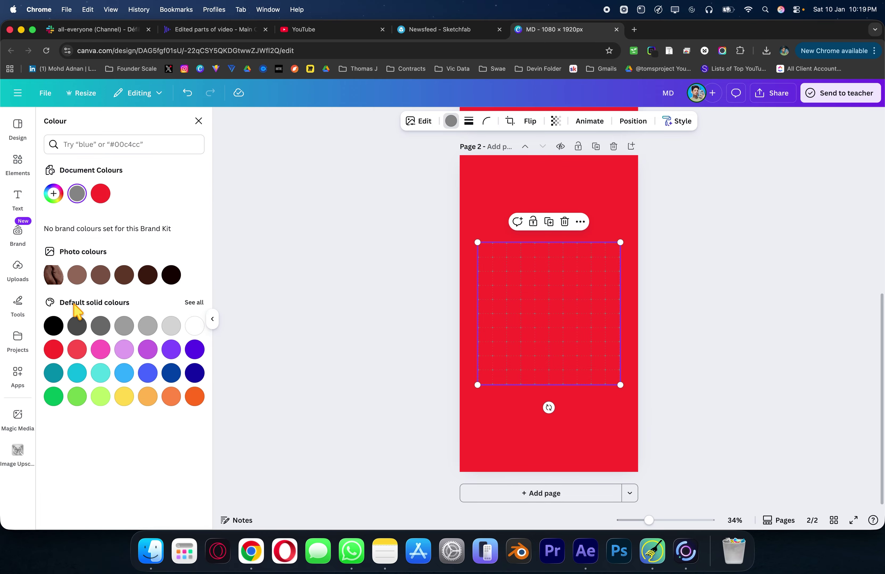
click(58, 327)
click(708, 340)
scroll(732, 328, up, 5)
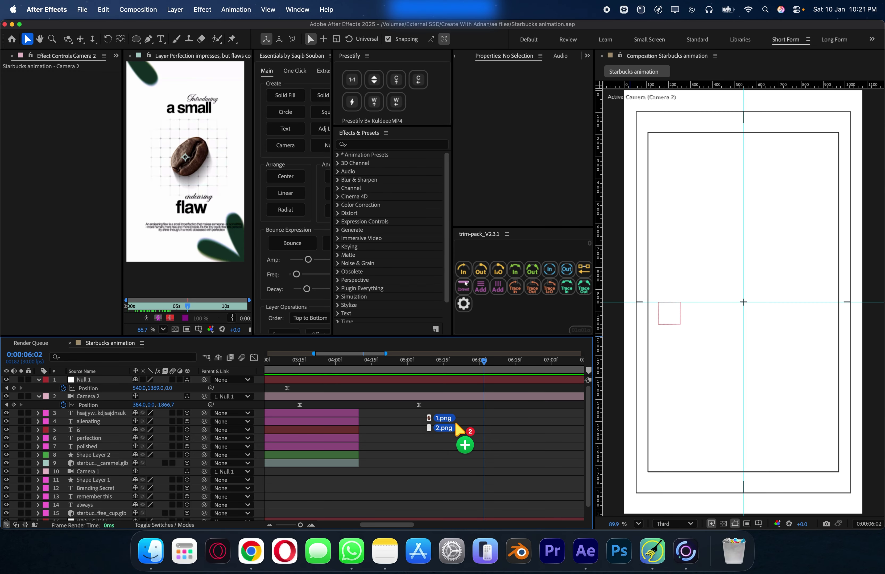
Back in After Effects, add 1.png and 2.png to the Starbucks composition as 3D layers positioned at 924, 1368.
drag(455, 425, 450, 431)
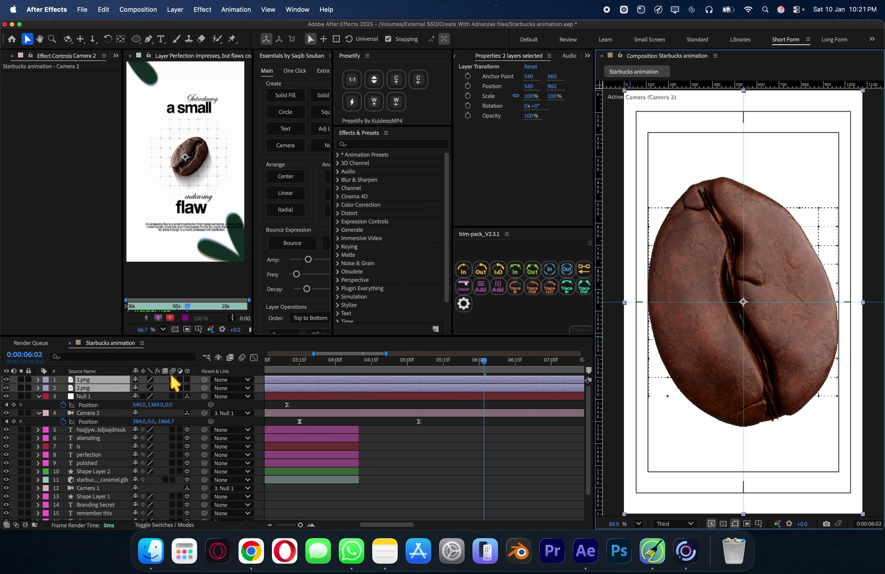
click(186, 388)
drag(698, 256, 784, 343)
Scale the 1.png and 2.png layers together down to 42.9%.
key(s)
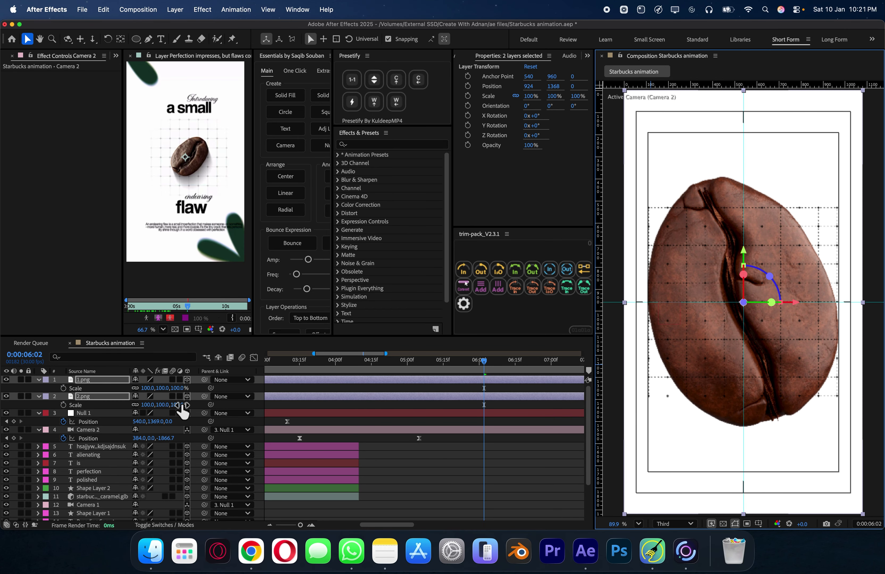
drag(179, 406, 157, 410)
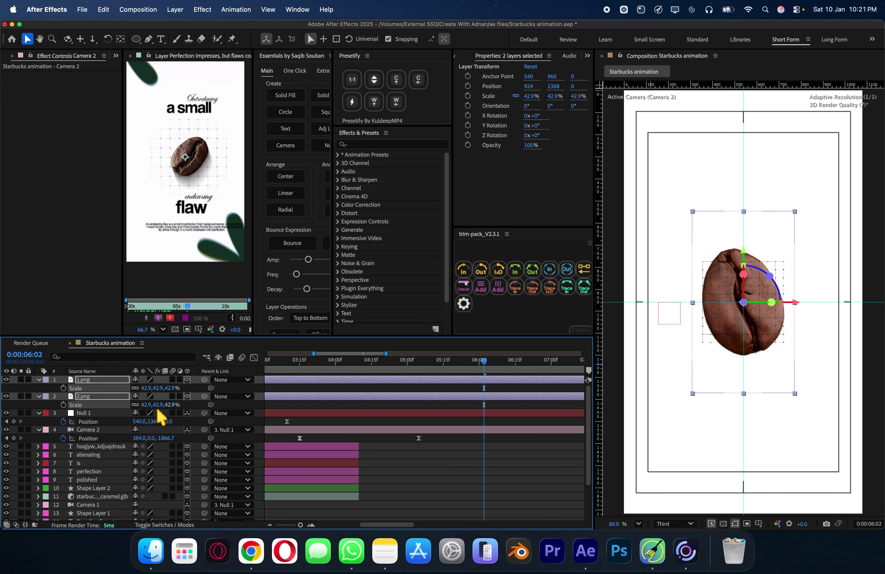
key(s)
click(450, 482)
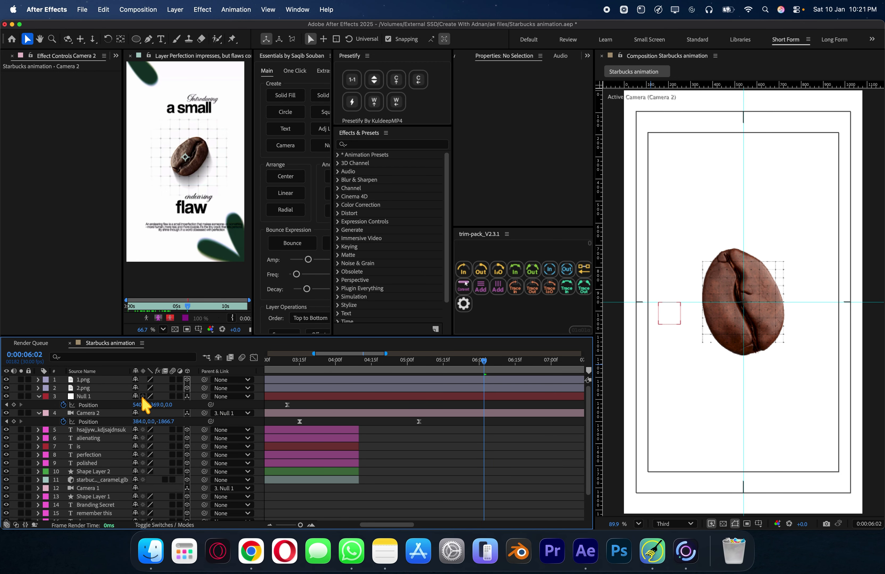
mouse_move(115, 380)
mouse_down()
mouse_move(119, 406)
mouse_move(115, 393)
mouse_up()
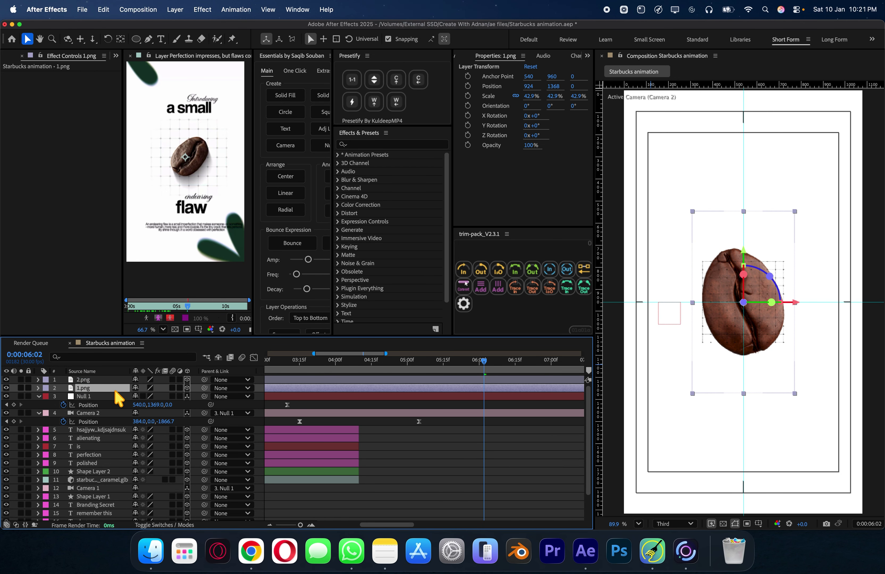
key(super+z)
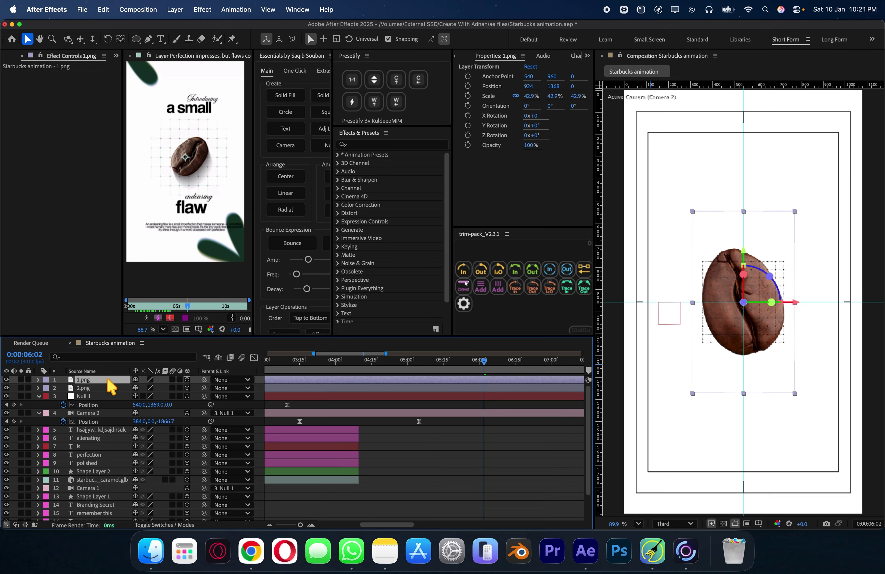
Set the Z position of the 2.png grid layer to 18 and its scale to 91.3%.
click(108, 387)
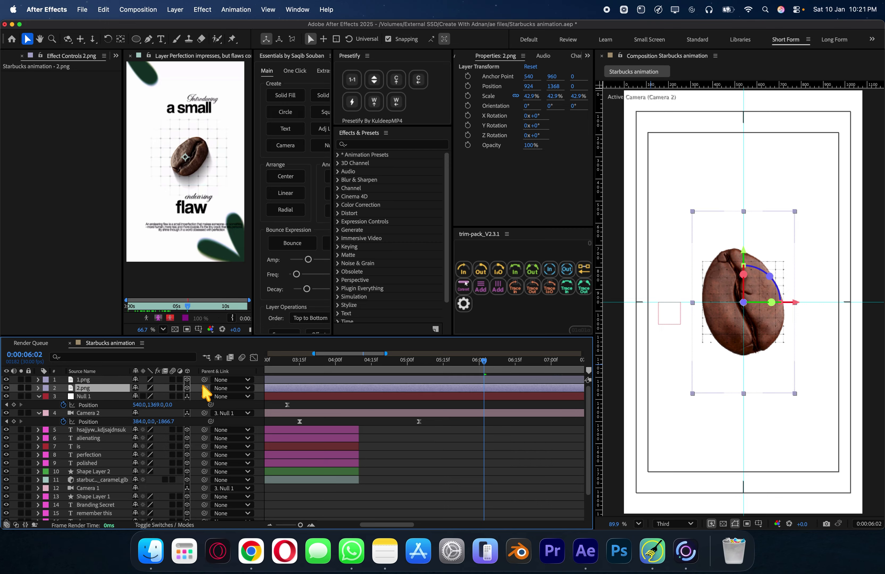
key(p)
drag(167, 396, 404, 397)
key(s)
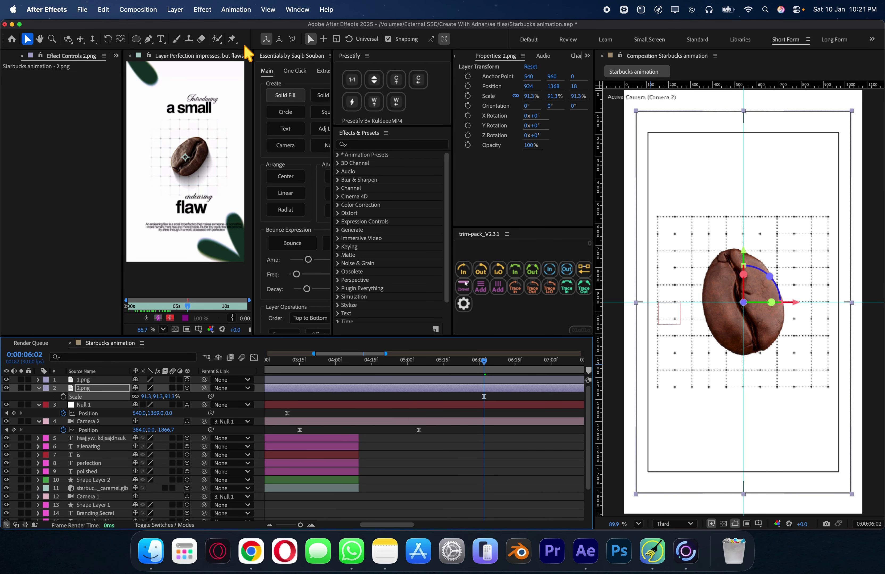
Add a circular mask around the grid on 2.png and set its Mask Feather to 109.5 pixels.
drag(136, 39, 176, 59)
drag(656, 215, 830, 390)
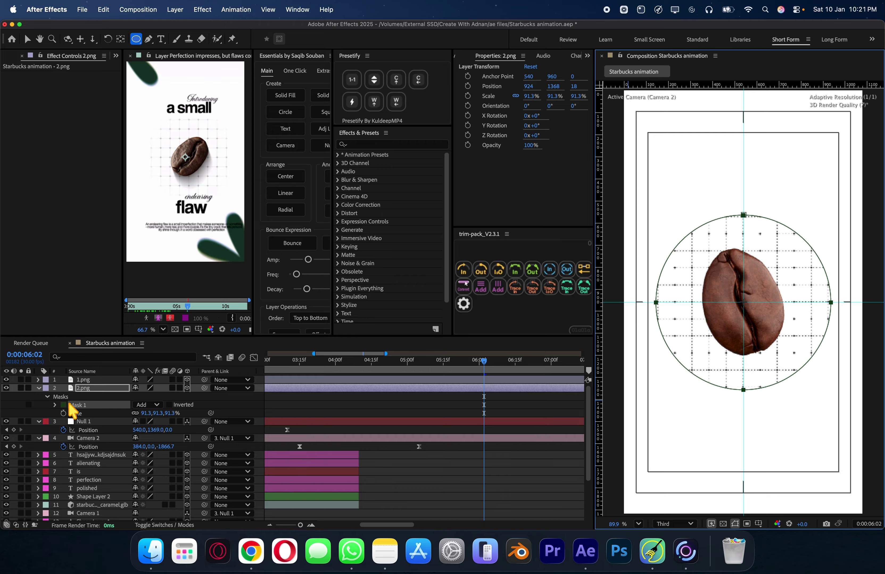
click(55, 405)
drag(157, 424, 197, 425)
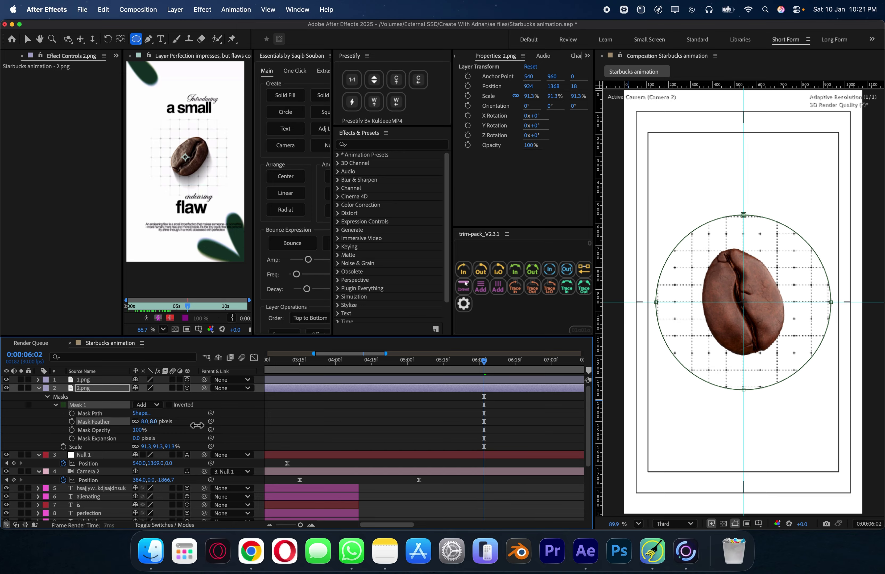
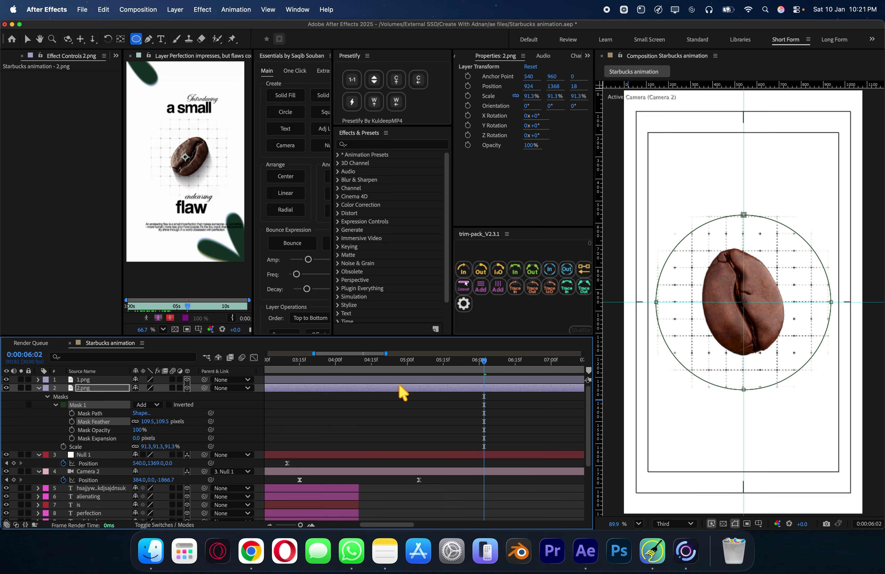
key(u)
Trim the start of the 1.png and 2.png layers to 0:00:04:10.
scroll(363, 383, up, 5)
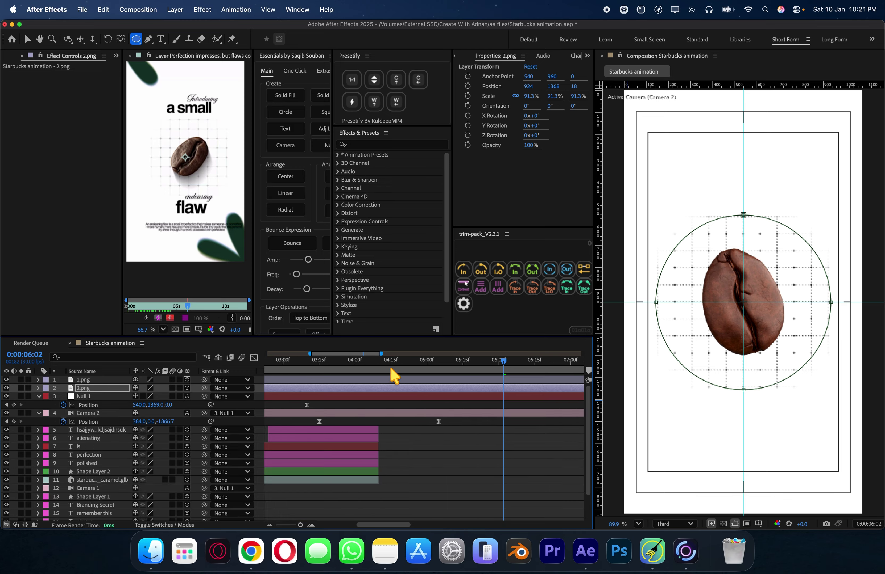
click(362, 370)
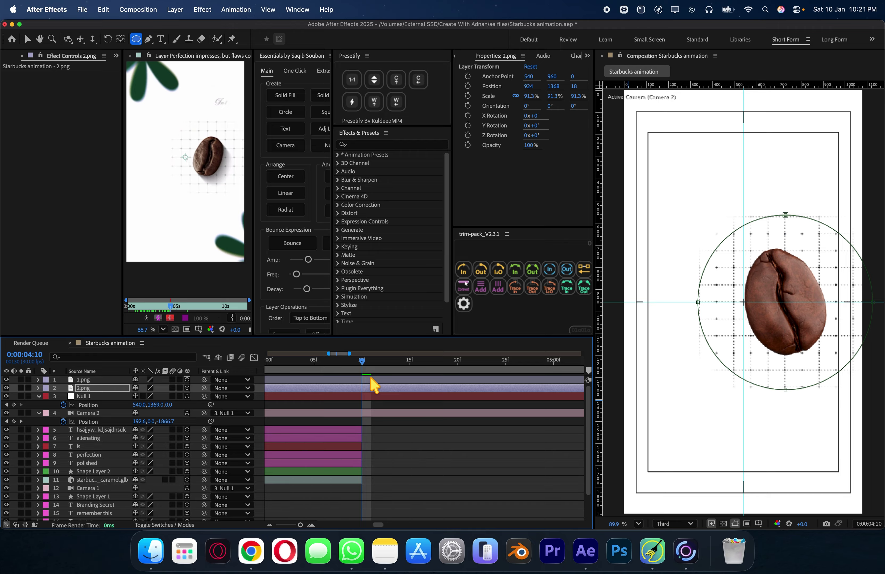
shift+click(370, 378)
key(alt+bracketleft)
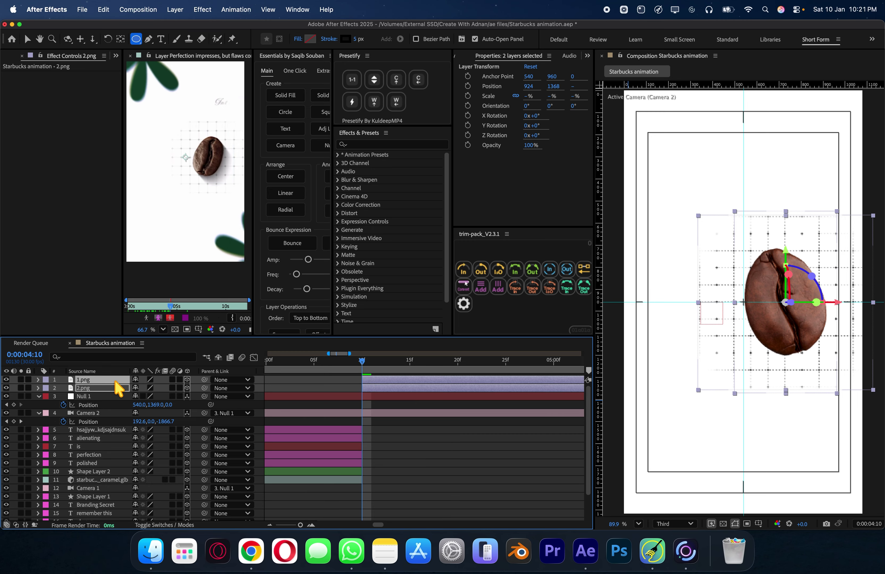
Move 1.png and 2.png directly below Camera 2 in the layer order.
drag(118, 389, 125, 427)
click(404, 438)
scroll(404, 418, down, 3)
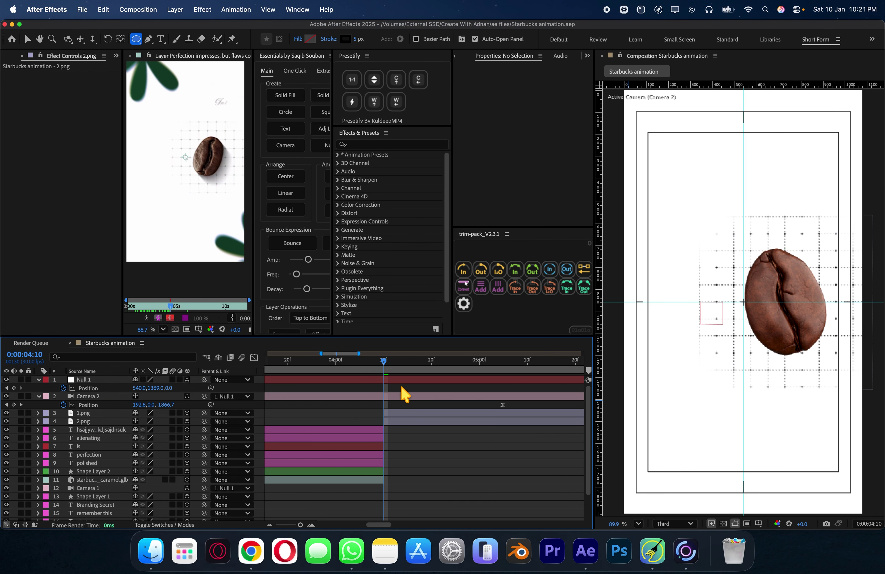
Animate the Z Rotation of 1.png from 0° at 0:00:04:10 to 40.3° at 0:00:05:15 and ease both keyframes.
mouse_move(392, 367)
mouse_down()
mouse_move(508, 367)
mouse_move(384, 379)
mouse_up()
click(392, 414)
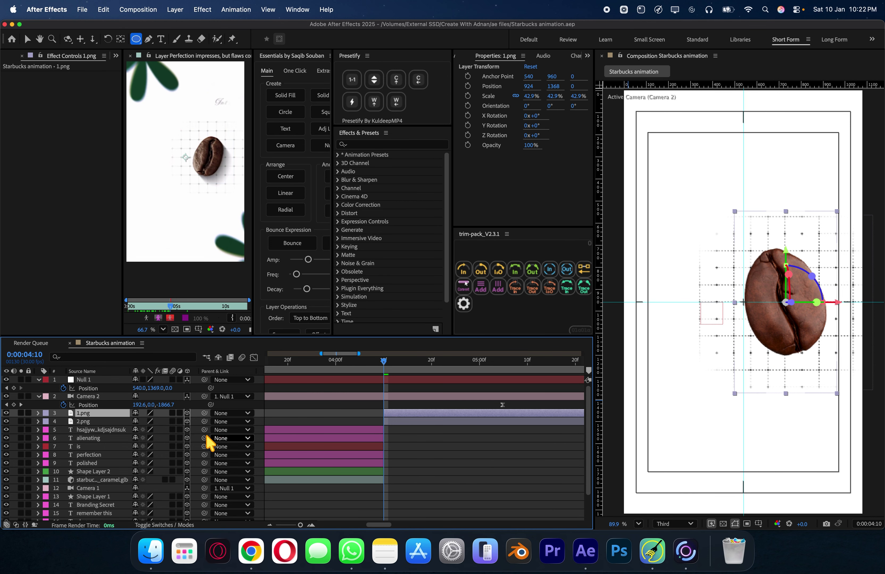
key(r)
click(63, 447)
drag(483, 366, 552, 369)
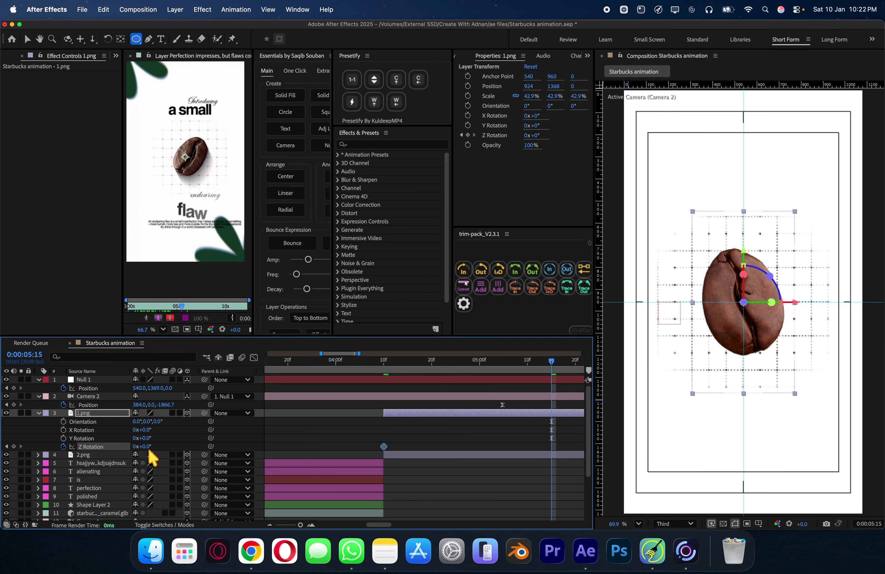
drag(150, 451, 329, 447)
key(minus)
drag(444, 360, 462, 364)
drag(473, 435, 351, 450)
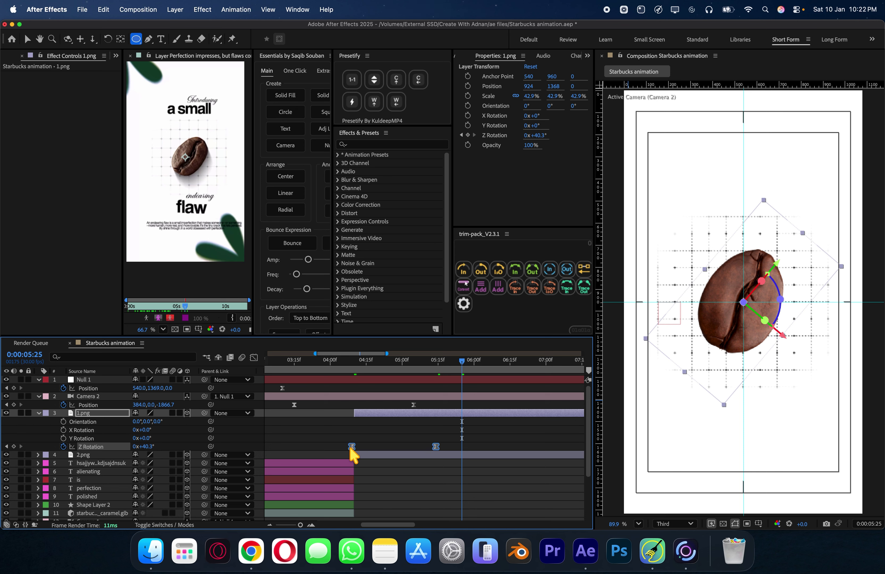
Lengthen the rotation of 1.png by moving its ending Z Rotation keyframe past 0:00:05:25, and collapse the layer's properties.
click(434, 444)
drag(430, 447, 491, 448)
shift+click(487, 455)
key(u)
click(452, 467)
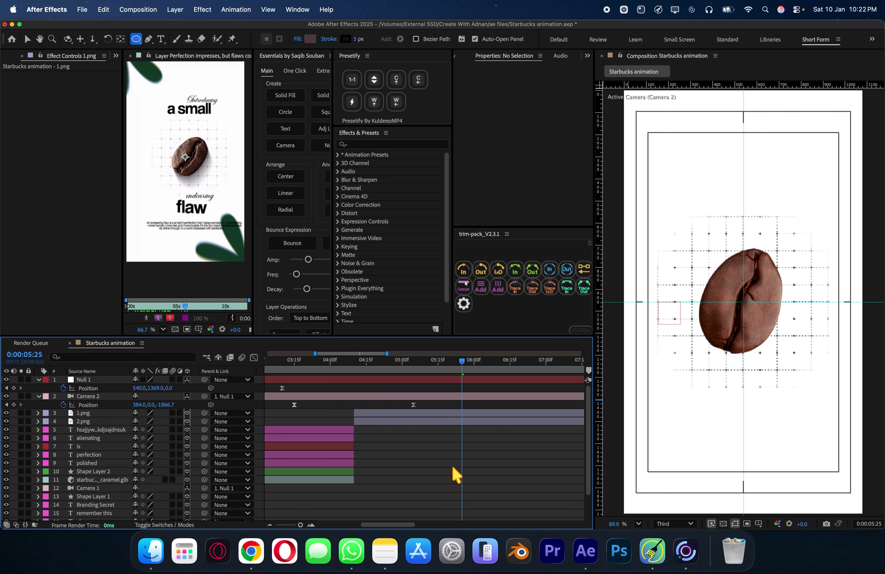
Duplicate the perfection and polished text layers, place the copies above 1.png and shift them to start around 0:00:04:10.
click(103, 457)
shift+click(103, 465)
key(super+d)
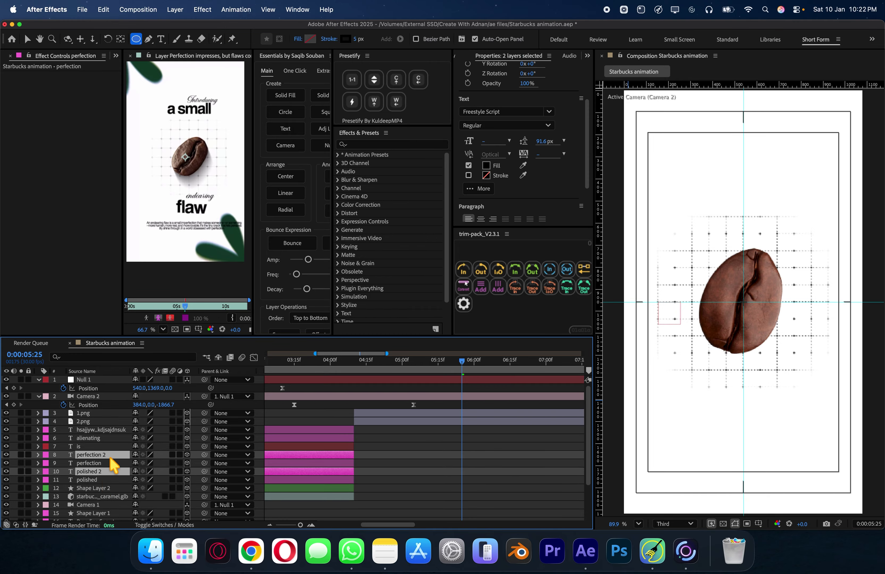
drag(110, 457, 138, 430)
drag(306, 422, 459, 429)
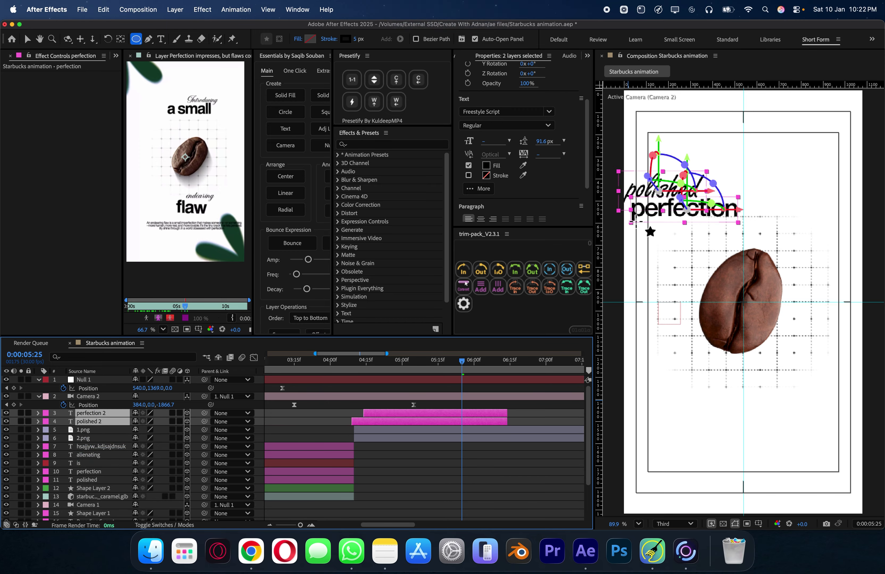
Reposition the duplicated polished and perfection texts so they sit centered just above the coffee bean.
key(v)
drag(656, 223, 719, 210)
click(431, 434)
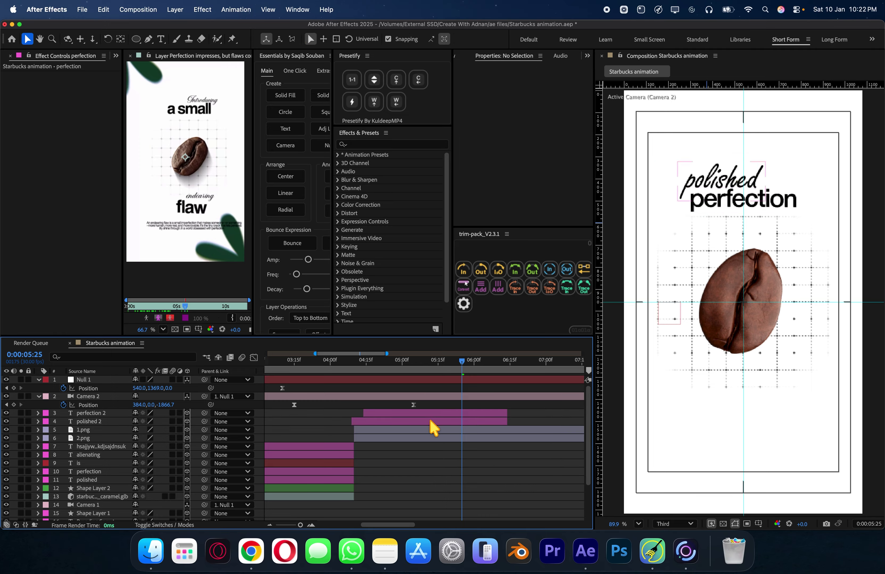
click(434, 428)
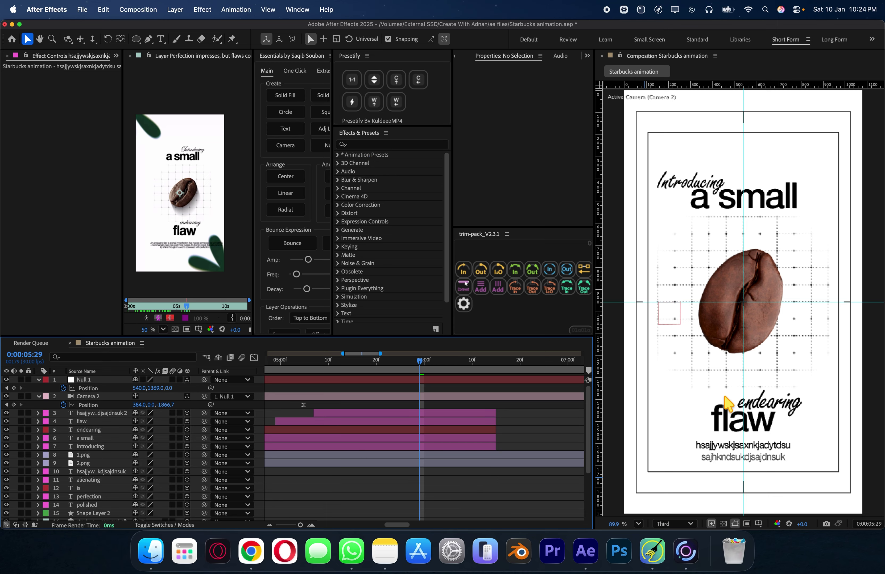
Apply Brightness & Contrast to the coffee bean layer 1.png with Brightness -2 and Contrast 67.
click(384, 145)
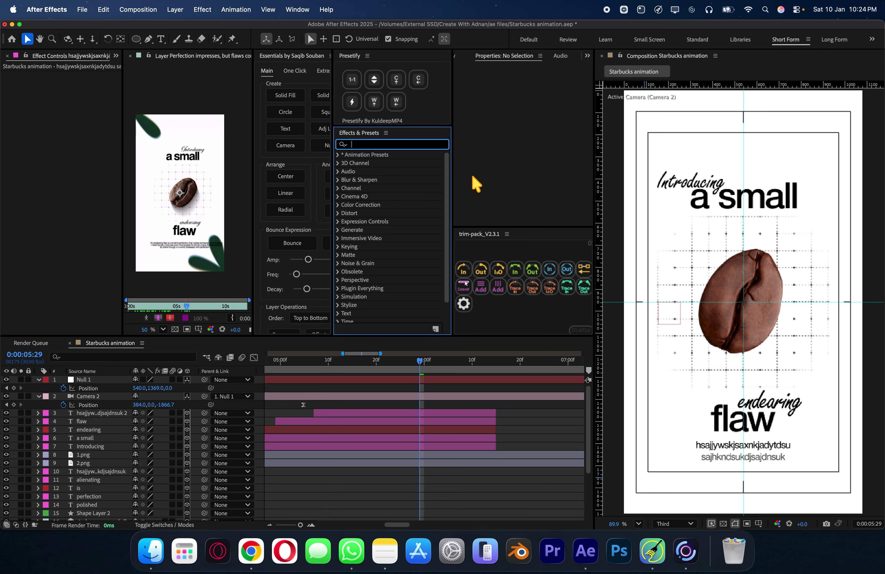
text(contra)
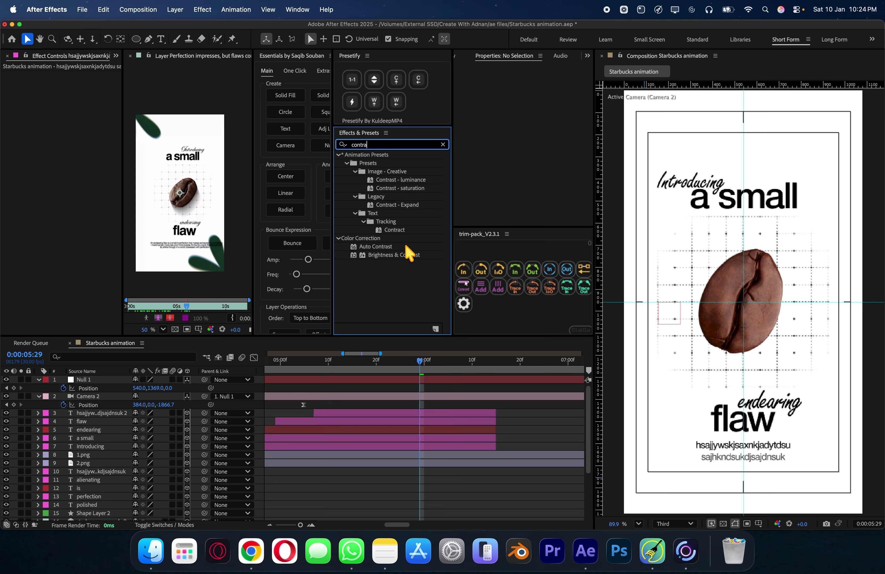
drag(405, 255, 382, 461)
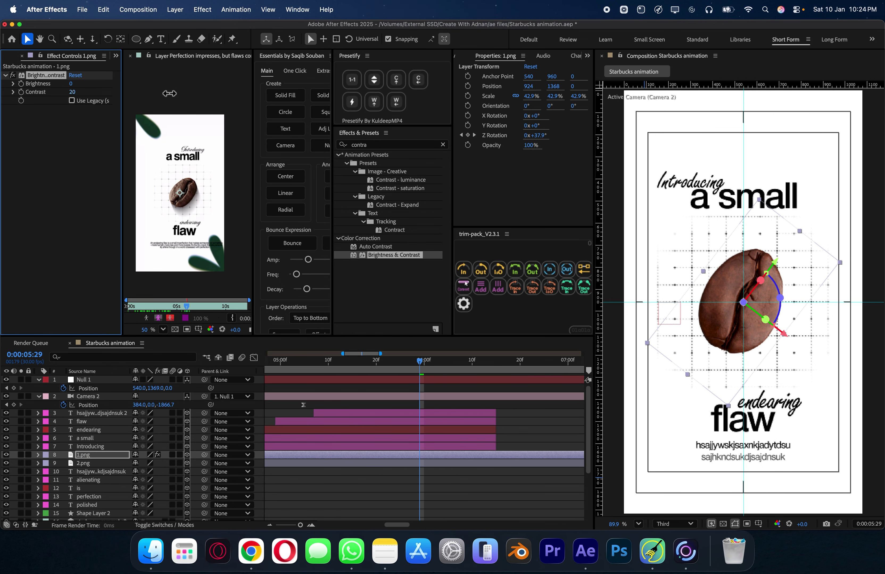
drag(169, 94, 488, 97)
drag(72, 91, 186, 120)
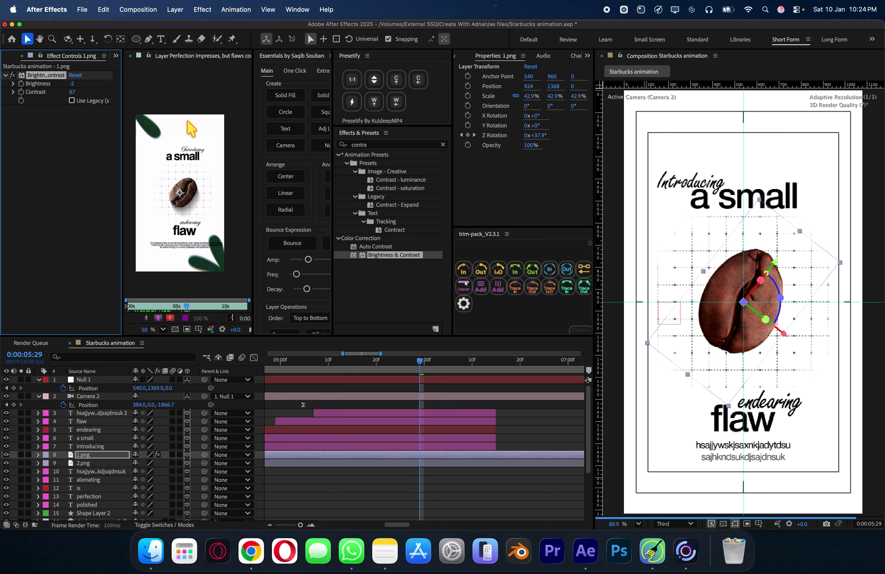
Find the Shadow Studio 3 effect and apply it to the 1.png bean layer.
click(388, 145)
text(shadow)
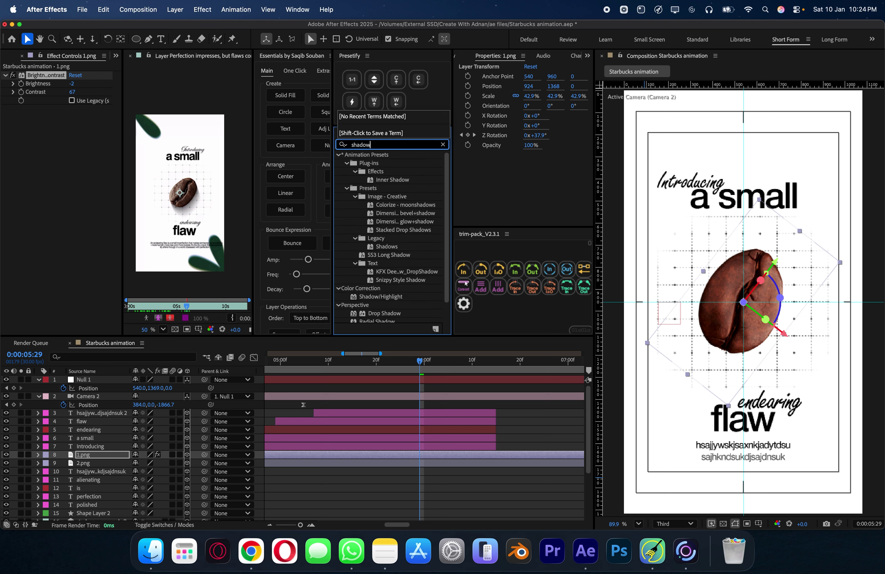
scroll(355, 274, down, 2)
drag(275, 300, 55, 228)
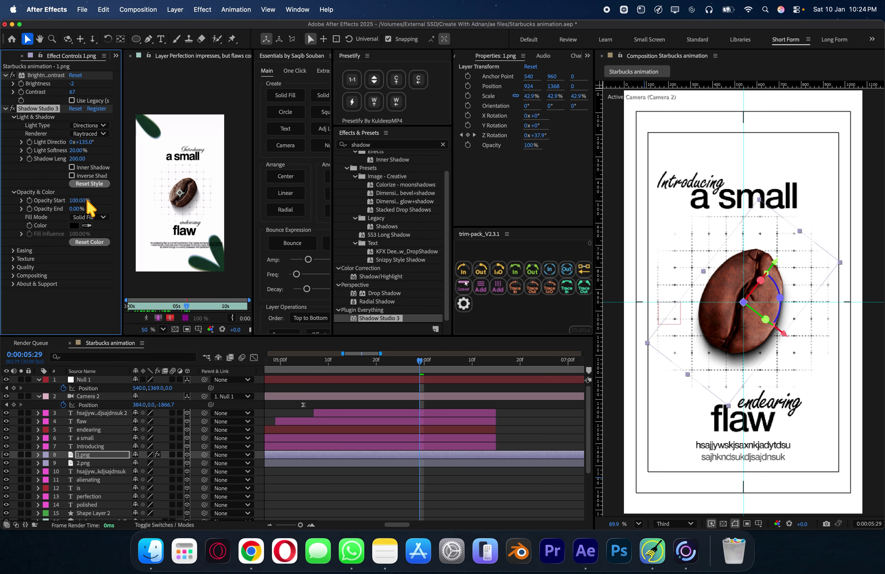
Set the bean shadow's light direction to 91°, softness to 10%, length to 747 and starting opacity to 50%, and save the project.
drag(82, 147, 67, 150)
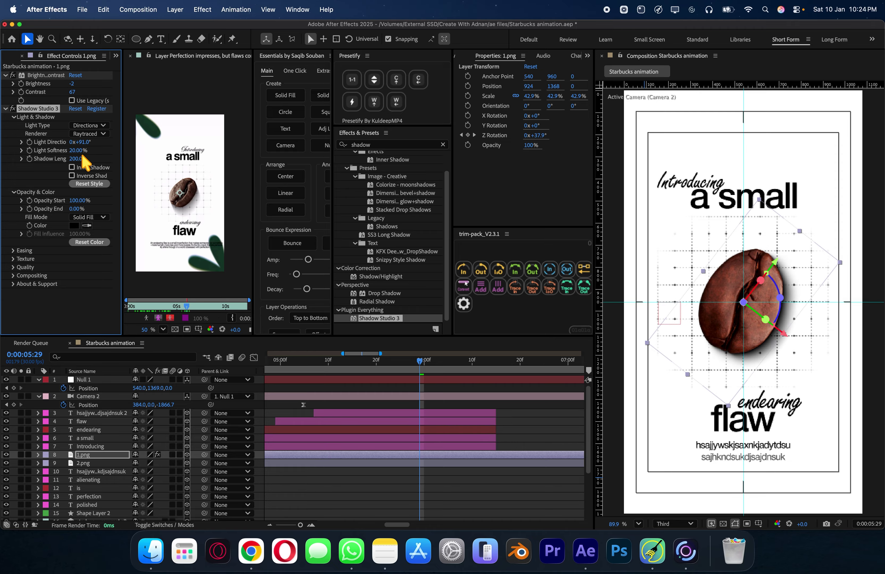
drag(79, 166, 350, 166)
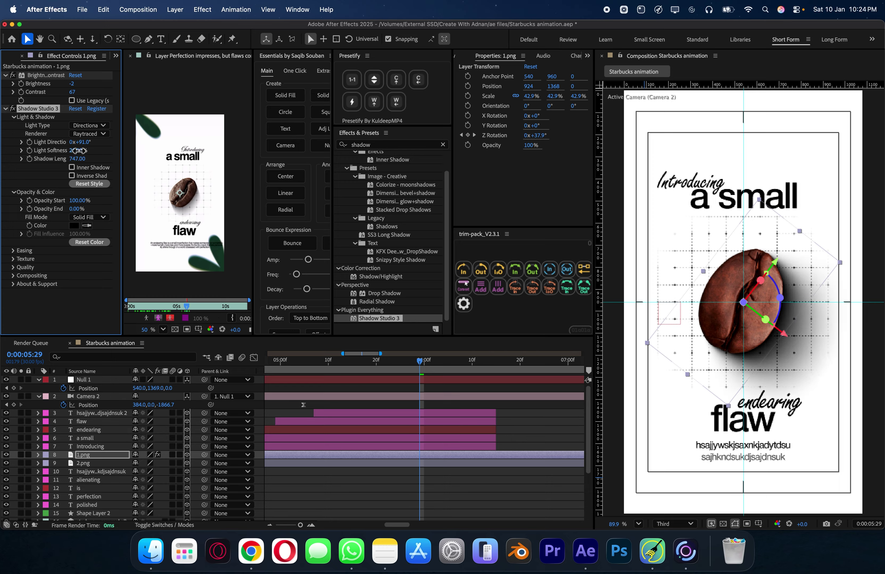
key(Return)
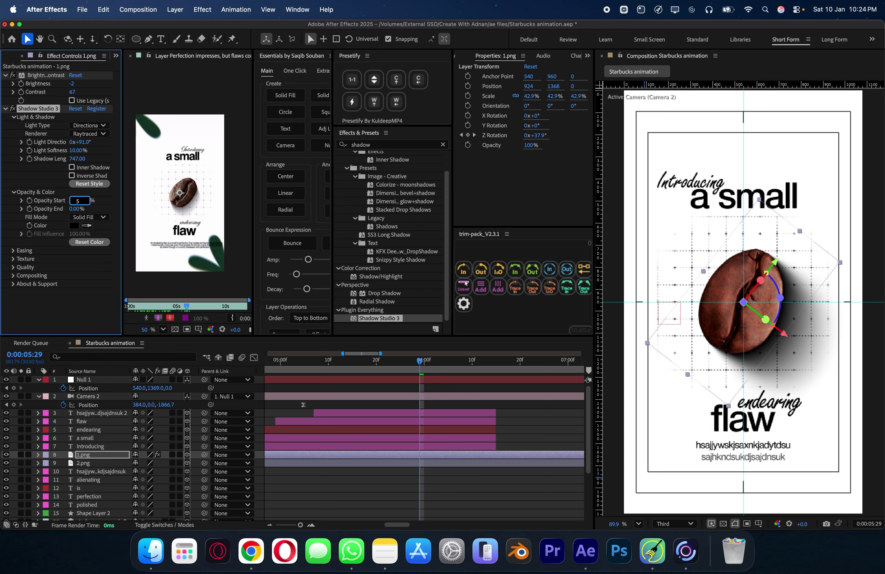
key(super+s)
click(509, 486)
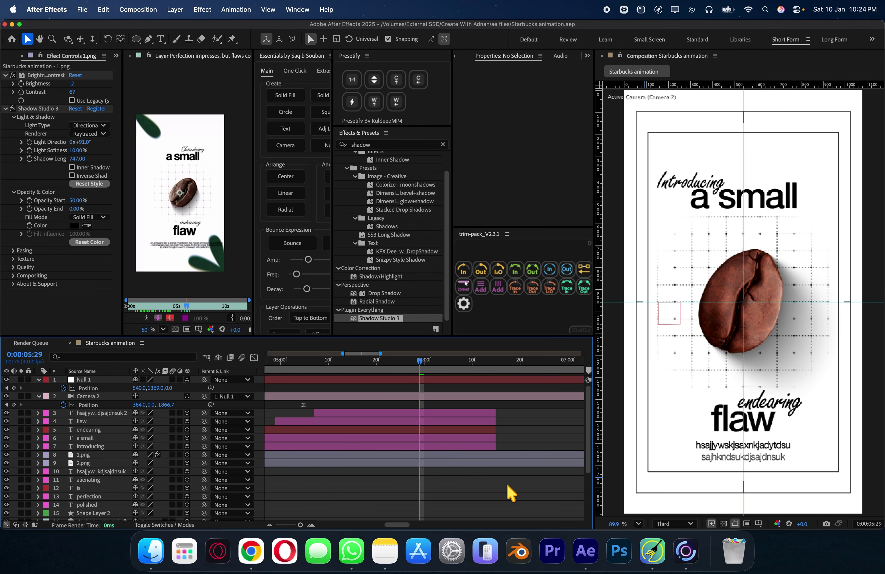
Extend the ends of the five text layers of the bean scene to 0:00:07:00.
scroll(510, 474, down, 5)
scroll(476, 447, up, 5)
click(415, 361)
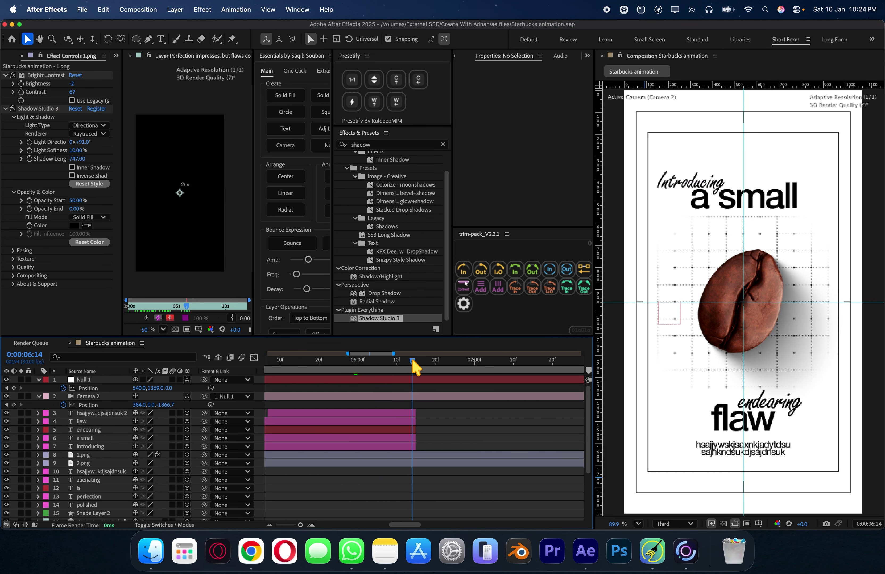
click(410, 413)
shift+click(410, 446)
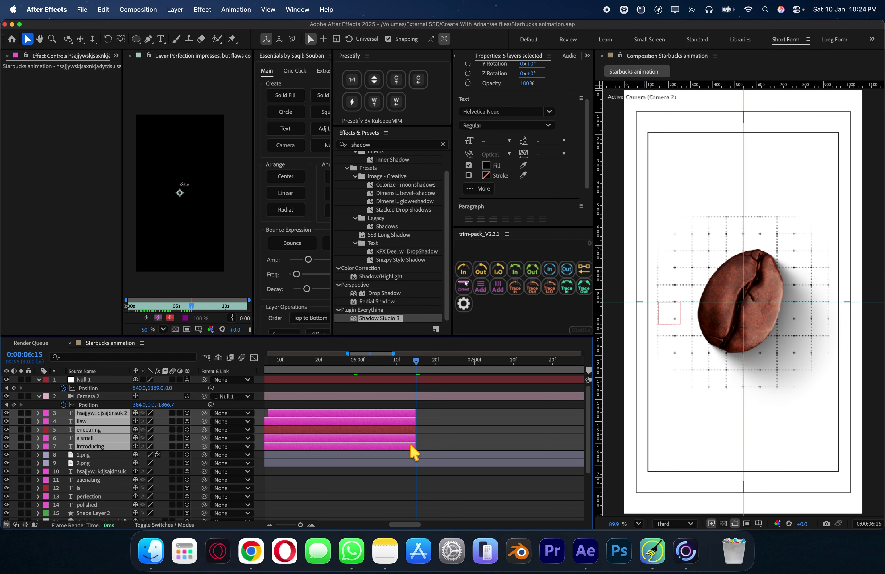
drag(420, 437, 457, 435)
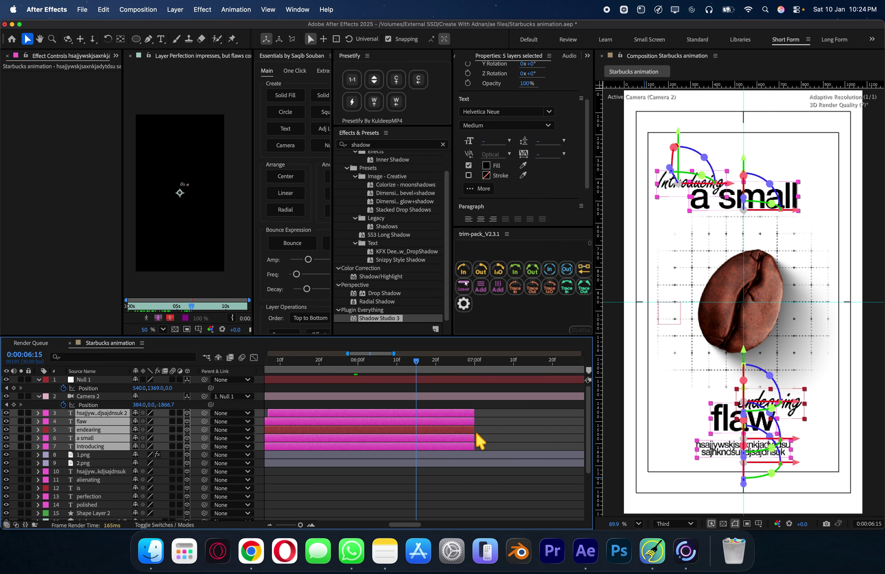
Split 1.png and 2.png at 0:00:07:00 and delete the parts after the cut.
click(475, 360)
click(489, 455)
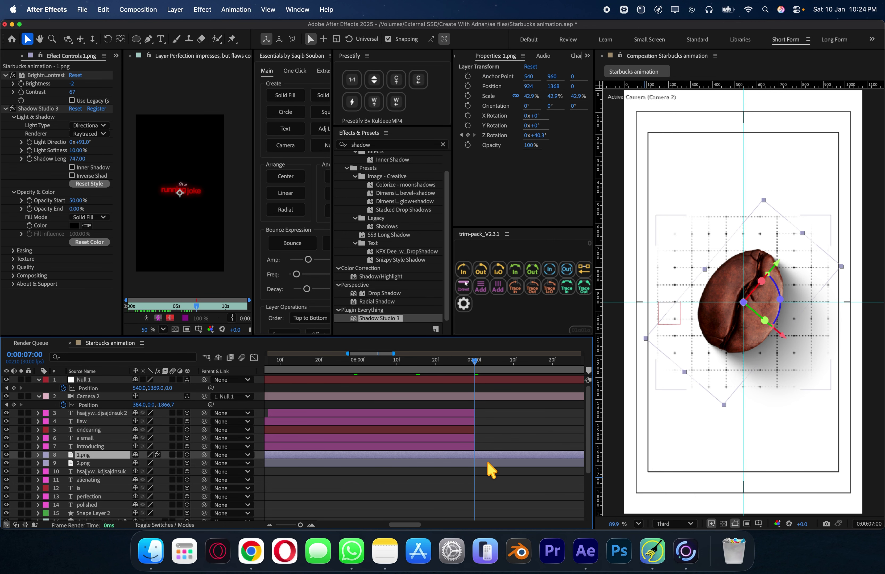
shift+click(487, 463)
key(super+shift+d)
key(Delete)
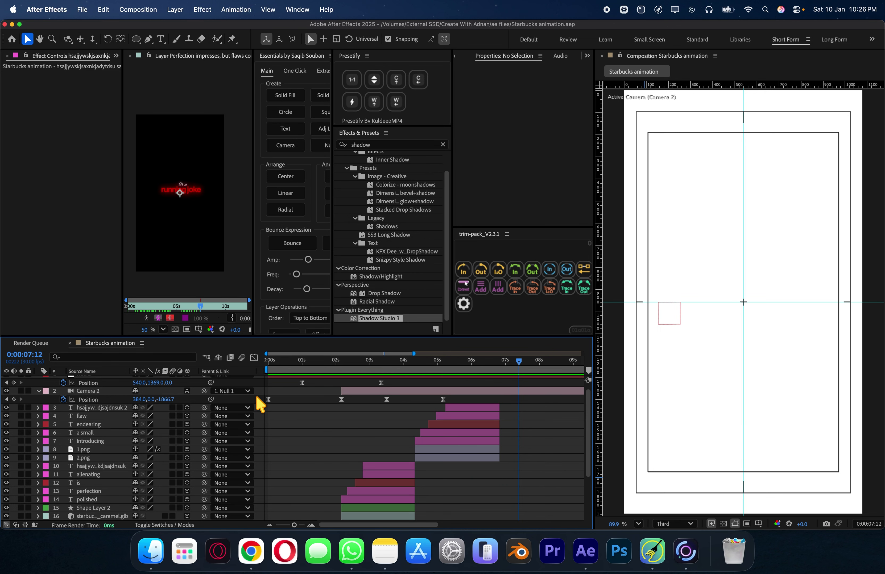
Create a black full-size solid layer of 1080 x 1920 px in the composition.
right_click(260, 401)
mouse_move(287, 392)
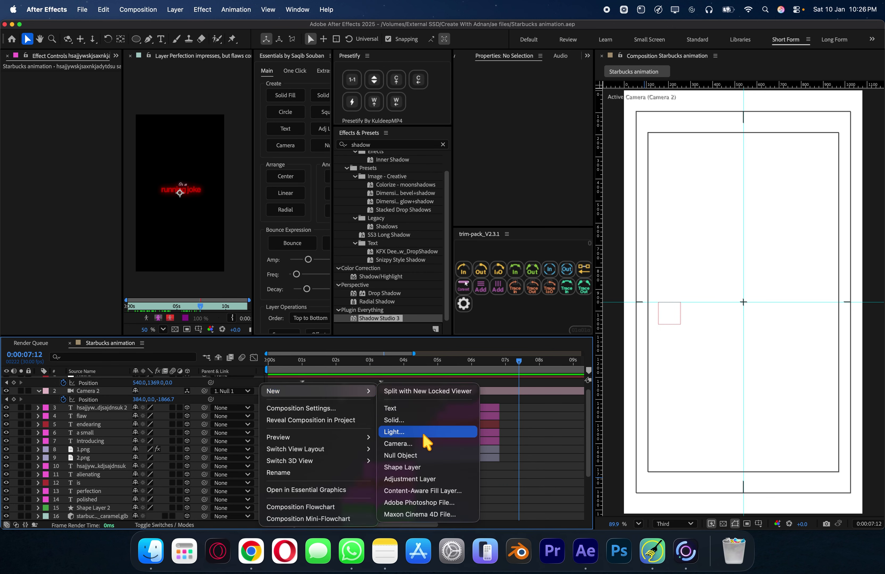
click(428, 421)
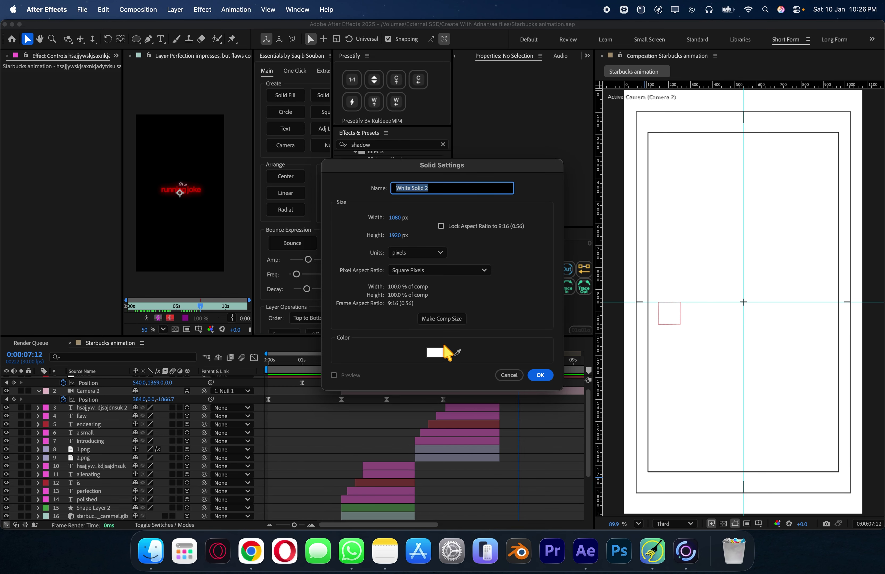
click(441, 350)
drag(407, 283, 267, 411)
click(540, 222)
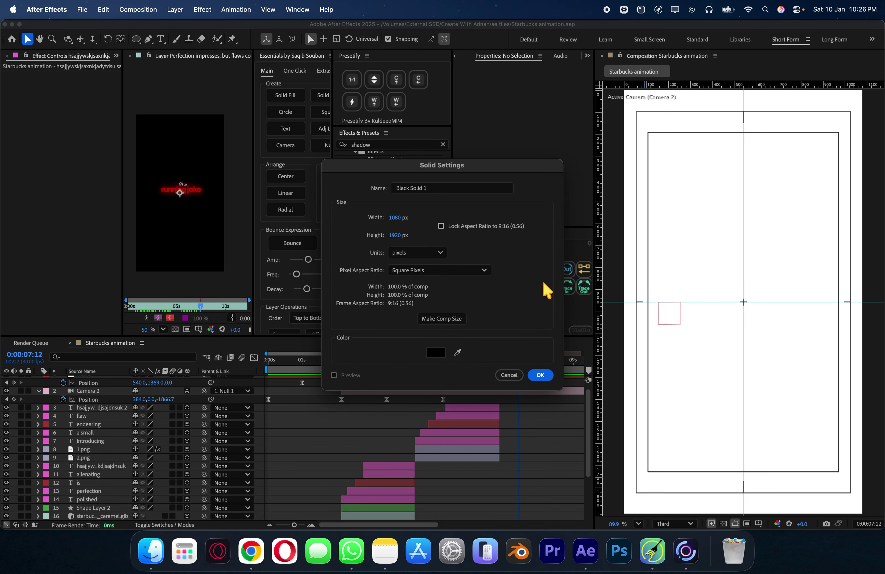
click(539, 375)
Trim the start of the black solid to 0:00:06:04 and push its start to about 0:00:06:24.
drag(526, 366, 476, 361)
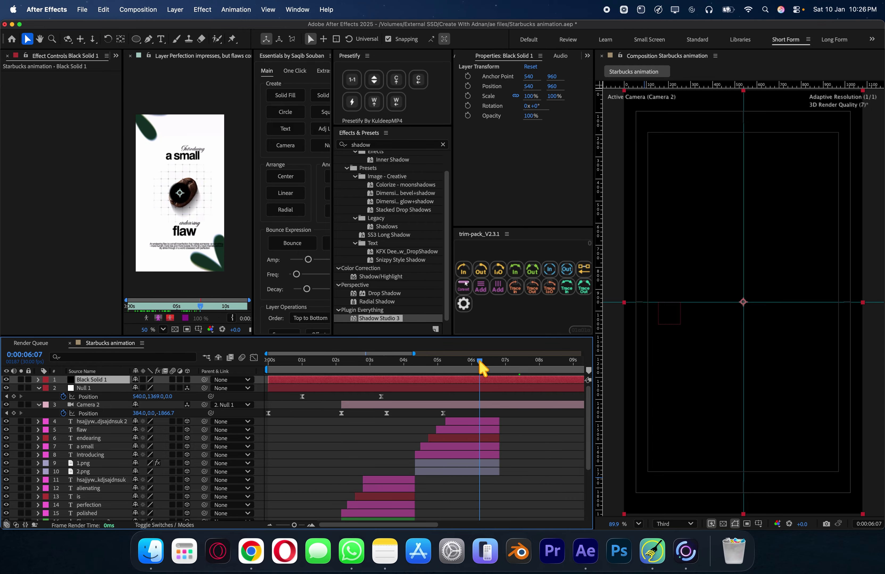
key(alt+bracketleft)
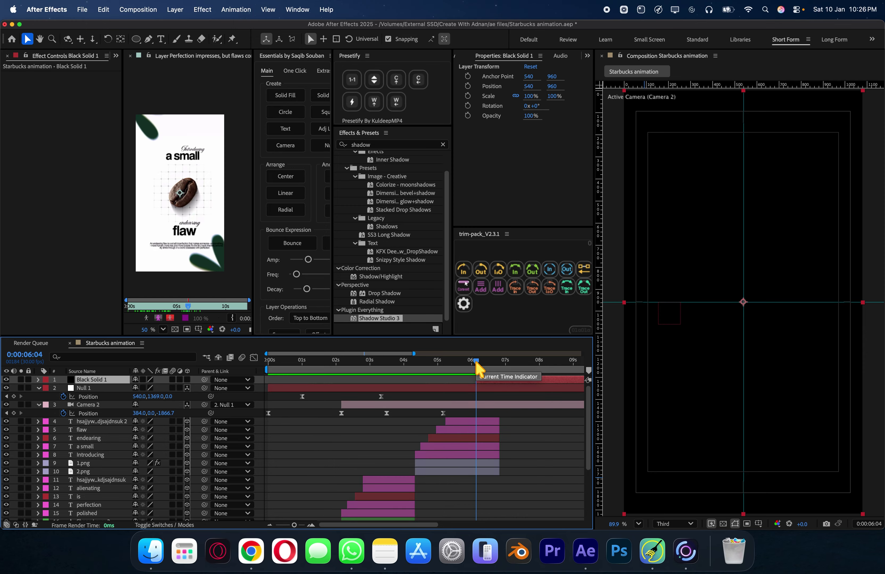
scroll(482, 431, up, 4)
drag(479, 381, 568, 378)
Push Camera 2 in to a Z position of -1732.3 with a new Position keyframe placed at about 0:00:06:28.
click(529, 365)
drag(167, 414, 827, 412)
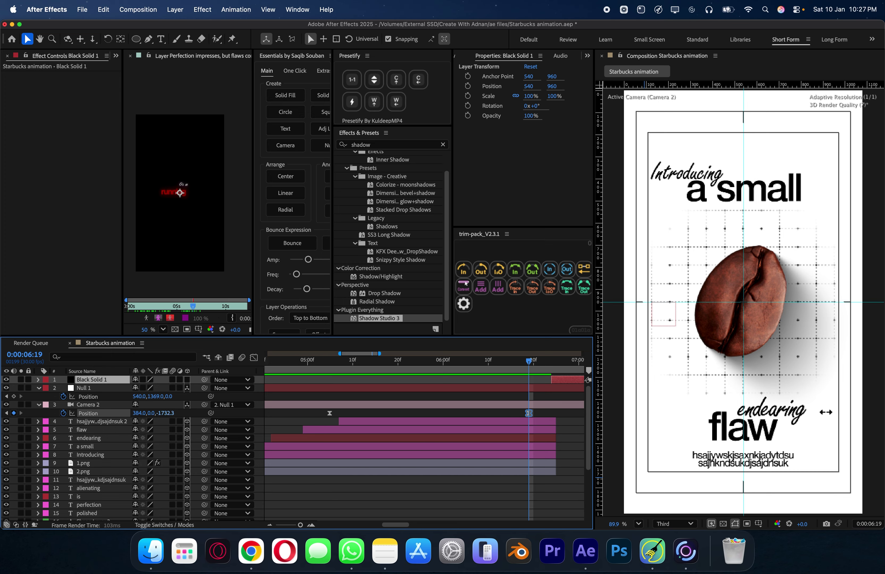
drag(531, 415, 571, 414)
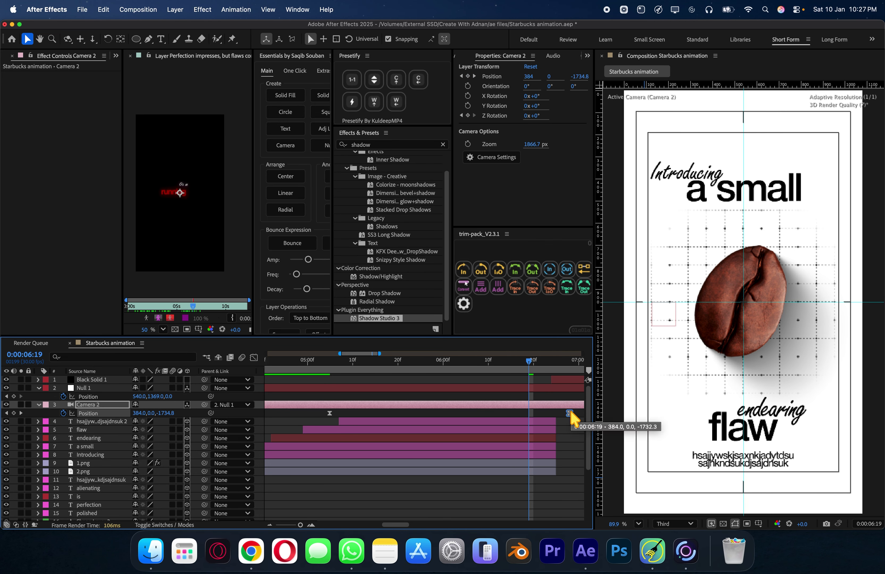
Extend the black solid's start back to 0:00:06:05 and delete the solid layer.
click(376, 361)
drag(379, 381, 469, 381)
scroll(469, 381, right, 2)
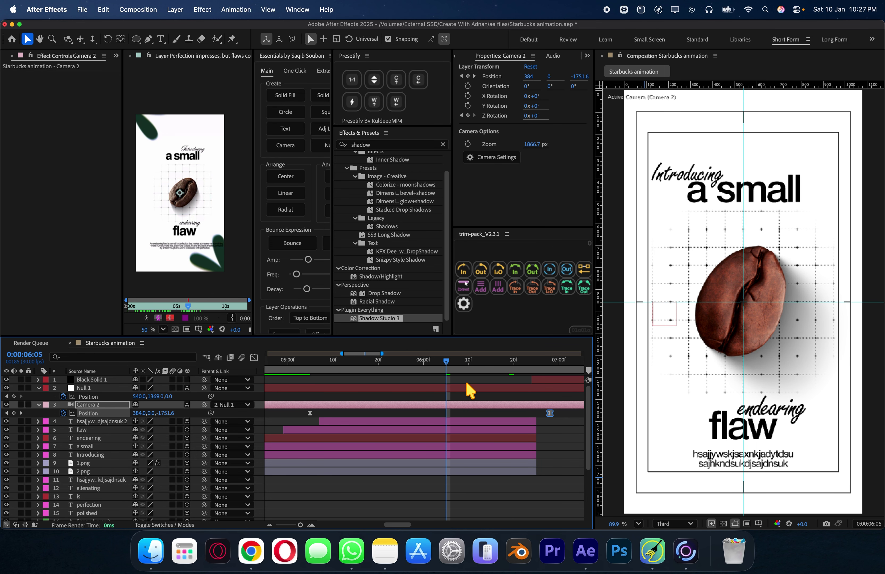
drag(525, 380, 439, 381)
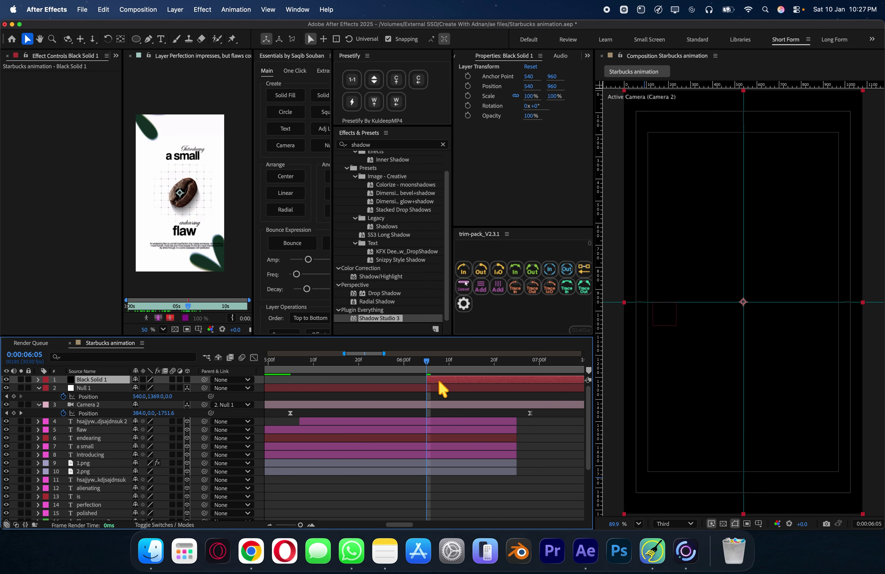
key(Delete)
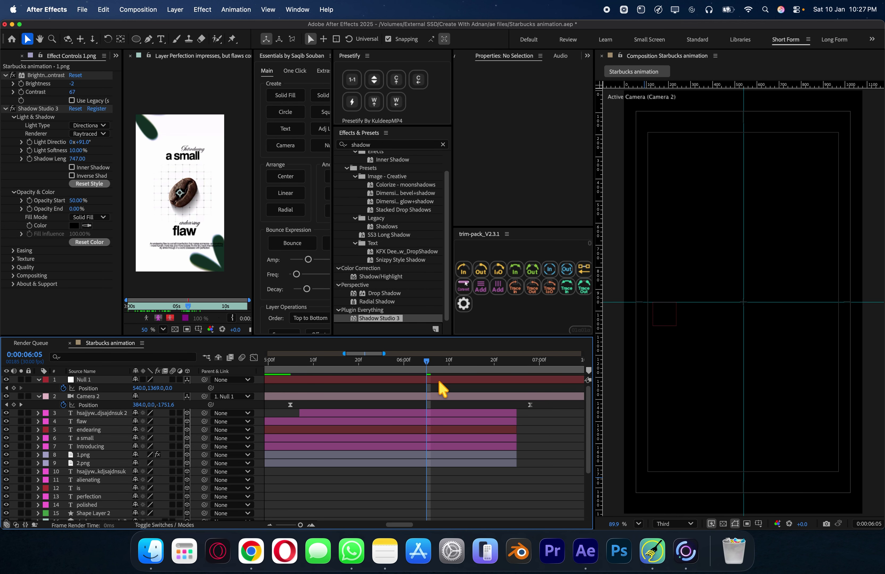
Draw a circle about 606 px in diameter over the coffee bean and remove its stroke.
scroll(729, 331, down, 1)
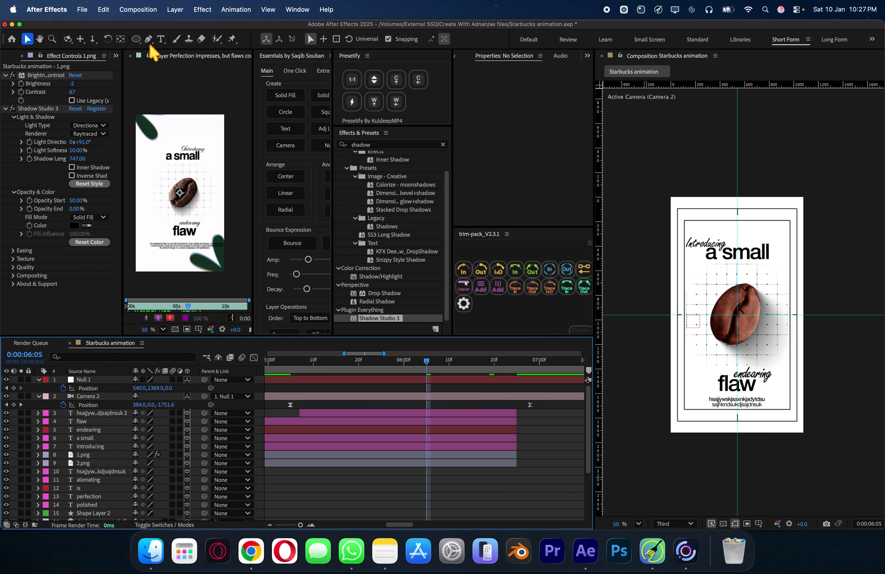
drag(136, 39, 191, 62)
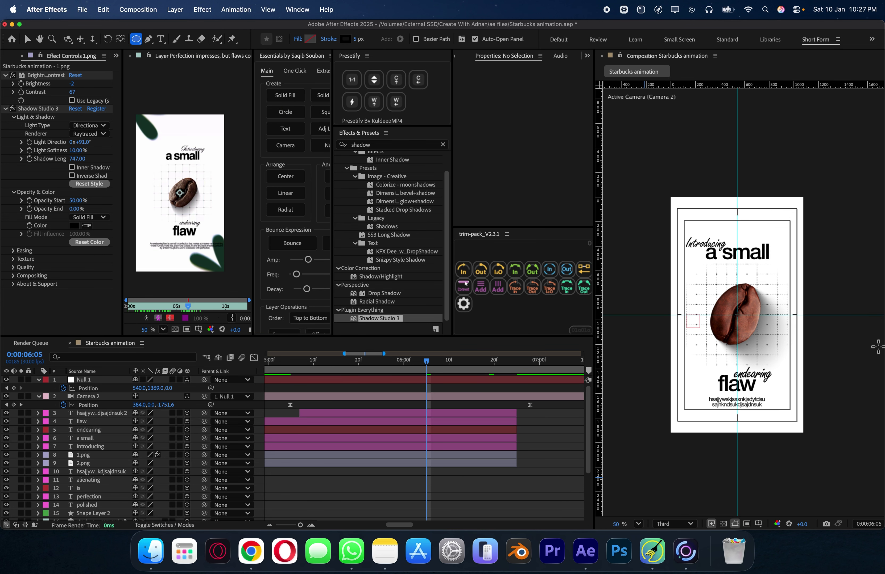
drag(706, 288, 780, 363)
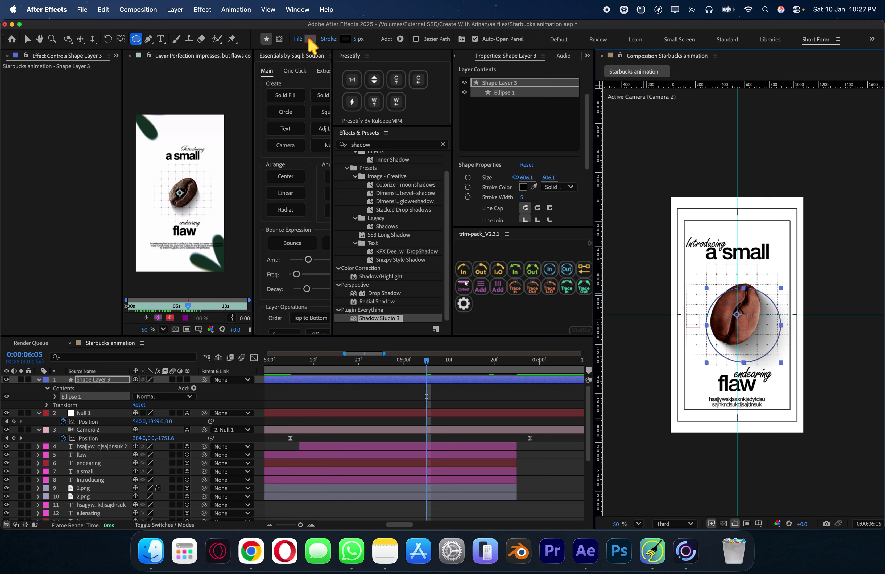
click(329, 39)
click(390, 254)
click(486, 307)
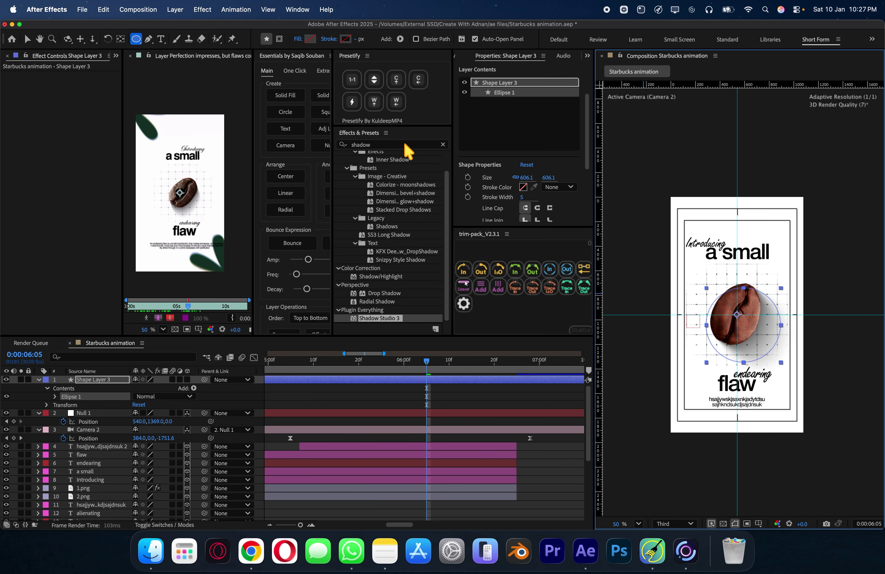
Fill the new circle with black (000000).
click(309, 41)
drag(385, 231, 283, 408)
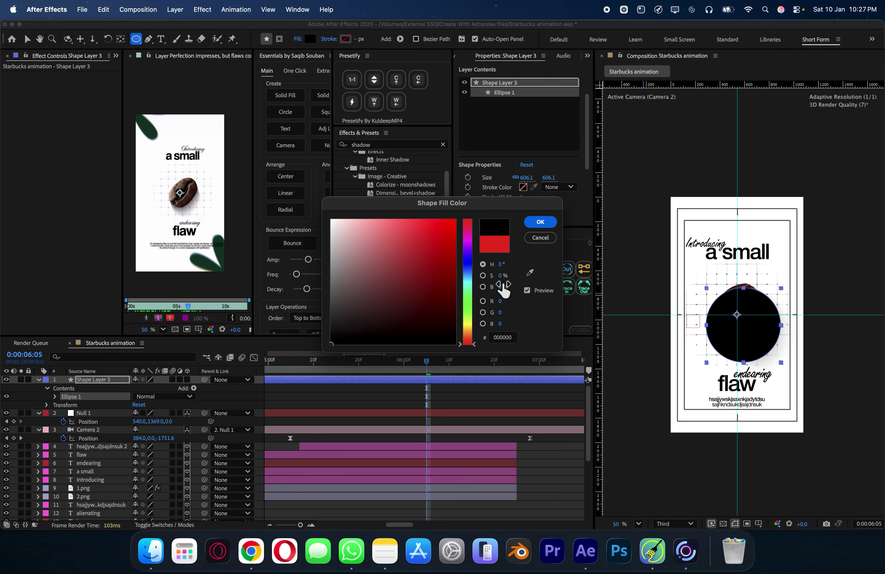
click(539, 222)
click(38, 380)
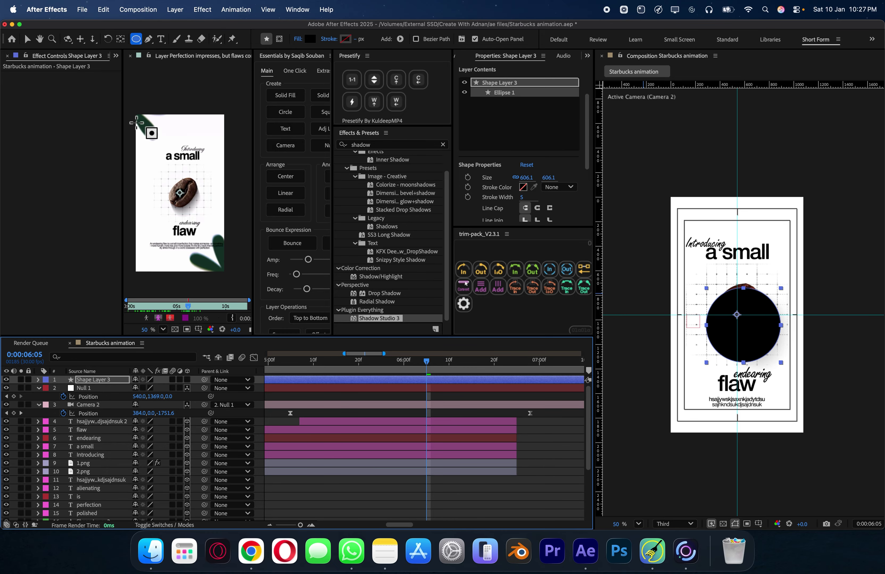
Centre the circle layer's anchor point on the shape and trim the layer's start to 0:00:06:05.
click(120, 39)
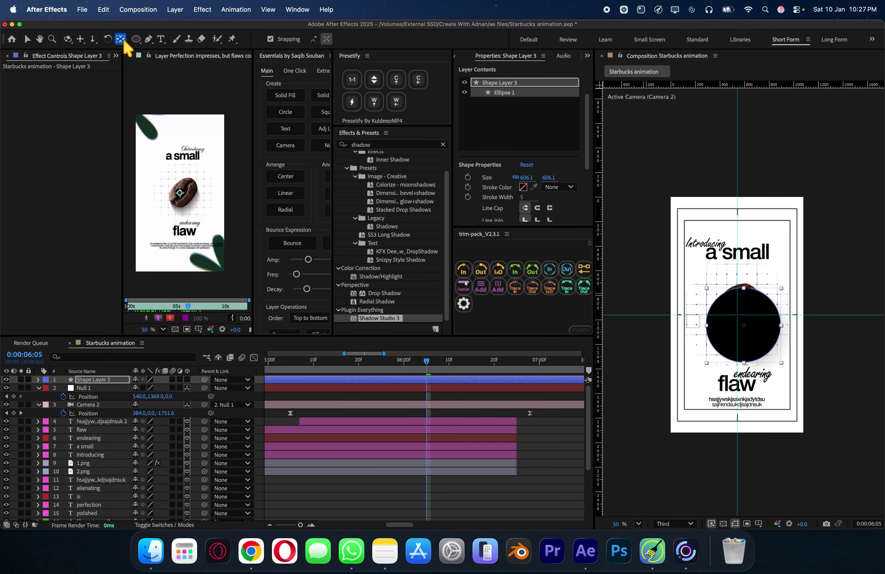
click(615, 525)
click(662, 328)
key(v)
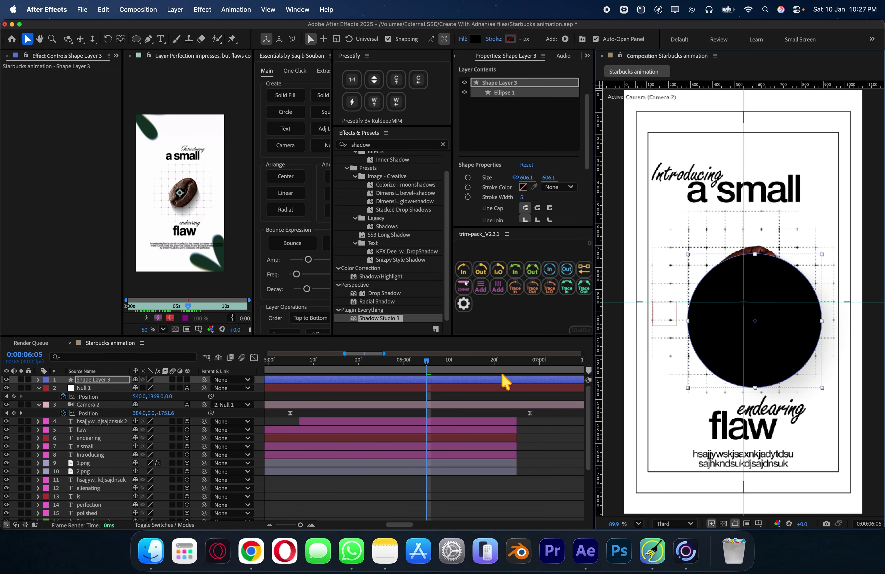
key(alt+bracketleft)
Move the black circle to the centre of the composition, where the guides cross.
click(455, 396)
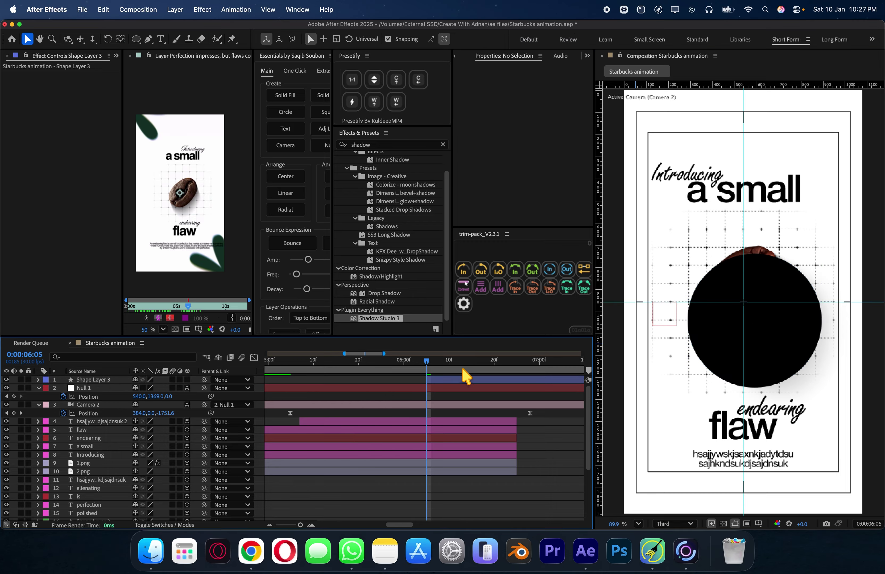
click(461, 381)
mouse_move(783, 363)
mouse_down()
mouse_move(774, 346)
mouse_move(768, 352)
mouse_up()
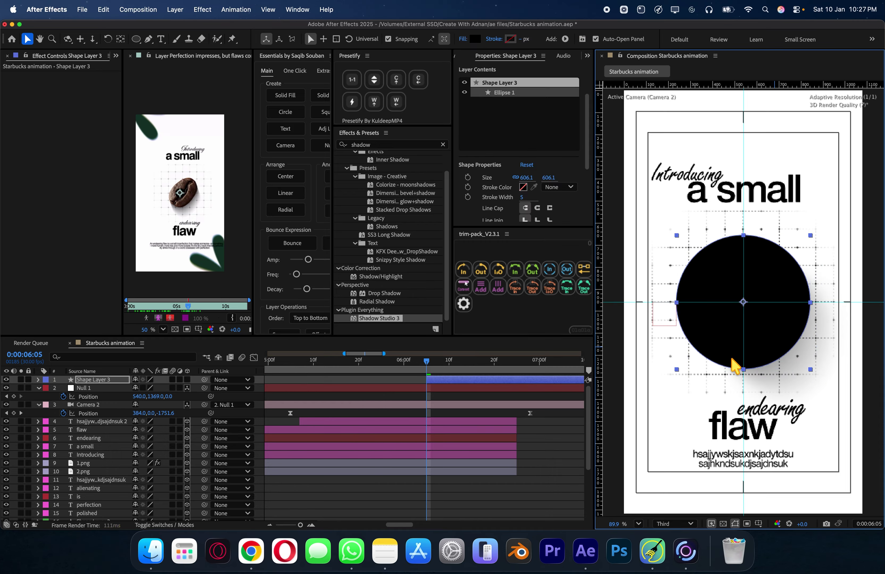
Animate the circle's Scale from 0% at 0:00:06:05 to 100% at 0:00:06:25.
key(s)
click(63, 388)
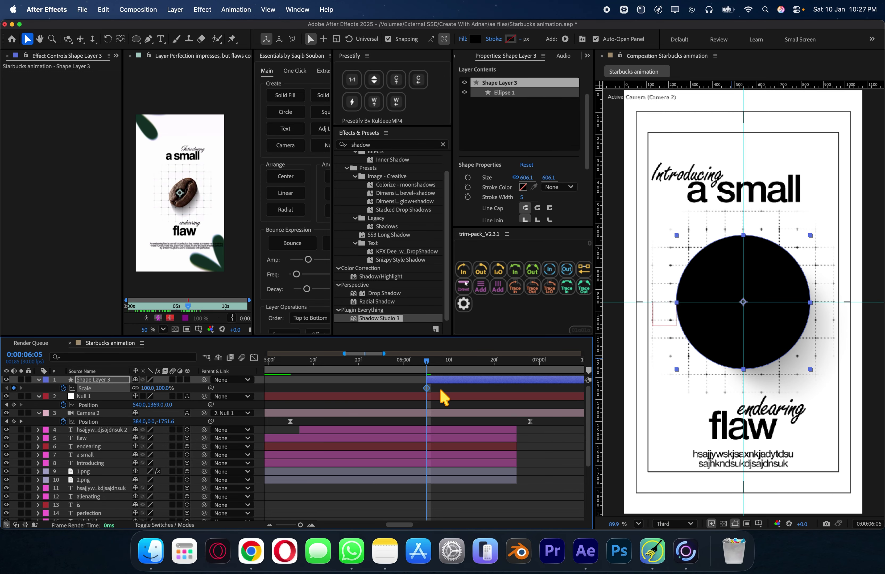
drag(503, 388, 517, 388)
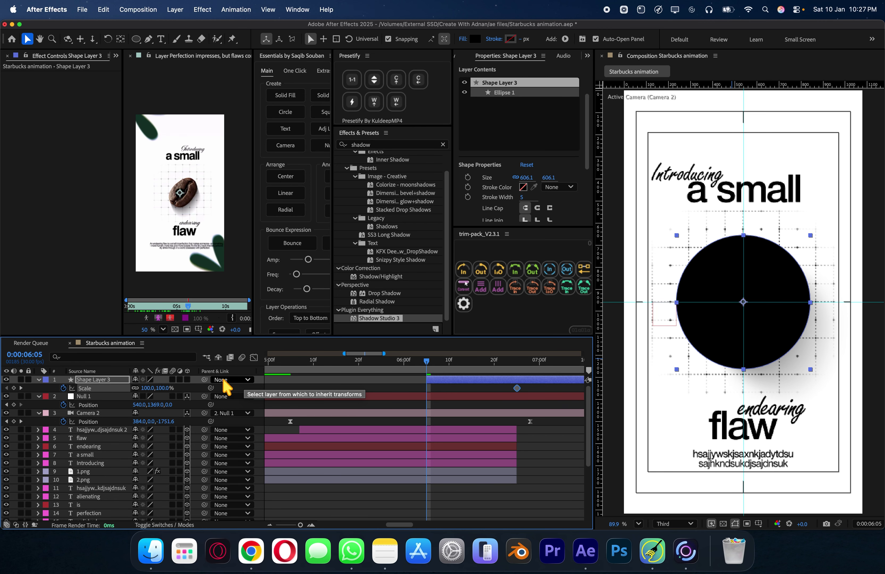
text(0)
key(Return)
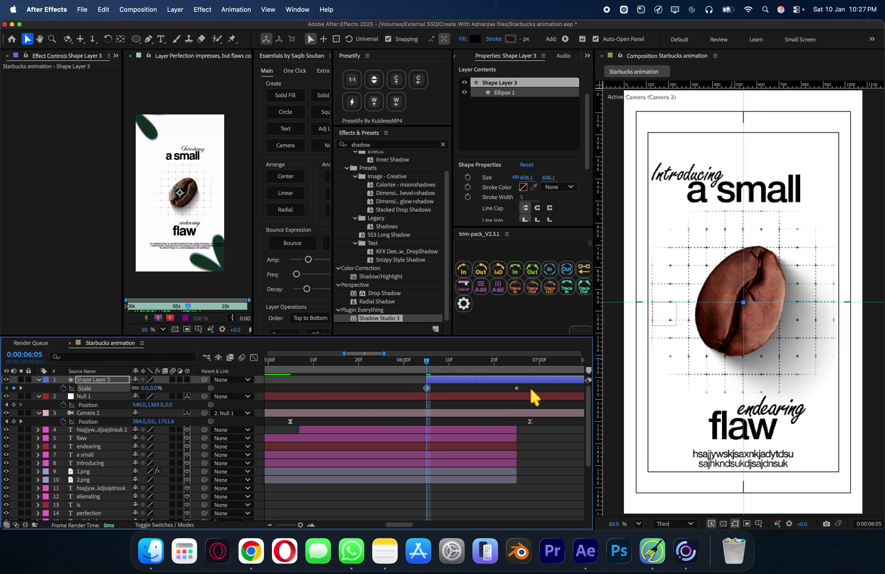
Ease the circle's Scale keyframes with an early speed peak and set the ending scale to 433%.
drag(539, 409, 380, 385)
click(254, 358)
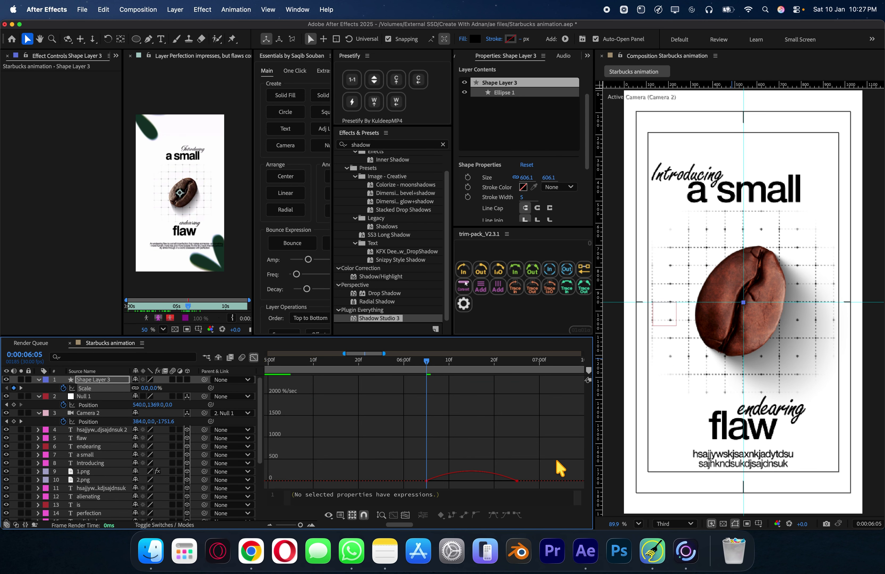
drag(500, 479, 472, 479)
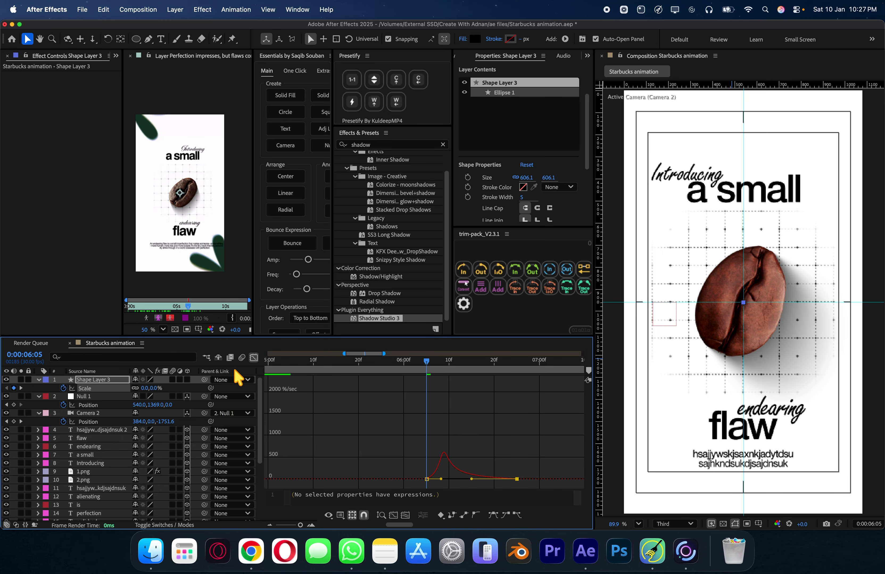
click(253, 358)
click(21, 388)
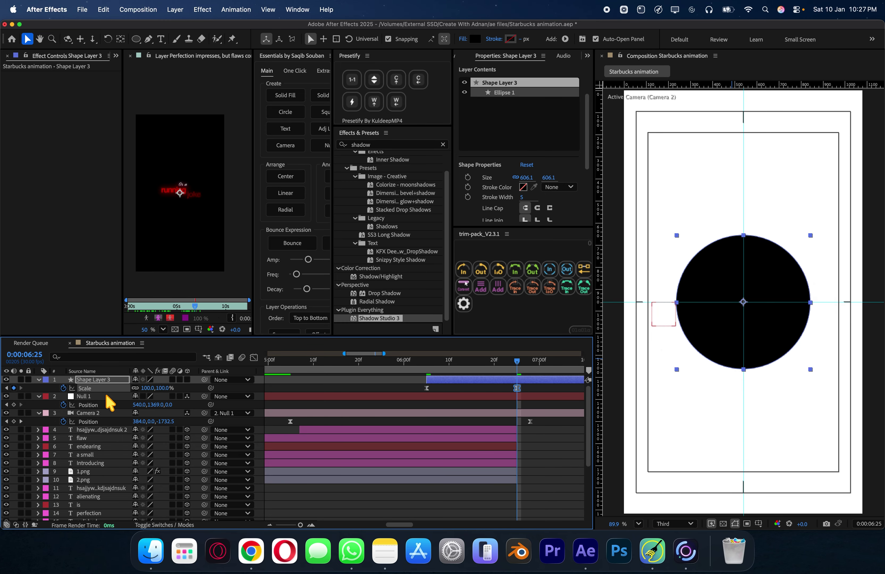
drag(165, 397, 322, 381)
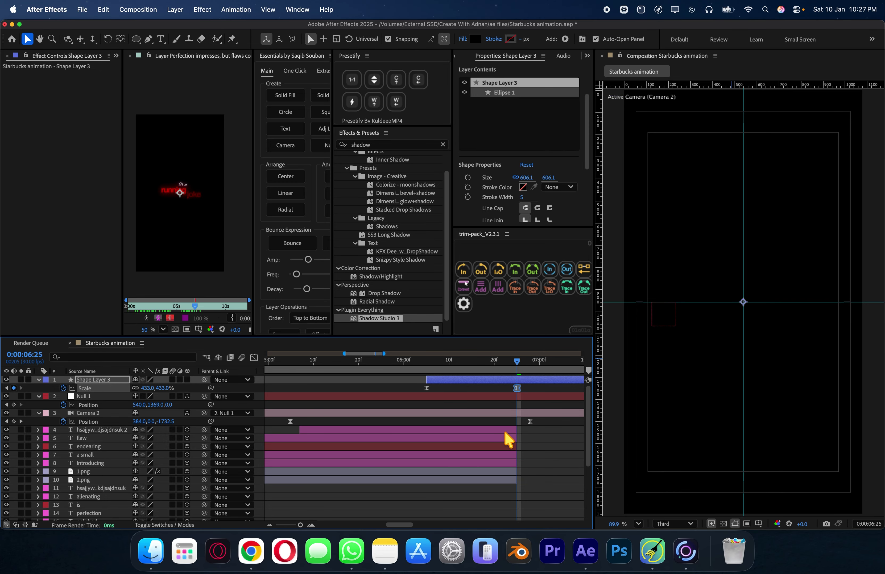
Extend the bean scene's text and image layers to about 0:00:07:13 and delay the circle's ending Scale keyframe to about 0:00:07:06.
scroll(505, 434, right, 2)
click(438, 433)
shift+click(463, 482)
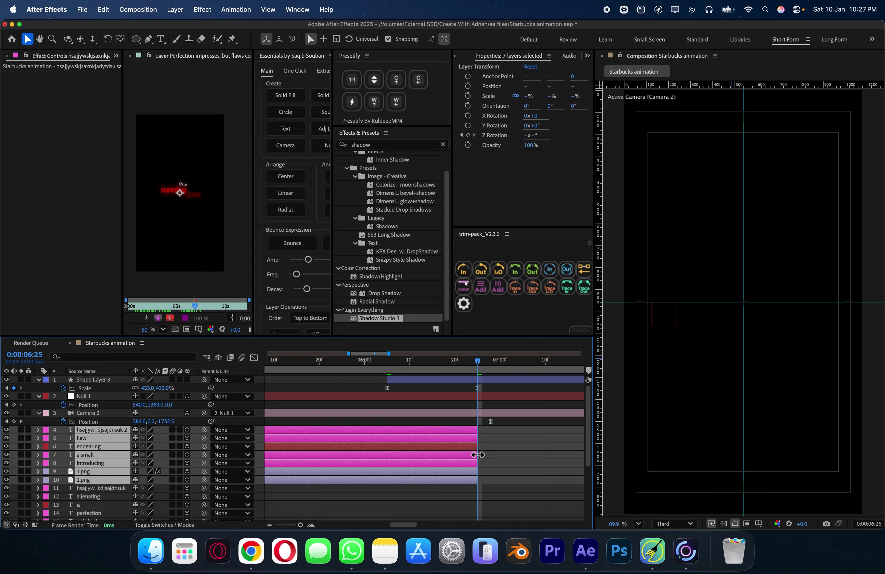
drag(478, 455, 558, 455)
drag(478, 389, 526, 394)
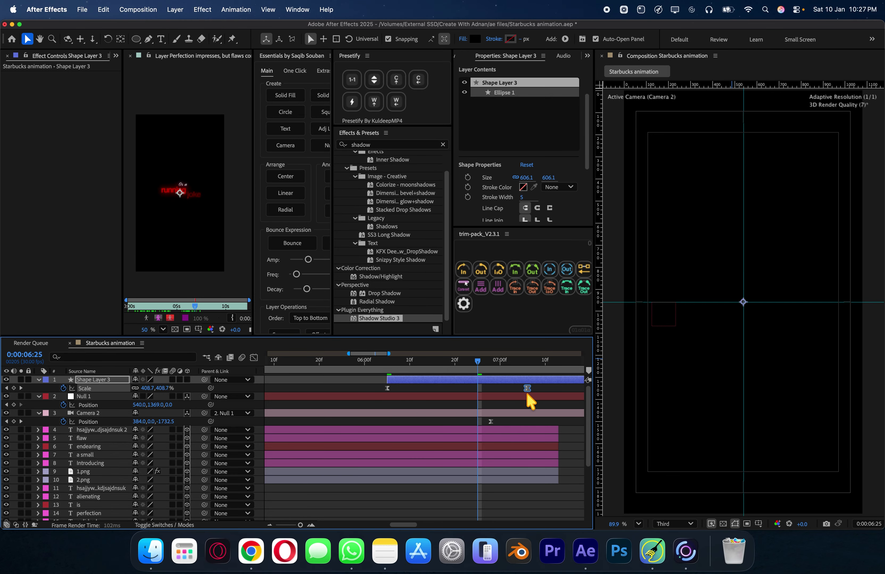
Preview the animation from the cup scene through the black circle transition and check the frame at 0:00:07:01.
scroll(458, 395, down, 2)
drag(449, 365, 344, 372)
key(space)
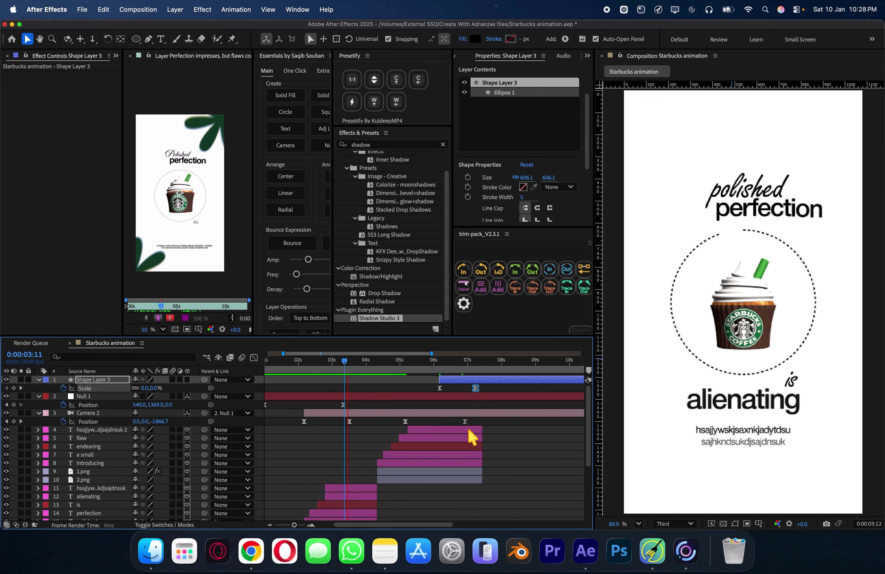
click(558, 470)
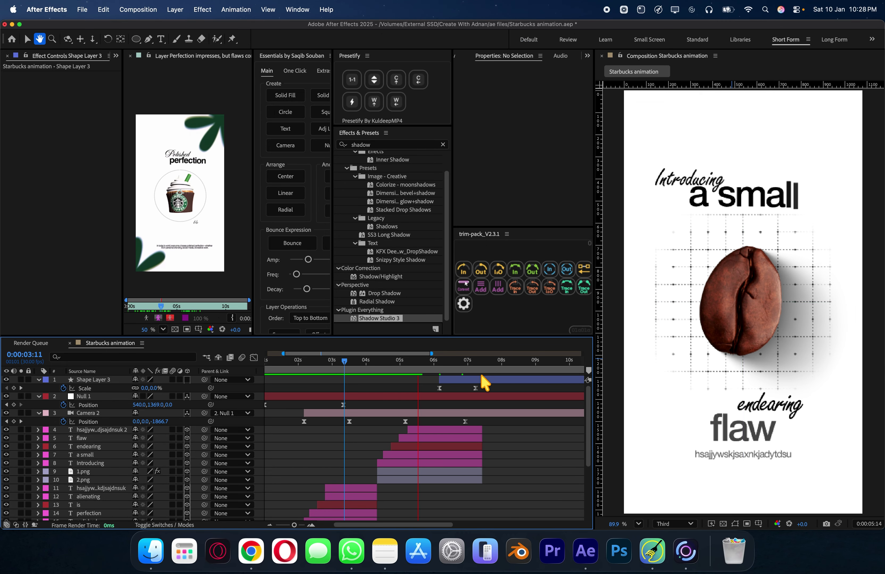
drag(427, 366, 365, 369)
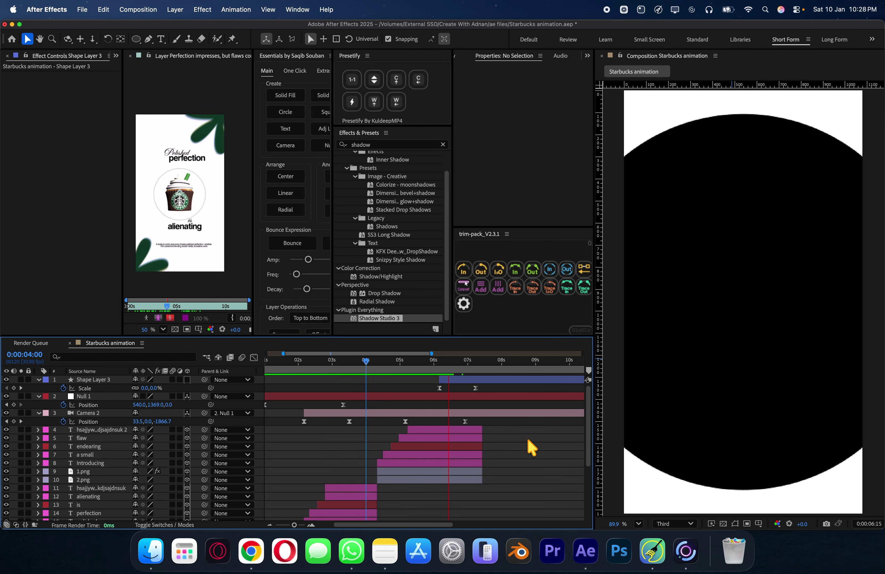
key(space)
scroll(475, 368, up, 3)
drag(402, 361, 448, 360)
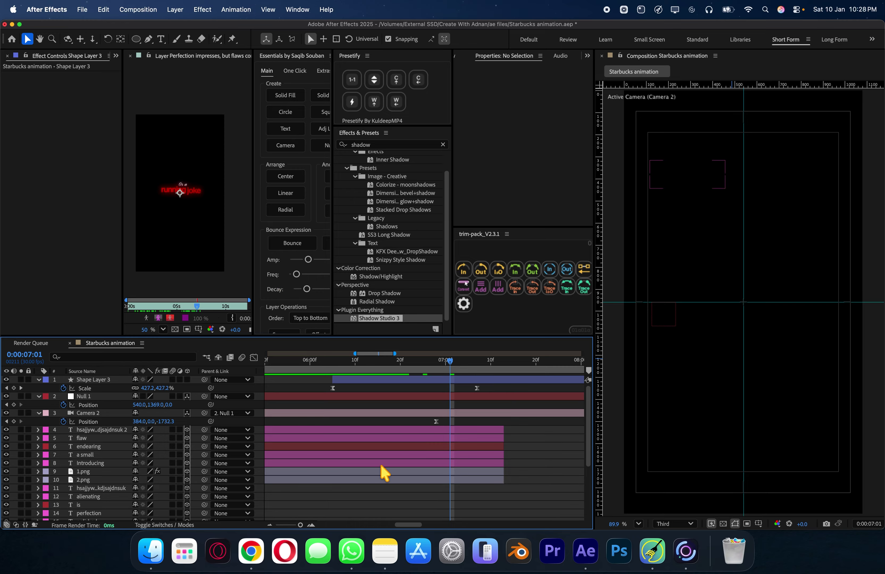
Duplicate the "a small" and "Introducing" text layers and place the copies above the circle layer, with the "Introducing" copy starting at 0:00:06:05.
click(372, 430)
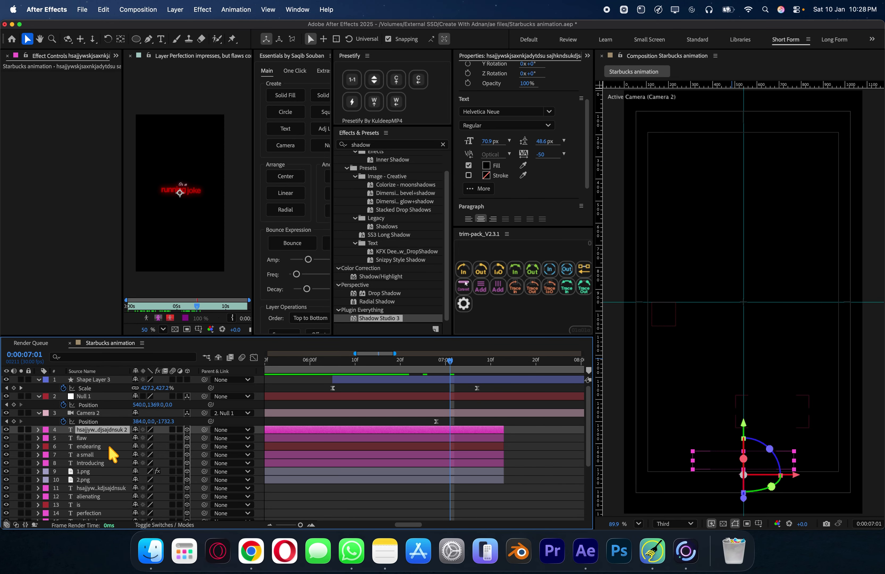
scroll(410, 435, down, 2)
click(289, 363)
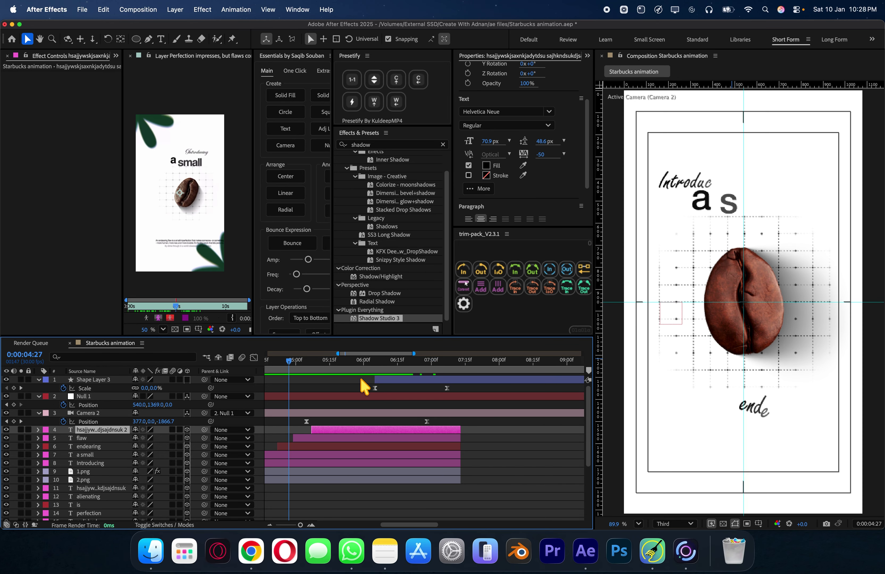
scroll(358, 375, left, 1)
drag(308, 361, 317, 362)
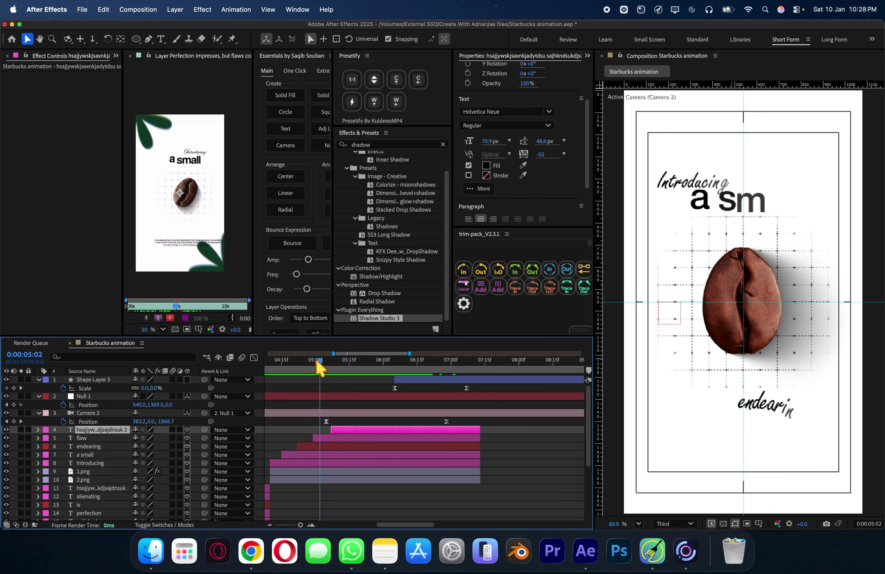
click(88, 456)
shift+click(101, 466)
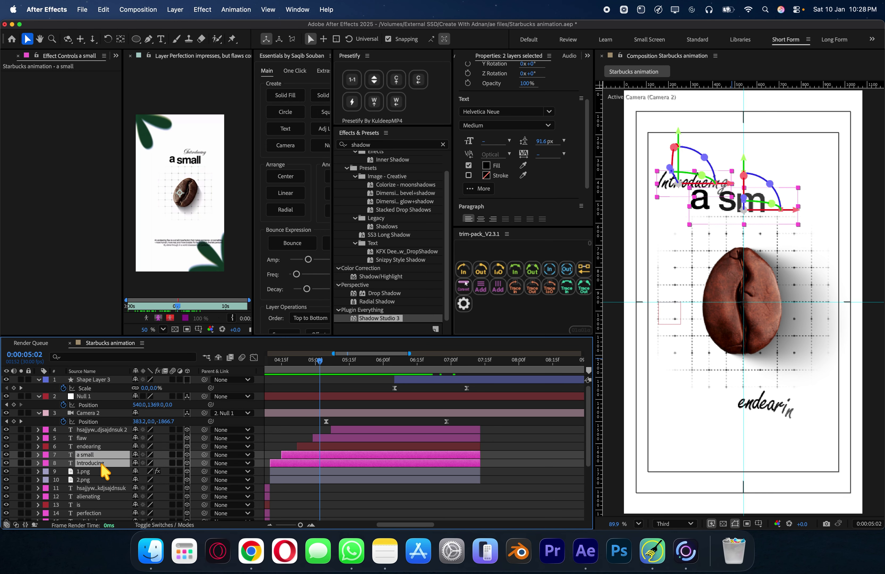
key(super+d)
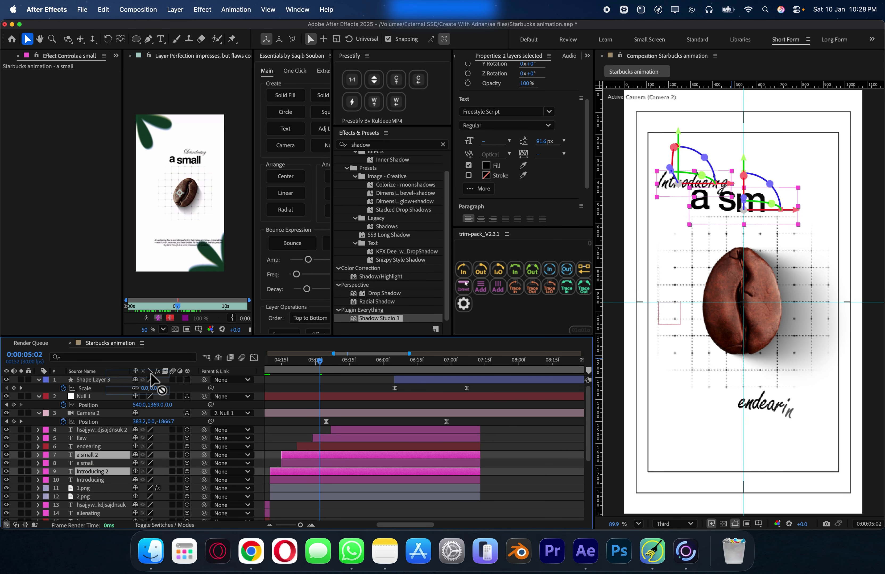
drag(153, 381, 153, 377)
drag(273, 388, 376, 390)
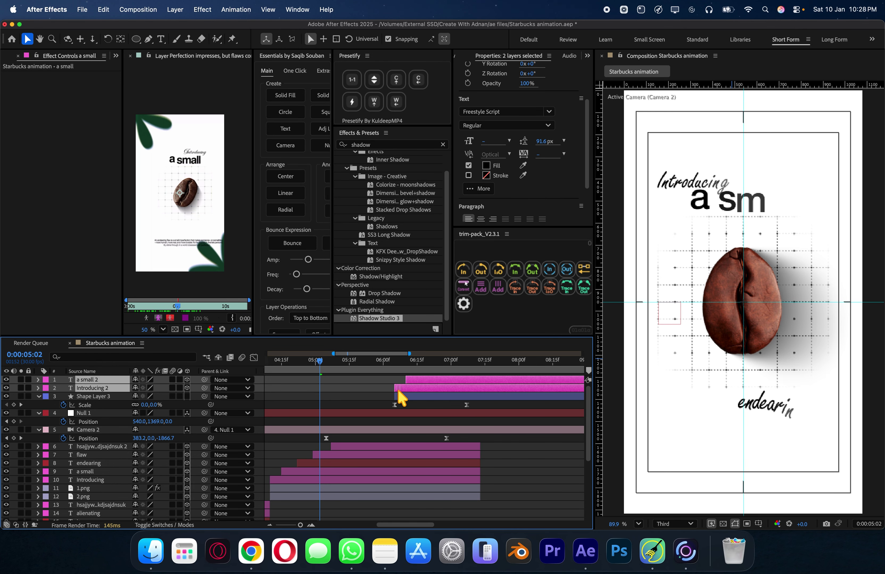
At 0:00:07:11, move both duplicated texts to the middle of the frame and fill them with white (FFFFFF).
click(476, 373)
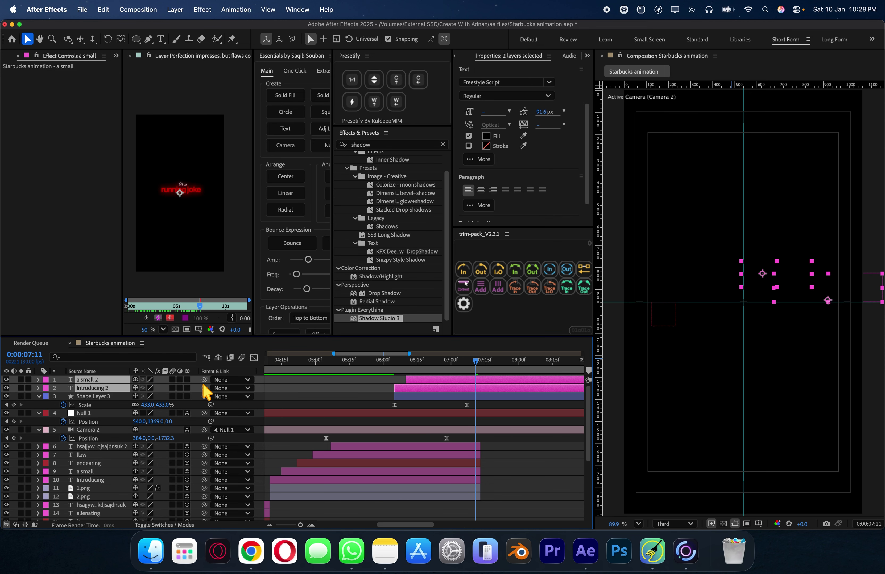
drag(825, 287, 741, 301)
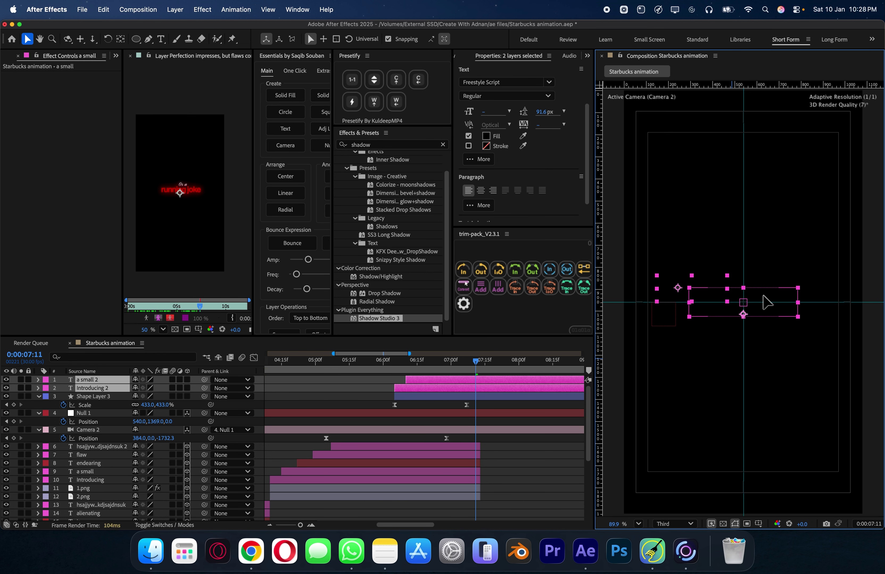
click(485, 136)
drag(417, 237, 259, 193)
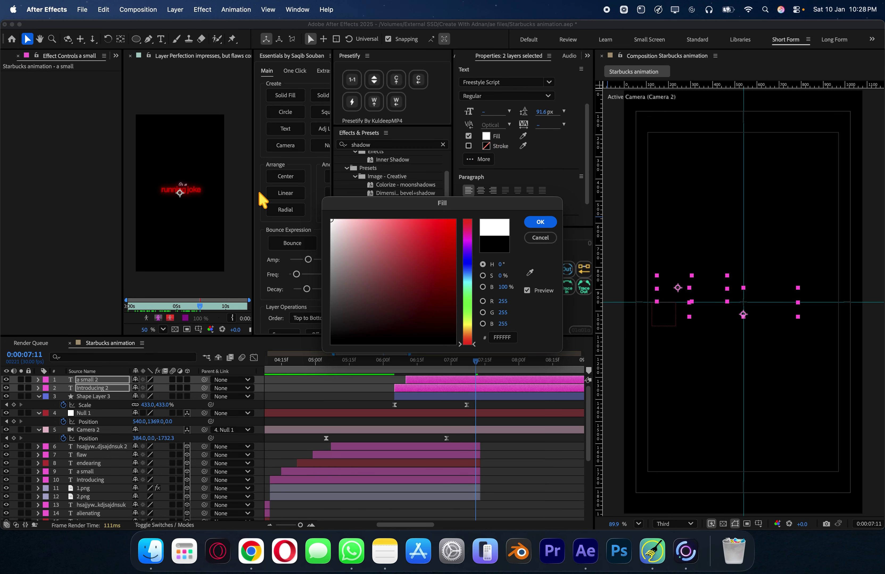
click(540, 222)
Replace the duplicated "a small" text with "running joke", centre its anchor point, and centre the text in the frame.
double_click(470, 380)
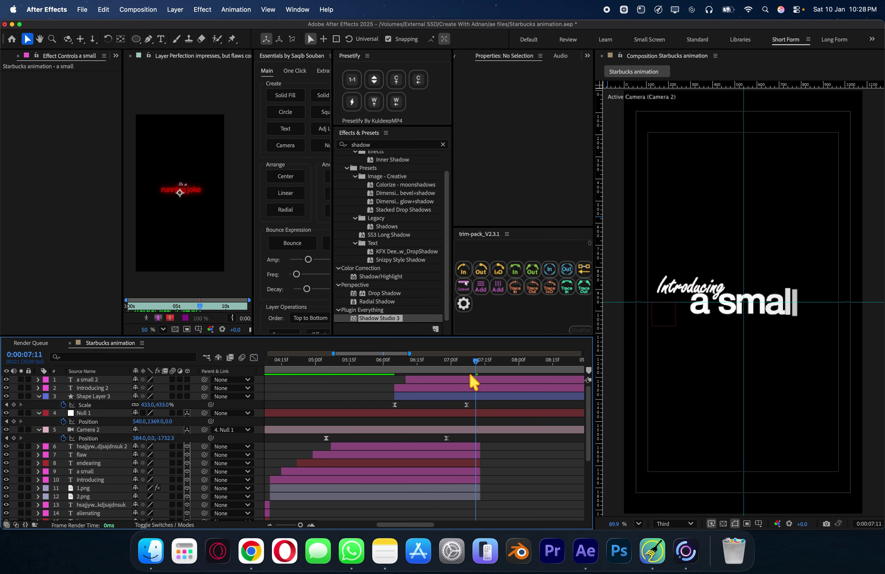
text(r)
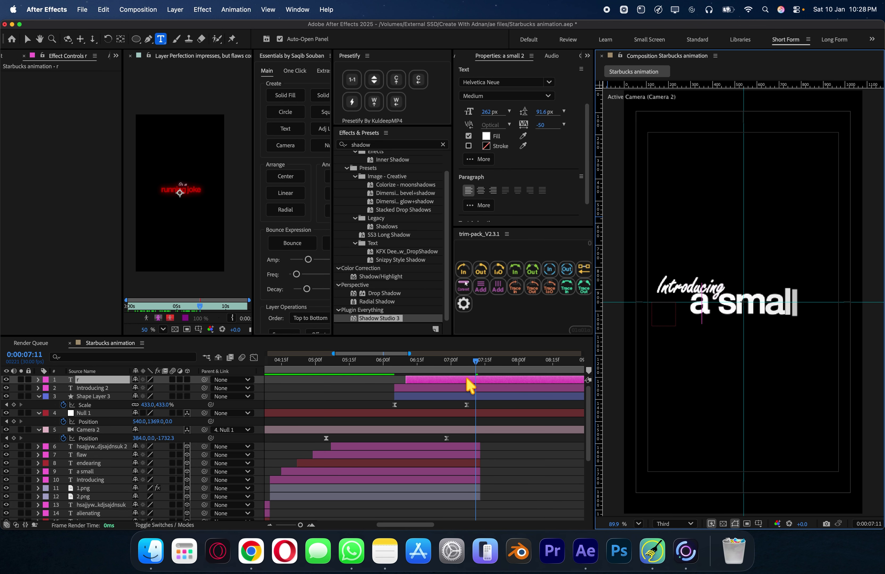
text(unning jo)
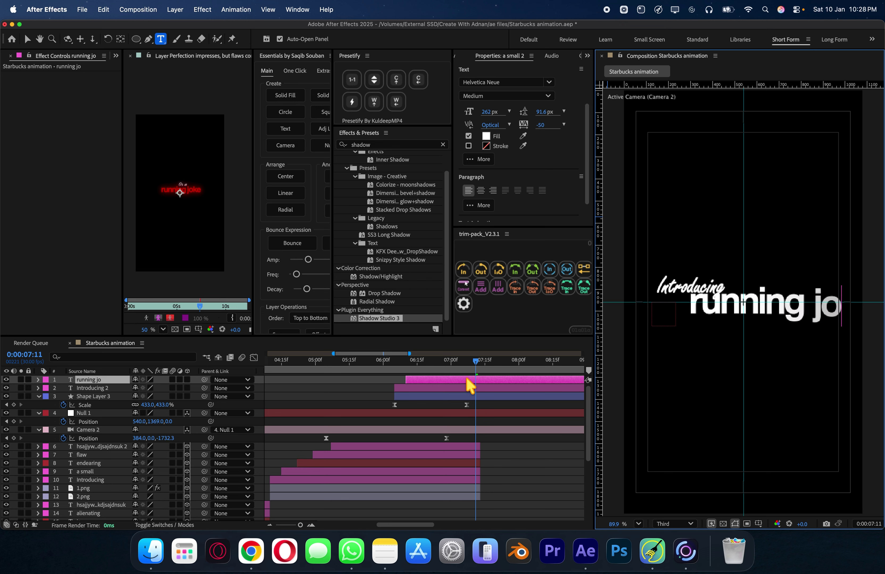
text(ke)
click(121, 39)
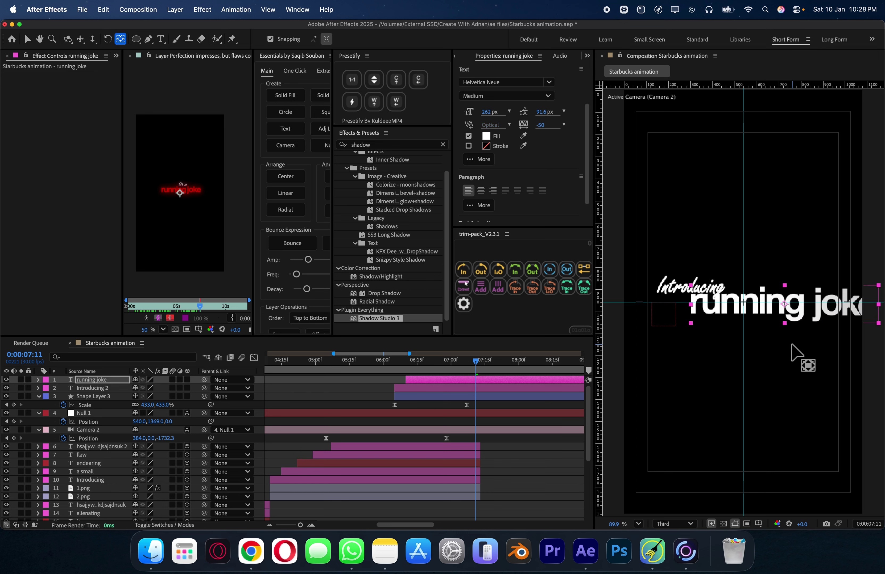
key(v)
drag(746, 291, 704, 289)
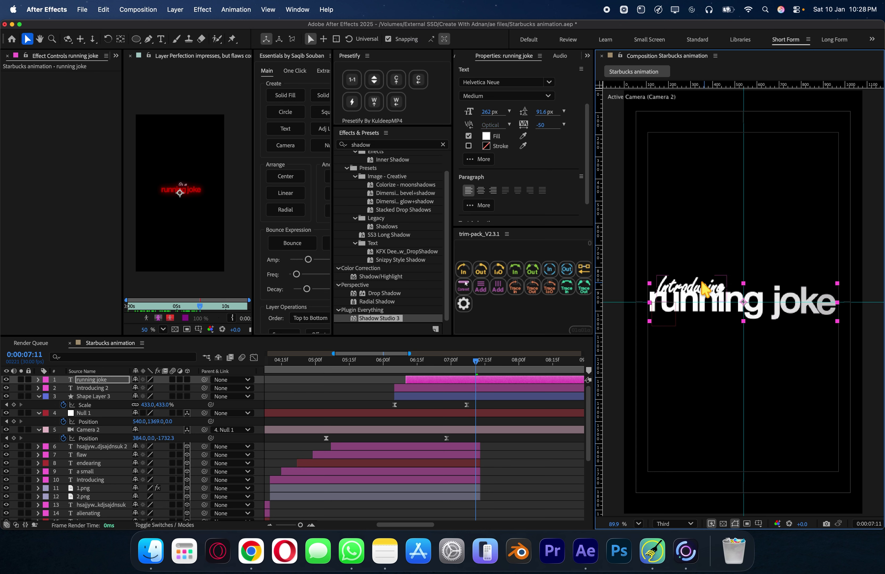
Replace the duplicated "Introducing" text with "as a" and centre it just above "running joke".
double_click(694, 287)
text(as a)
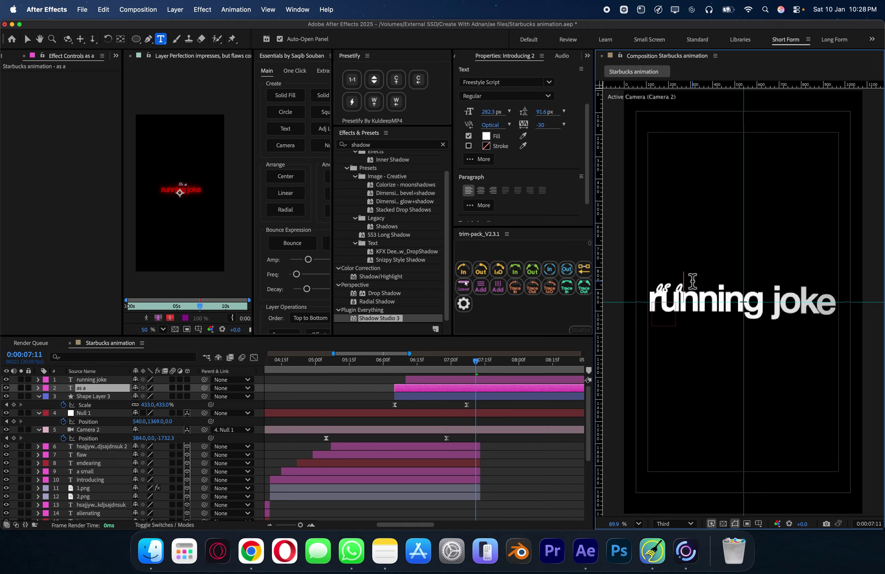
key(Escape)
key(v)
scroll(758, 291, up, 3)
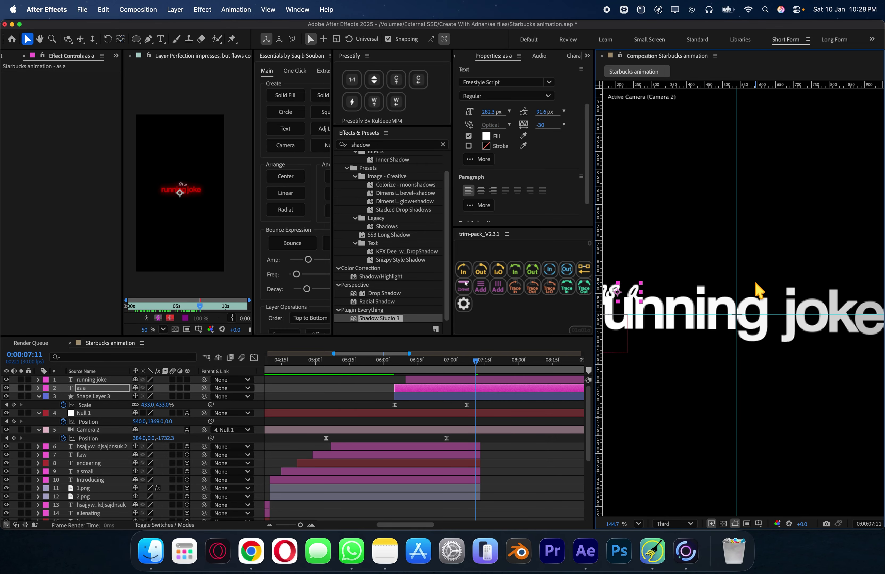
drag(634, 298, 753, 292)
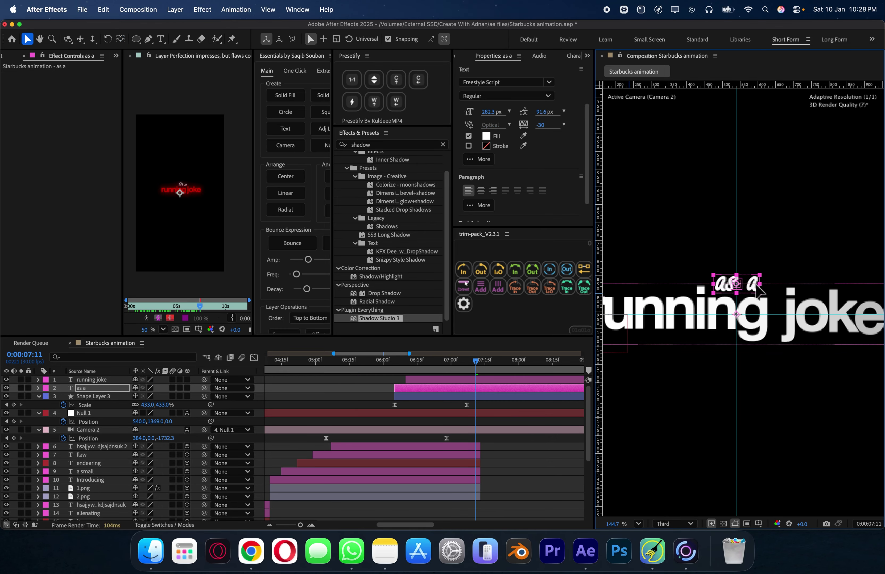
click(638, 524)
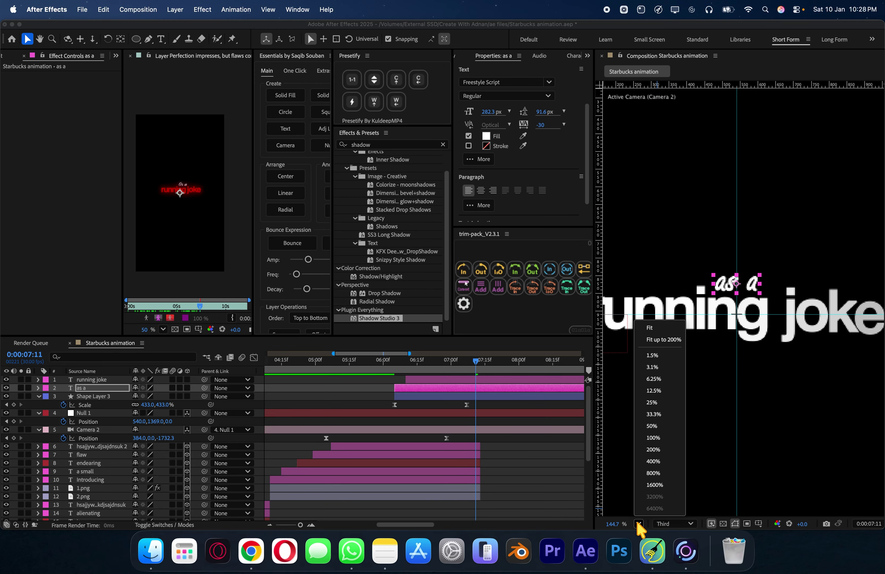
click(665, 337)
Move the ending Offset keyframes of "running joke" and "as a" earlier together, bringing the "running joke" one to about 0:00:07:11.
shift+click(475, 379)
key(u)
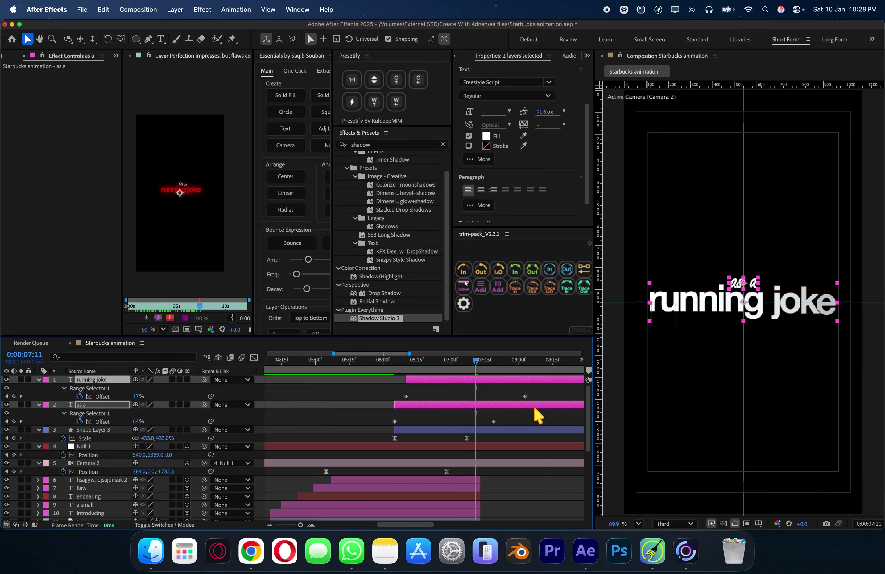
drag(540, 394, 445, 426)
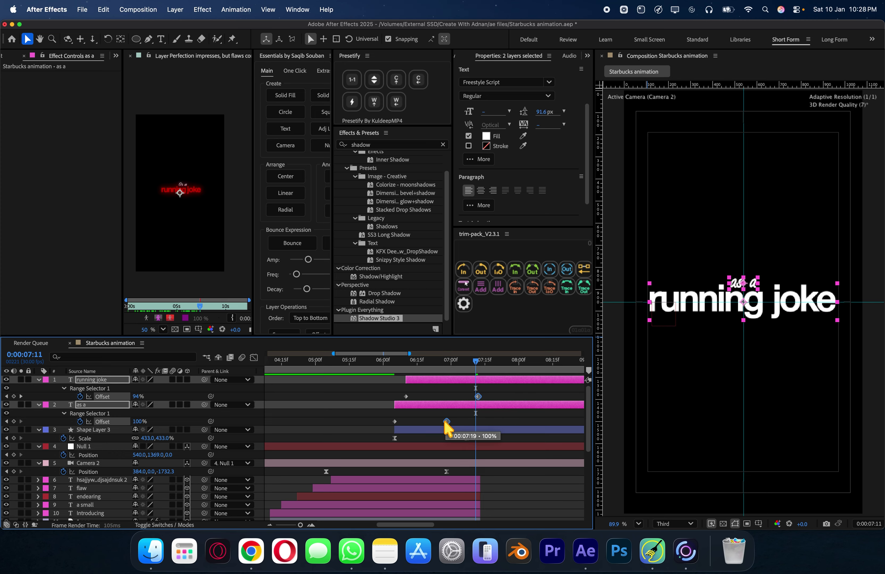
key(u)
click(491, 403)
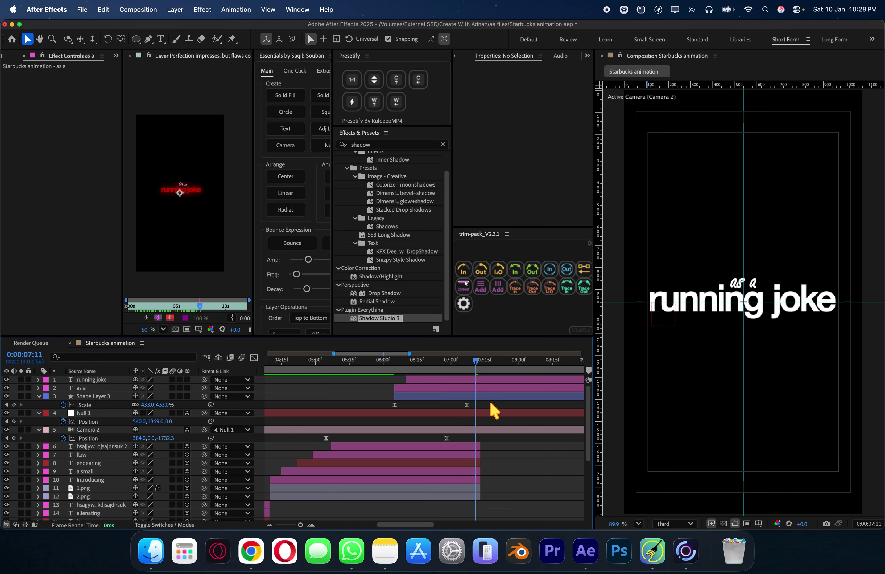
Change the fill colour of the "running joke" text to red.
double_click(481, 380)
click(485, 136)
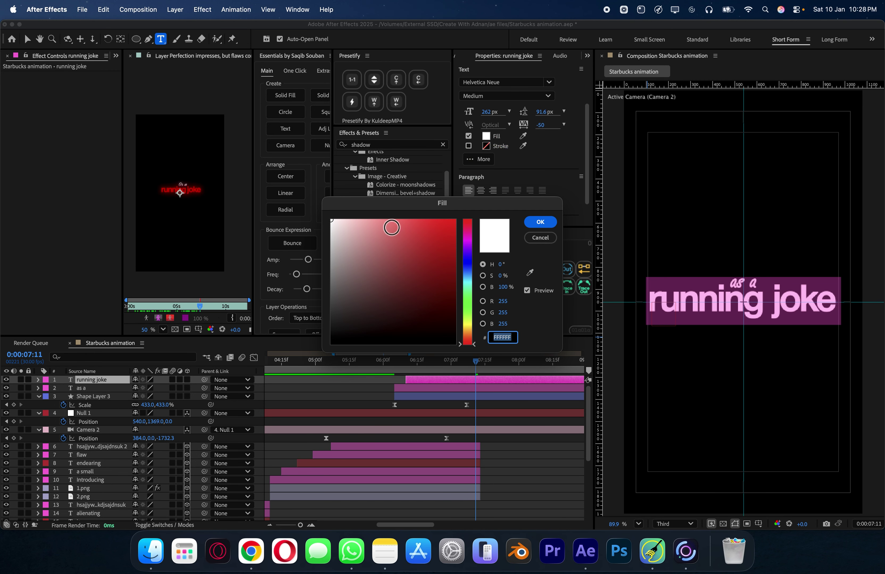
drag(392, 228, 539, 205)
click(540, 222)
Apply Deep Glow 2 to "running joke" with an Exposure of 0.05 and save the project.
double_click(387, 143)
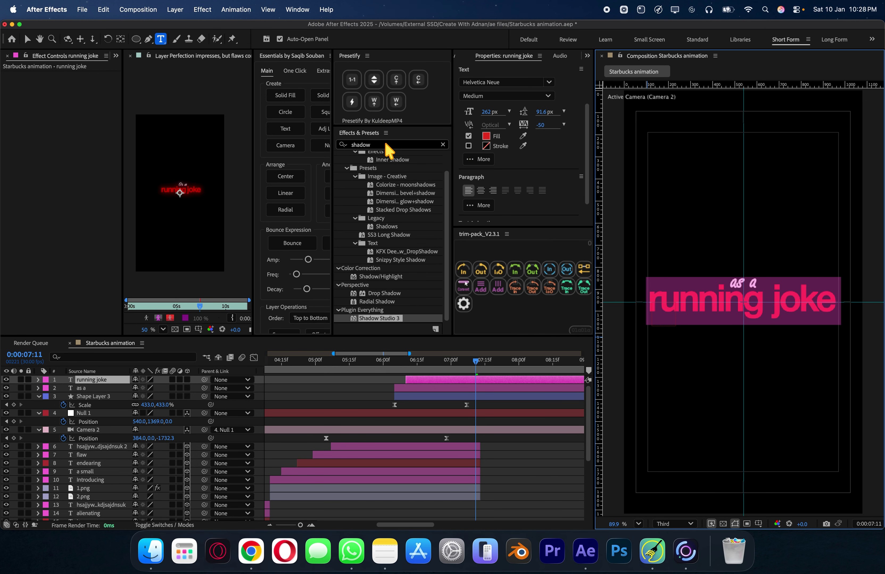
text(dee)
drag(384, 236, 449, 380)
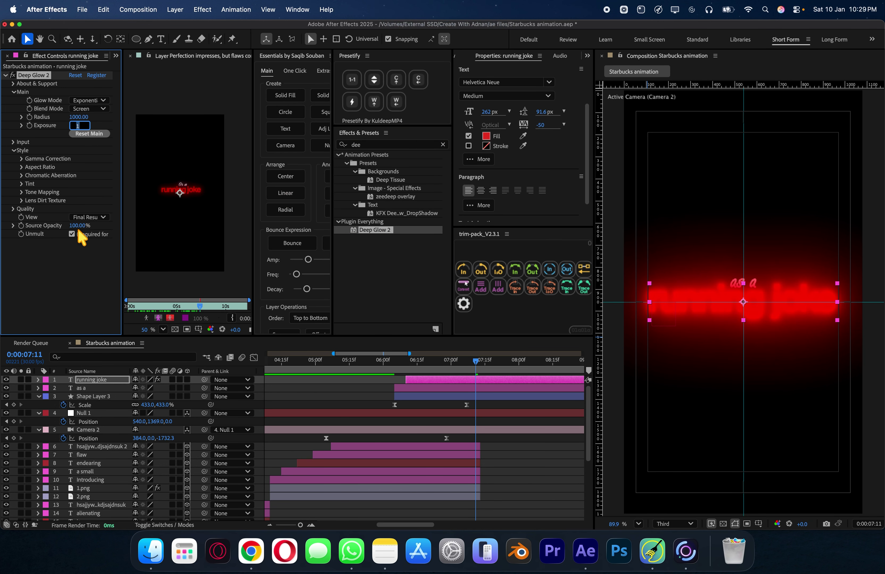
key(Return)
key(super+s)
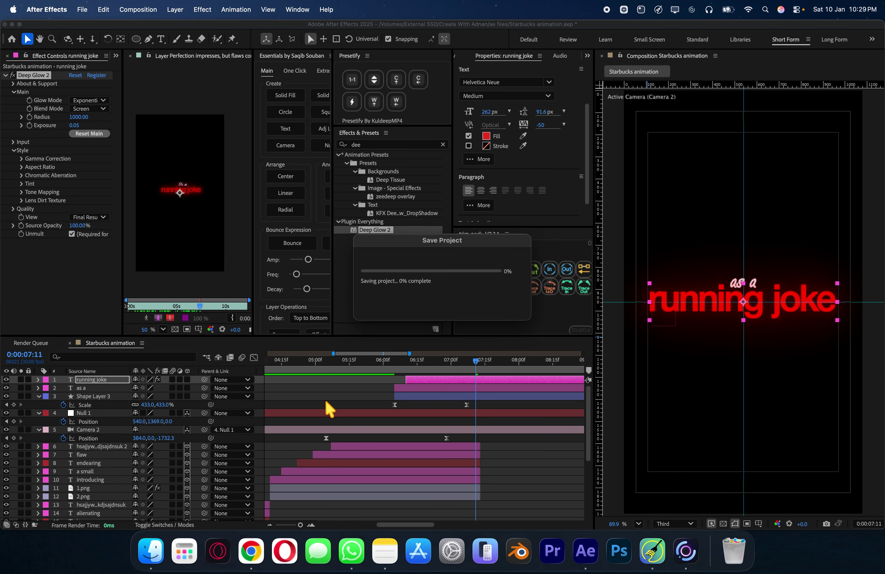
Set the composition's duration to about 0:00:07:15.
click(533, 482)
scroll(550, 363, down, 5)
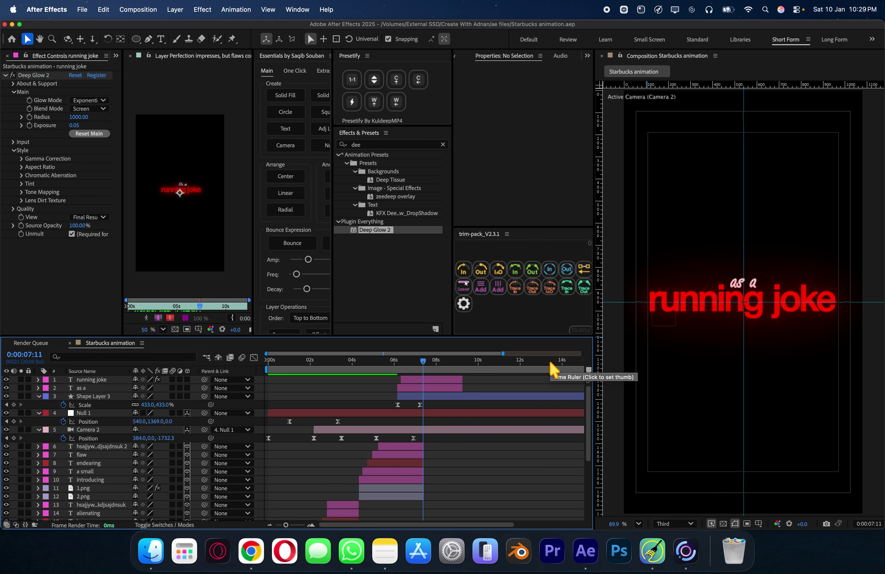
scroll(573, 375, down, 3)
scroll(375, 380, up, 6)
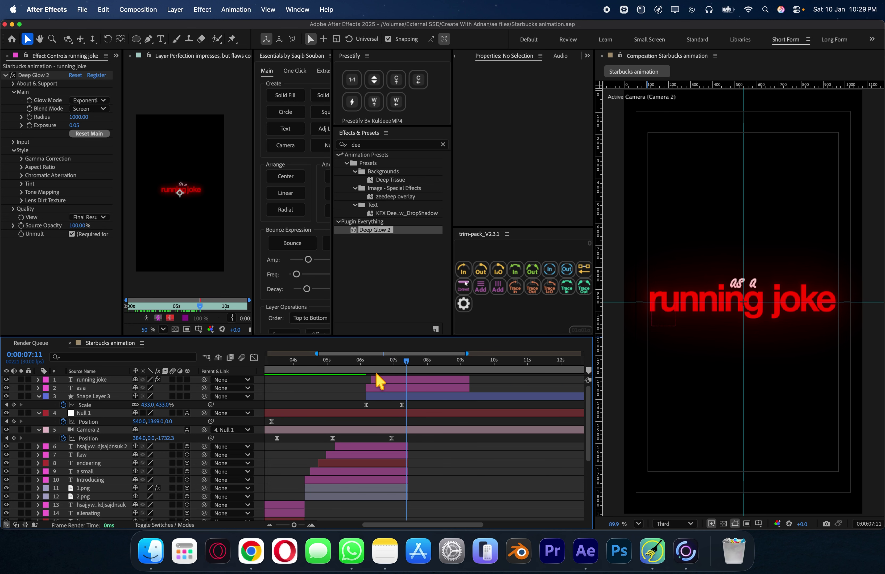
click(138, 9)
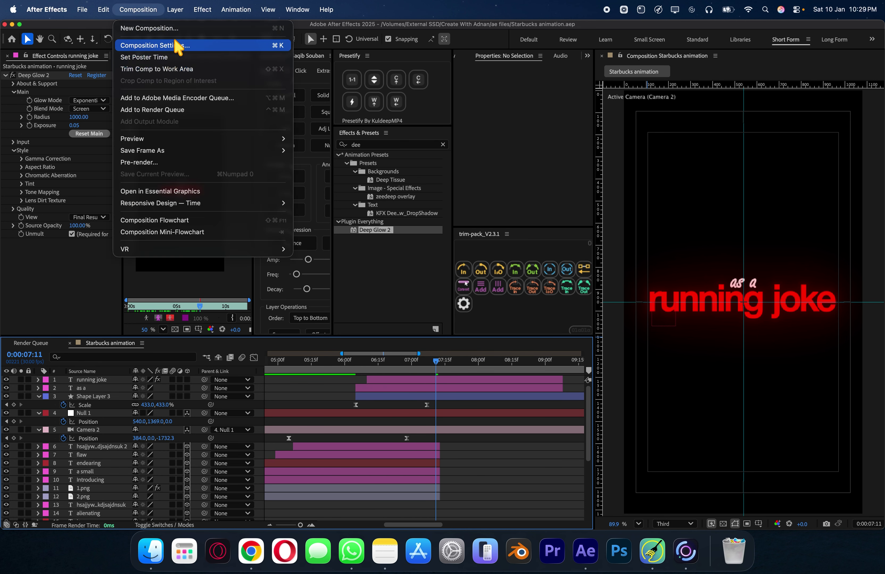
click(155, 45)
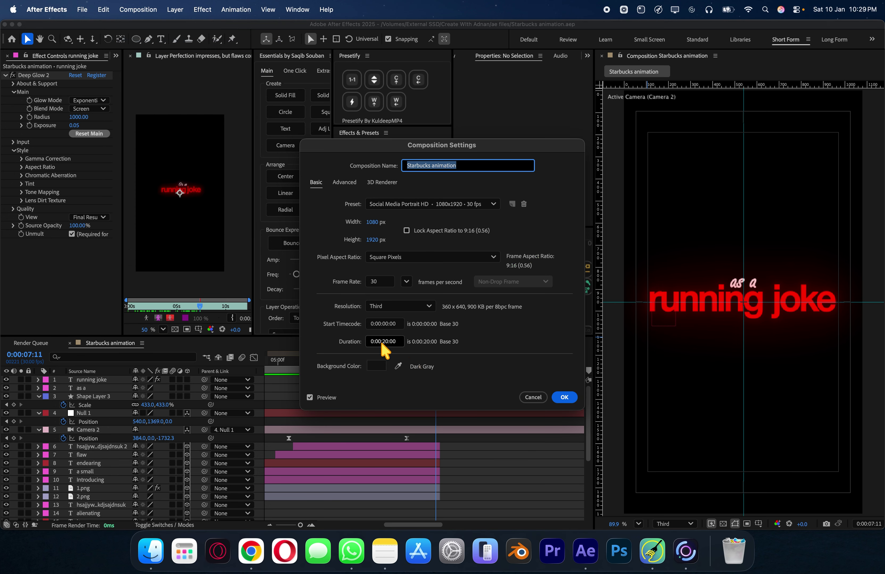
click(386, 341)
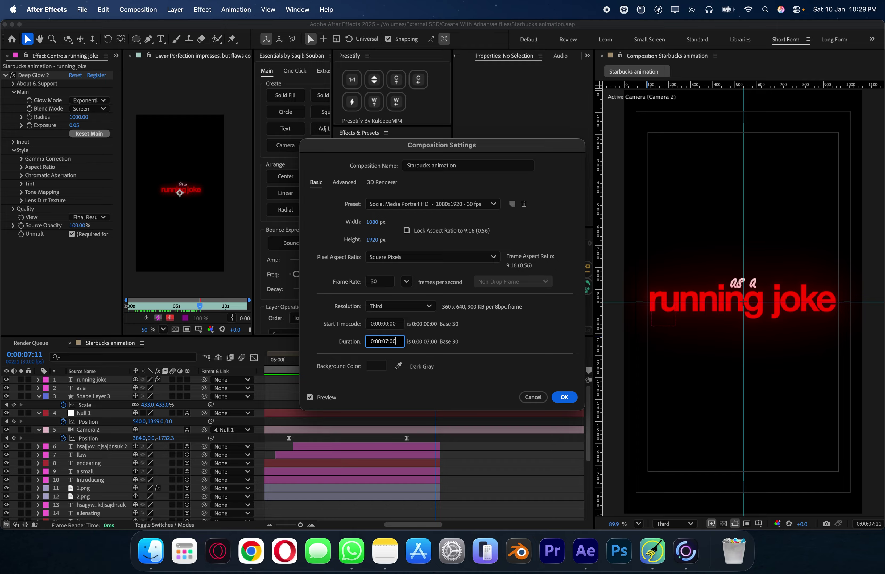
text(5)
key(Return)
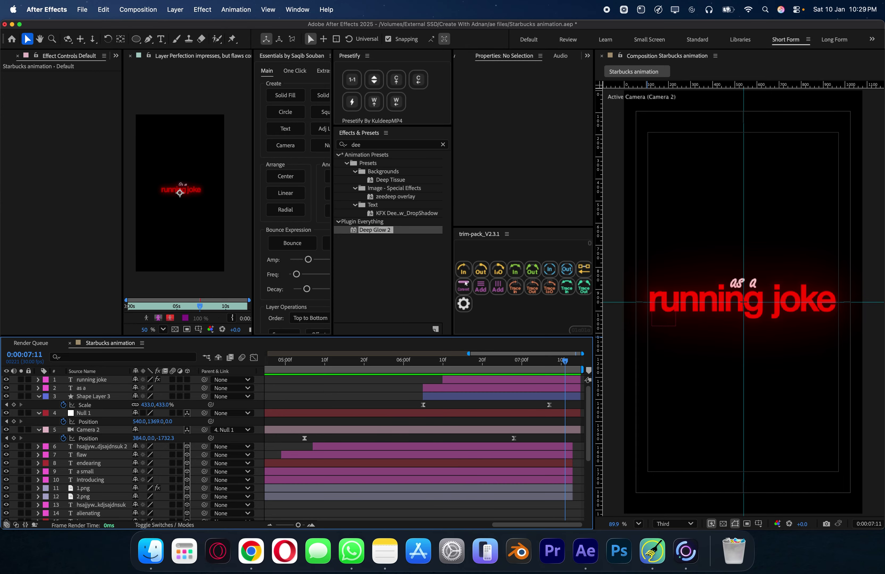
Preview the black circle transition from about 0:00:05:24 and collapse the keyframed properties of all layers.
click(394, 368)
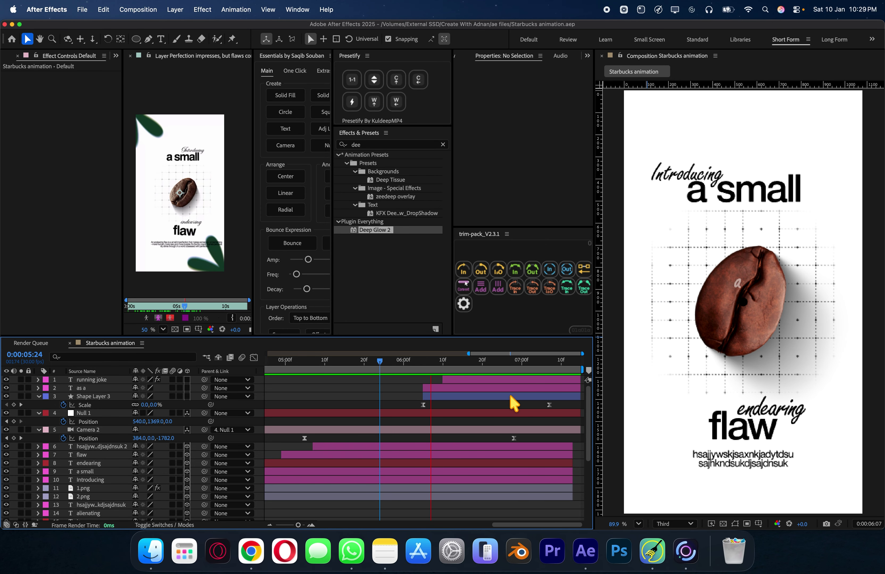
drag(532, 377, 73, 381)
key(minus)
key(minus)
key(u)
key(u)
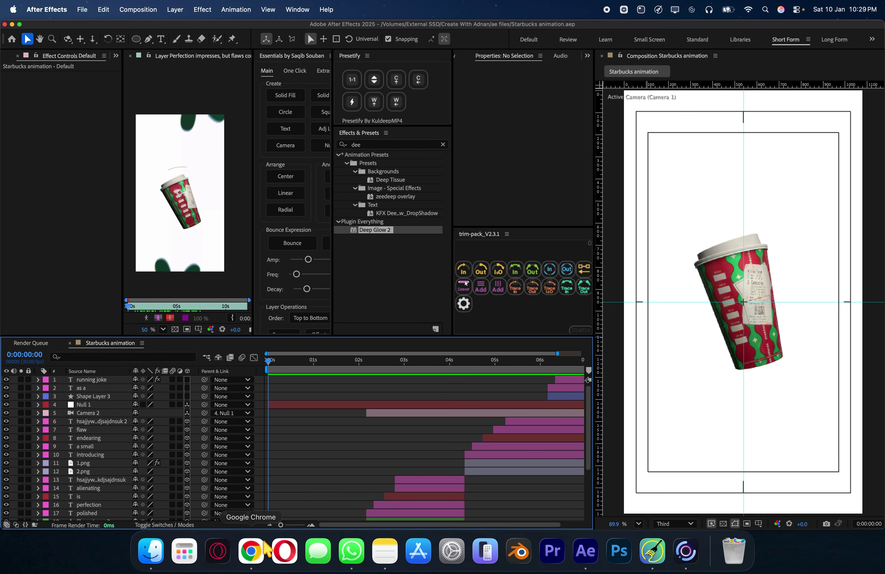
Switch to the Canva design in Chrome and search its graphics for "flower".
click(251, 552)
key(Delete)
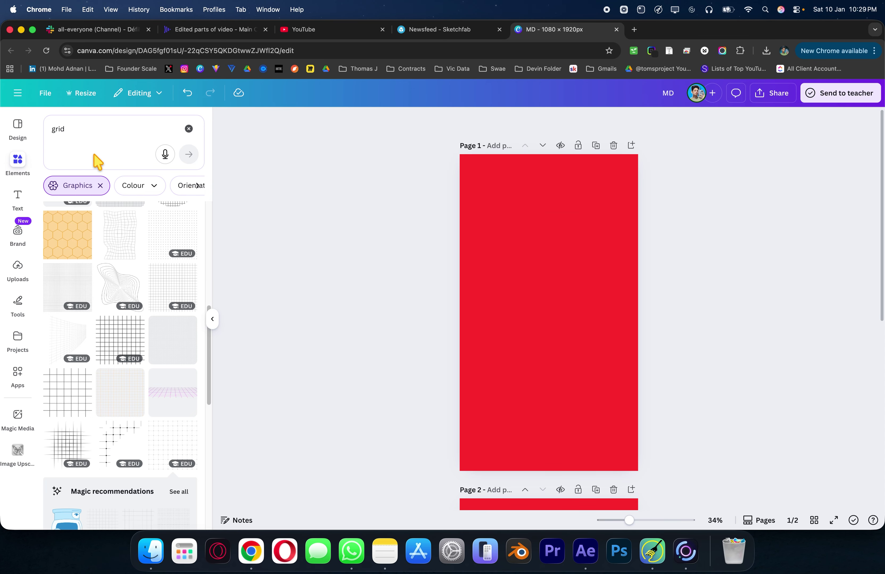
click(76, 129)
text(flower)
key(Return)
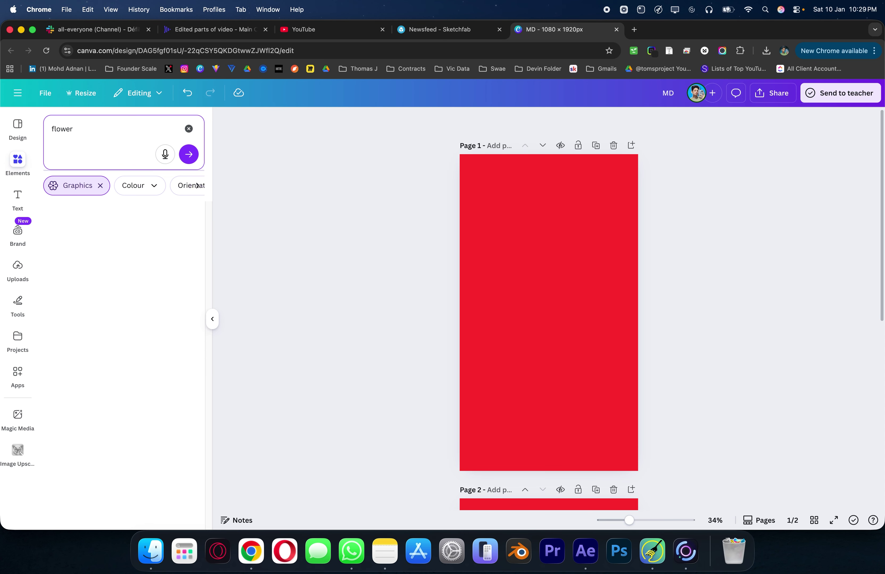
Add the pink six-petalled flower with a white centre to page 1 and enlarge it to roughly twice its size.
scroll(191, 316, down, 10)
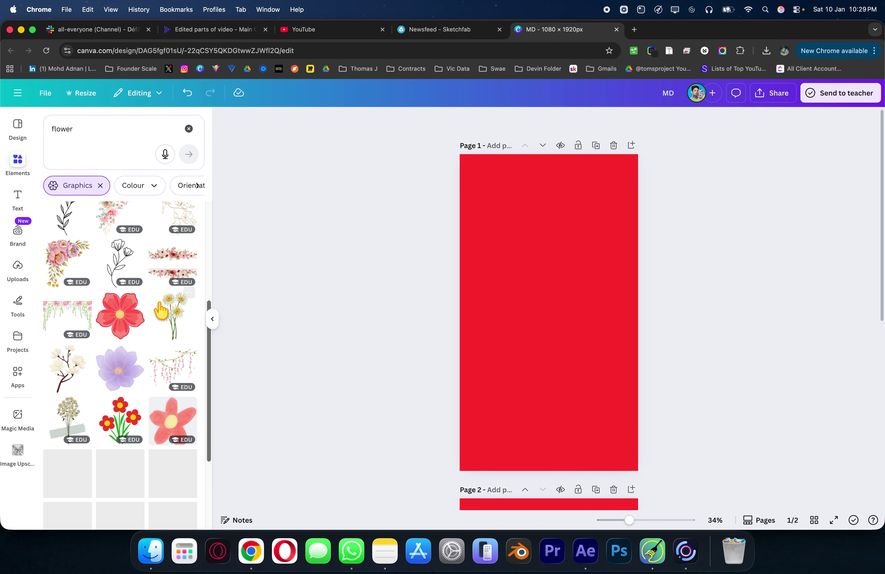
scroll(191, 317, down, 8)
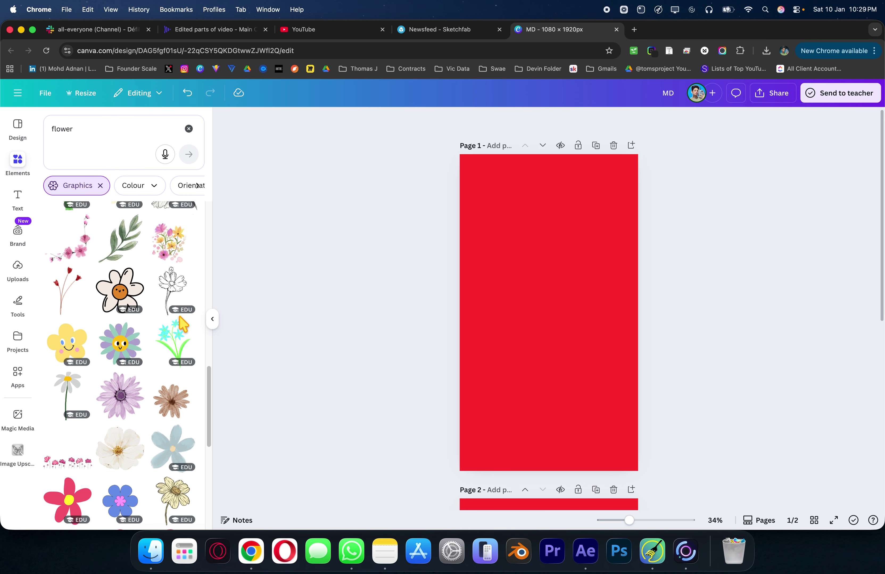
scroll(183, 324, down, 6)
click(119, 483)
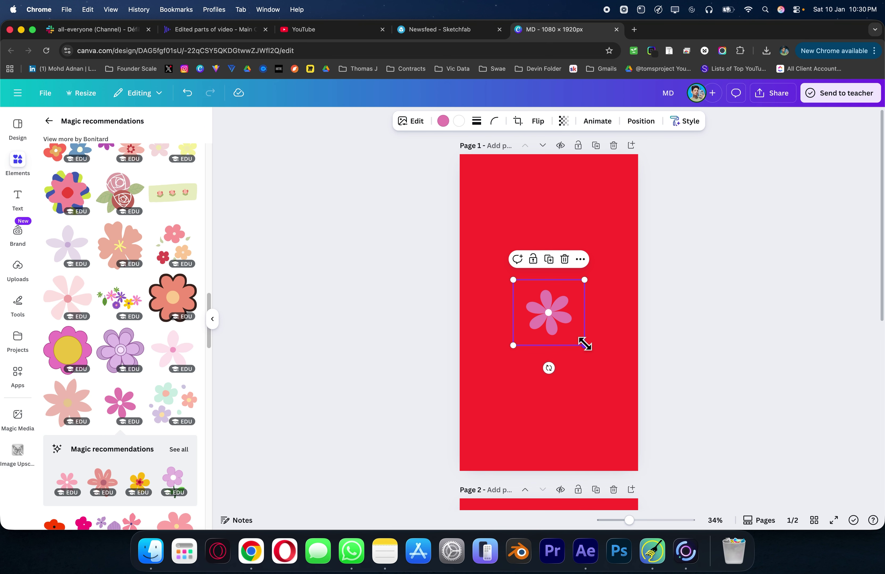
drag(584, 346, 615, 384)
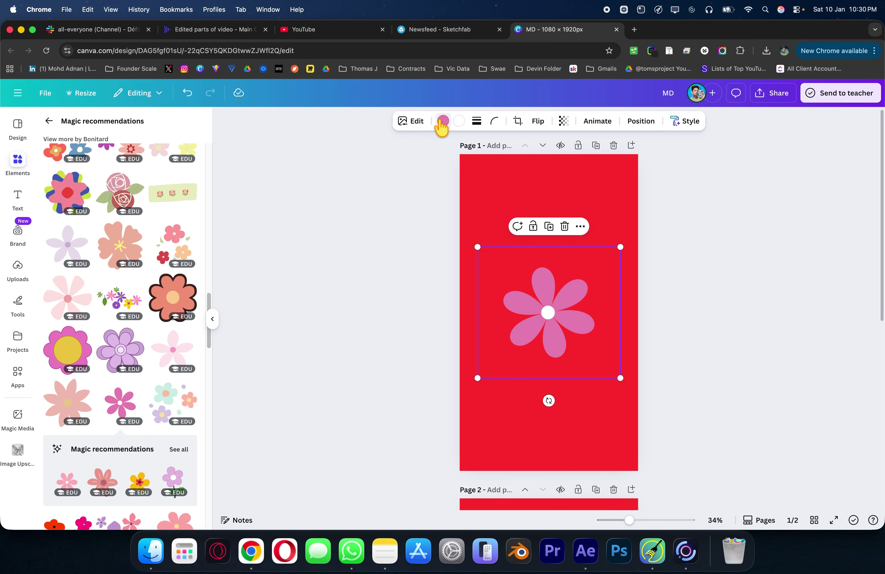
Check the flower's colour options and download the flower design as a PNG.
click(443, 122)
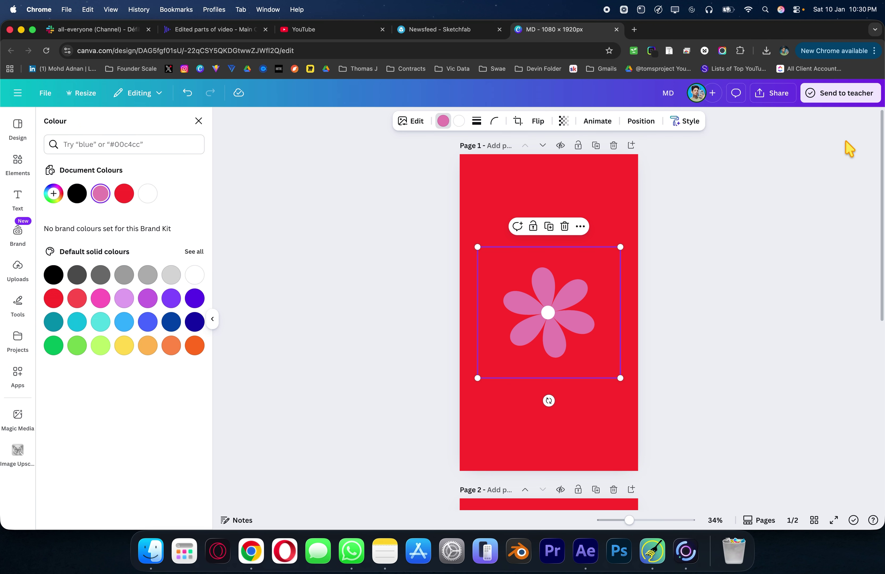
click(844, 96)
click(689, 119)
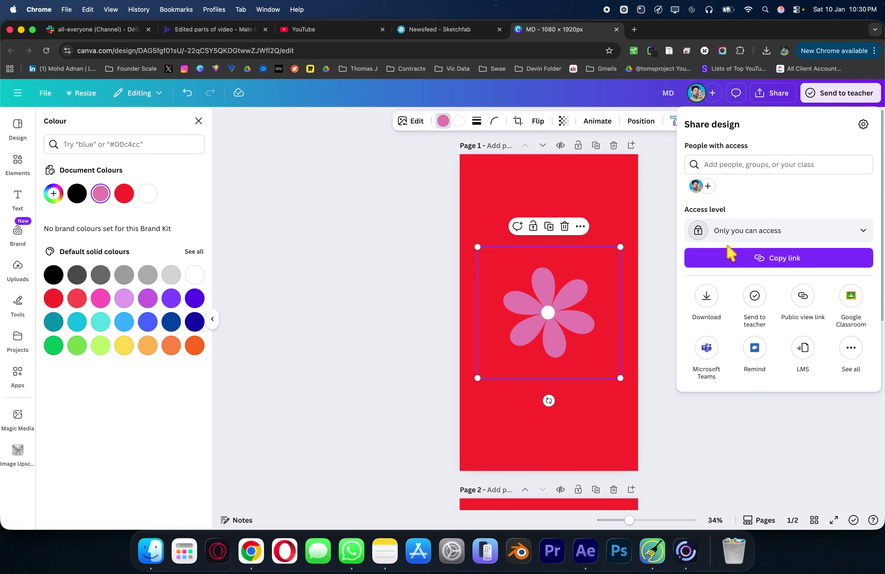
click(706, 296)
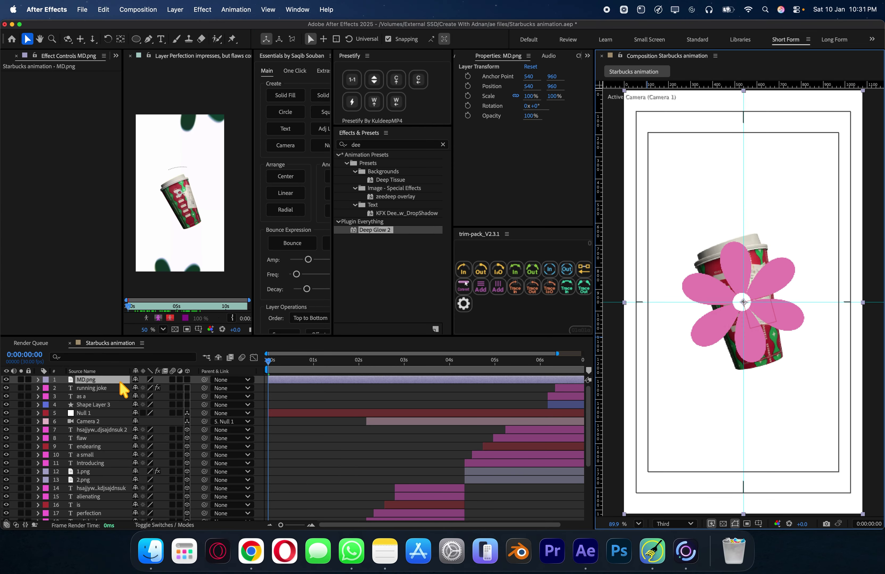
In After Effects, place MD.png below Camera 1, make it 3D, and move the flower to the frame's upper-right corner at 0:00:01:19.
drag(120, 382, 153, 462)
click(342, 361)
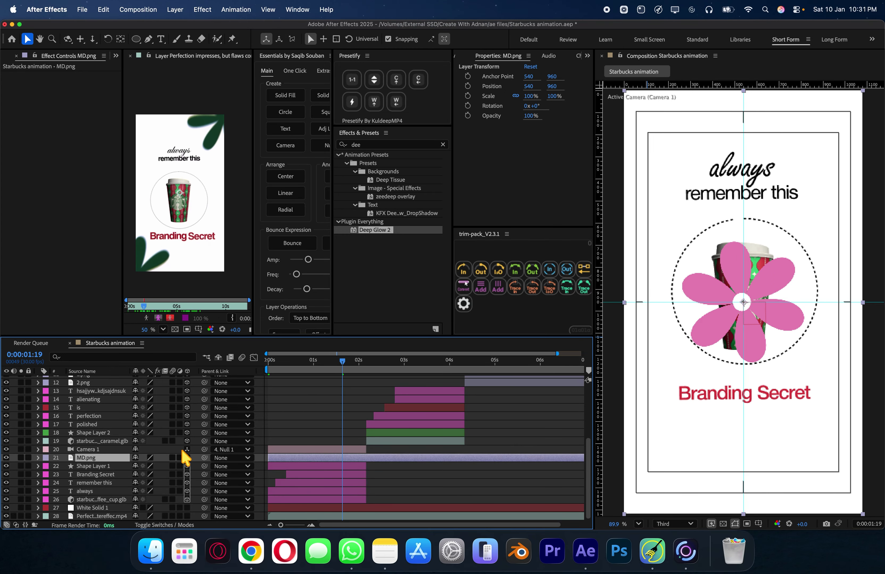
click(186, 458)
drag(781, 322, 884, 134)
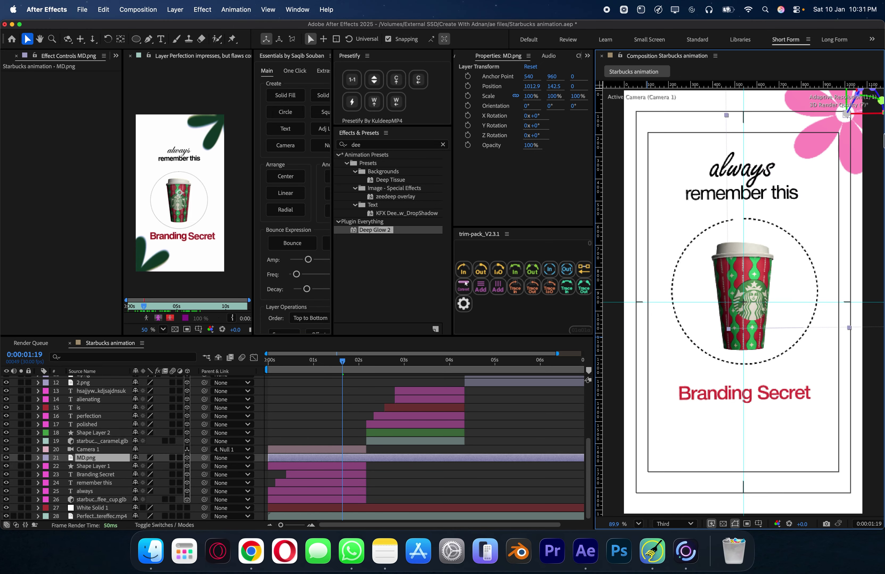
Enlarge the flower to 108.8% scale and place a duplicate of it in the frame's lower-left corner.
key(s)
drag(175, 467, 212, 467)
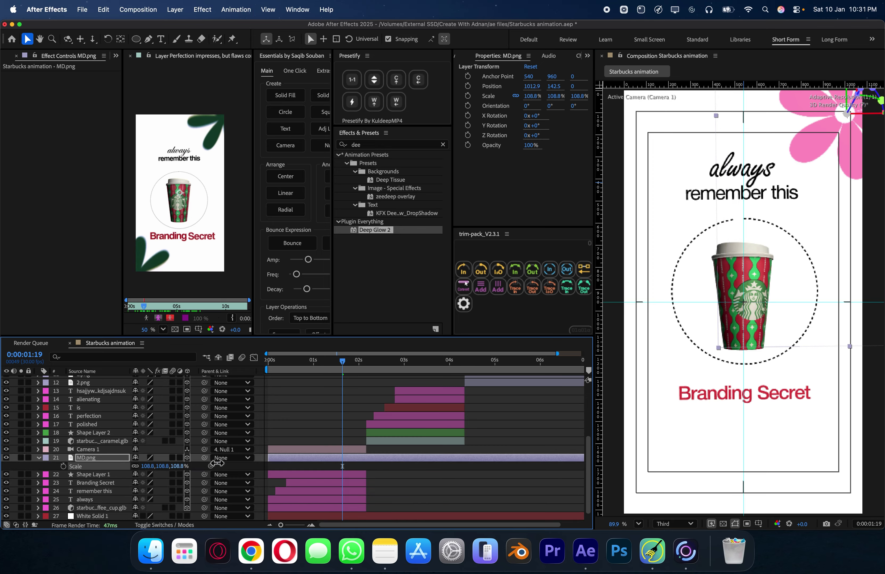
drag(836, 141, 629, 519)
key(super+d)
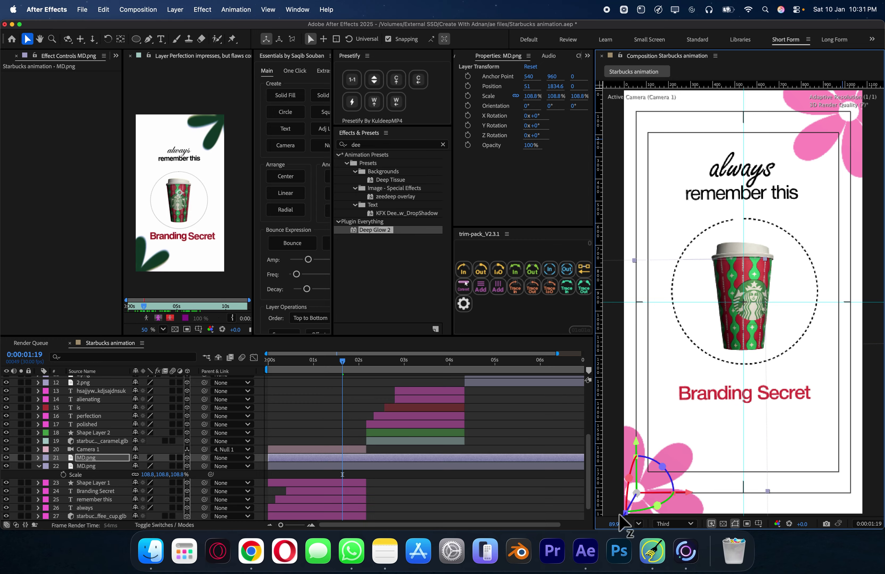
Apply the Fill effect to the lower-left flower and sample the dark green of the reference video's leaves as its colour.
click(386, 145)
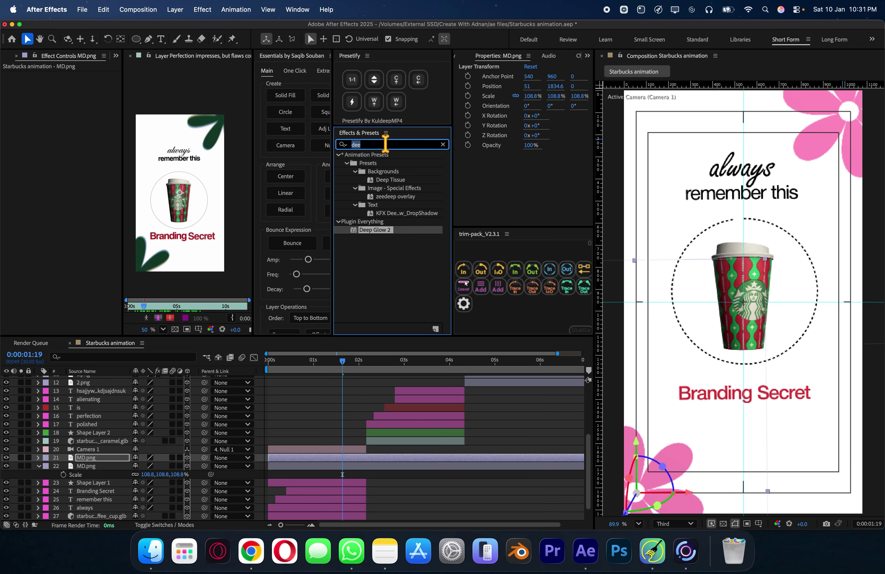
text(fill)
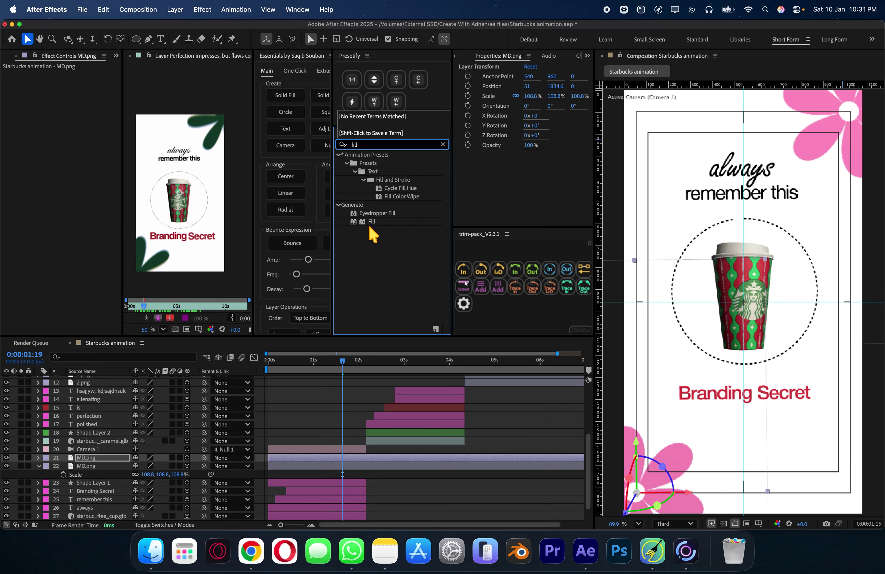
drag(369, 227, 326, 458)
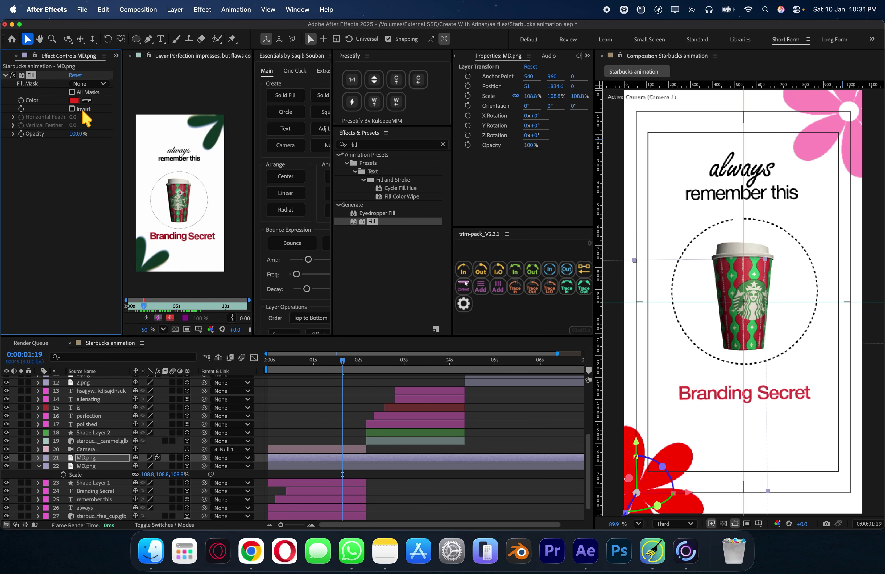
click(214, 141)
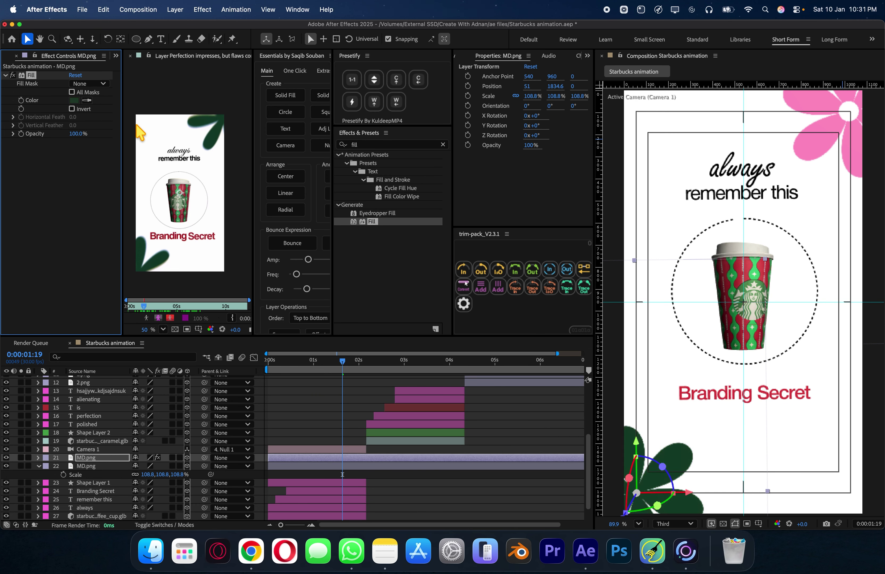
Copy the dark green Fill effect from the lower-left flower onto the upper-right flower layer.
click(74, 101)
click(541, 223)
key(super+c)
click(355, 468)
key(super+v)
click(322, 444)
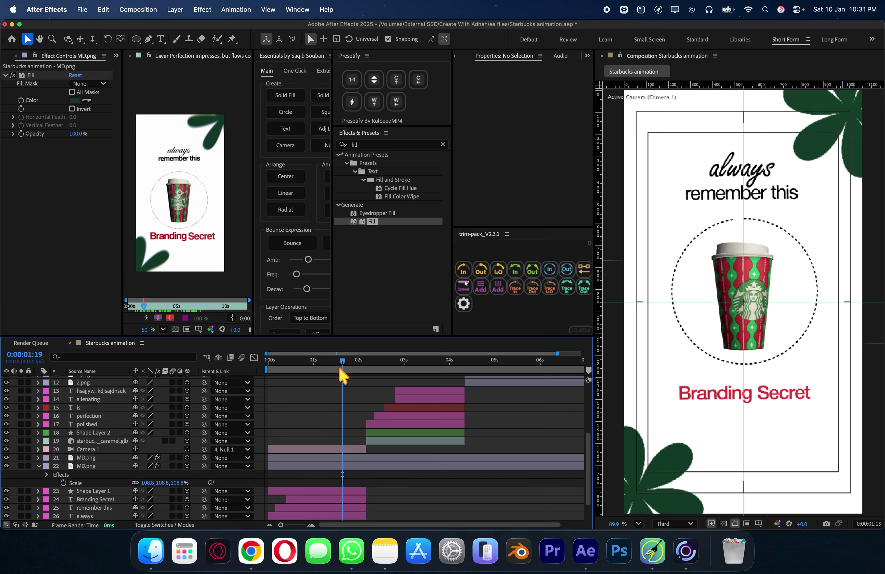
Set Z Rotation keyframes on both MD.png flower layers at 0:00:00:00.
drag(340, 371, 227, 370)
click(279, 459)
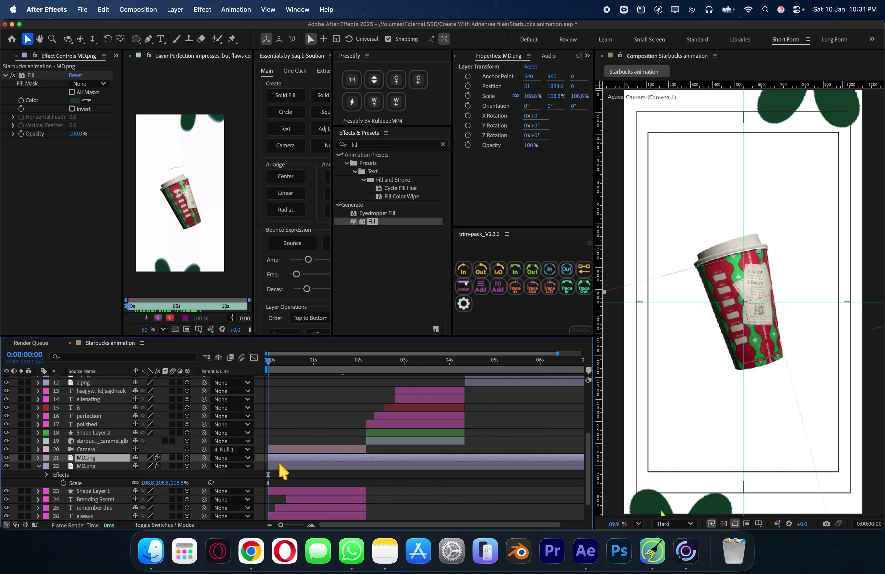
shift+click(280, 467)
key(r)
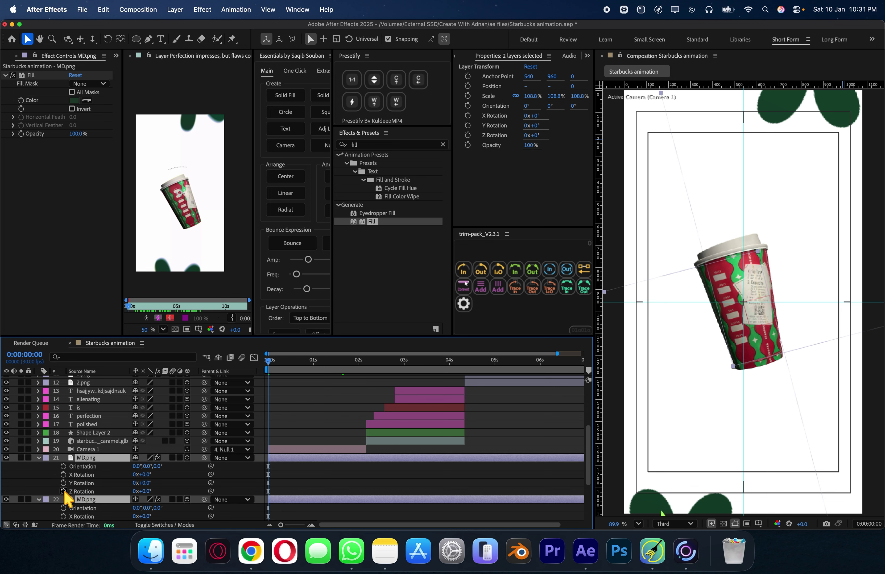
click(64, 492)
key(r)
At 0:00:02:03, set the lower-left flower's Z Rotation to -110.9° and turn the upper-right flower in the opposite, positive direction.
click(362, 369)
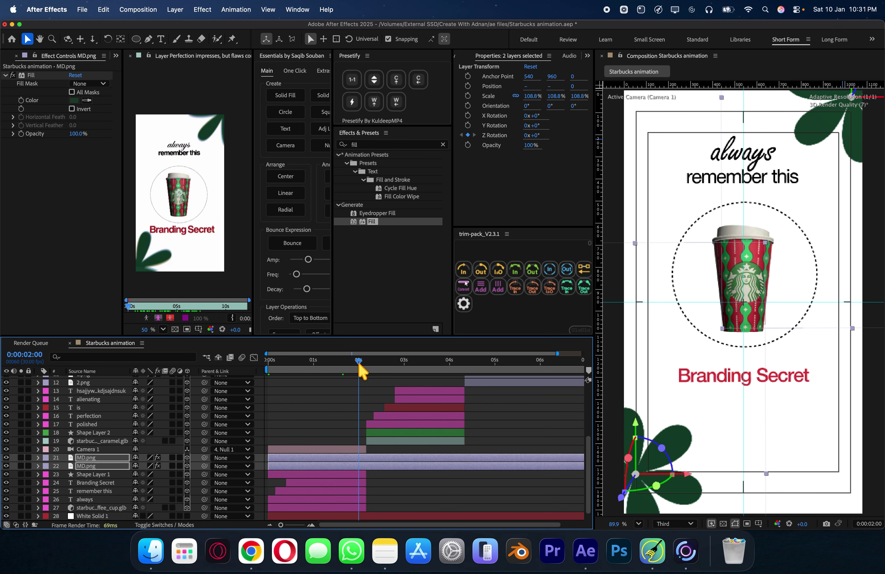
key(r)
click(347, 425)
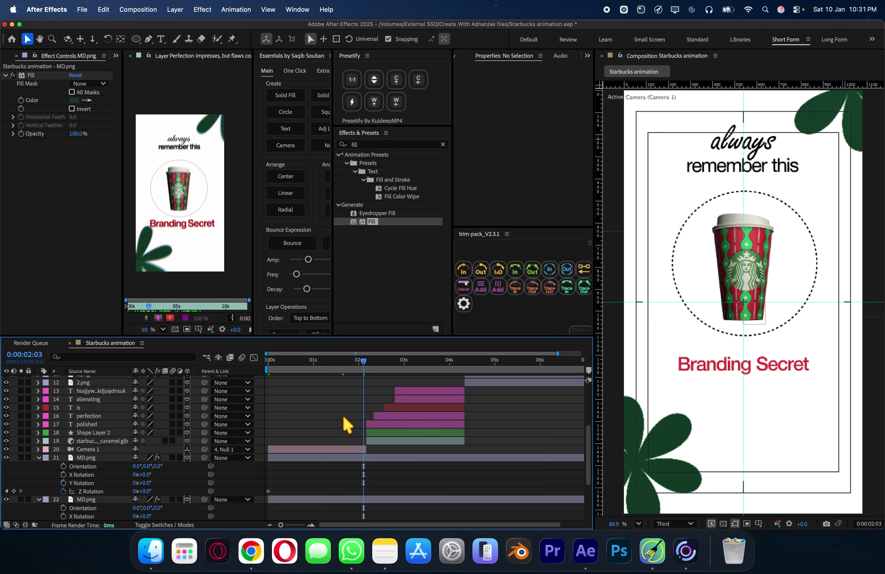
drag(146, 492, 147, 493)
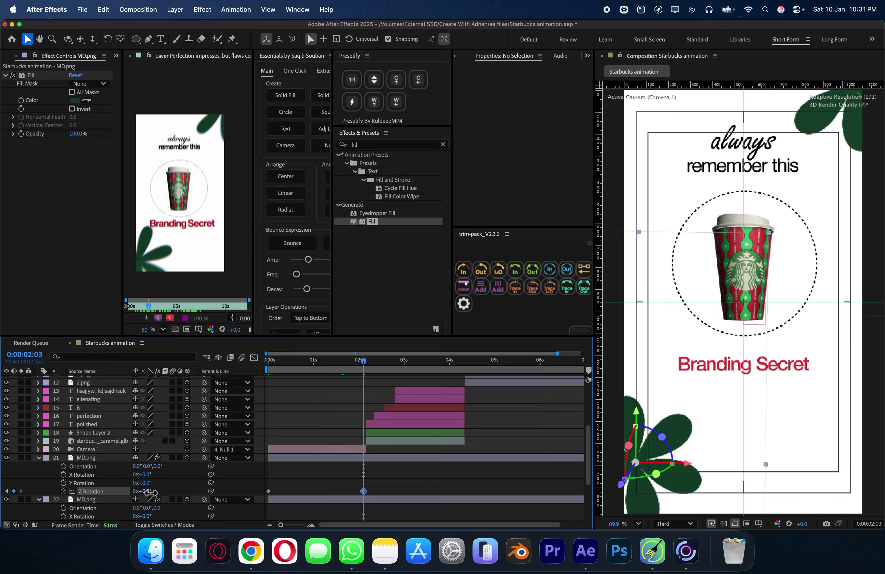
scroll(385, 442, down, 4)
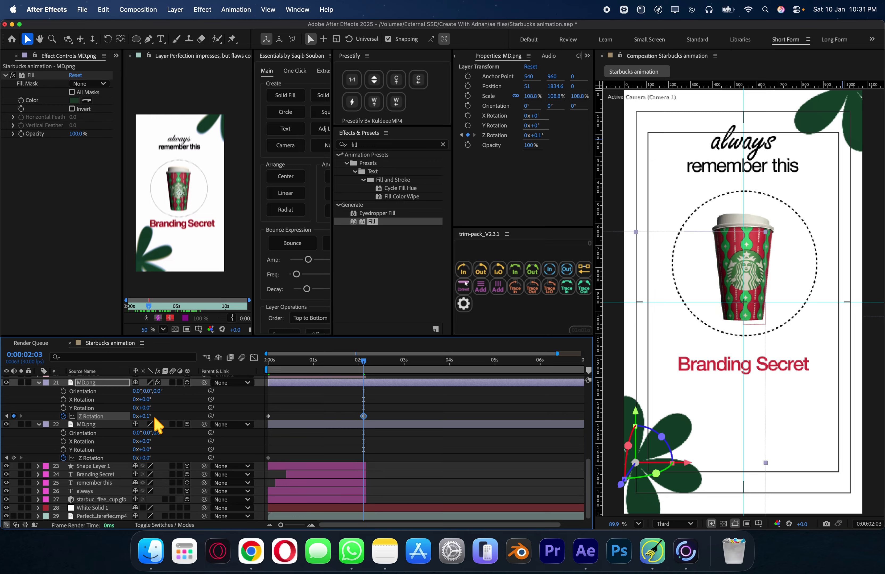
drag(146, 416, 92, 415)
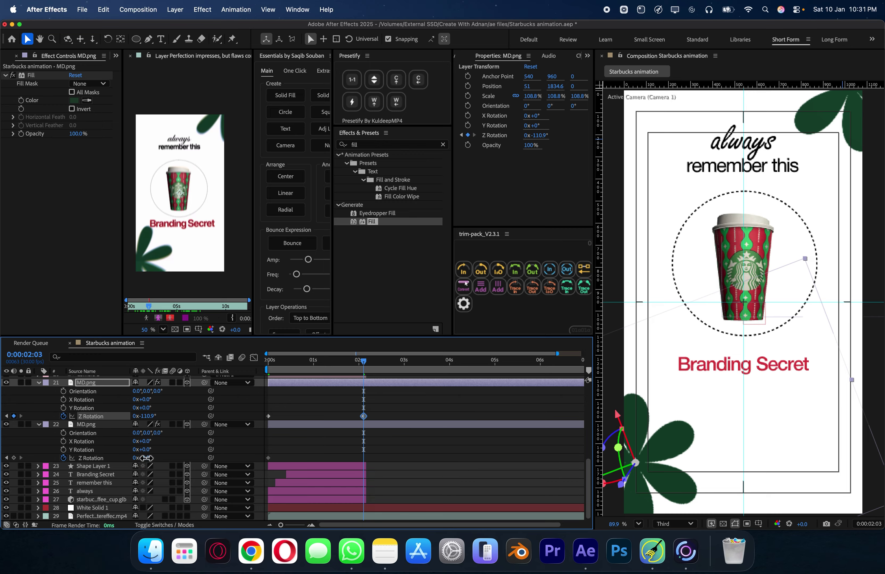
drag(146, 458, 663, 459)
Move both flowers' ending Z Rotation keyframes to about 0:00:02:14, select their starting keyframes, and collapse the layer properties.
drag(378, 408, 376, 458)
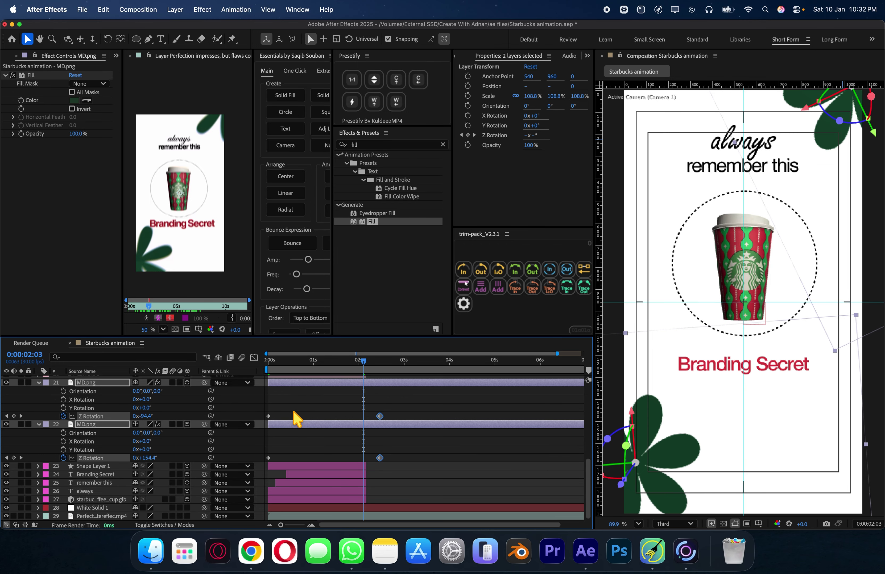
click(265, 460)
drag(278, 396, 267, 470)
key(Delete)
key(u)
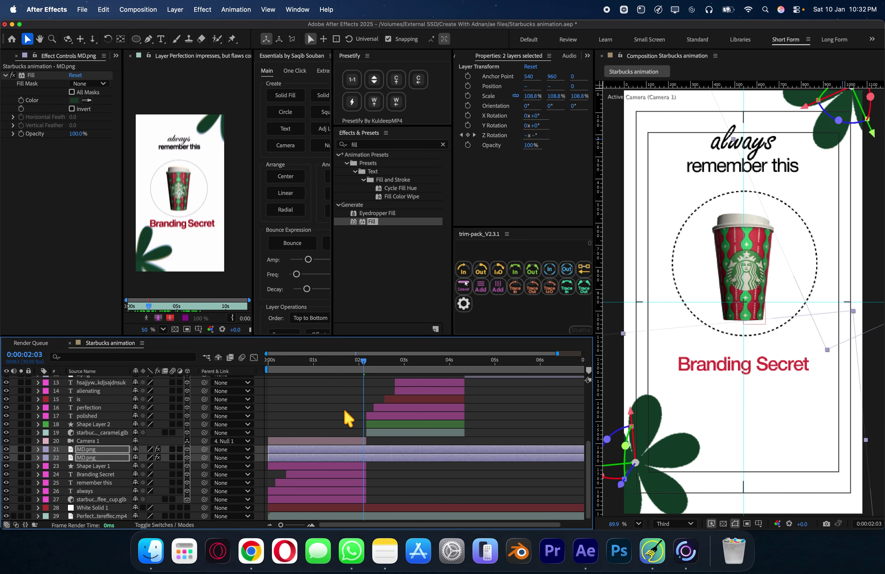
Cut both flower layers off at 0:00:02:05 where the first scene ends and preview the animation from the start.
scroll(352, 416, up, 2)
click(379, 371)
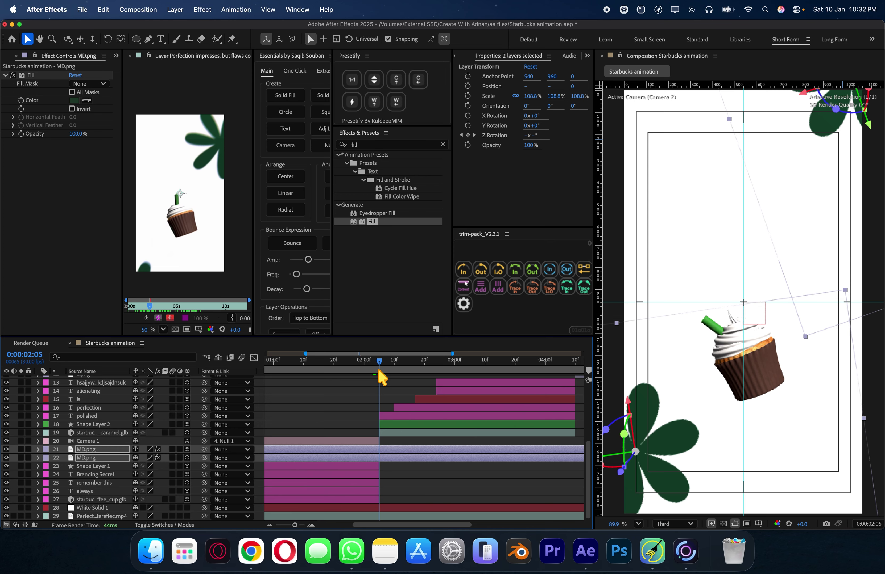
key(super+shift+d)
key(Delete)
drag(374, 367, 170, 370)
key(space)
scroll(346, 405, down, 2)
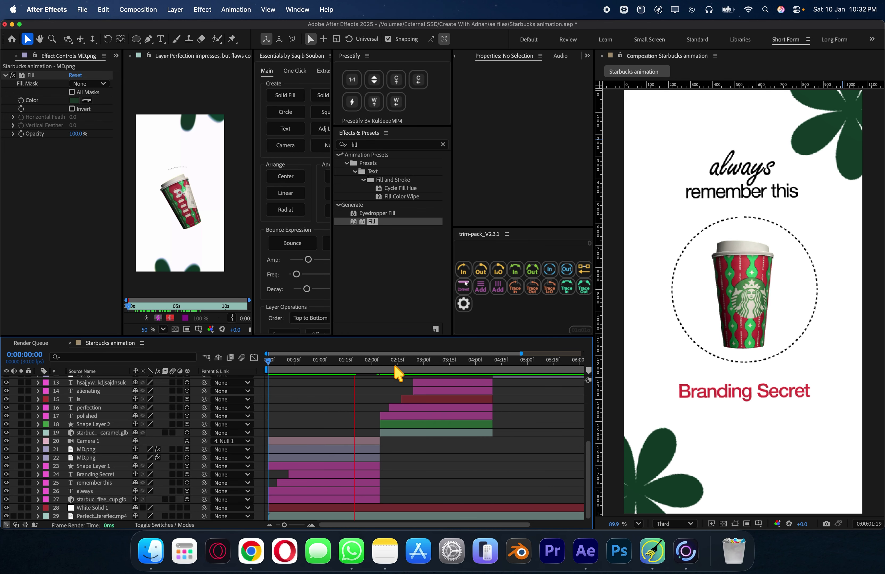
Duplicate the two flower layers into the cupcake and coffee-bean scenes, aligning the copies with each scene's start, and save the project.
click(365, 450)
shift+click(364, 461)
key(super+d)
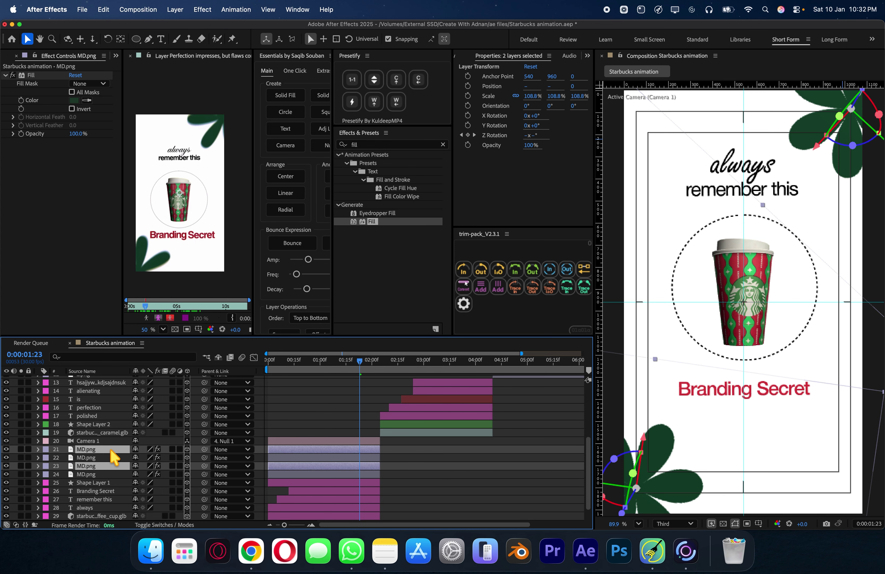
drag(106, 452, 133, 477)
scroll(450, 479, down, 2)
drag(295, 460, 406, 460)
click(380, 369)
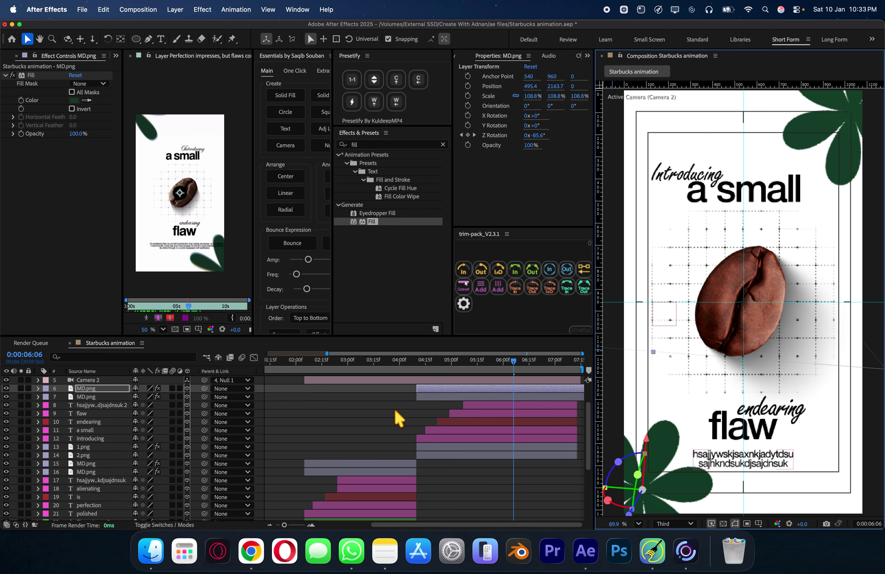
key(super+s)
Add an adjustment layer above all layers and apply Gaussian Blur to it with a Blurriness of 35.
scroll(421, 416, up, 2)
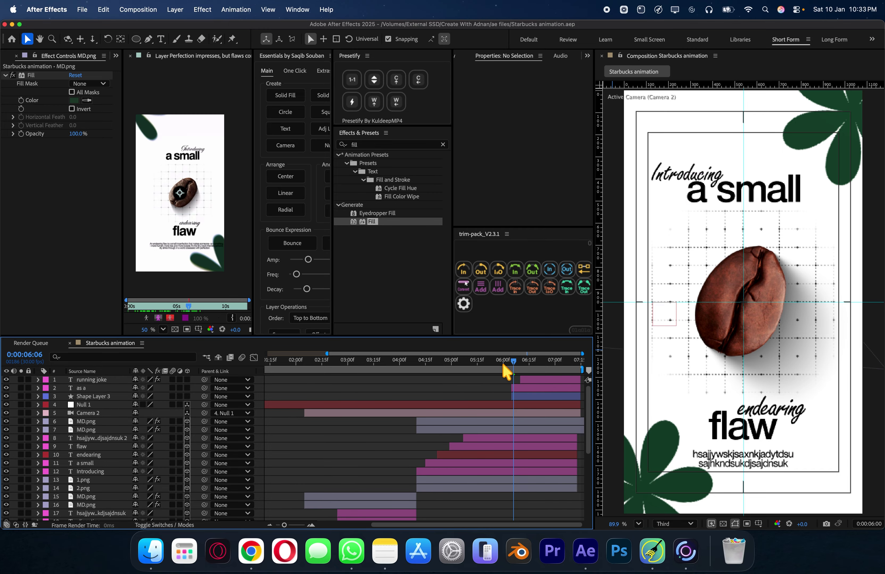
drag(503, 365, 463, 365)
key(super+alt+y)
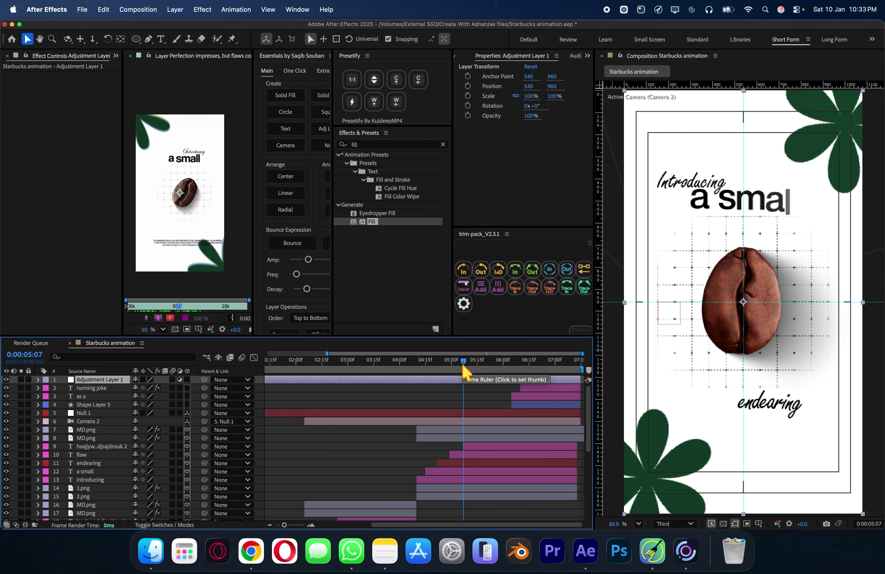
click(372, 145)
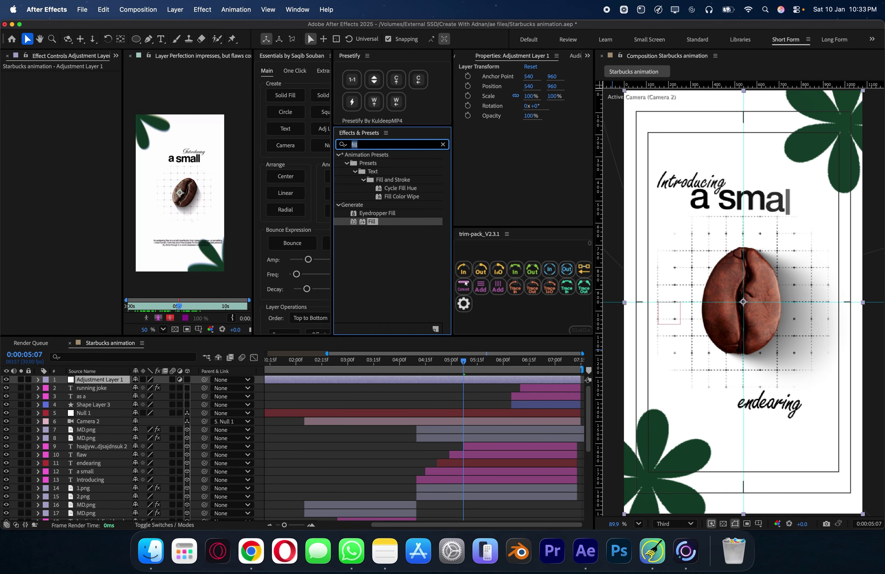
text(gaus)
drag(367, 166, 114, 114)
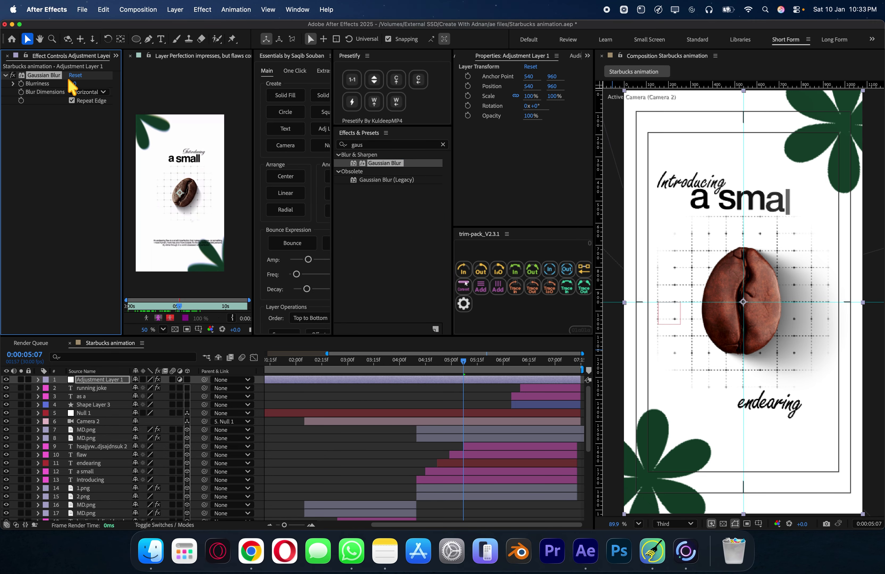
drag(71, 83, 73, 83)
text(35)
key(Return)
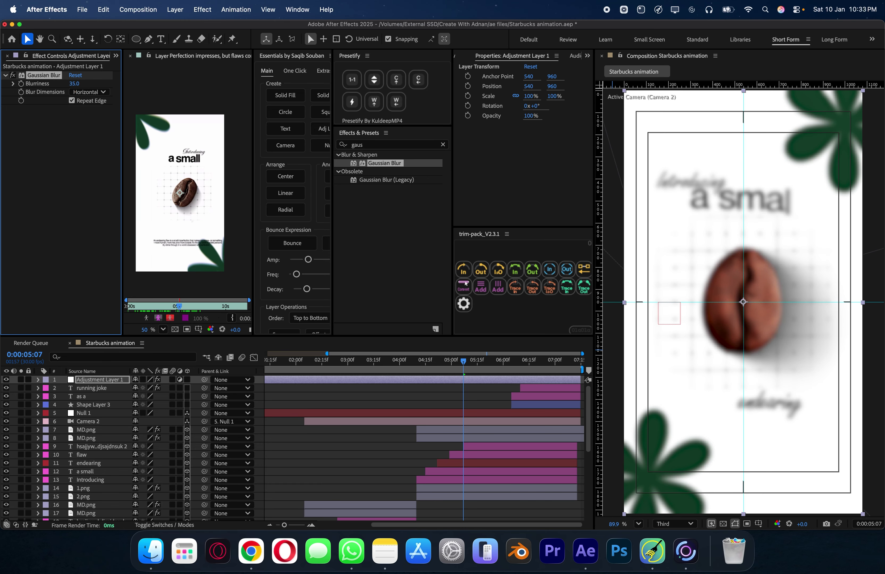
Draw a tall elliptical mask on the adjustment layer along the outer safe-area guide, invert it, and feather it by 145 pixels.
drag(137, 40, 204, 60)
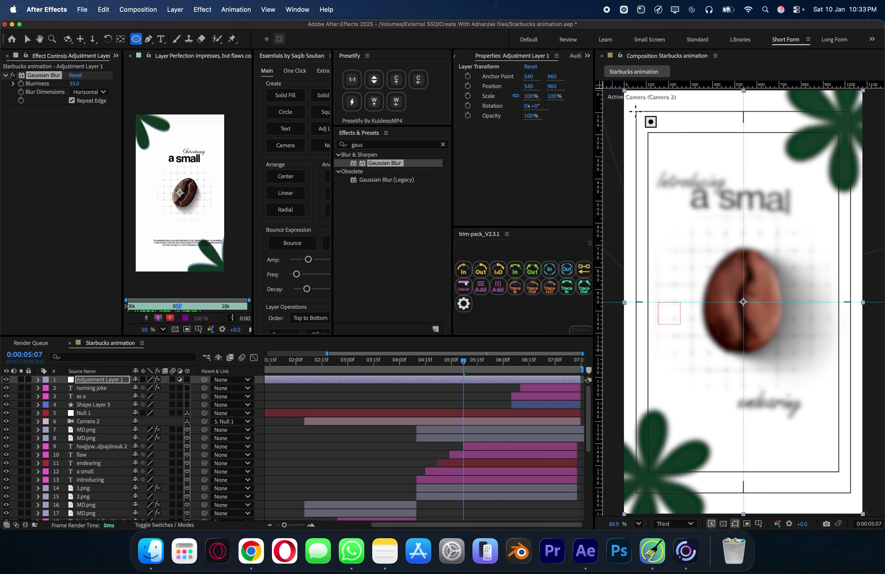
drag(635, 111, 853, 492)
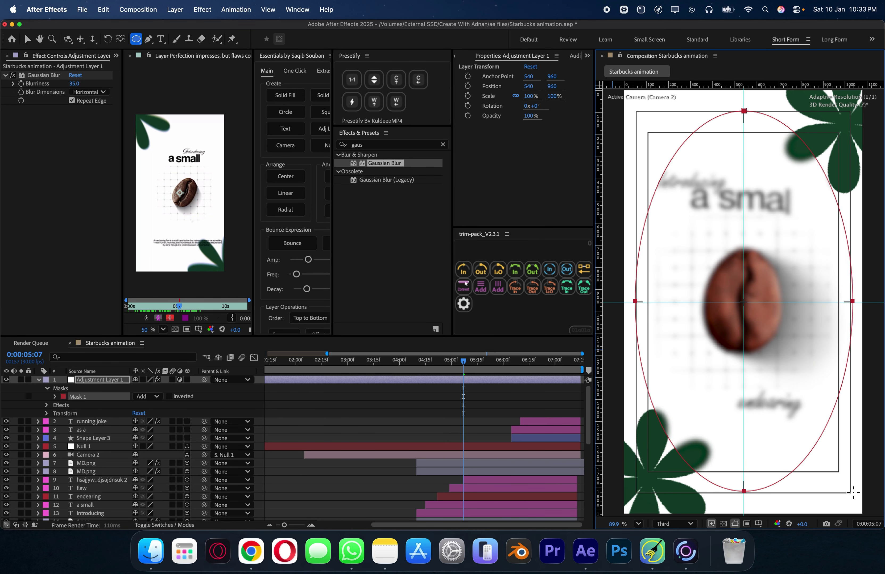
click(169, 396)
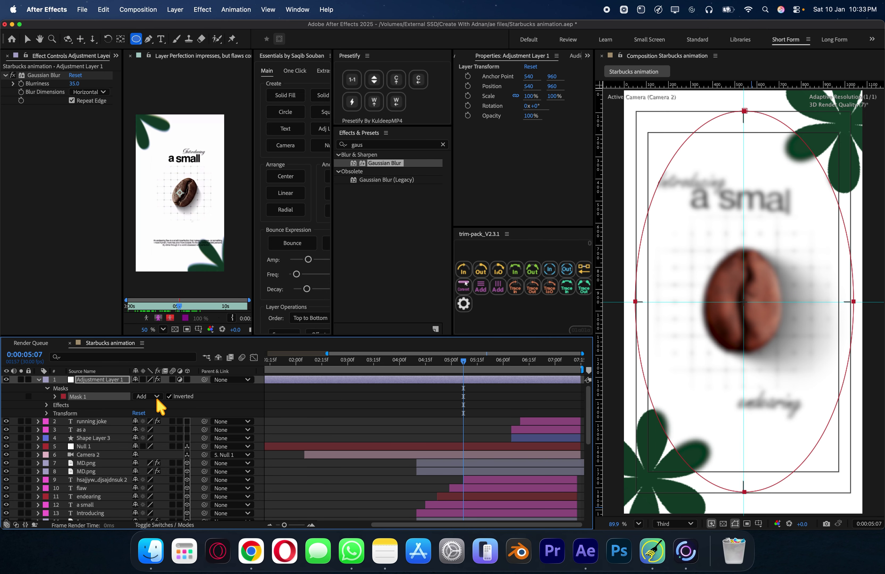
click(56, 396)
drag(153, 414, 624, 418)
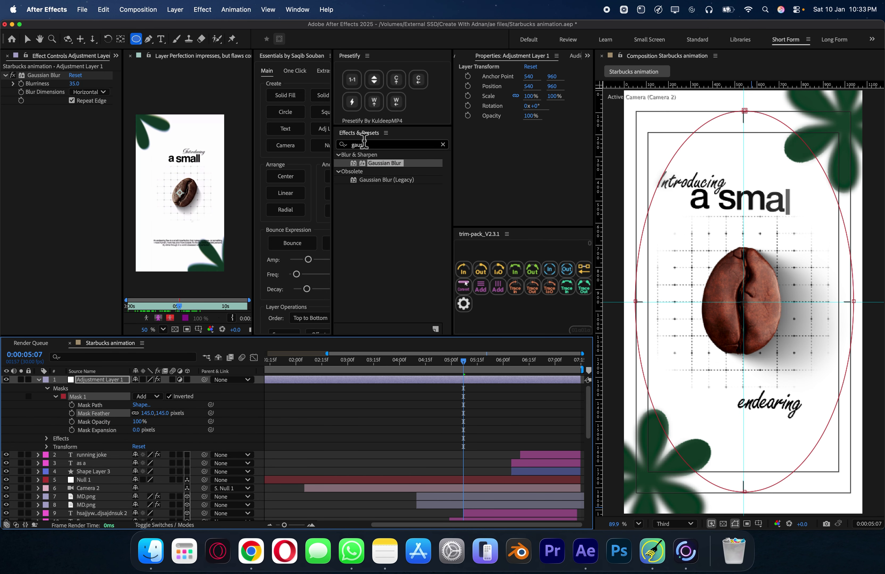
Set the adjustment layer's Gaussian Blur Blurriness to 25.
click(74, 84)
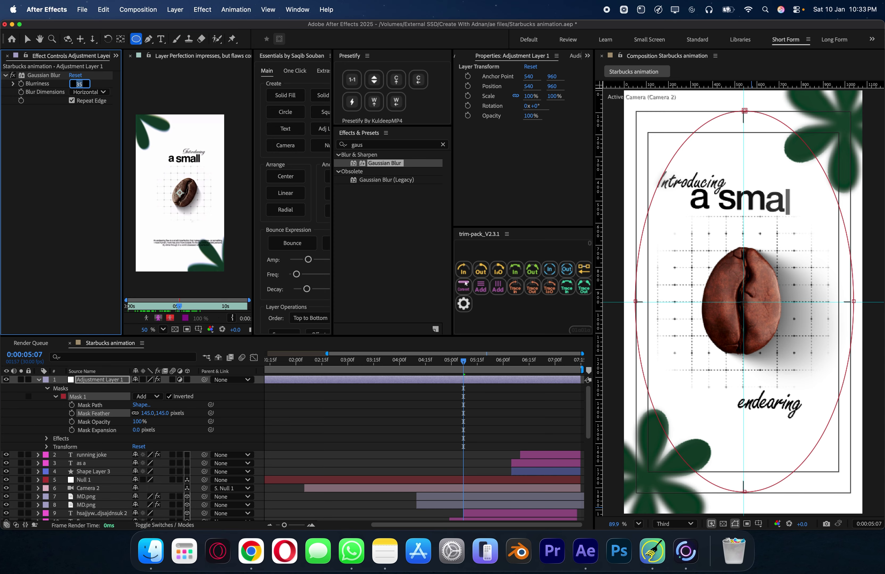
text(25)
key(Return)
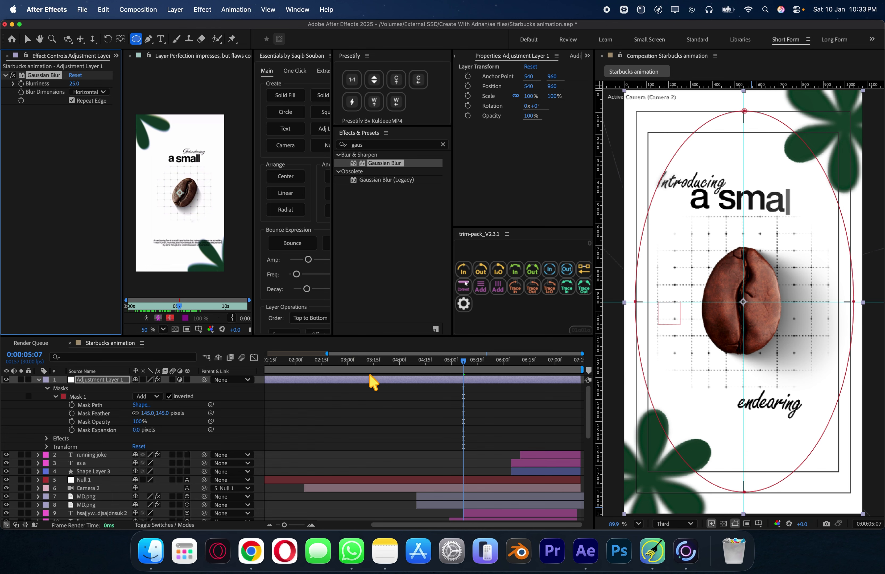
Enable motion blur for the layers and preview the whole animation from the start.
key(y)
drag(168, 413, 176, 413)
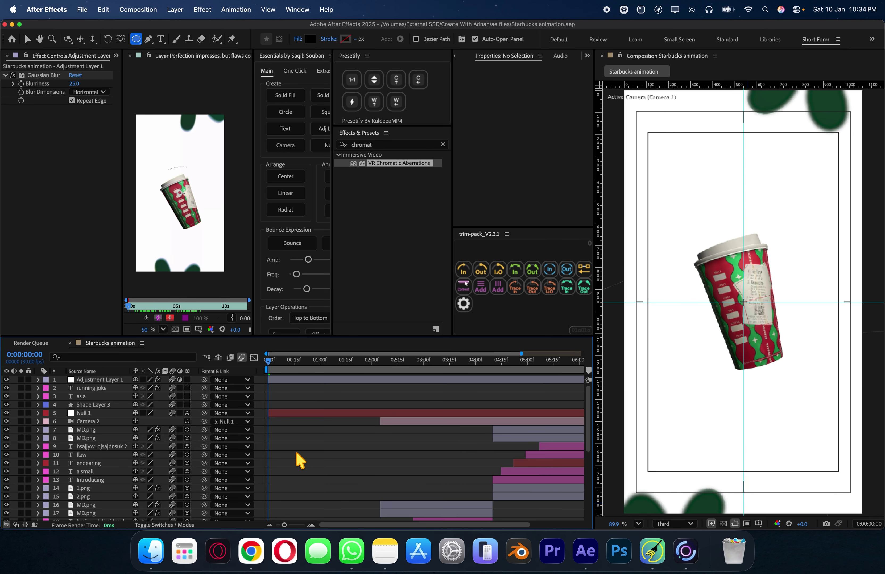
key(space)
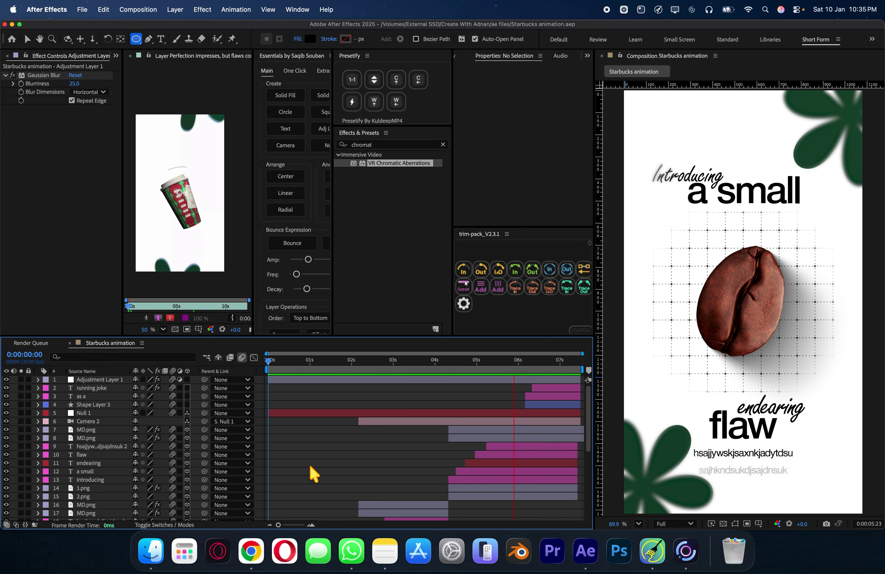
key(space)
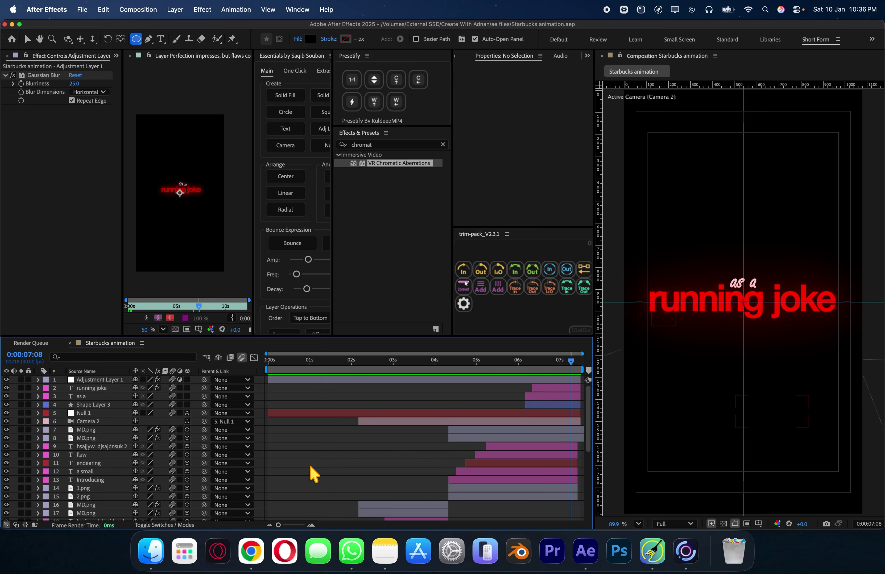